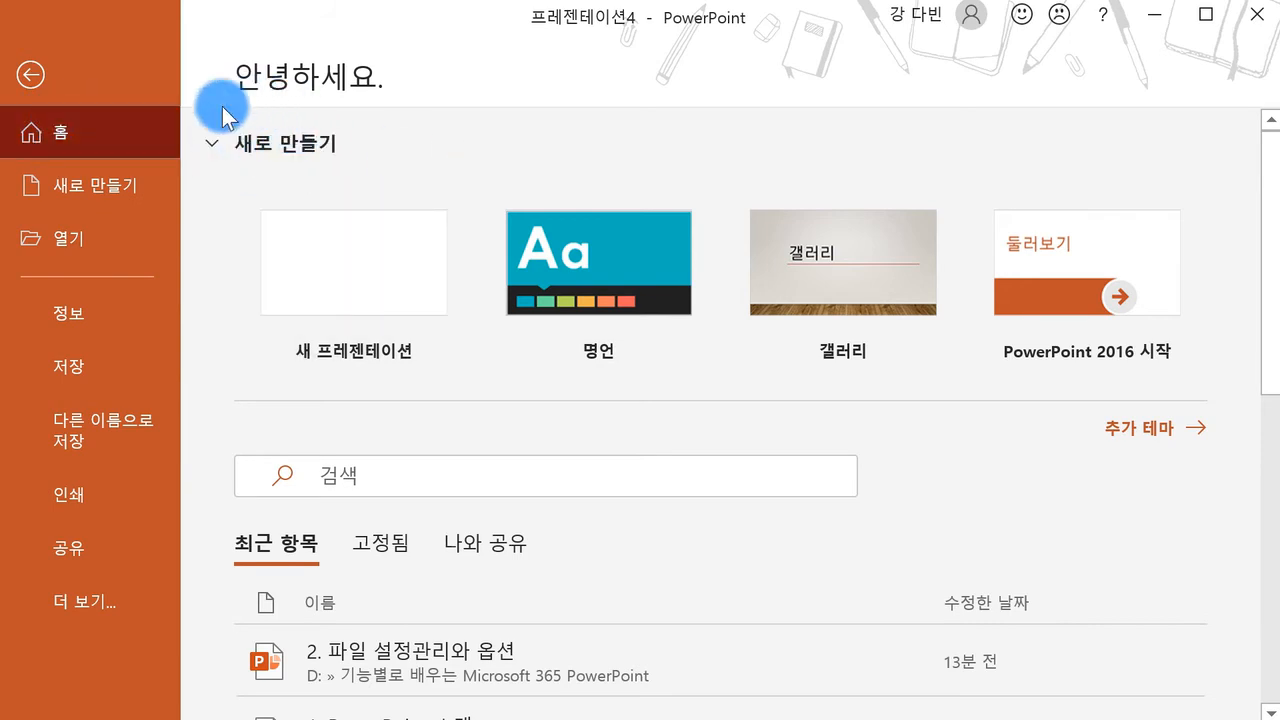
# - Look through the recent files and the full gallery of additional themes for new presentations, and return to the start page
pyautogui.scroll(-3, 266, 388)
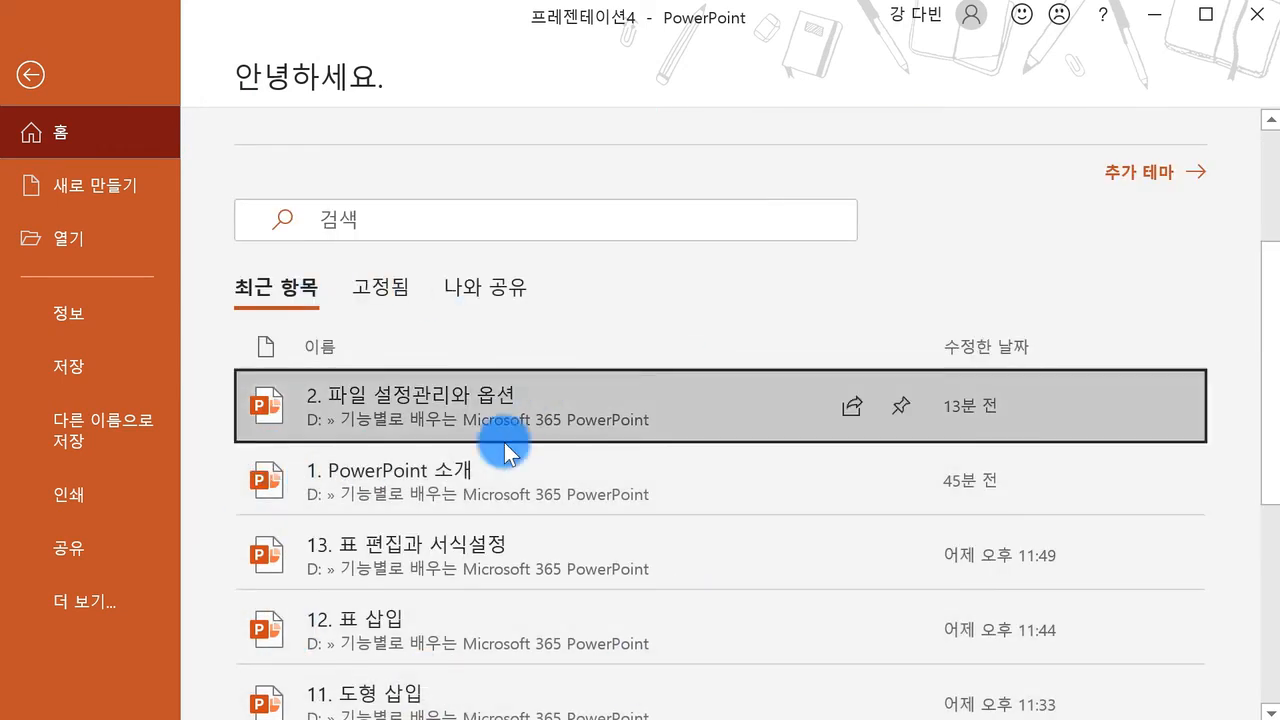
pyautogui.scroll(3, 485, 478)
pyautogui.scroll(1, 485, 478)
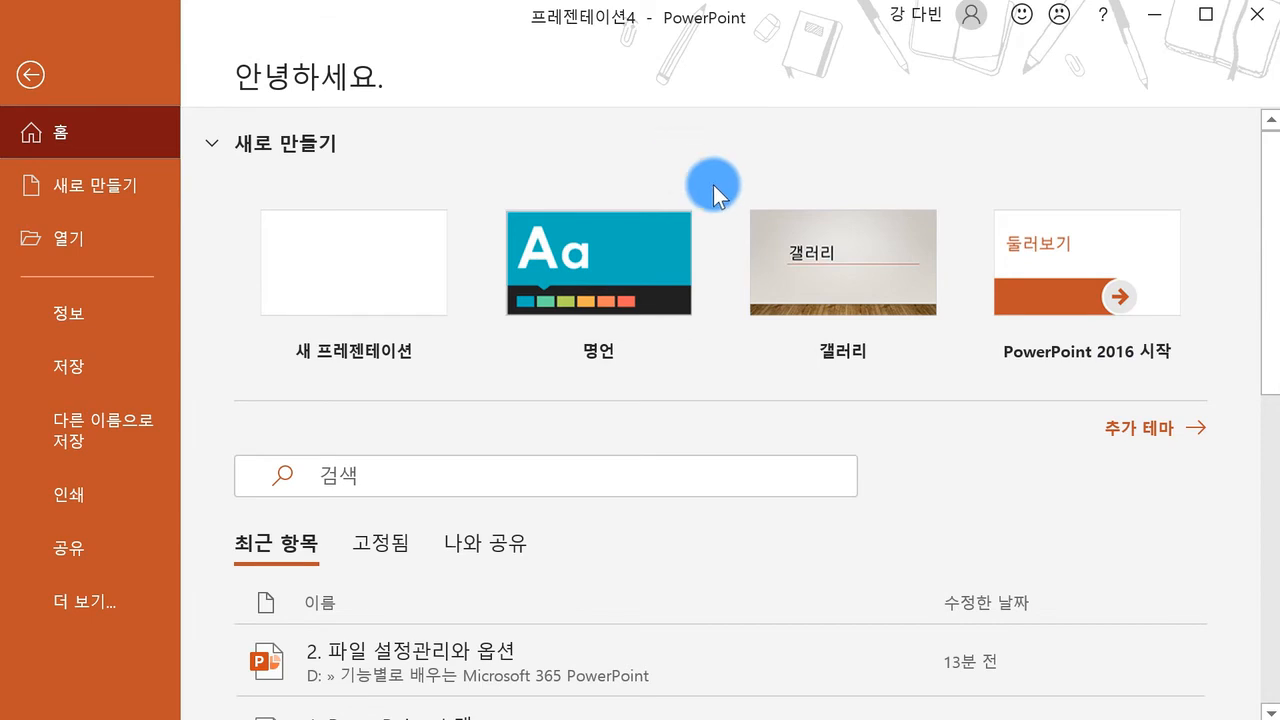
pyautogui.click(1127, 435)
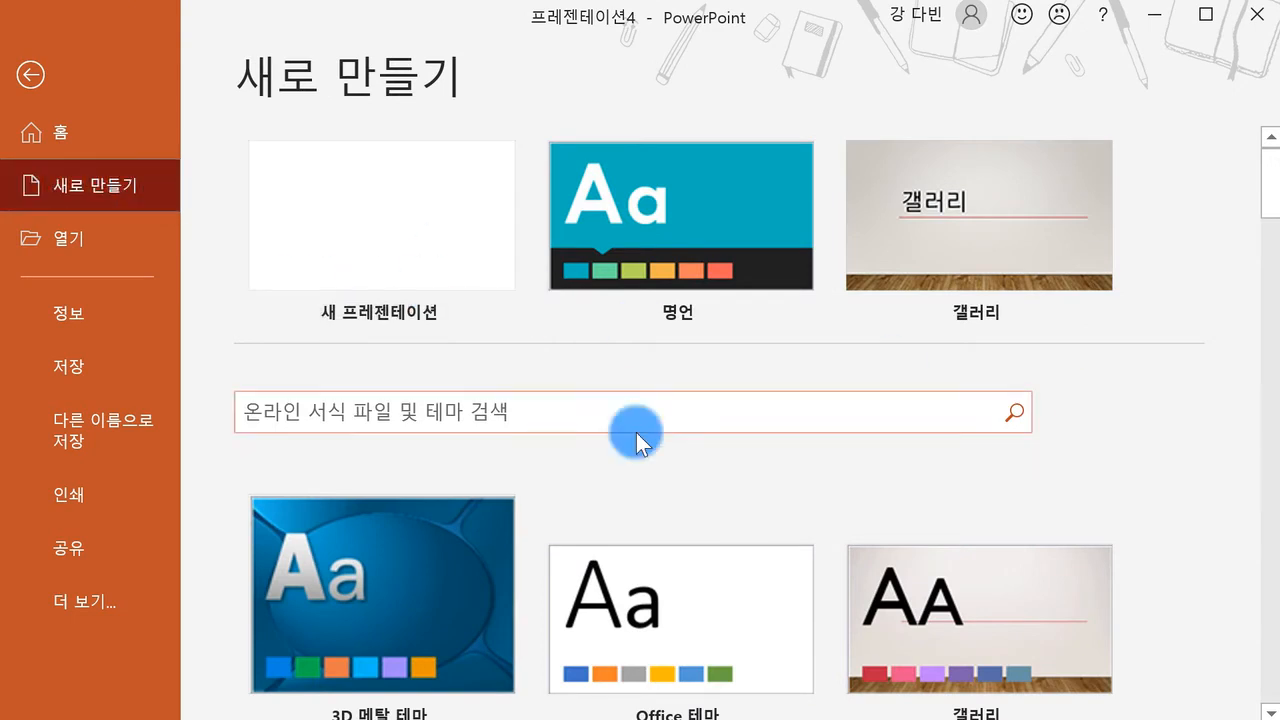
pyautogui.scroll(-4, 642, 474)
pyautogui.scroll(-15, 646, 480)
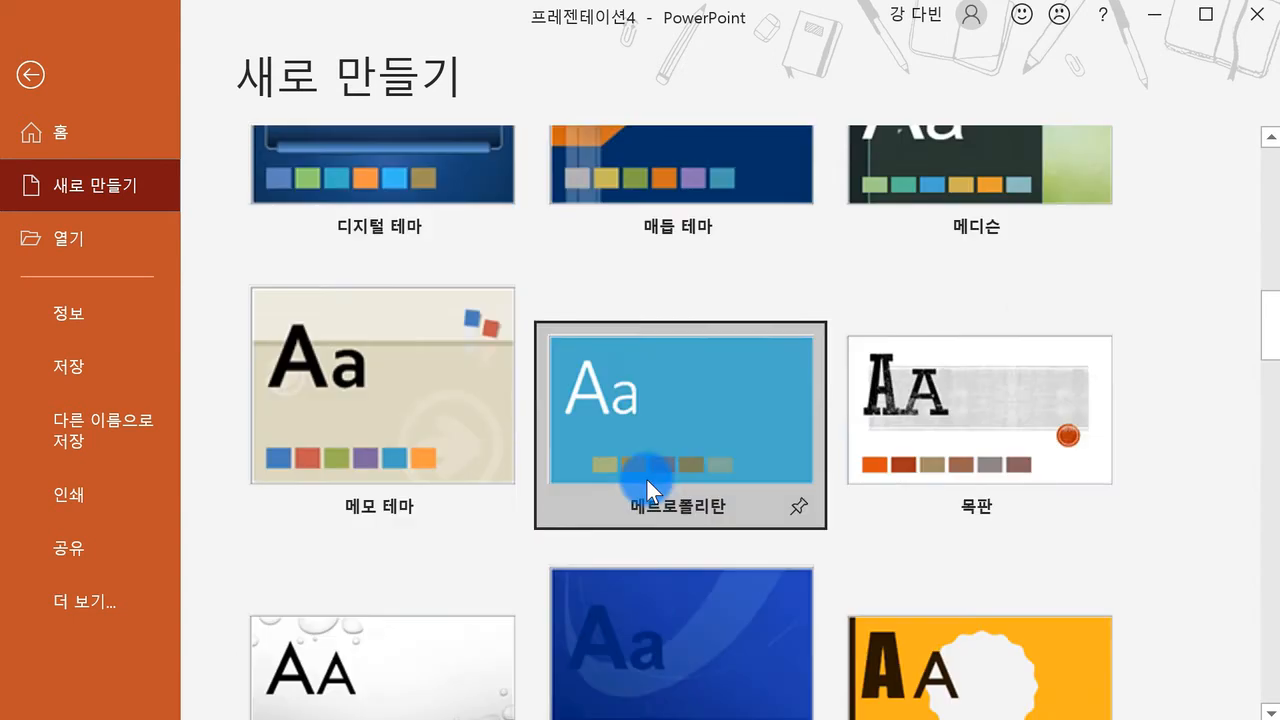
pyautogui.scroll(-10, 646, 477)
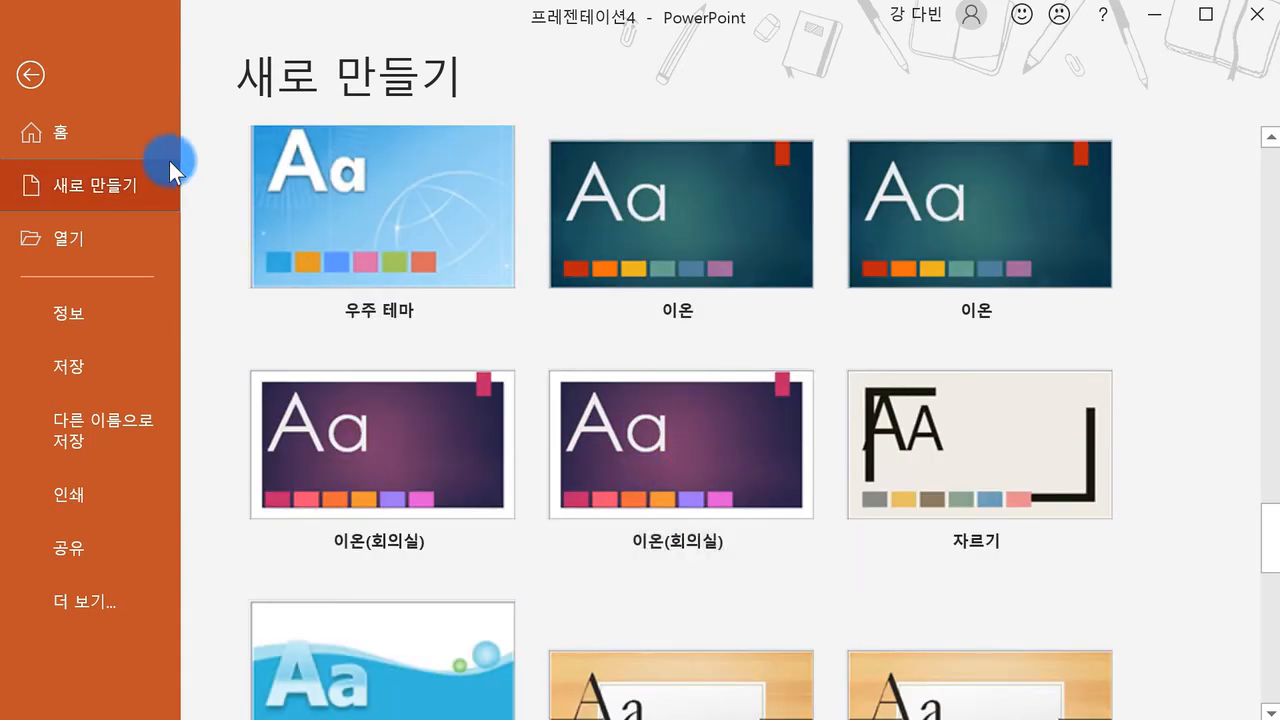
pyautogui.click(138, 135)
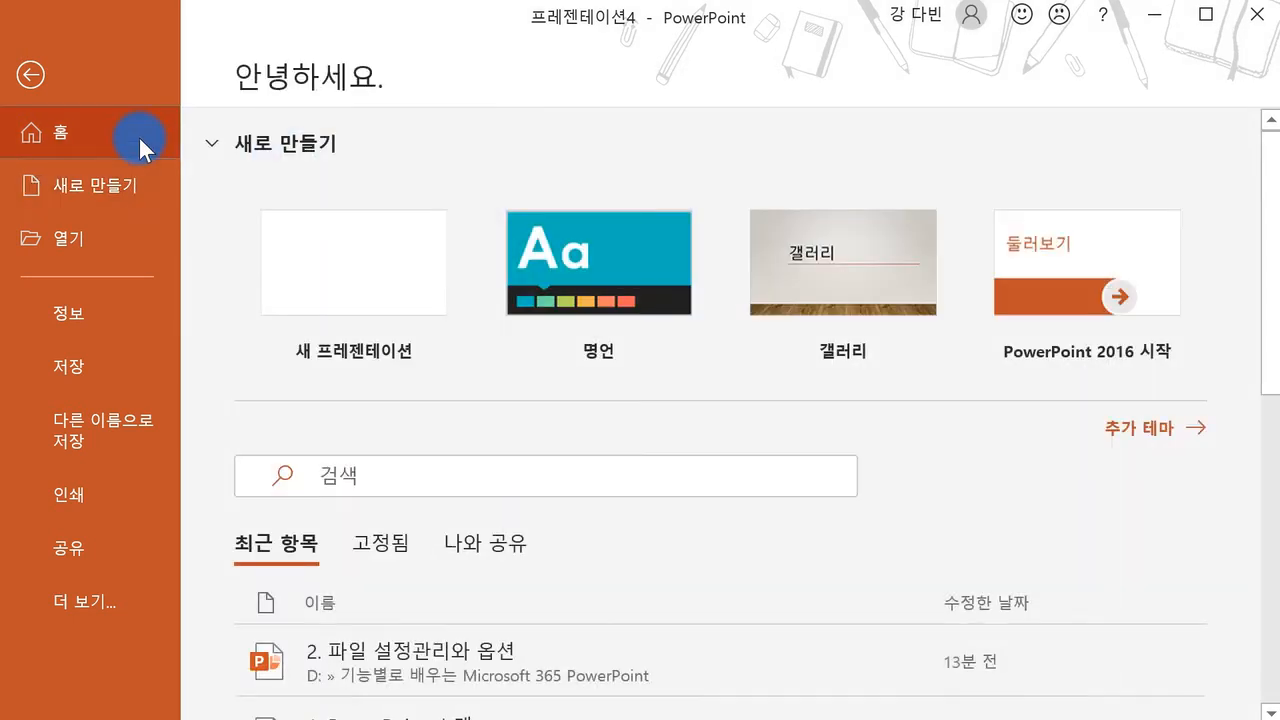
# - Open the presentation "13. 표 편집과 서식설정" from the recent files
pyautogui.scroll(-5, 515, 428)
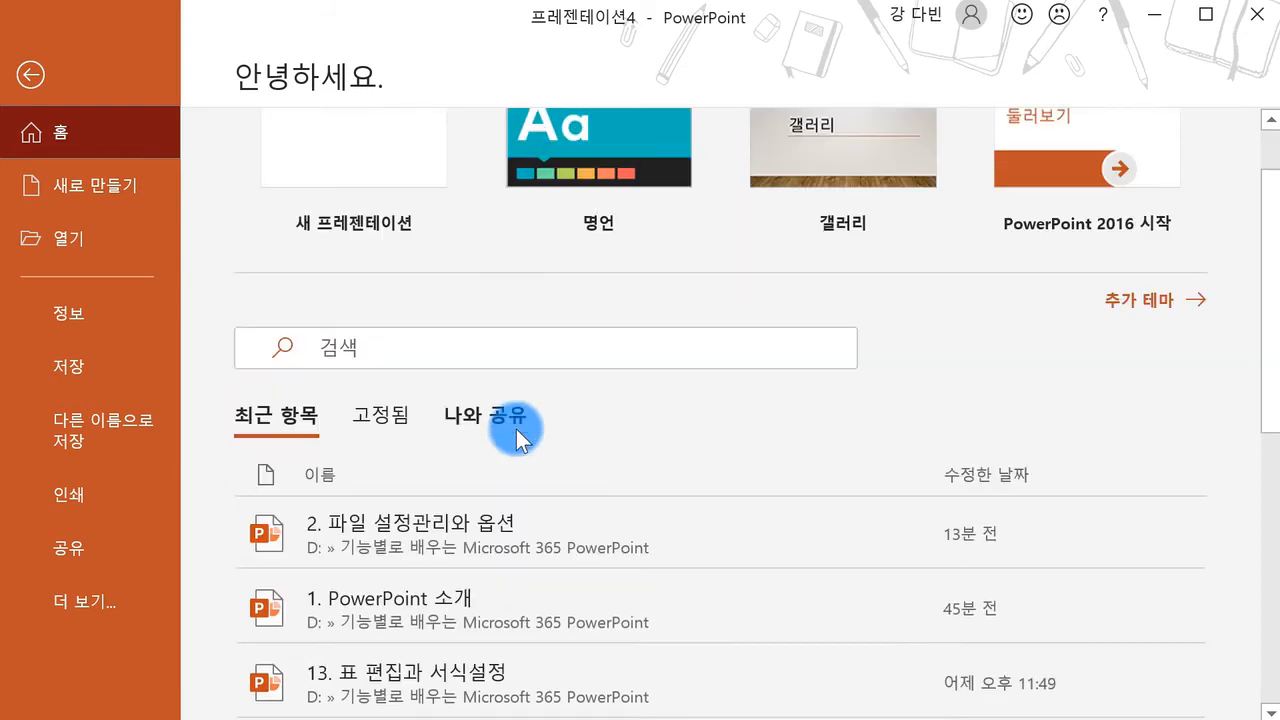
pyautogui.scroll(1, 480, 330)
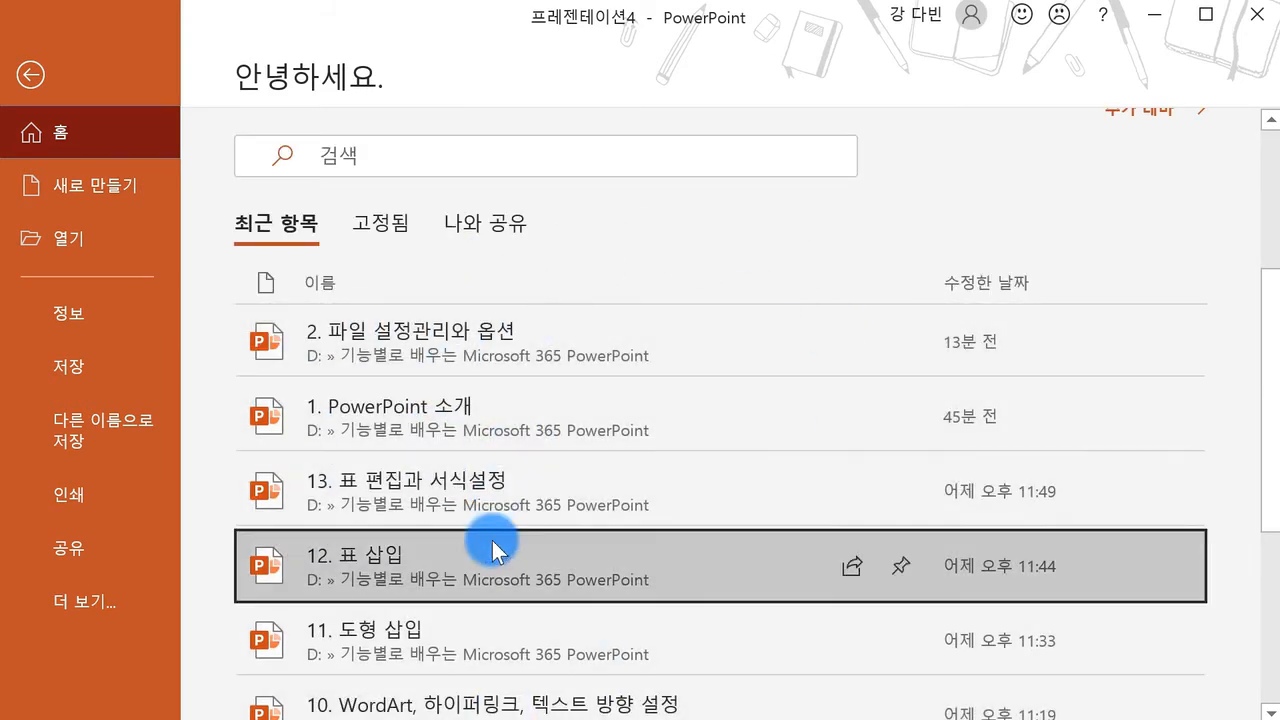
pyautogui.scroll(-1, 510, 556)
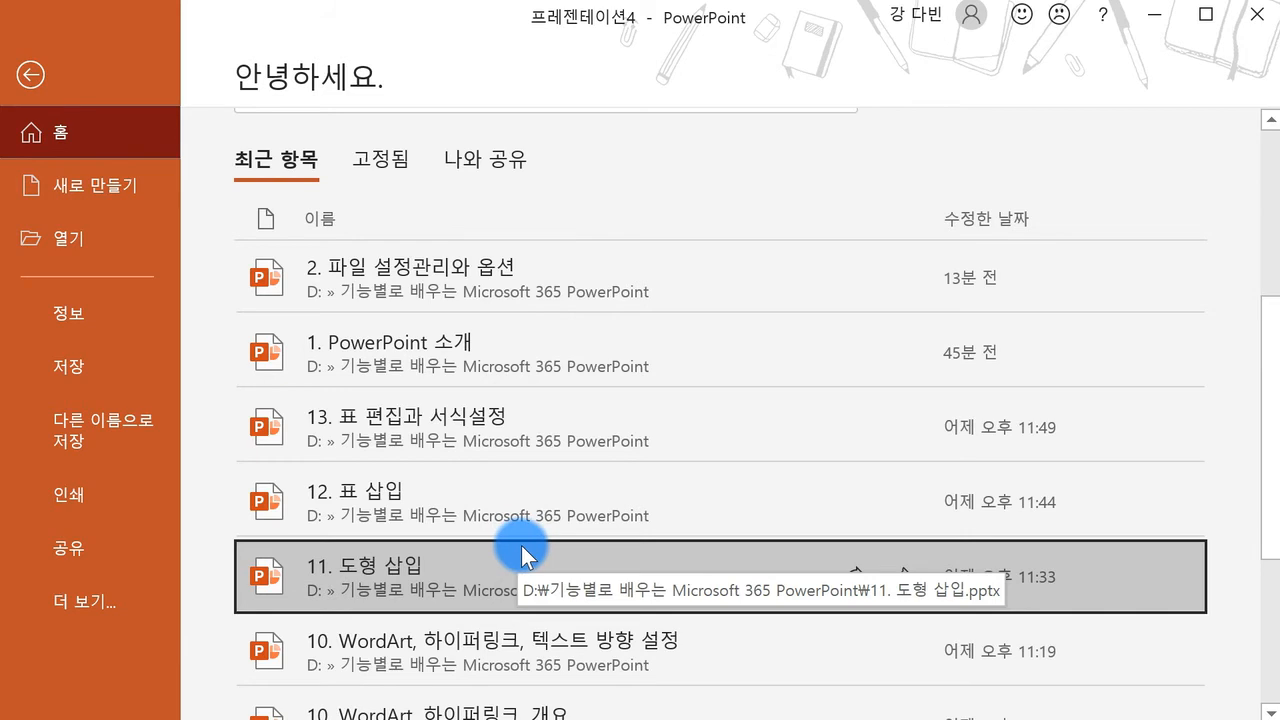
pyautogui.click(545, 430)
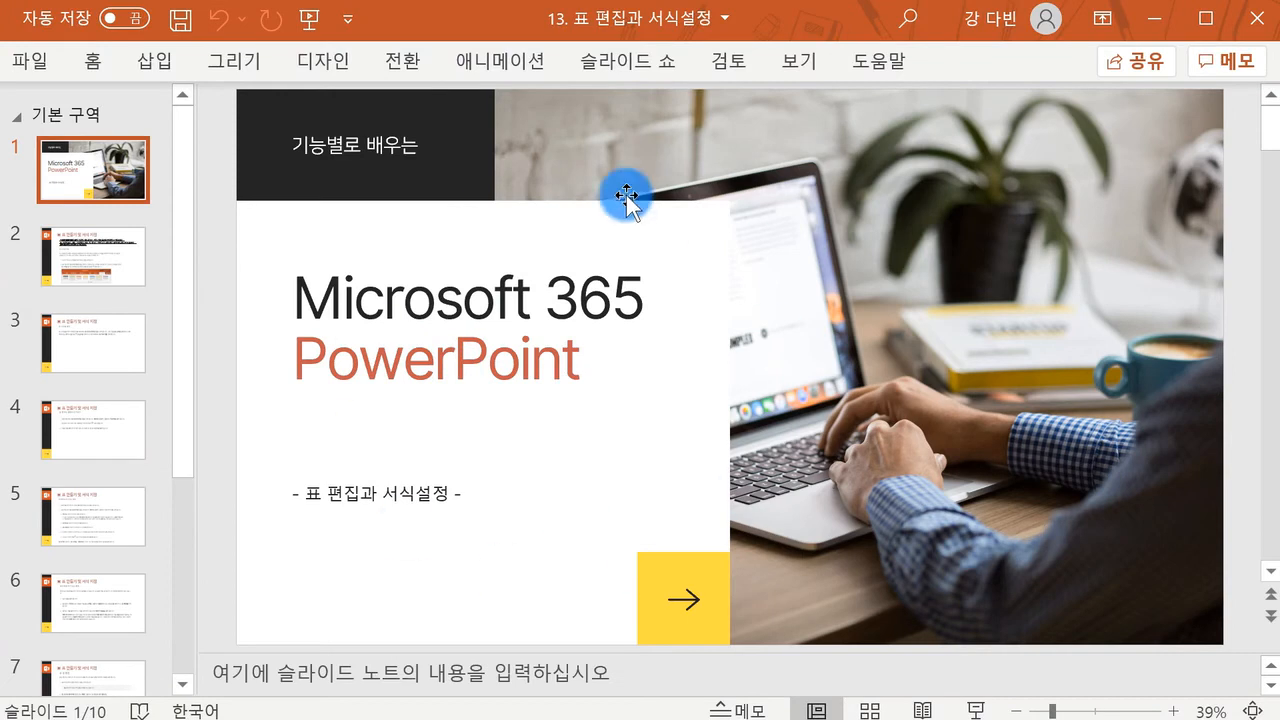
# - View the sharing options of the recent file "1. PowerPoint 소개" and dismiss them without sharing
pyautogui.click(35, 62)
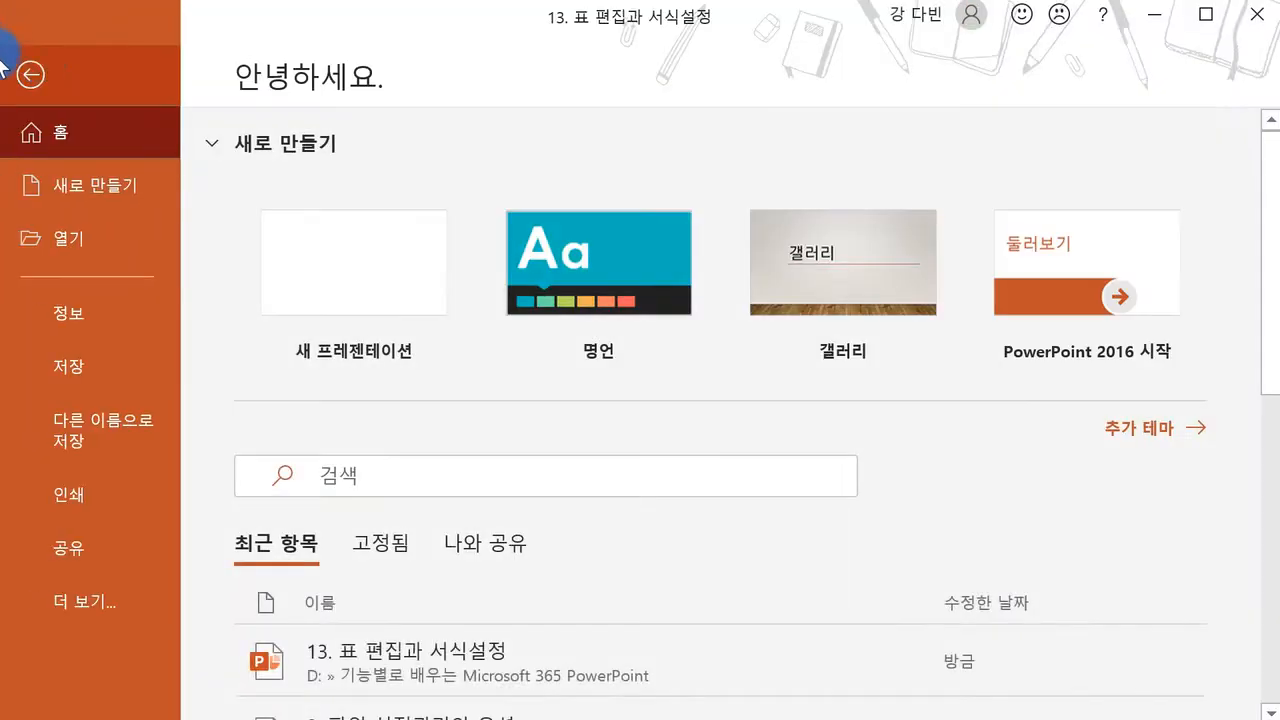
pyautogui.scroll(-3, 617, 566)
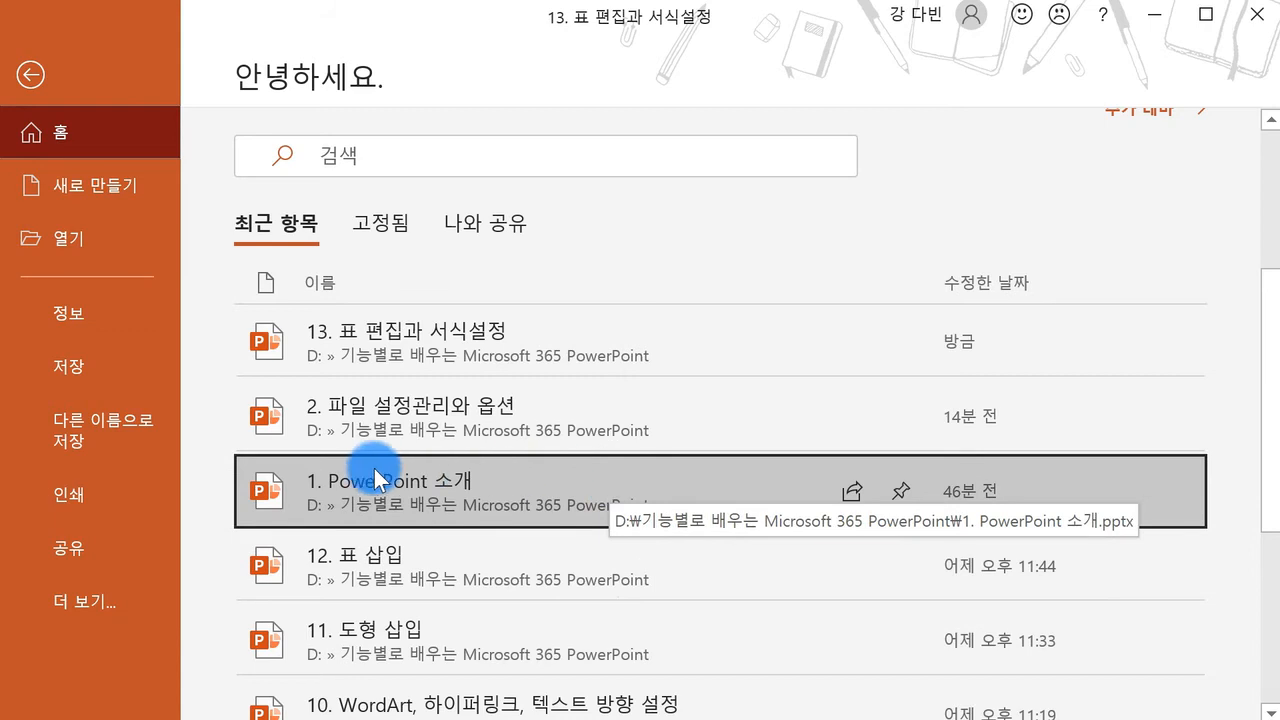
pyautogui.click(853, 490)
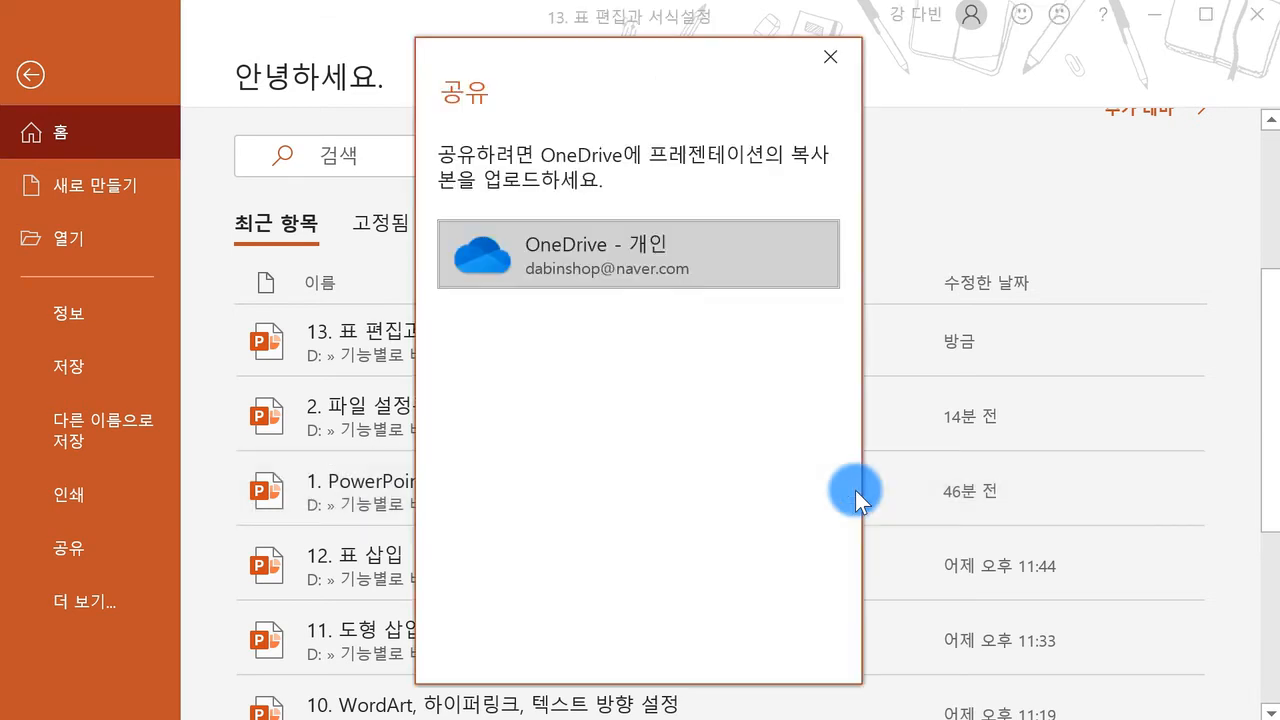
pyautogui.click(829, 57)
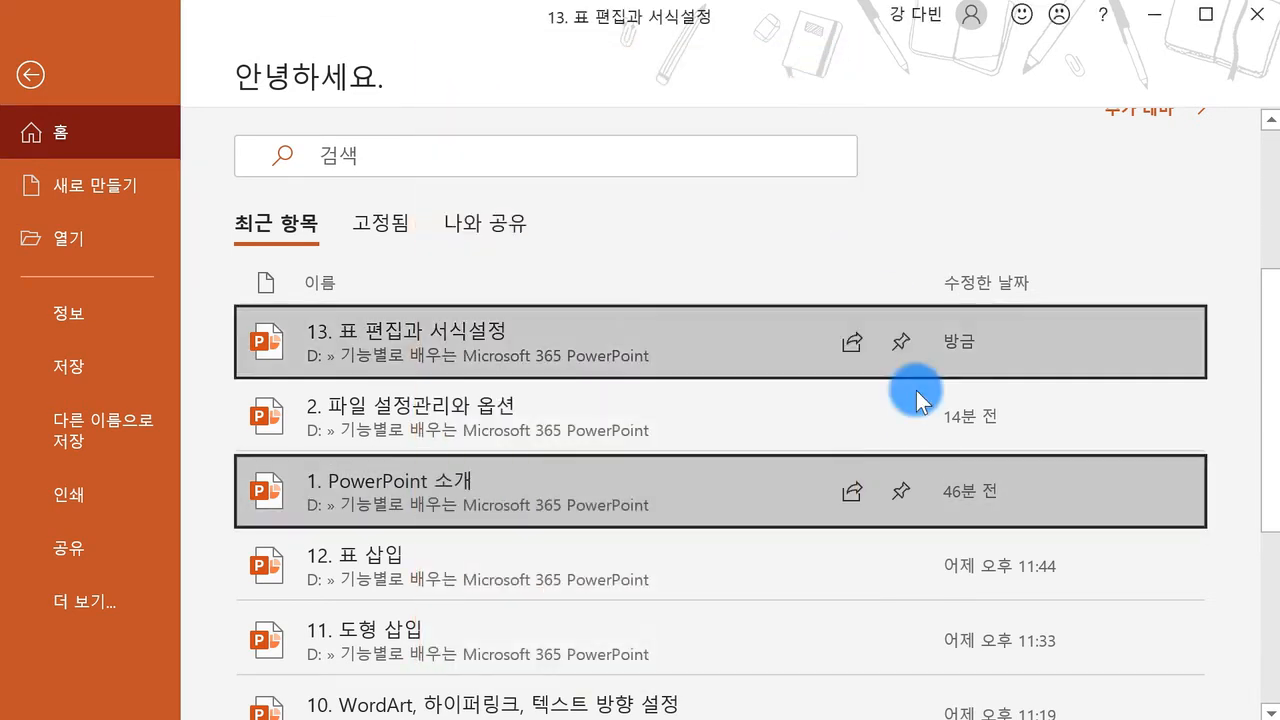
# - Pin the file "1. PowerPoint 소개" and check it among the pinned files
pyautogui.click(901, 490)
pyautogui.scroll(5, 594, 406)
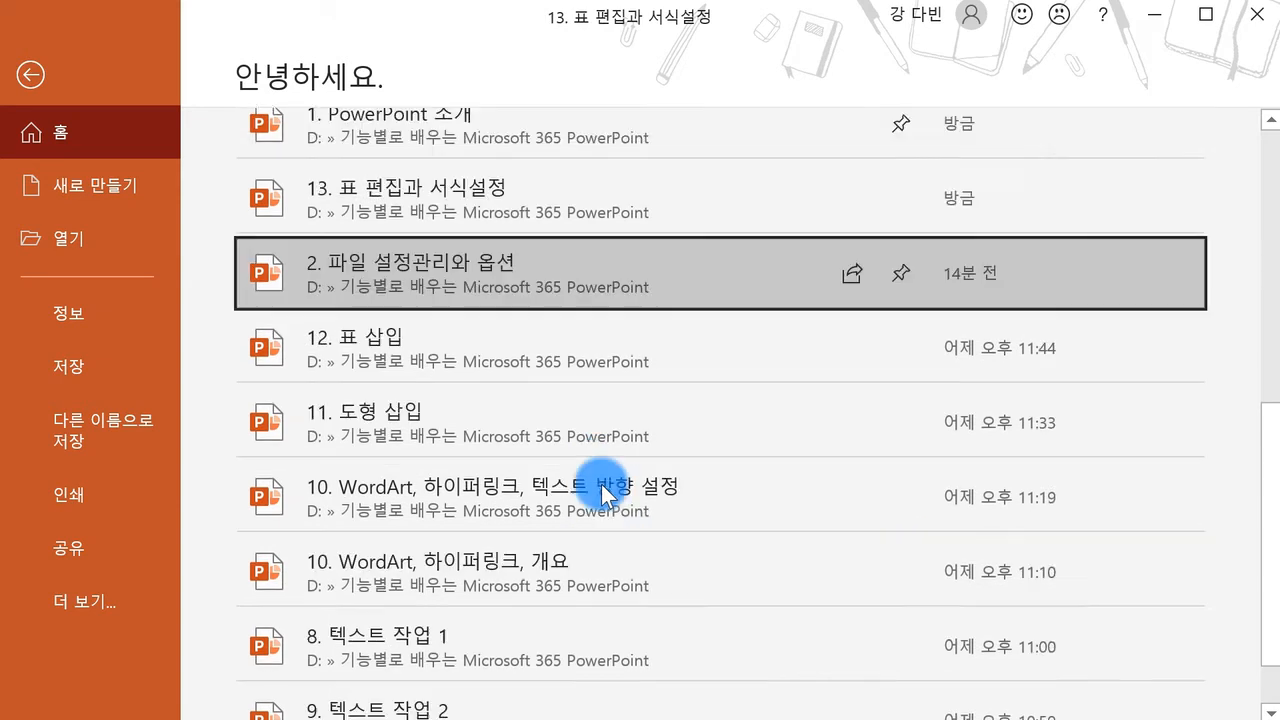
pyautogui.click(406, 388)
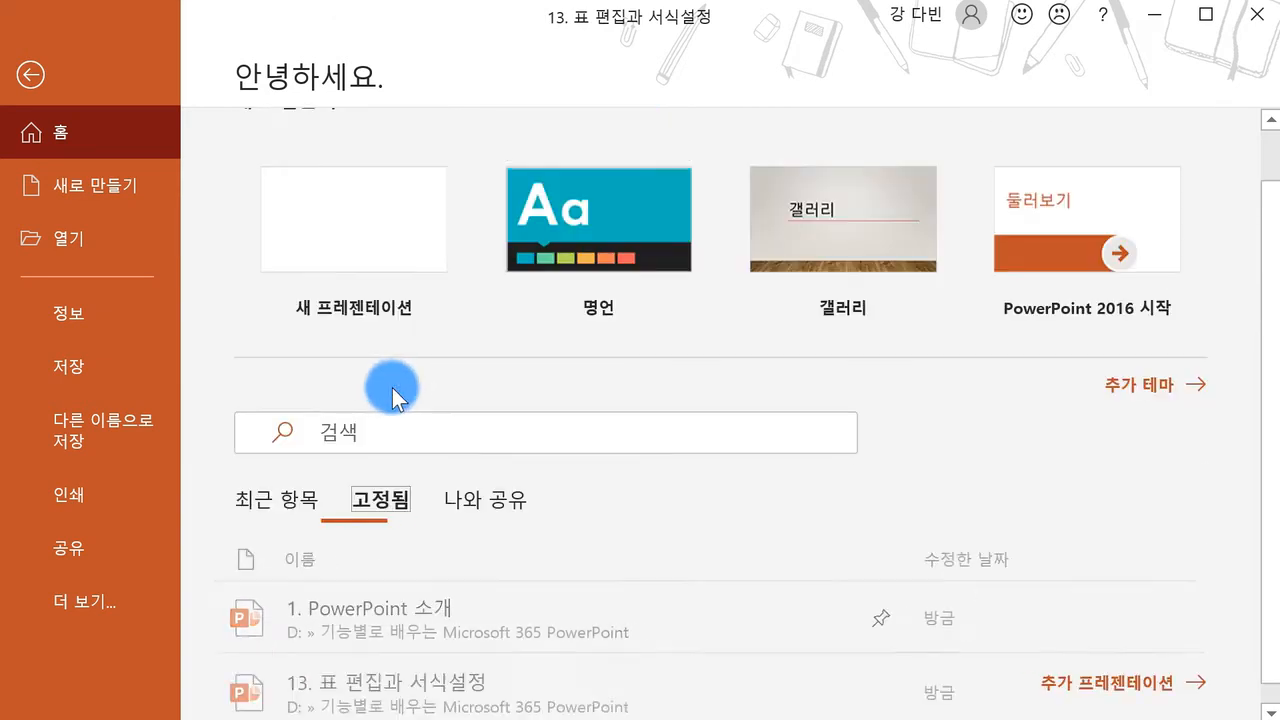
pyautogui.click(361, 610)
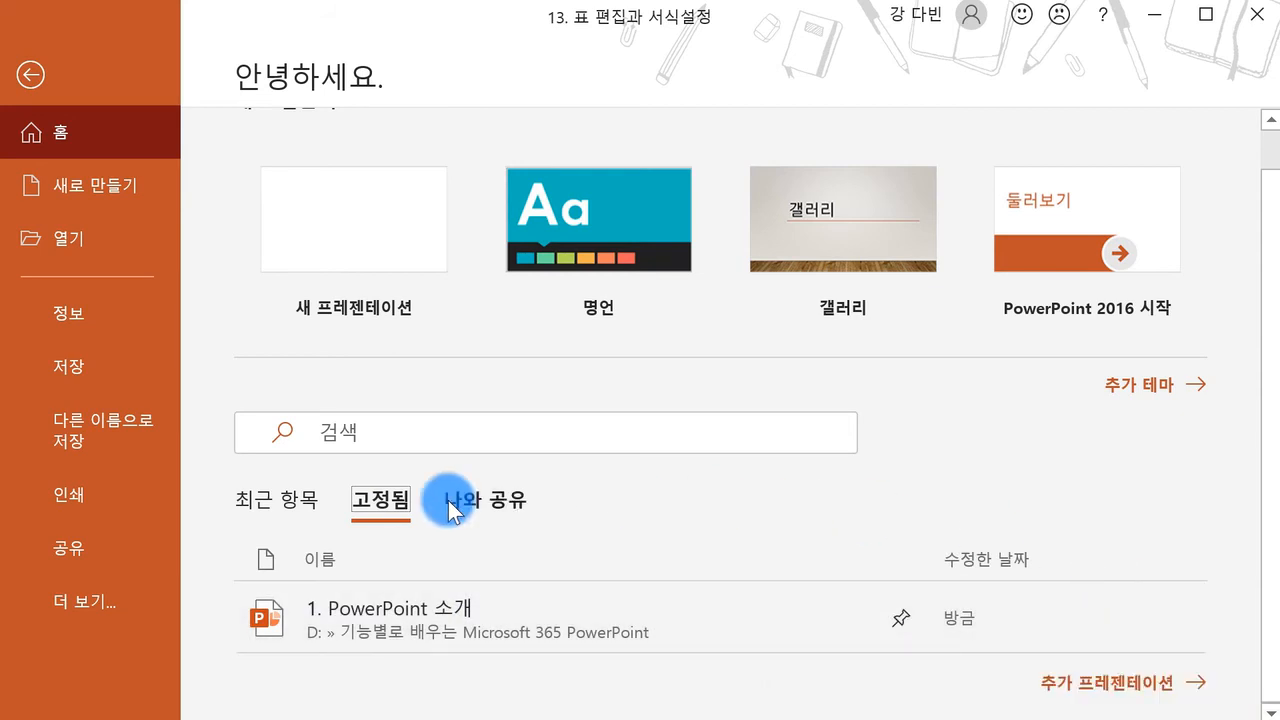
pyautogui.click(298, 496)
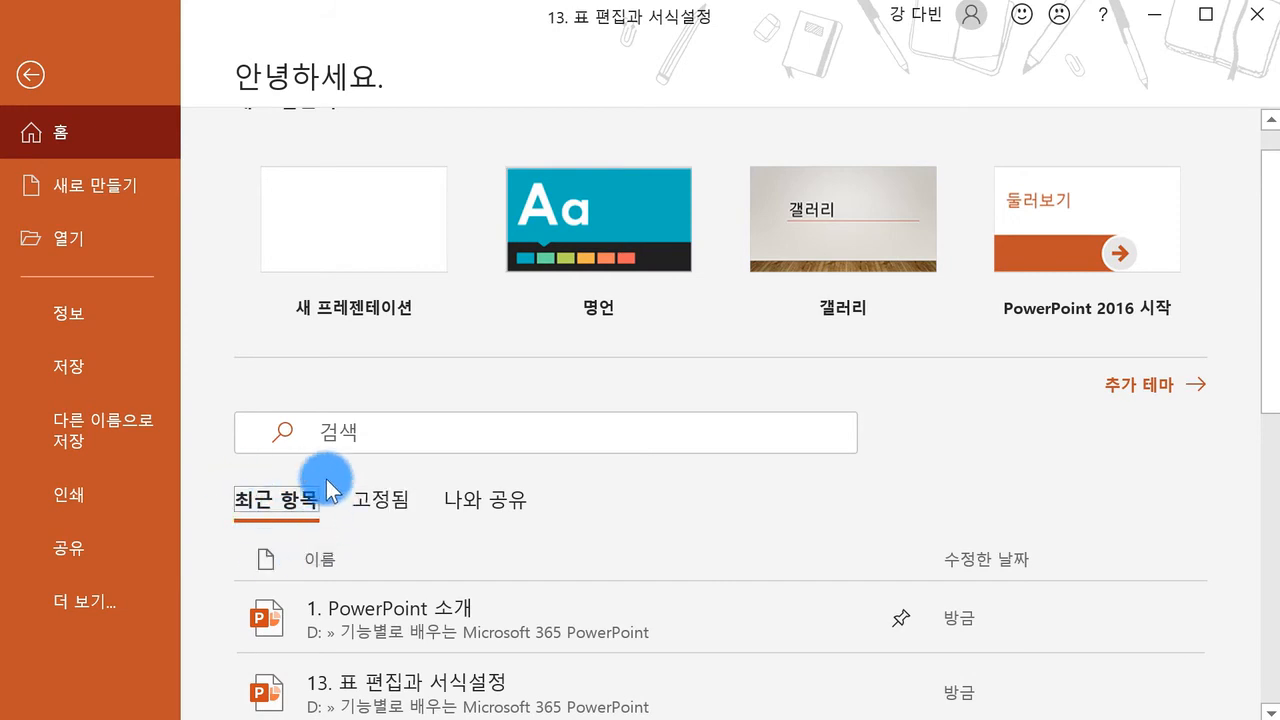
# - Compare the recent and pinned files, and unpin "1. PowerPoint 소개" from the recent files
pyautogui.scroll(-5, 240, 505)
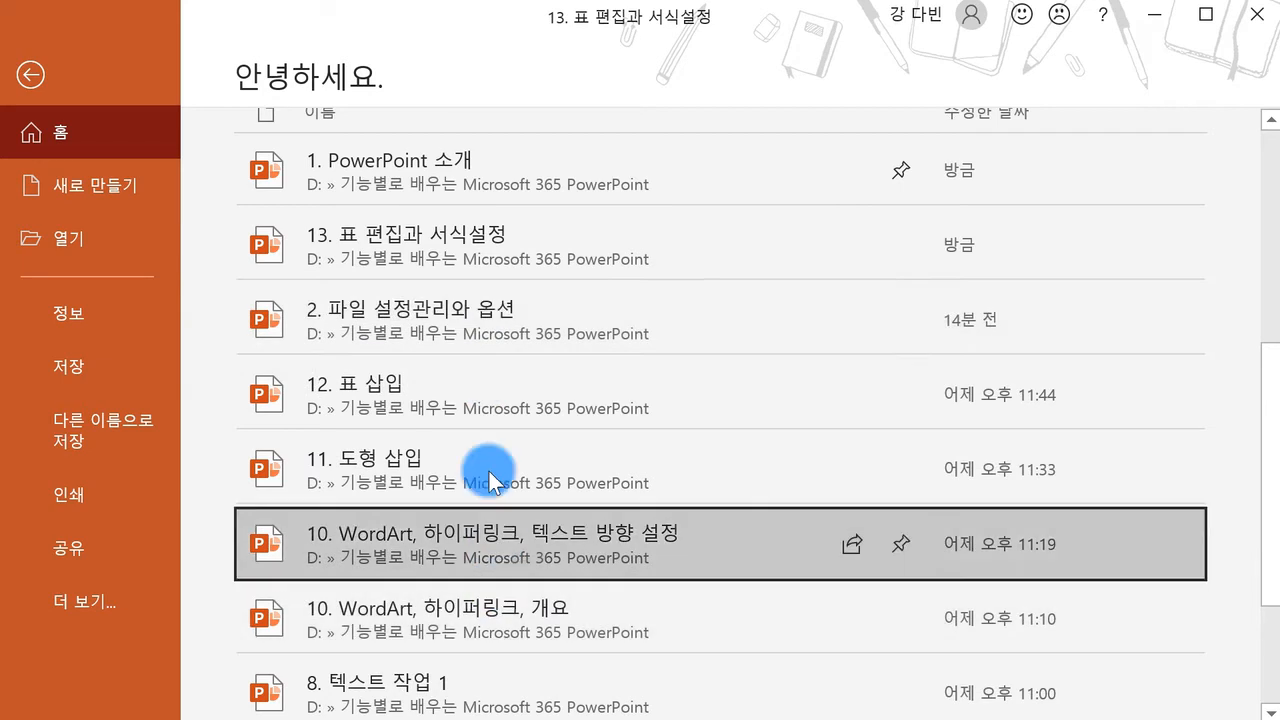
pyautogui.scroll(2, 480, 531)
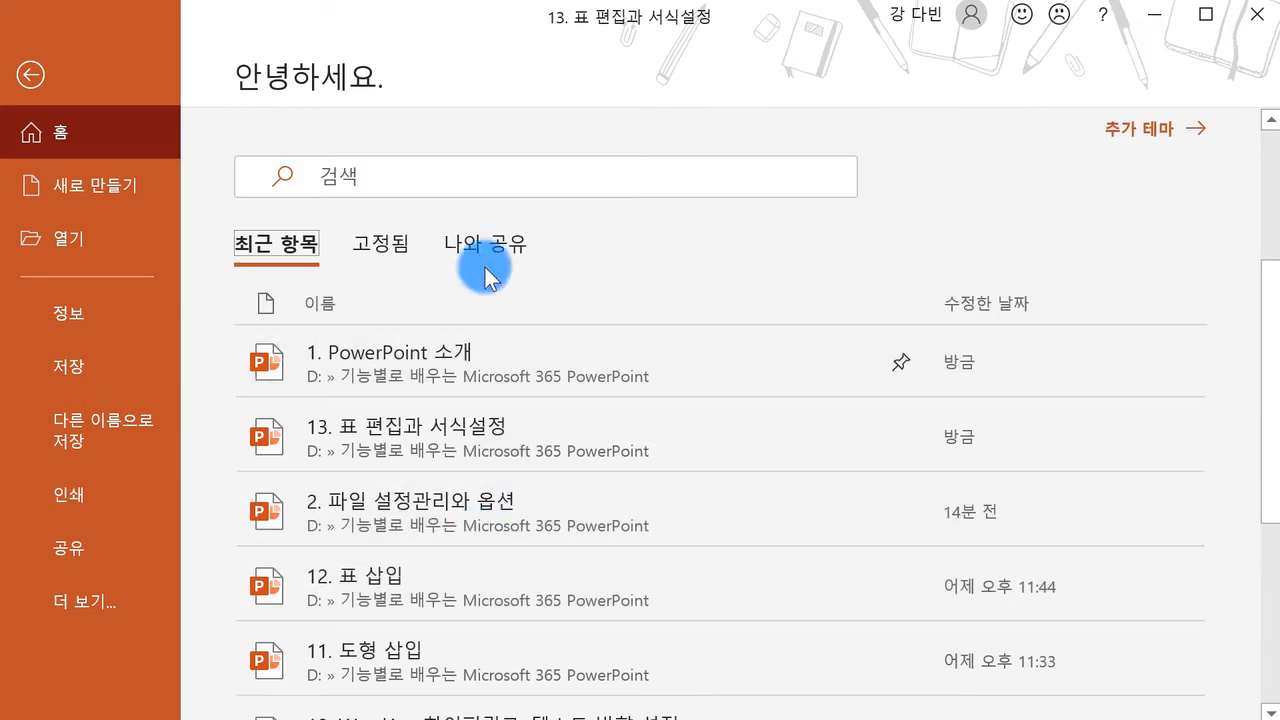
pyautogui.click(390, 248)
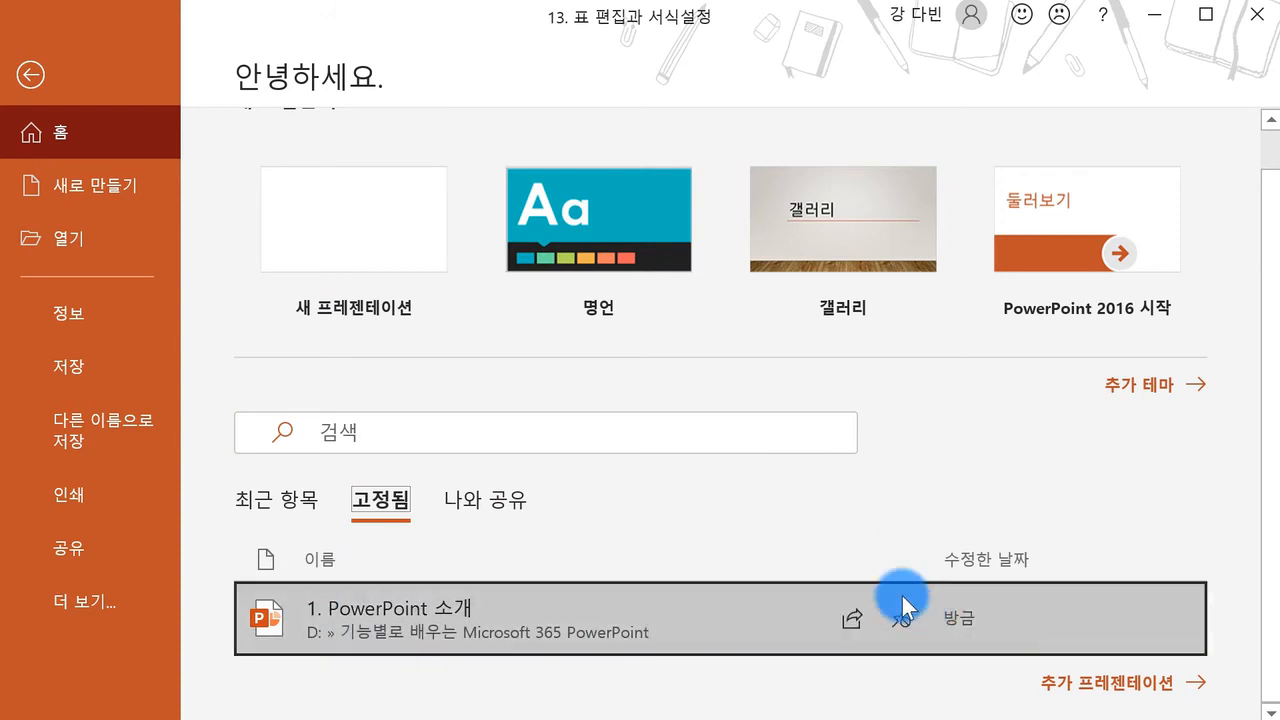
pyautogui.click(292, 499)
pyautogui.scroll(-1, 452, 579)
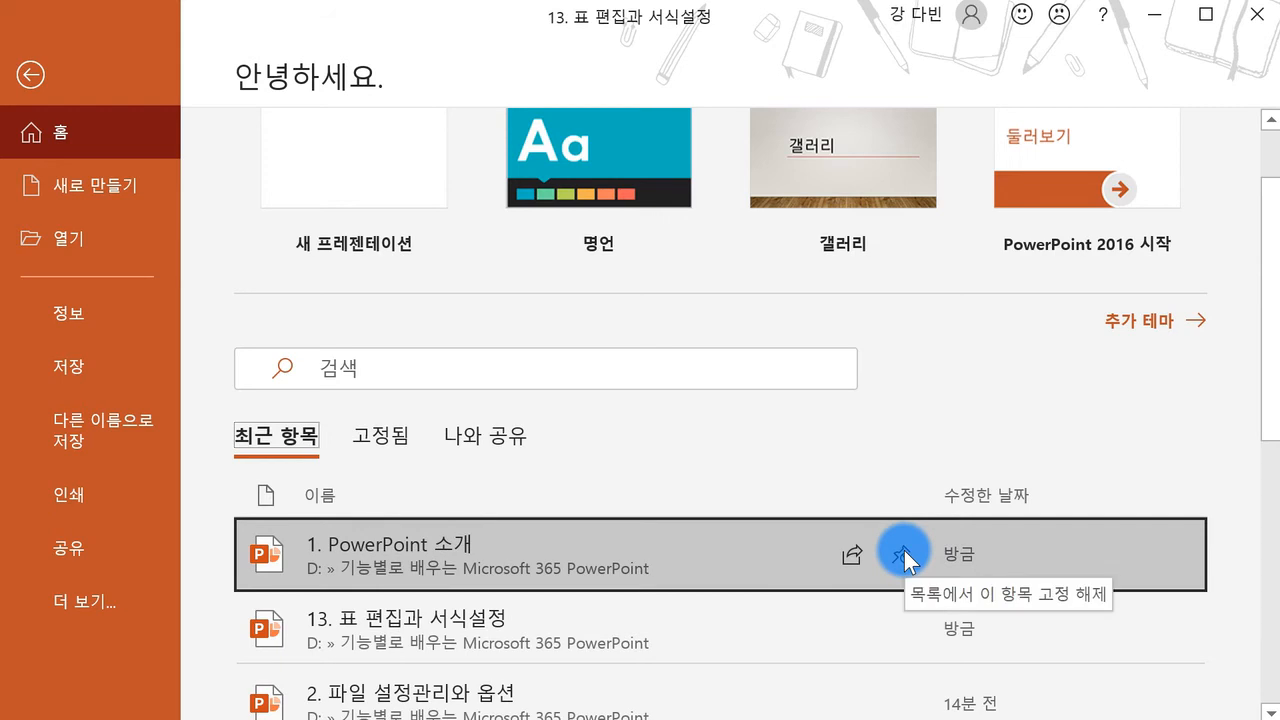
# - Look past the end of the recent files and show the additional presentations available for opening
pyautogui.scroll(-4, 904, 551)
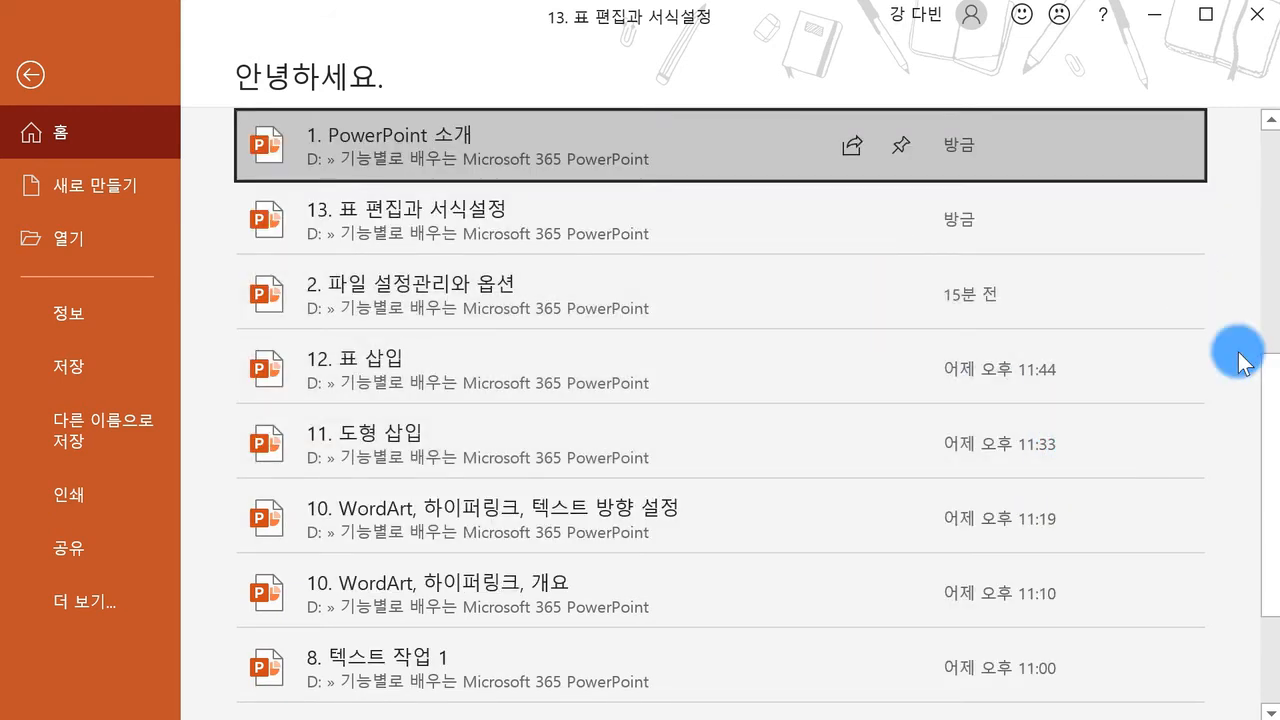
pyautogui.scroll(2, 1238, 350)
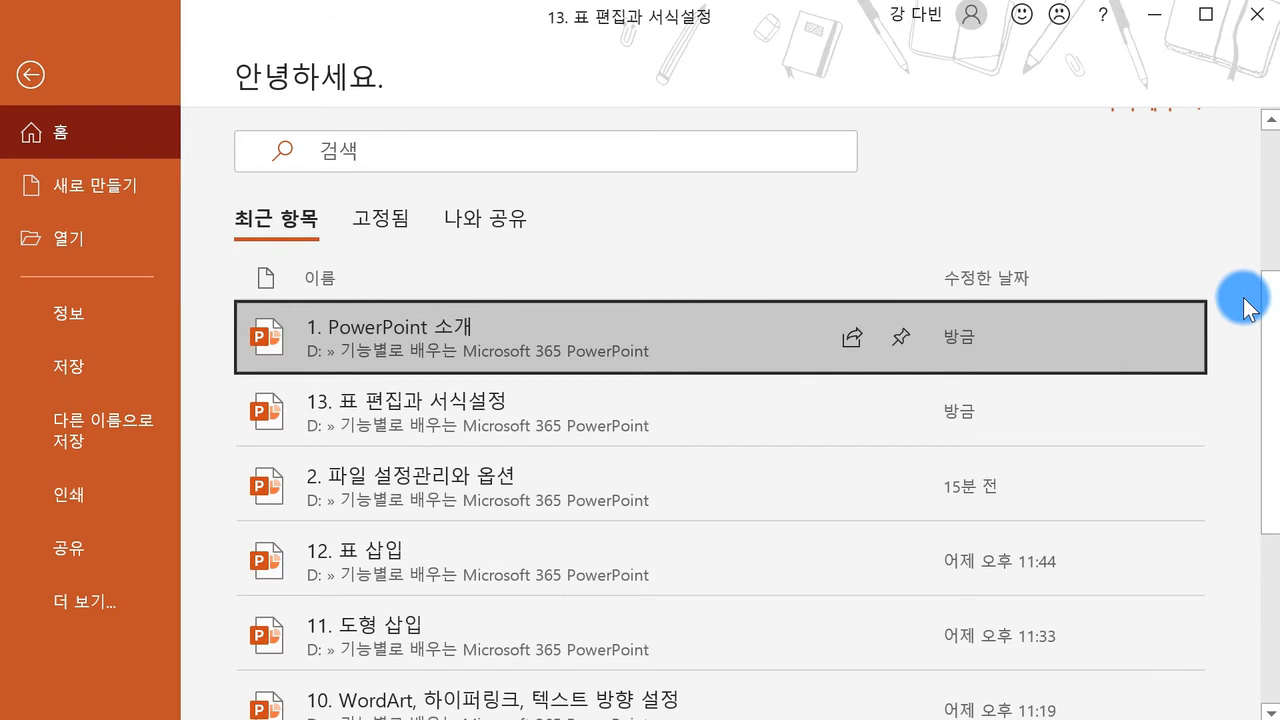
pyautogui.moveTo(1262, 298); pyautogui.dragTo(1275, 545)
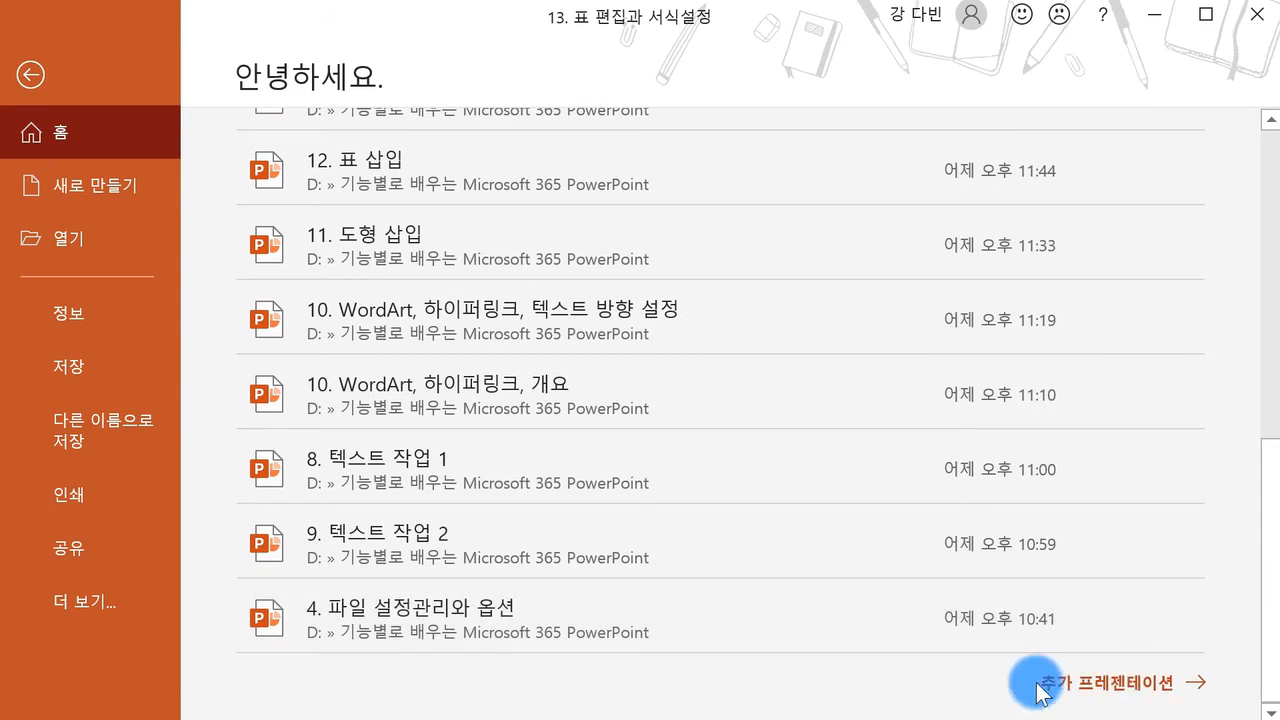
pyautogui.click(1128, 684)
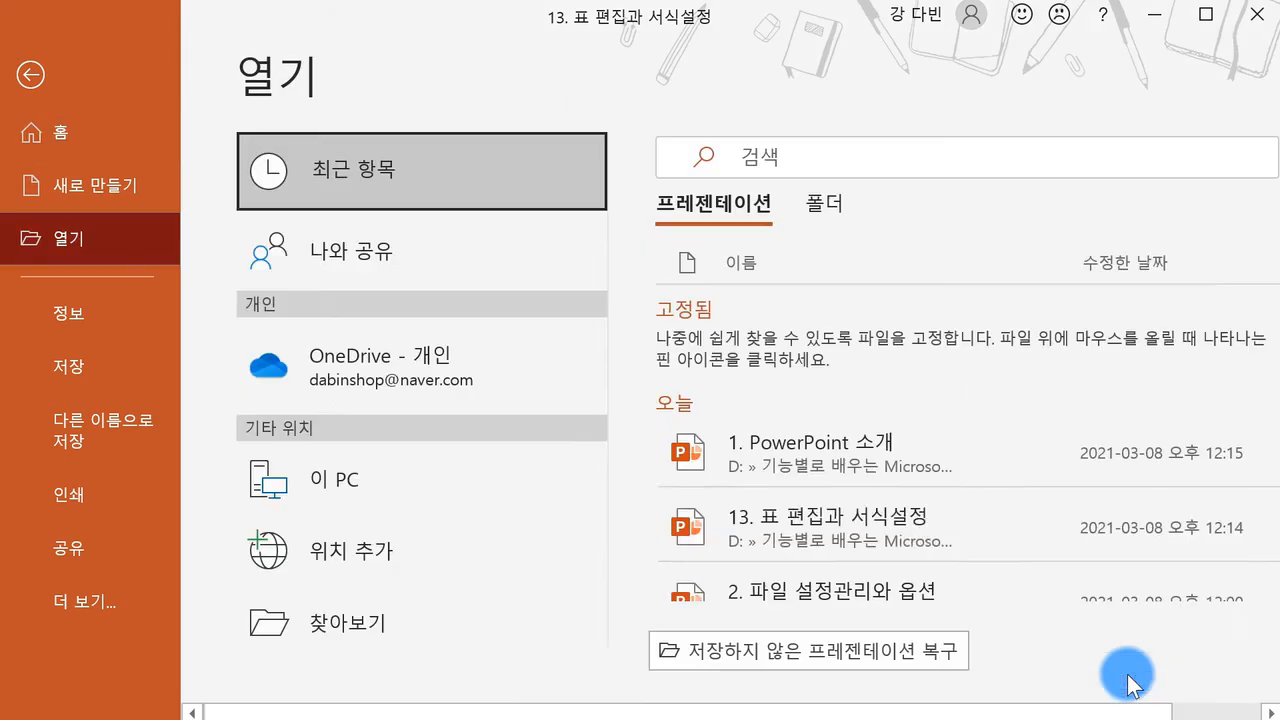
pyautogui.click(75, 245)
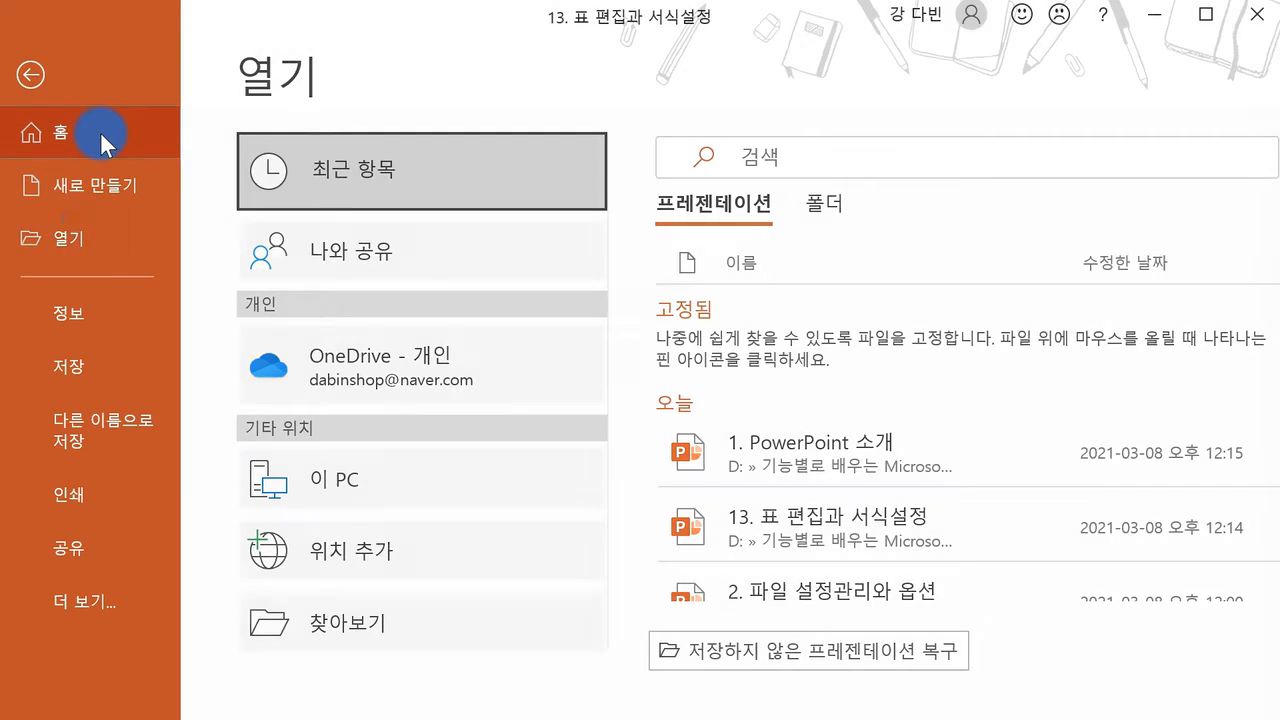
pyautogui.click(100, 131)
pyautogui.click(91, 243)
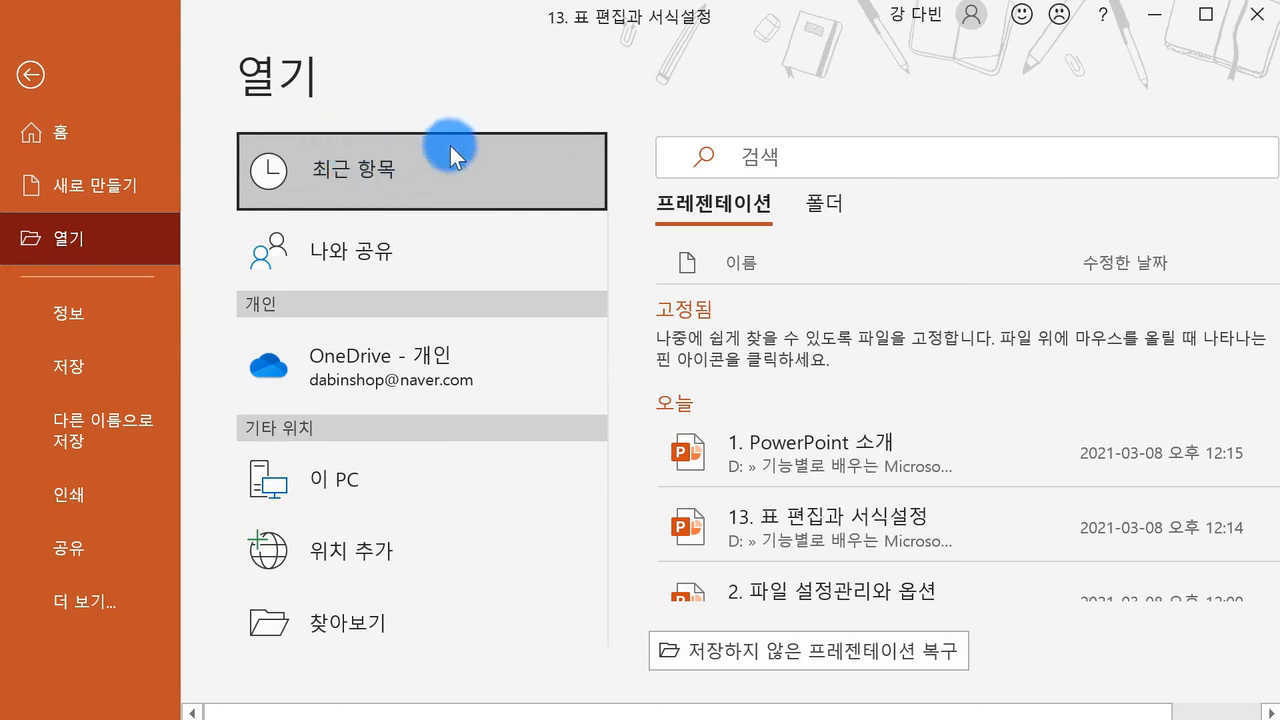
# - Examine the recently used folders instead of the recent presentations
pyautogui.click(850, 158)
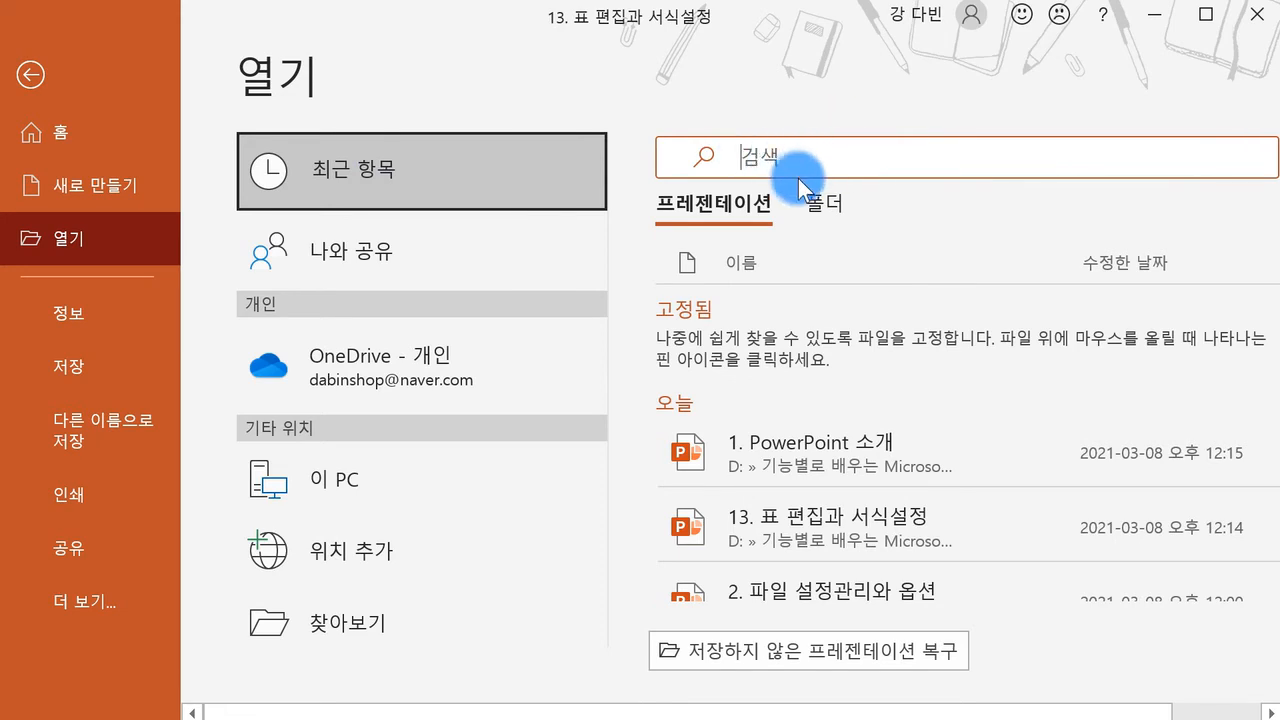
pyautogui.click(826, 203)
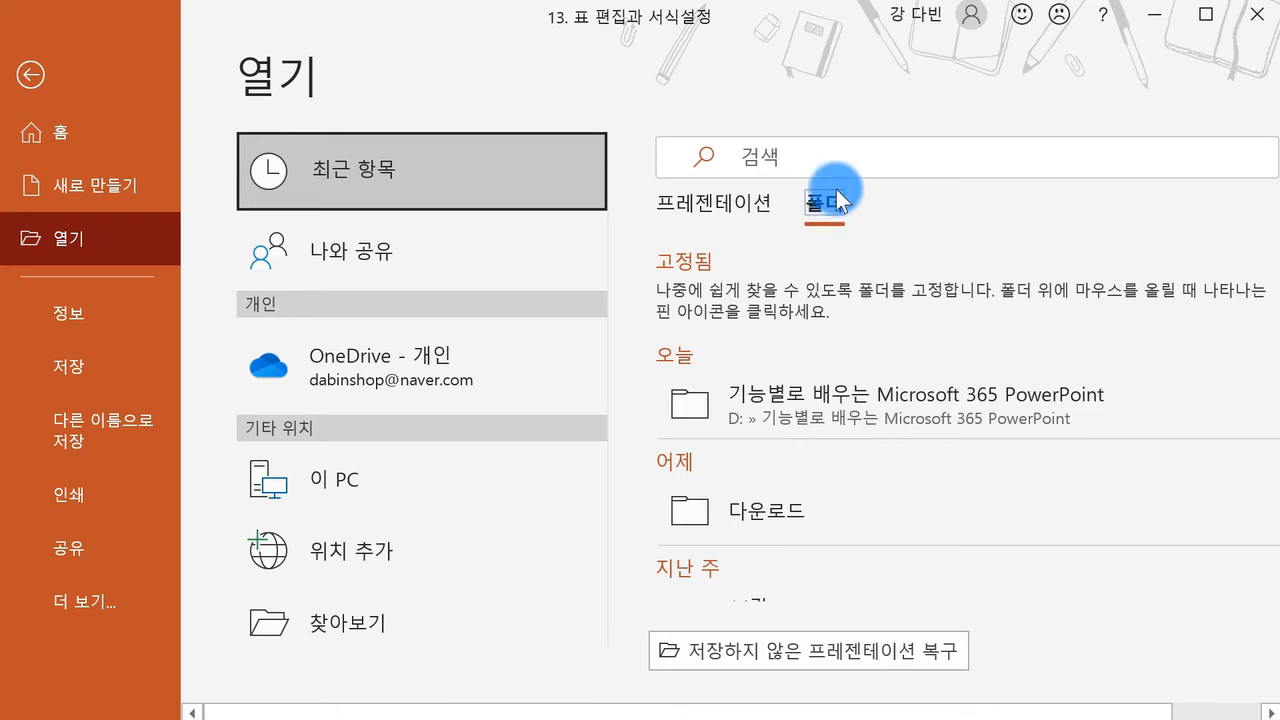
pyautogui.scroll(-5, 857, 423)
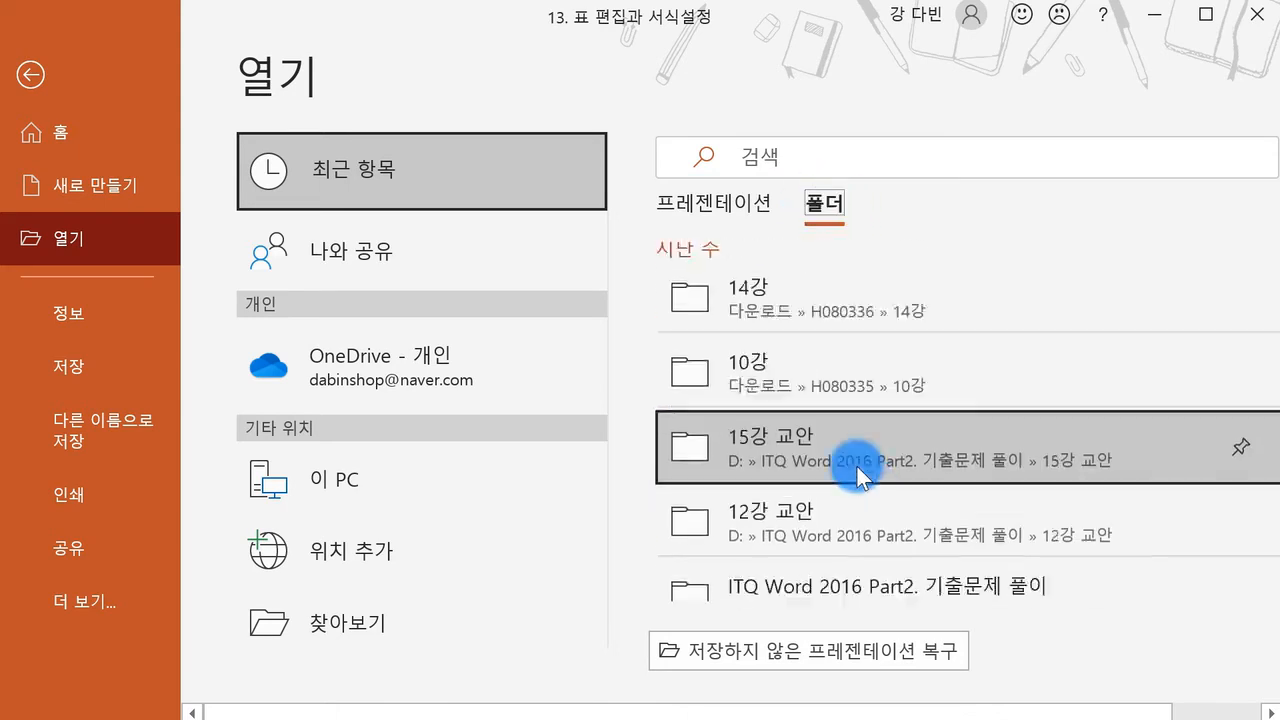
pyautogui.scroll(5, 867, 491)
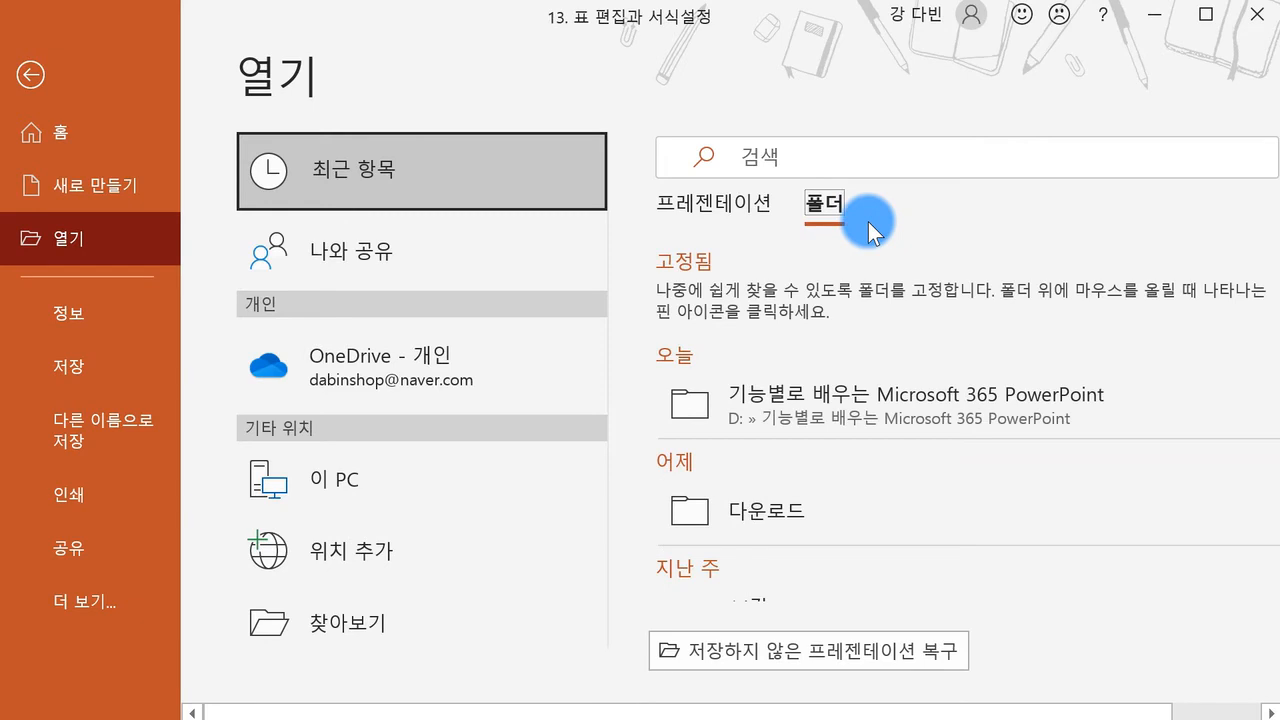
# - Look at the presentations stored on OneDrive and on this PC, and browse the PC folder's files without opening any
pyautogui.click(462, 370)
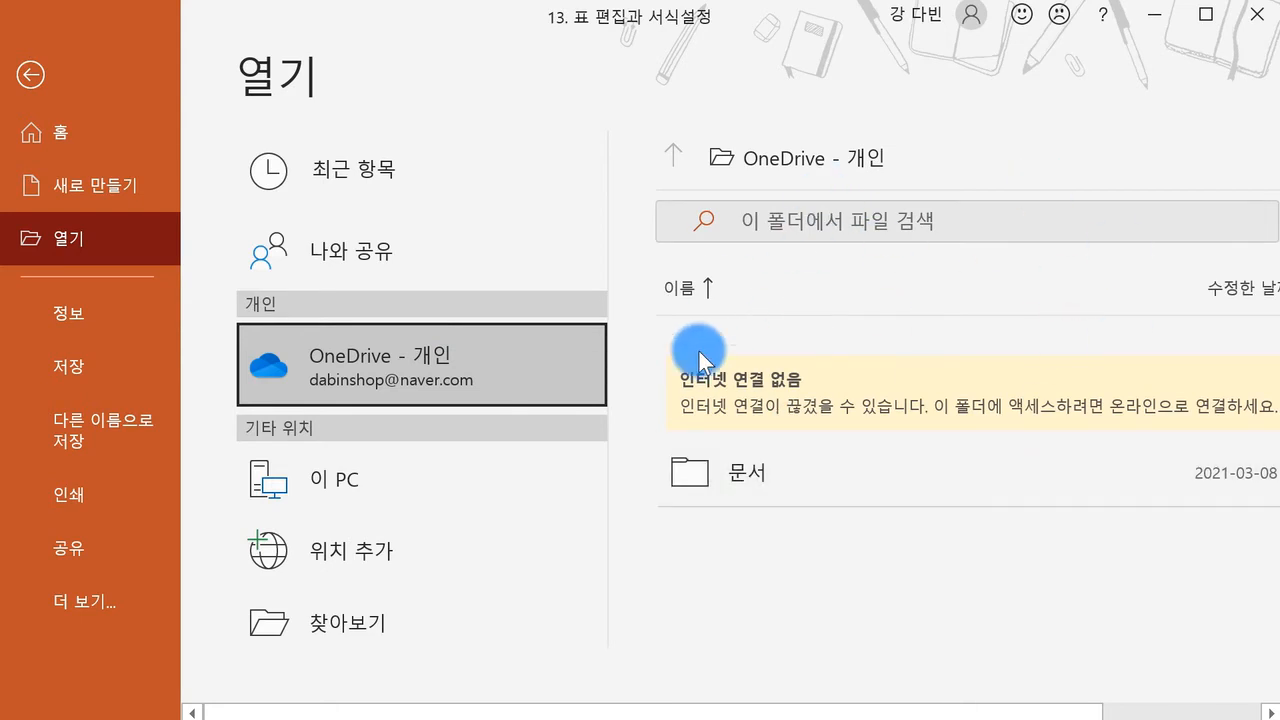
pyautogui.click(384, 479)
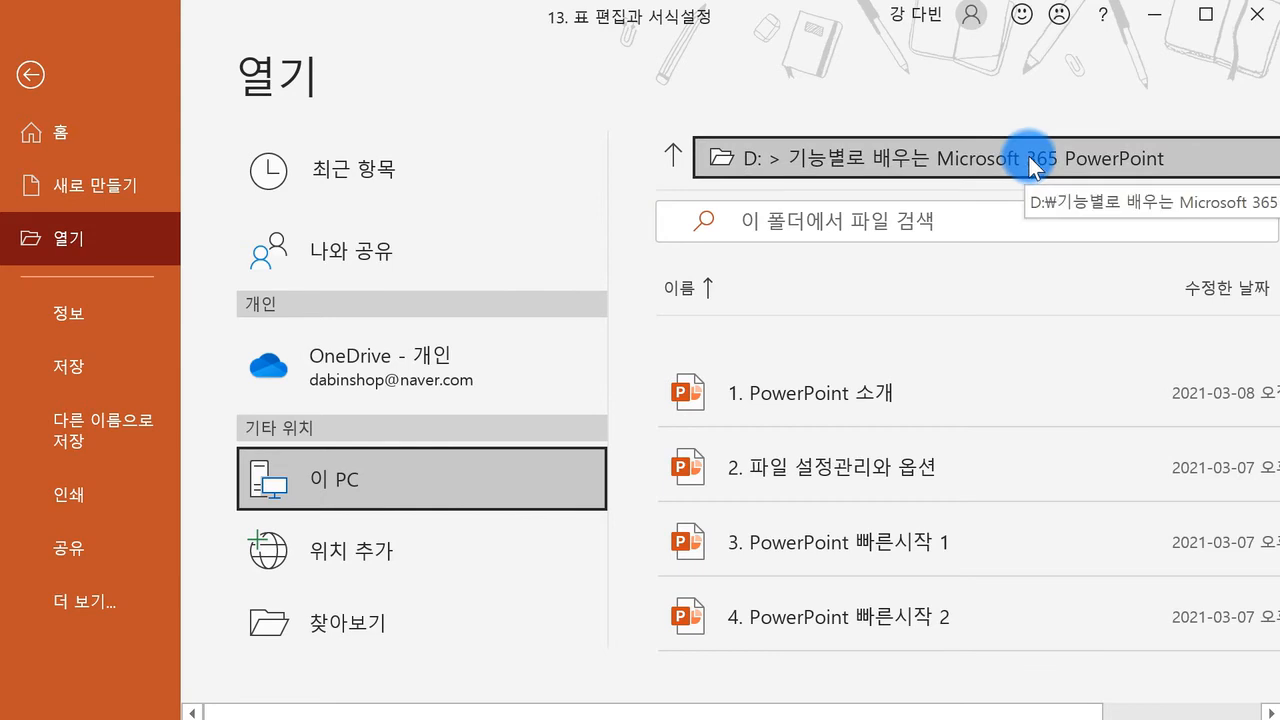
pyautogui.click(459, 610)
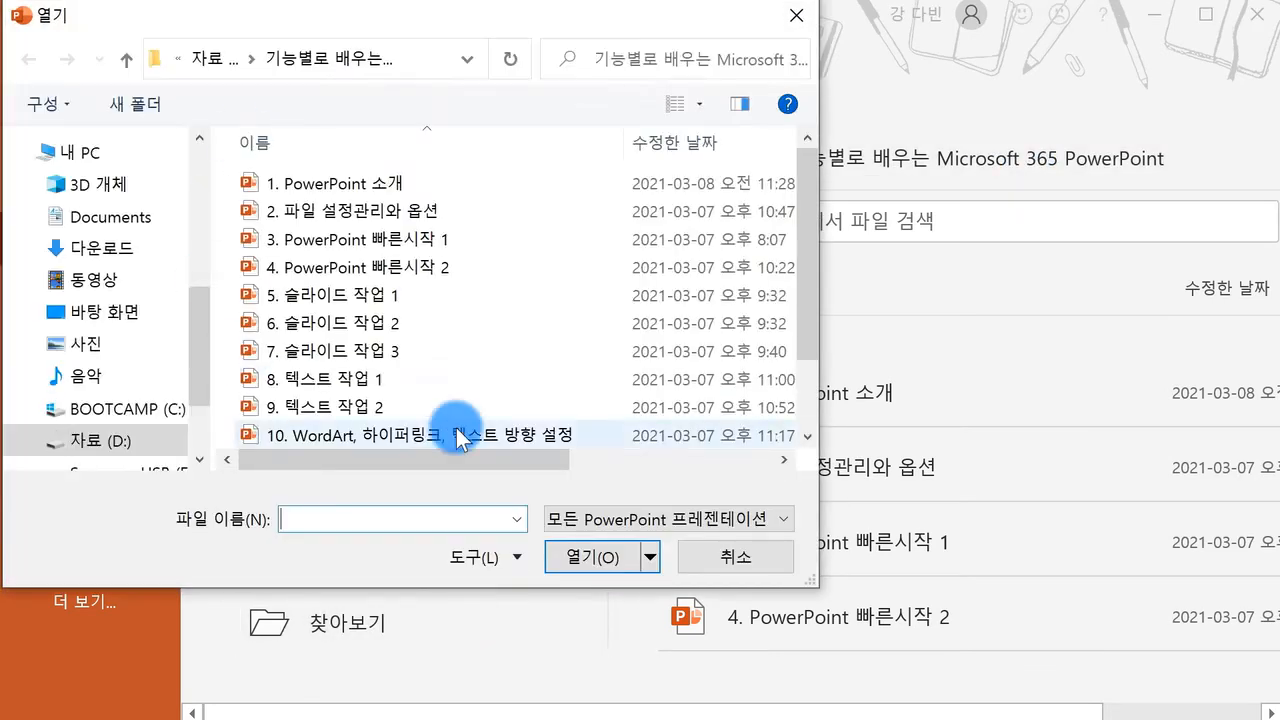
pyautogui.click(733, 553)
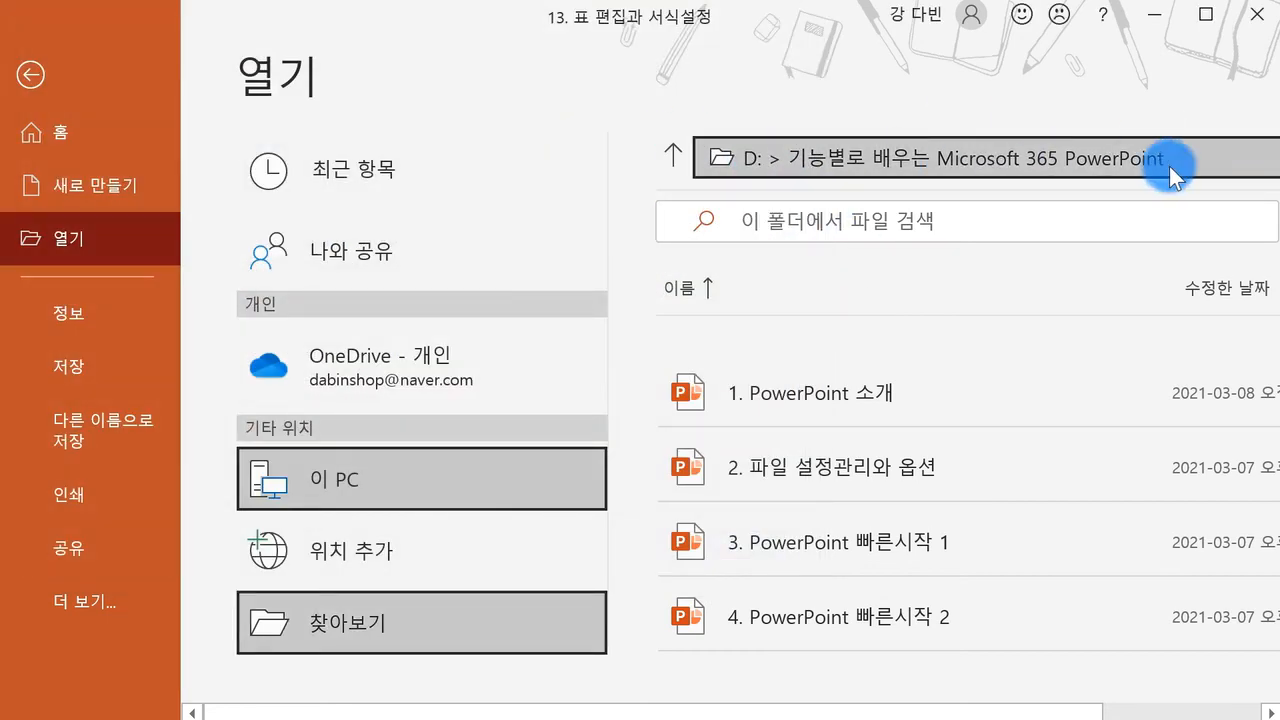
pyautogui.click(436, 607)
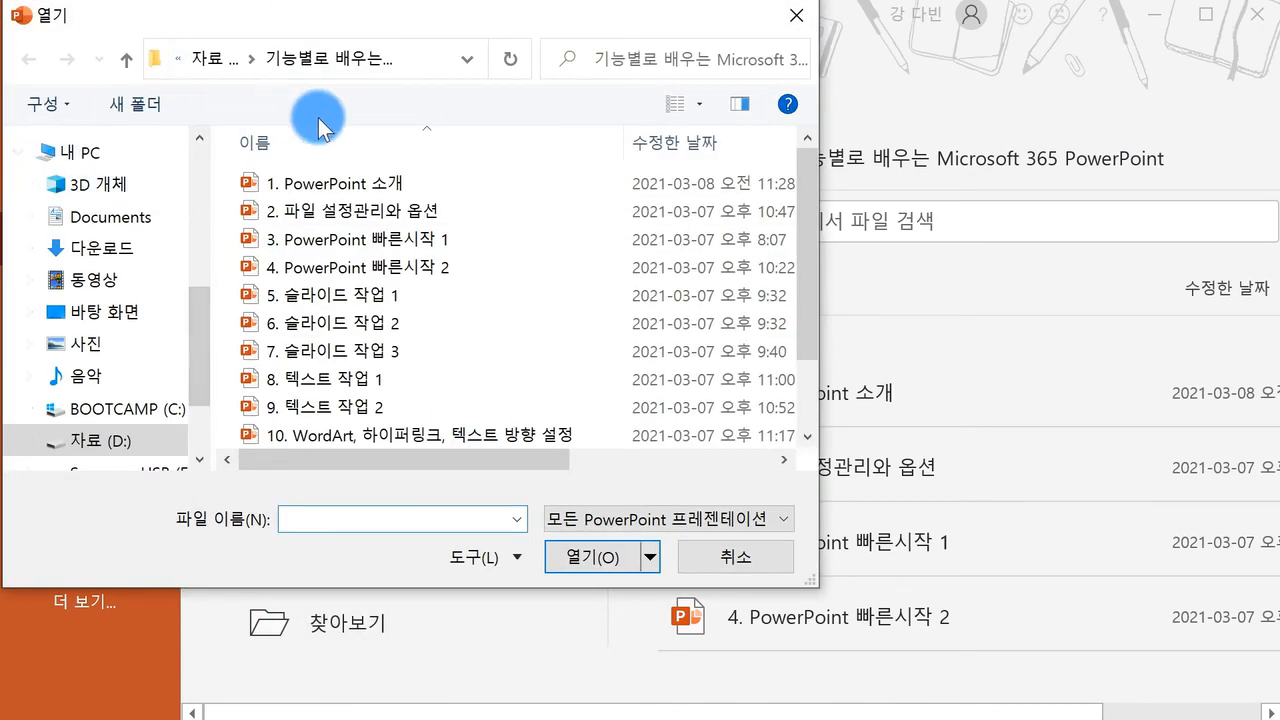
pyautogui.click(695, 551)
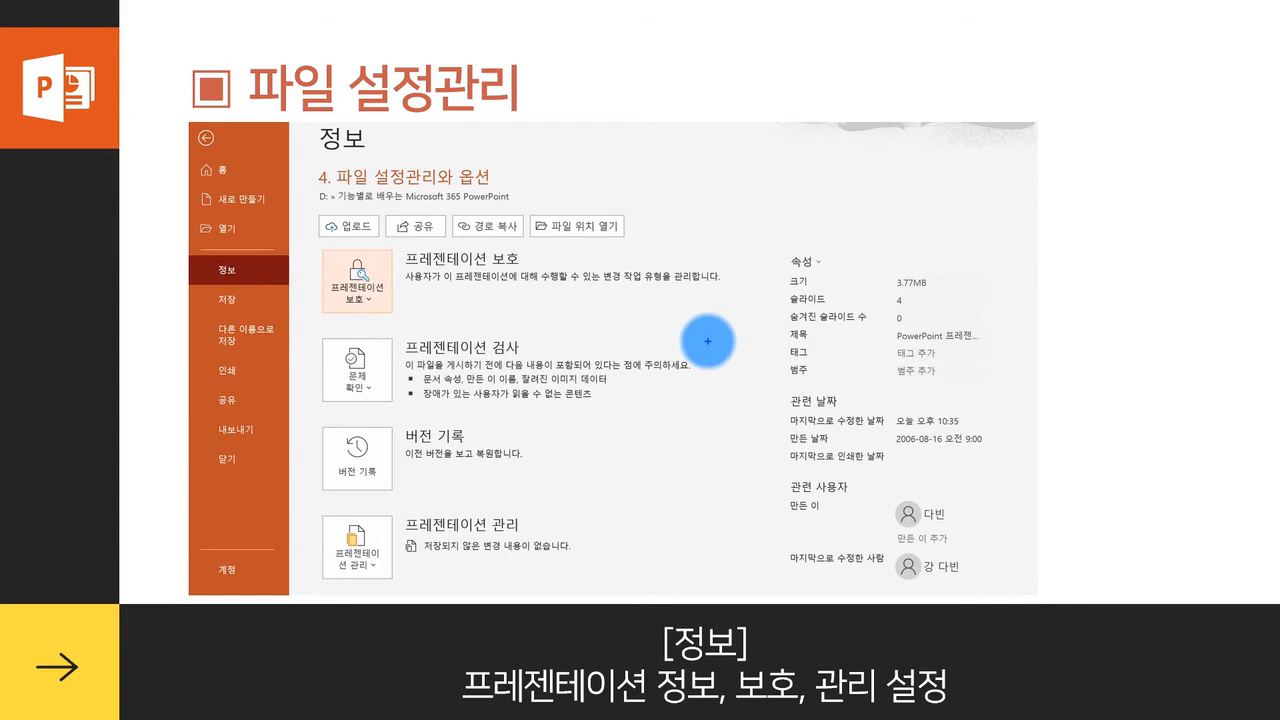
pyautogui.moveTo(376, 147)
pyautogui.mouseDown()
pyautogui.moveTo(294, 129)
pyautogui.moveTo(385, 160)
pyautogui.mouseUp()
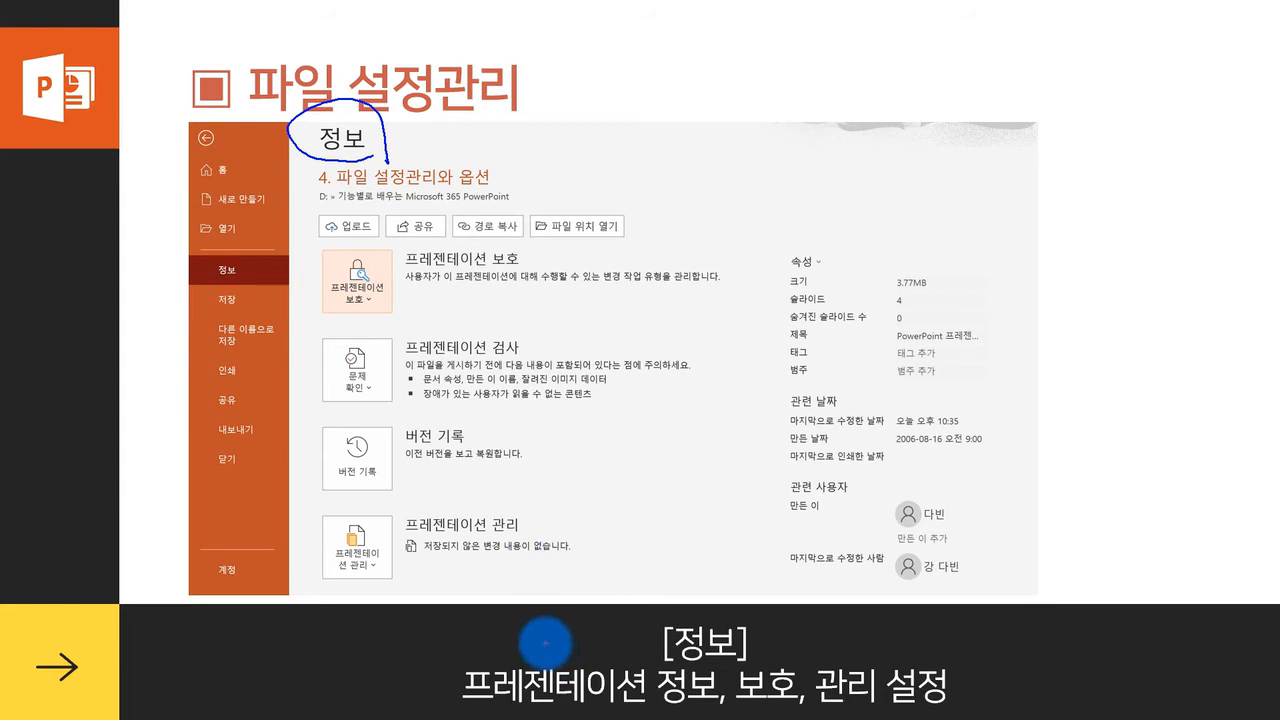
pyautogui.moveTo(765, 645); pyautogui.dragTo(877, 635)
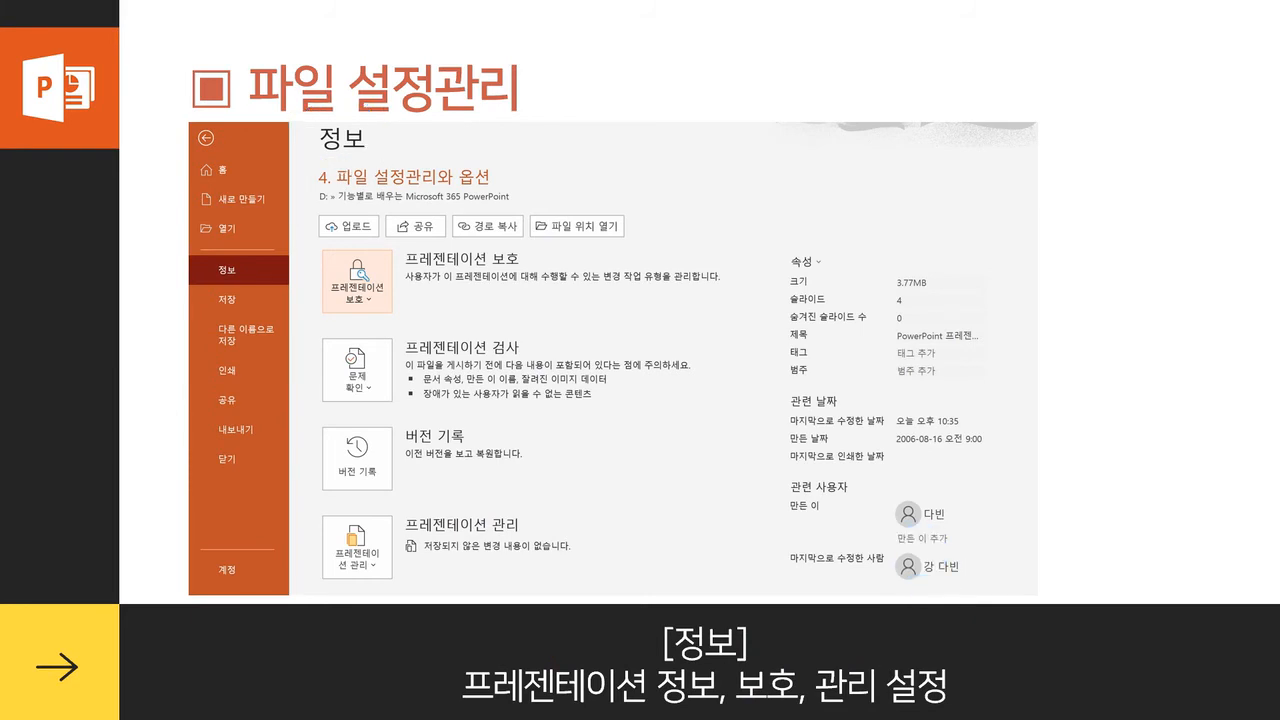
pyautogui.moveTo(619, 718)
pyautogui.click(760, 700)
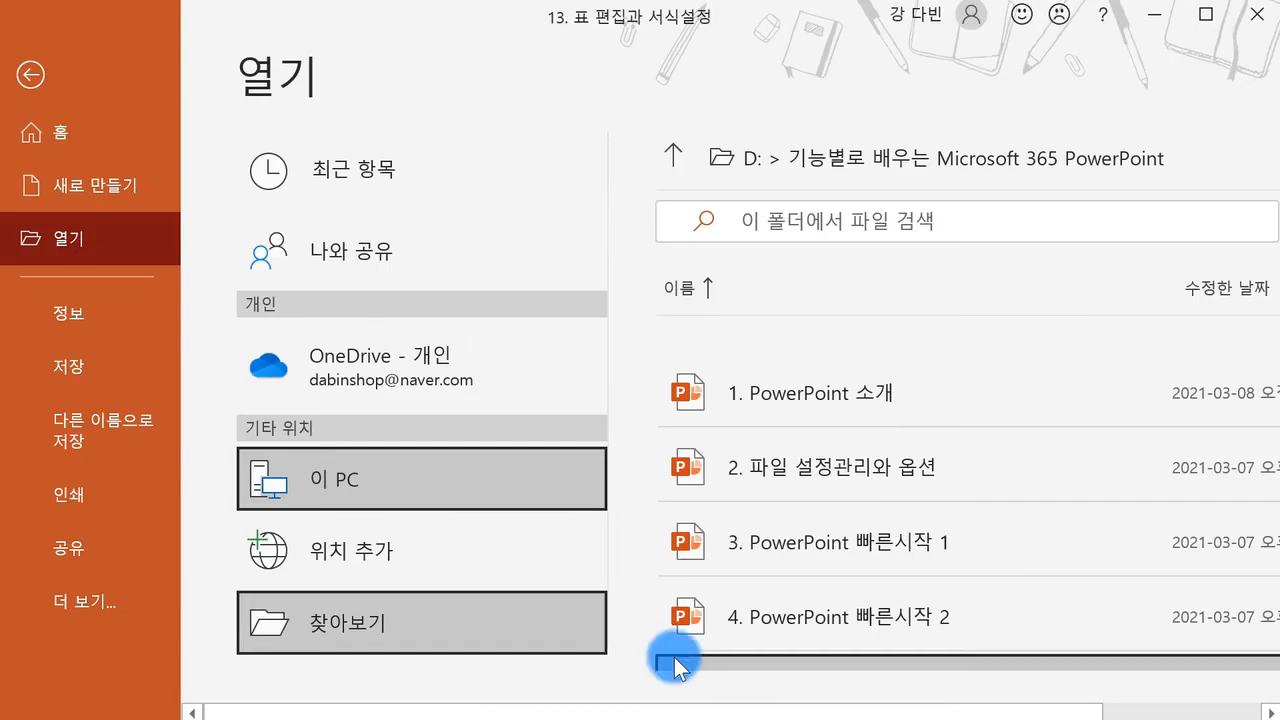
# - Show the information page of the current presentation and examine its file name and file location
pyautogui.click(118, 316)
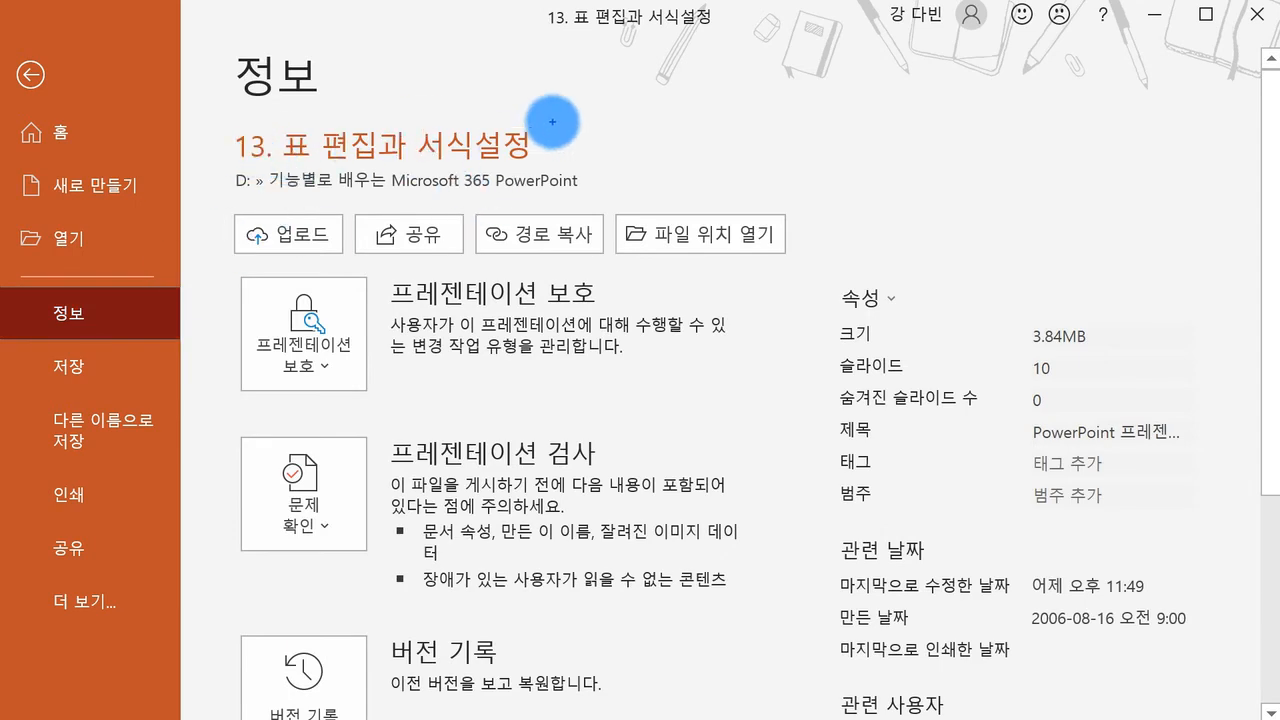
pyautogui.moveTo(554, 123)
pyautogui.mouseDown()
pyautogui.moveTo(579, 118)
pyautogui.moveTo(572, 129)
pyautogui.moveTo(627, 87)
pyautogui.moveTo(615, 112)
pyautogui.mouseUp()
pyautogui.moveTo(625, 98)
pyautogui.mouseDown()
pyautogui.moveTo(619, 112)
pyautogui.moveTo(755, 80)
pyautogui.moveTo(742, 118)
pyautogui.mouseUp()
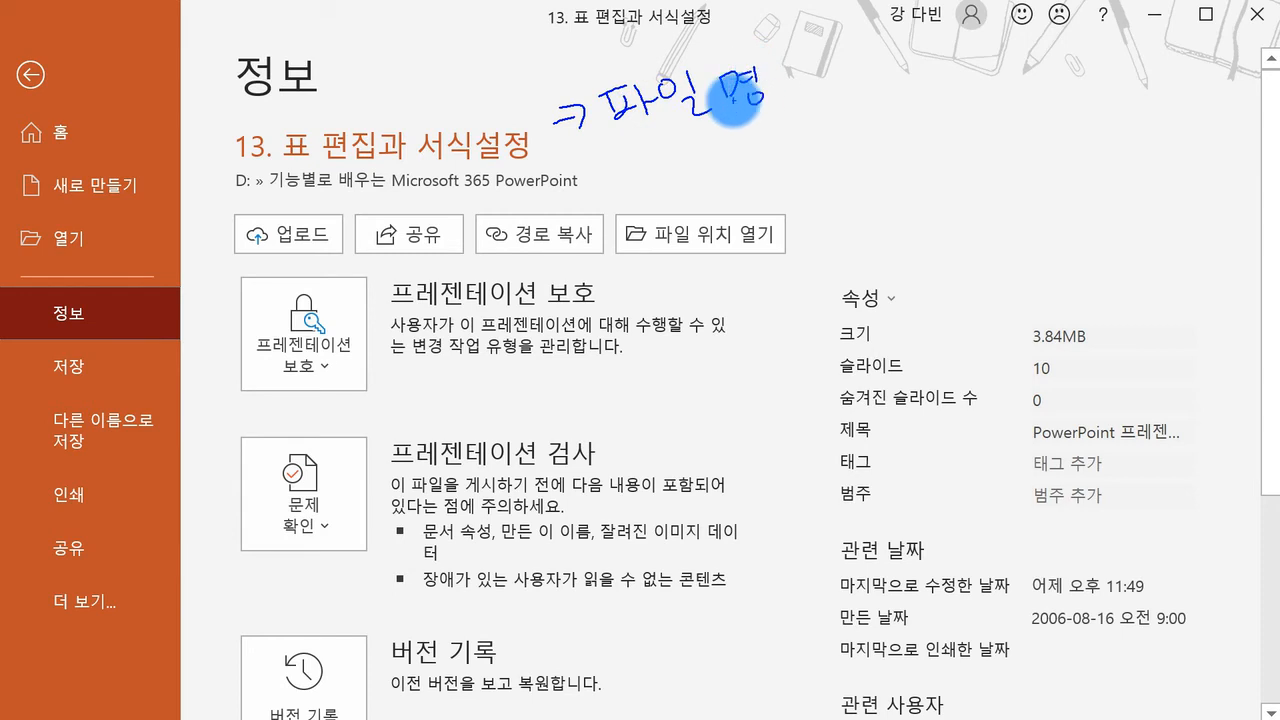
pyautogui.moveTo(602, 181)
pyautogui.mouseDown()
pyautogui.moveTo(648, 180)
pyautogui.moveTo(676, 150)
pyautogui.moveTo(742, 157)
pyautogui.moveTo(771, 127)
pyautogui.moveTo(832, 162)
pyautogui.mouseUp()
pyautogui.moveTo(855, 130); pyautogui.dragTo(857, 158)
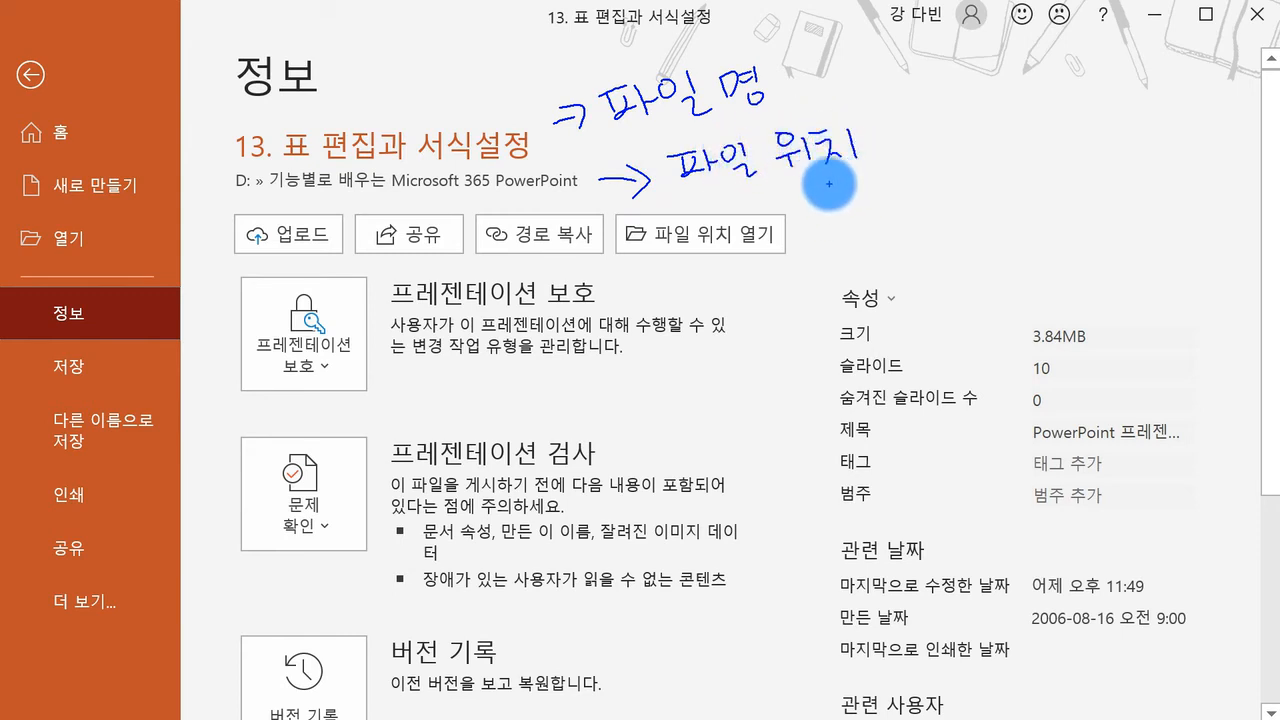
pyautogui.press('Escape')
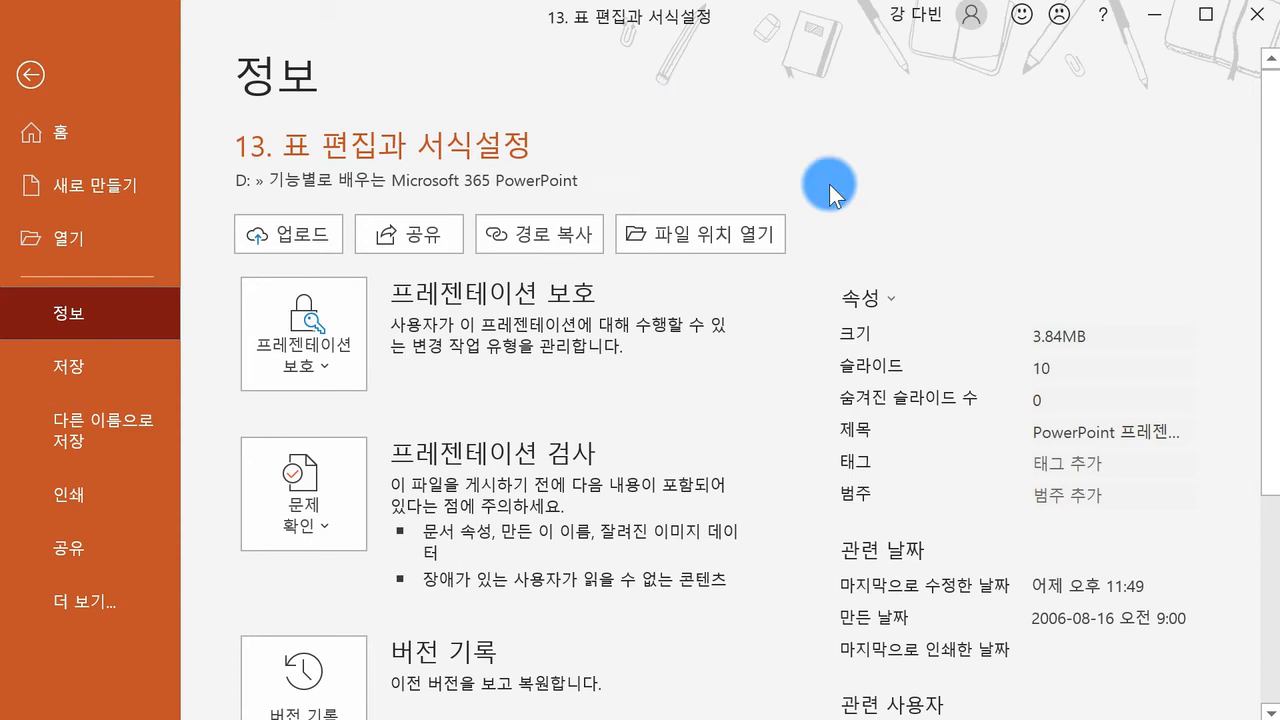
# - Look at the location choices for uploading the presentation, close them without uploading, and return to its information page
pyautogui.click(283, 240)
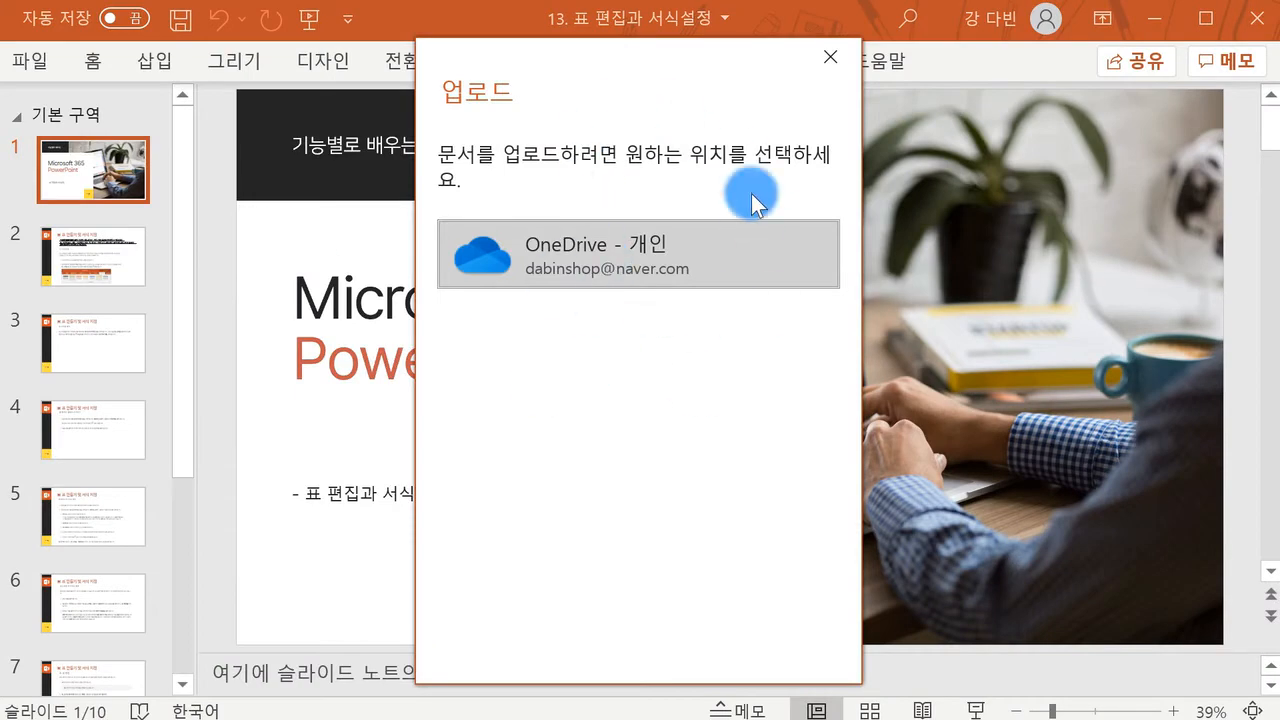
pyautogui.click(847, 64)
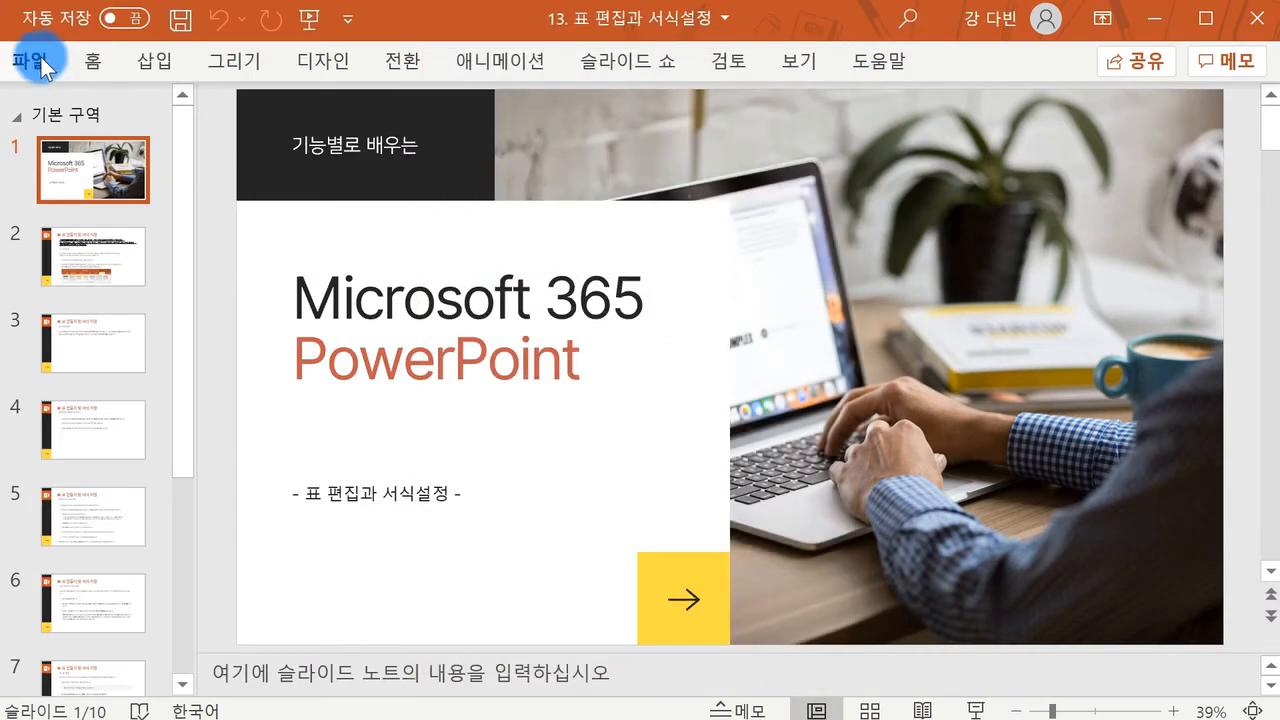
pyautogui.click(32, 58)
pyautogui.click(104, 311)
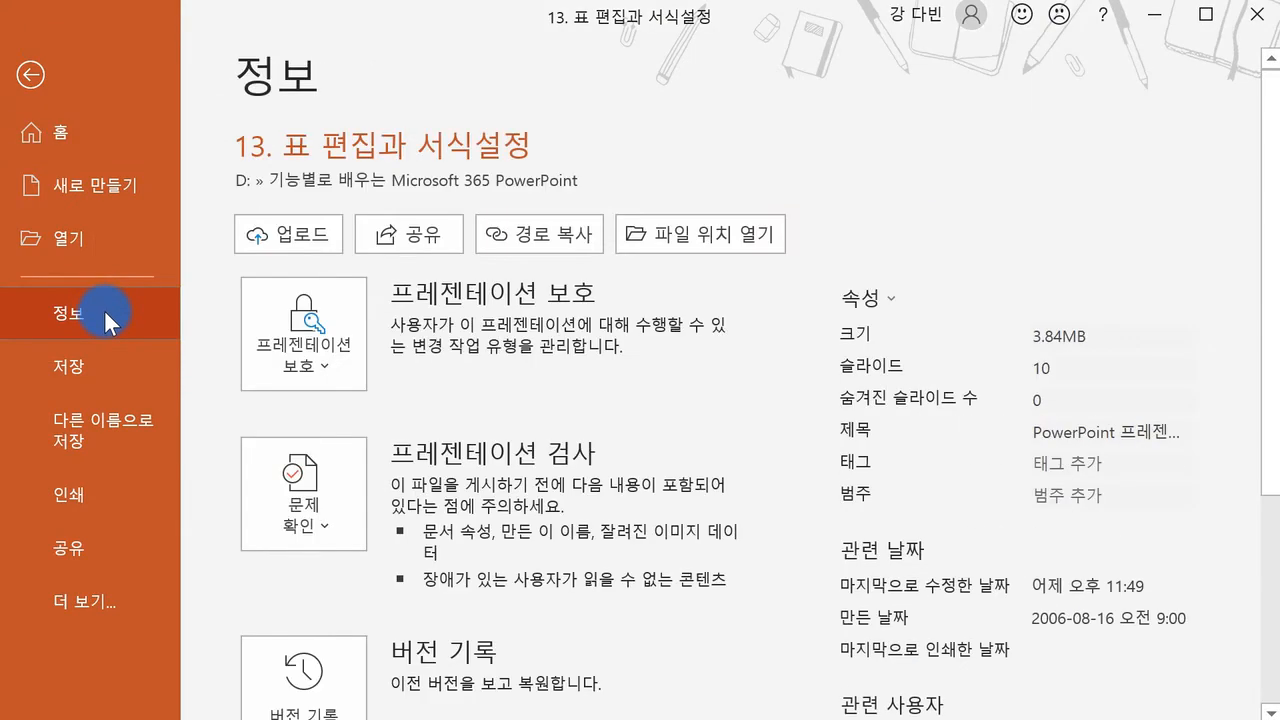
# - Examine the options for sharing the presentation, including attaching a copy, and return to the information page without sharing
pyautogui.click(413, 234)
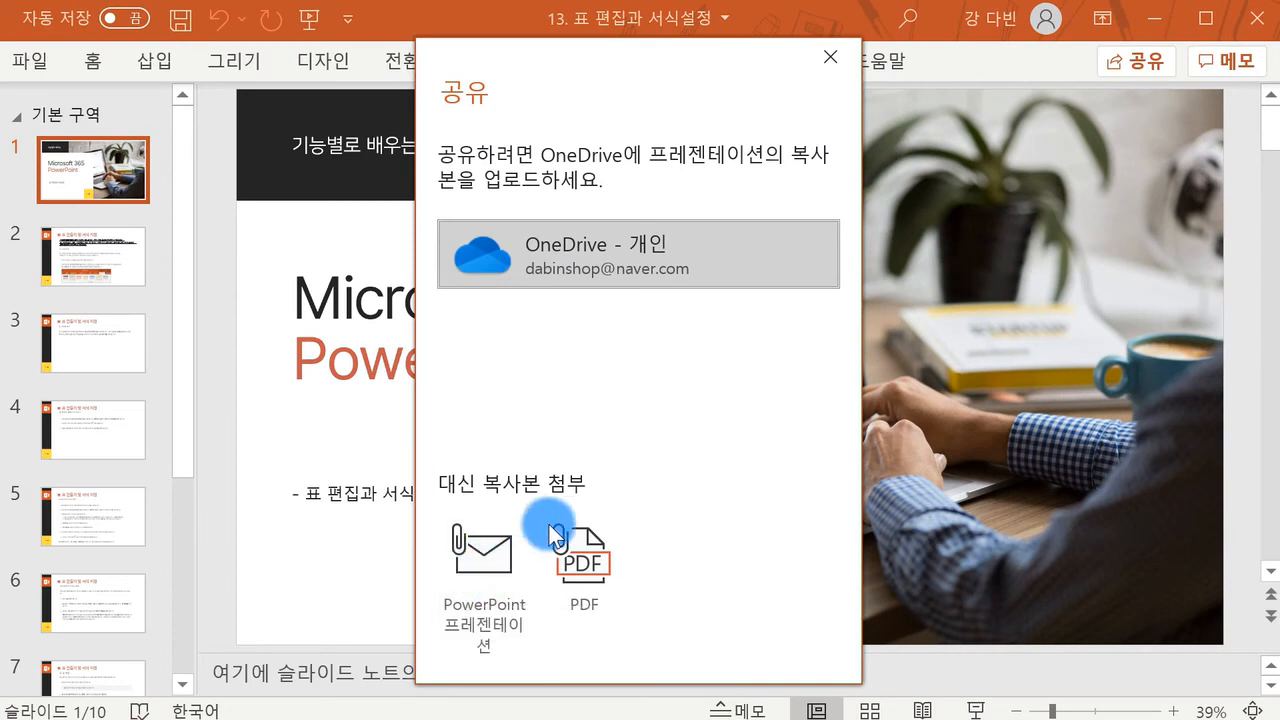
pyautogui.click(830, 57)
pyautogui.click(26, 62)
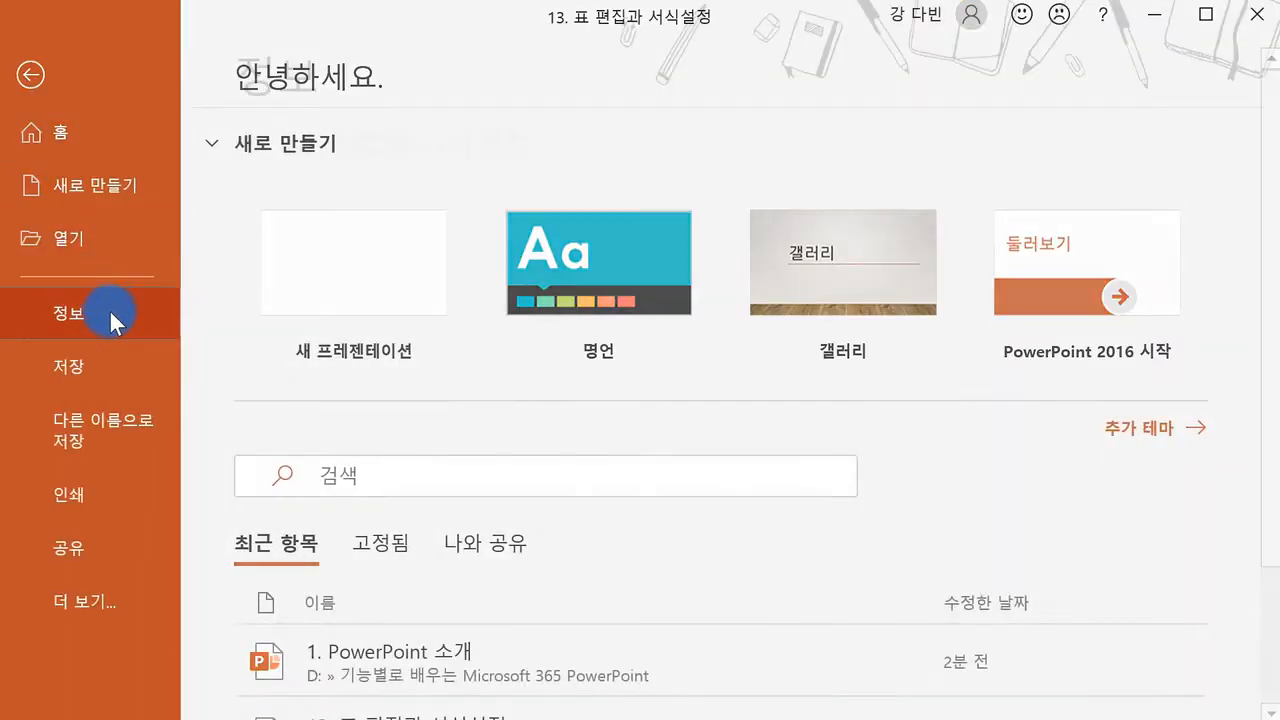
pyautogui.click(115, 313)
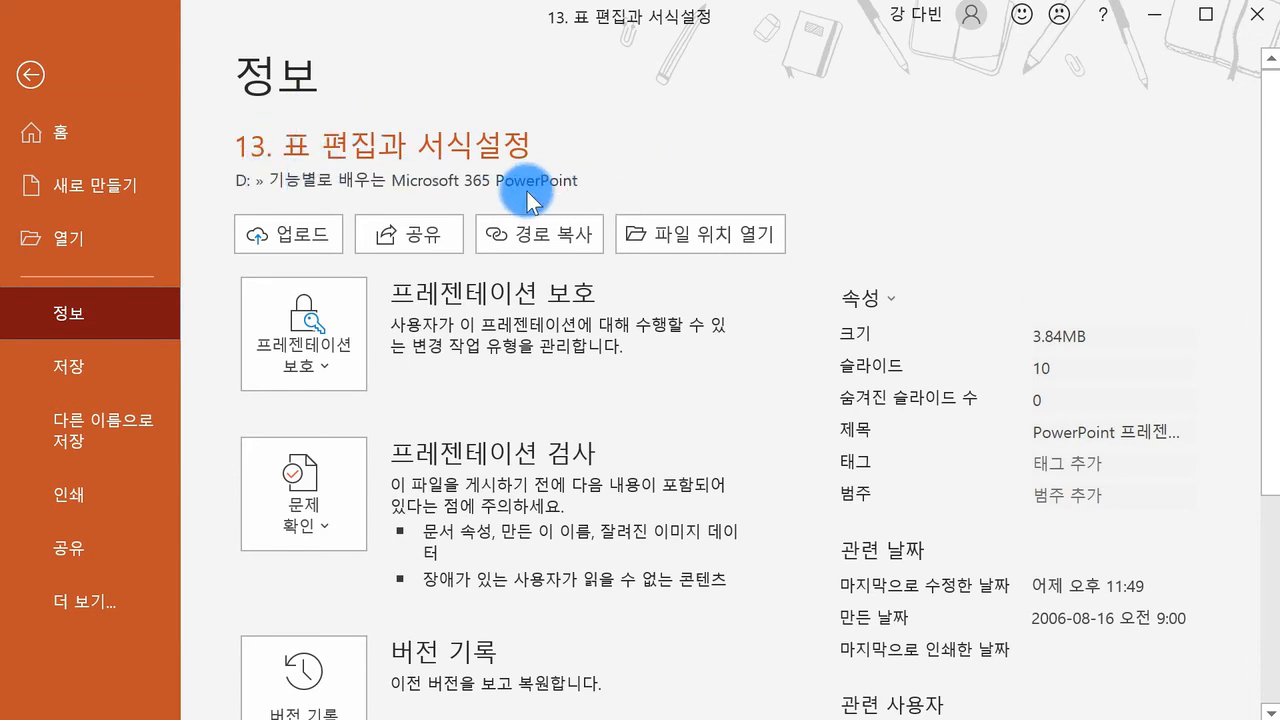
# - Open the presentation's file location in File Explorer, look at the folder's files, and return to the information page
pyautogui.click(705, 238)
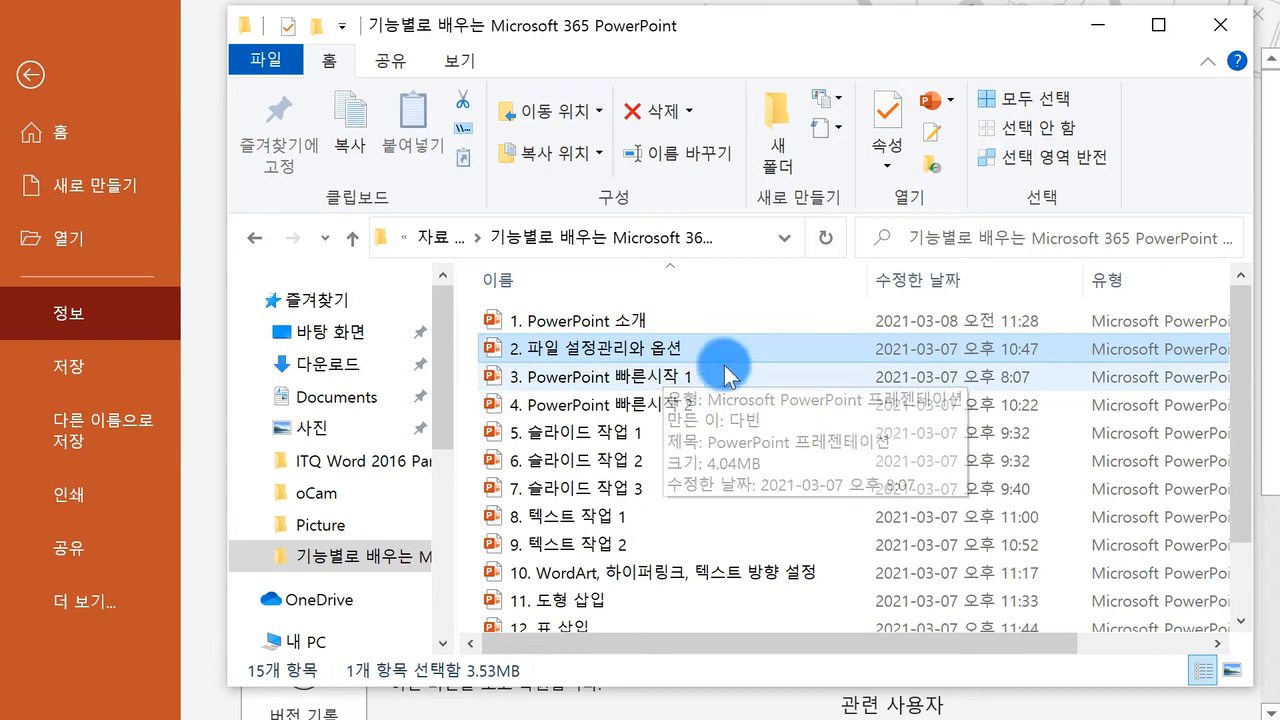
pyautogui.click(1105, 28)
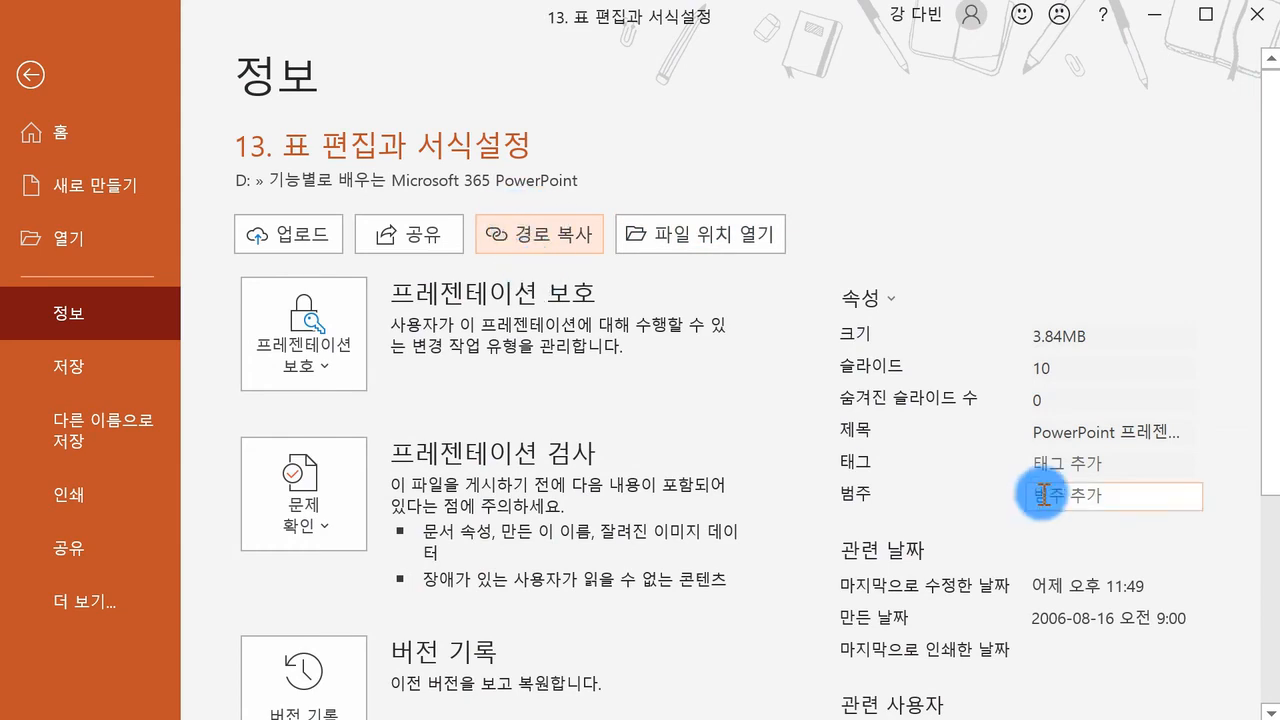
# - Examine the presentation's properties, related dates and related people, and expand the list to show all properties
pyautogui.scroll(-1, 954, 428)
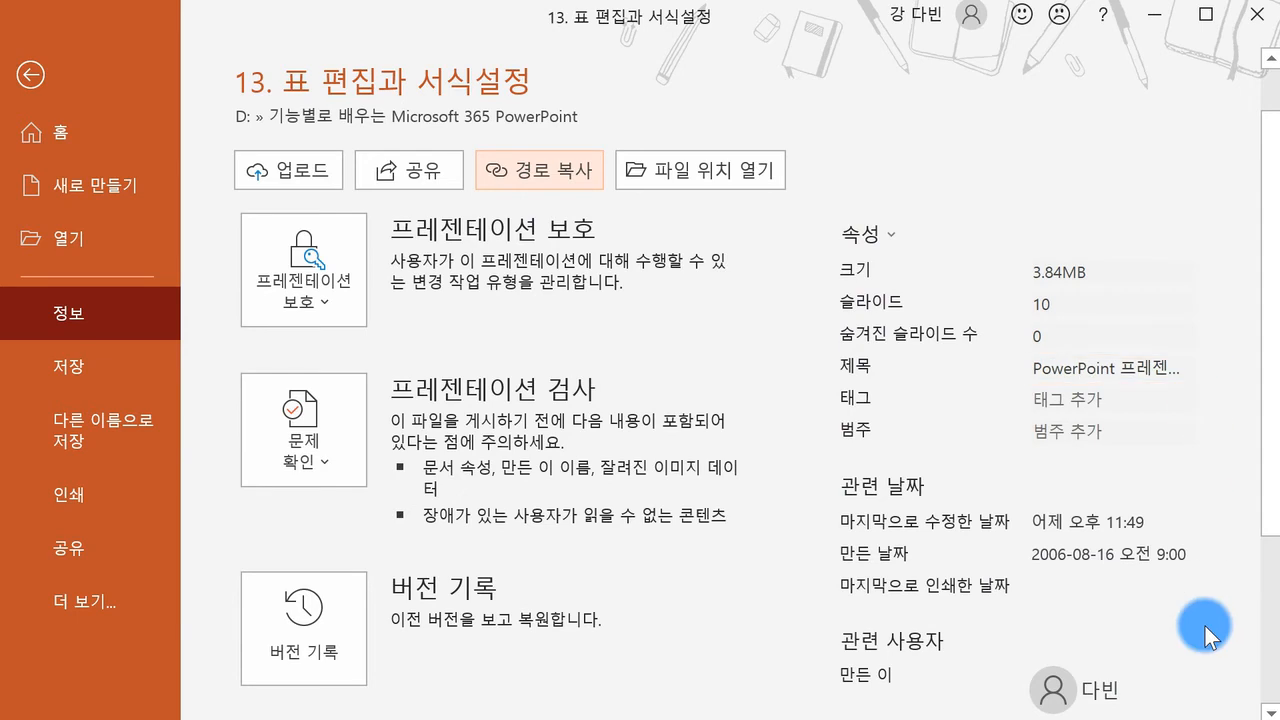
pyautogui.scroll(-2, 1205, 626)
pyautogui.scroll(-2, 1204, 626)
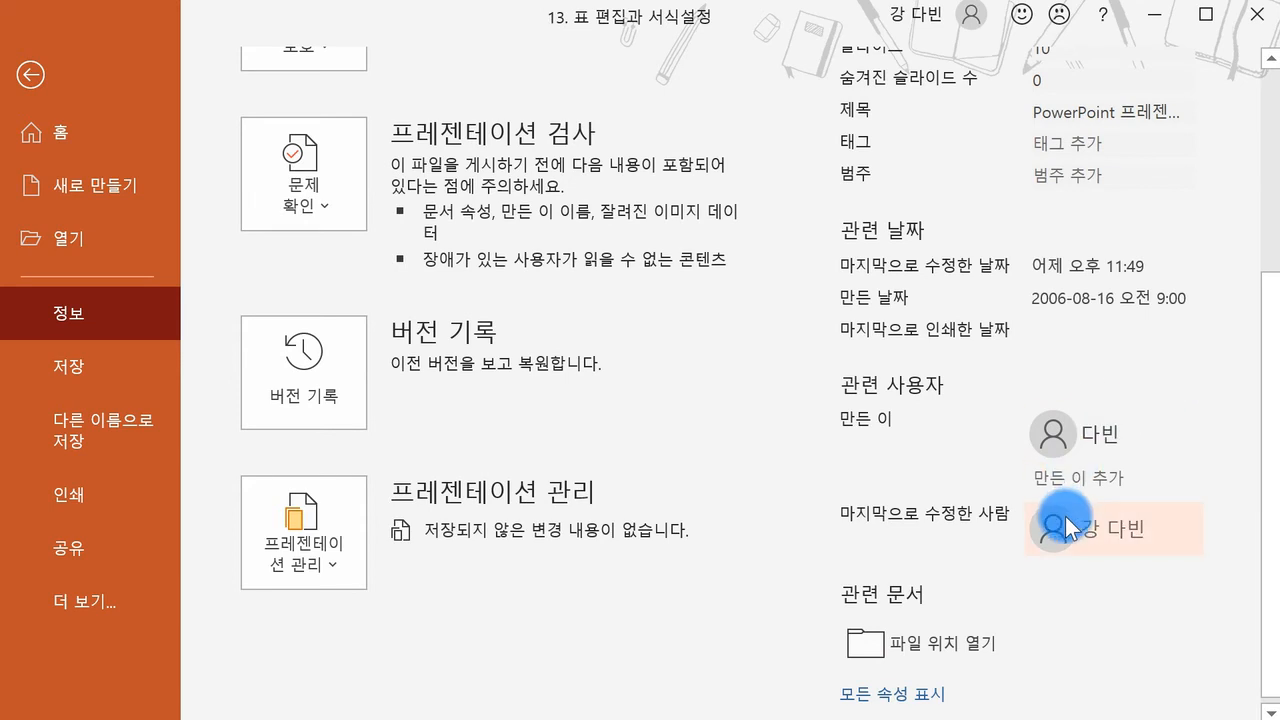
pyautogui.moveTo(1067, 513)
pyautogui.scroll(3, 1068, 520)
pyautogui.scroll(-4, 870, 330)
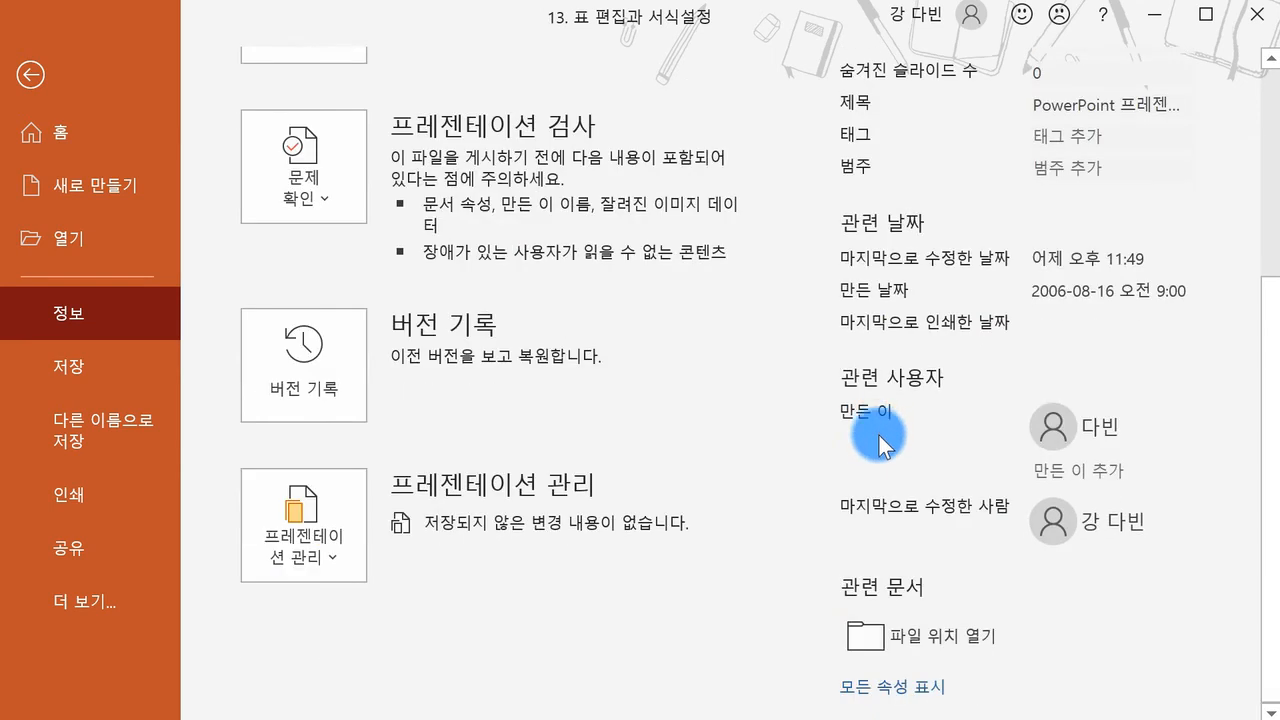
pyautogui.click(920, 688)
pyautogui.scroll(4, 930, 400)
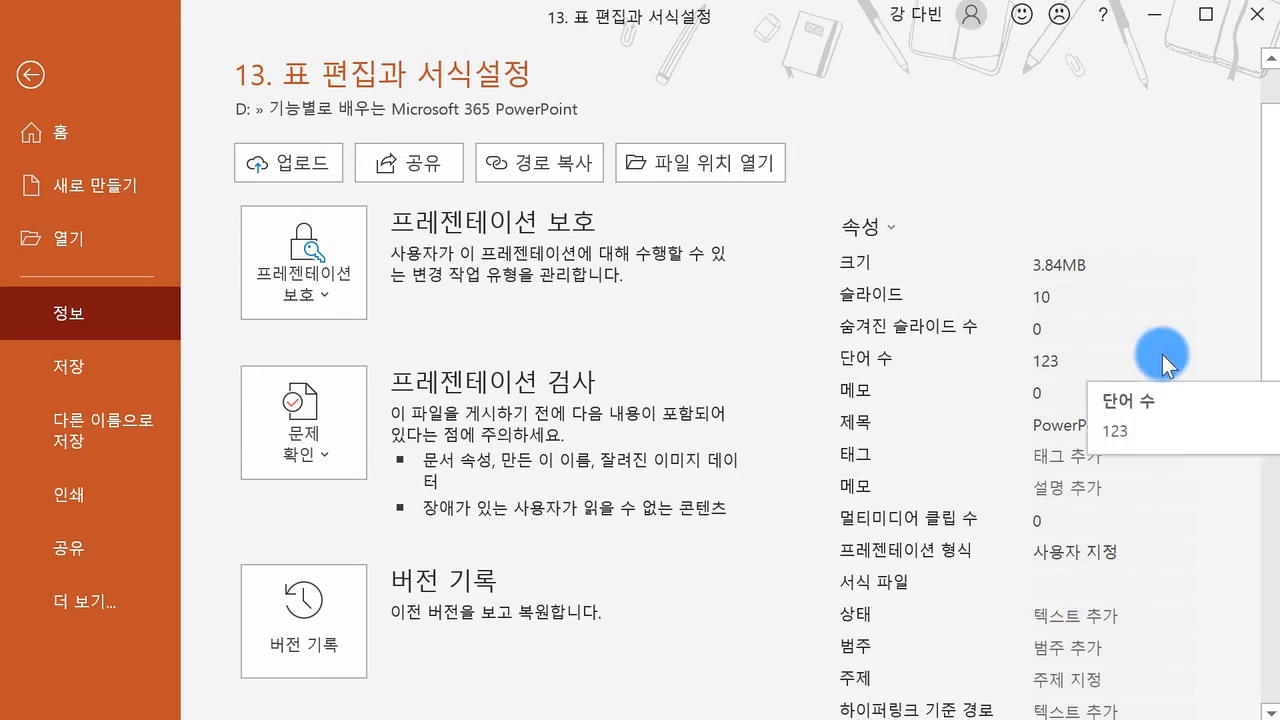
# - Examine the presentation protection options, including document encryption, and leave them without setting a password
pyautogui.click(310, 250)
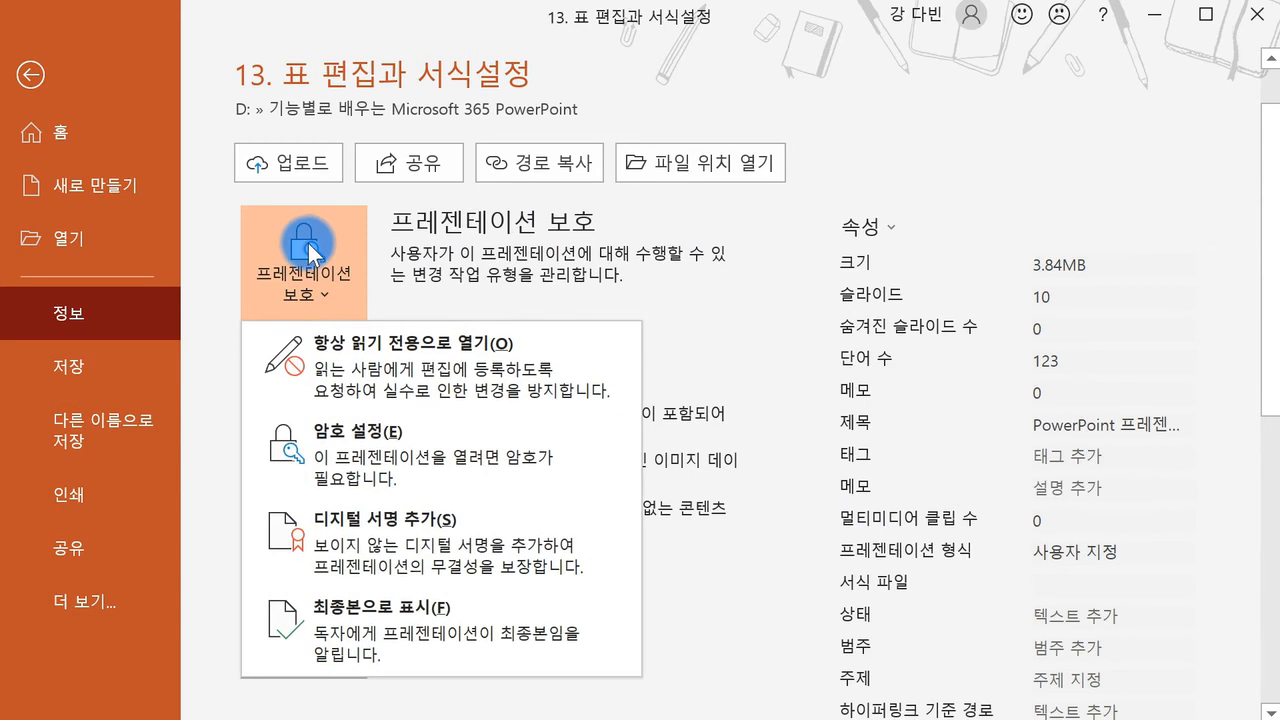
pyautogui.click(330, 432)
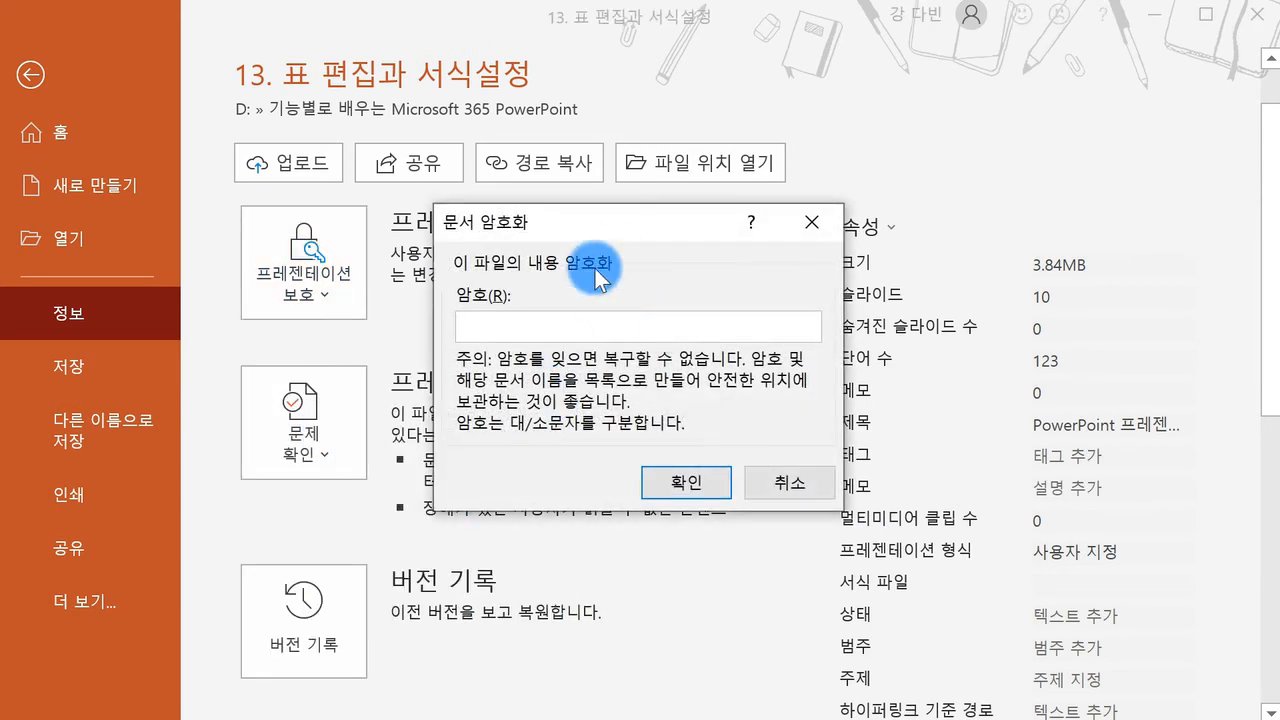
pyautogui.click(795, 485)
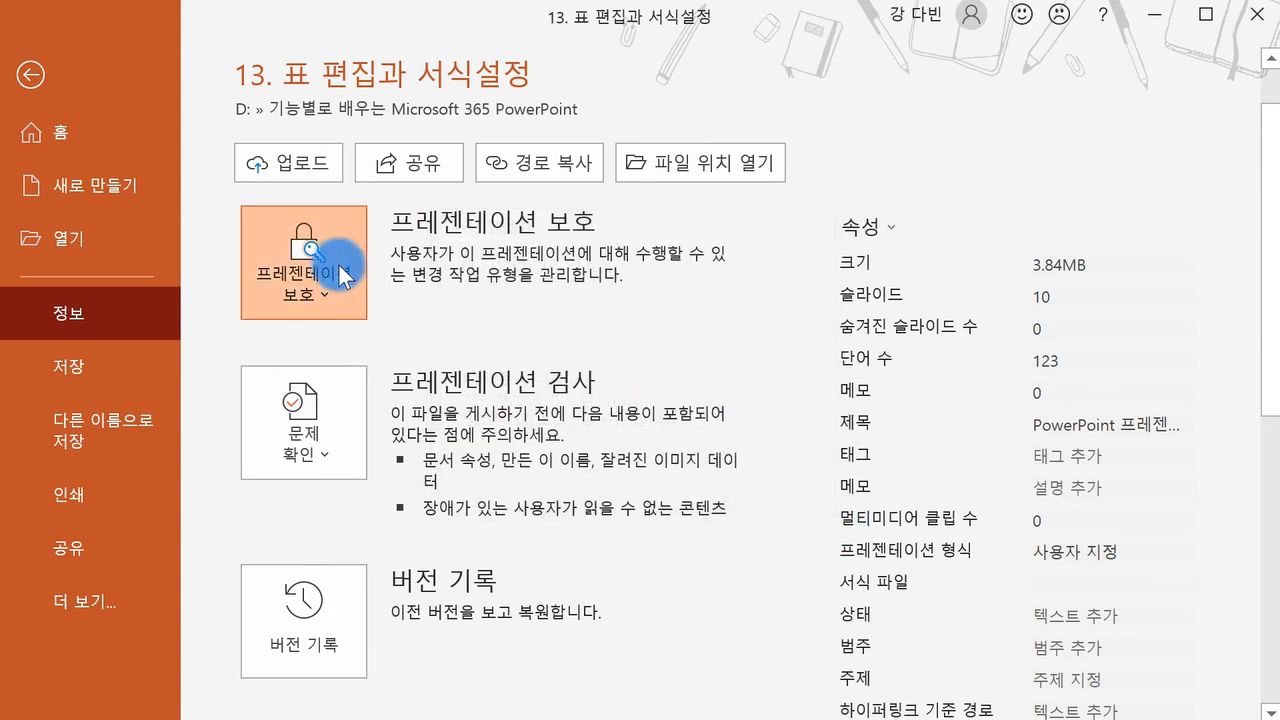
pyautogui.click(344, 276)
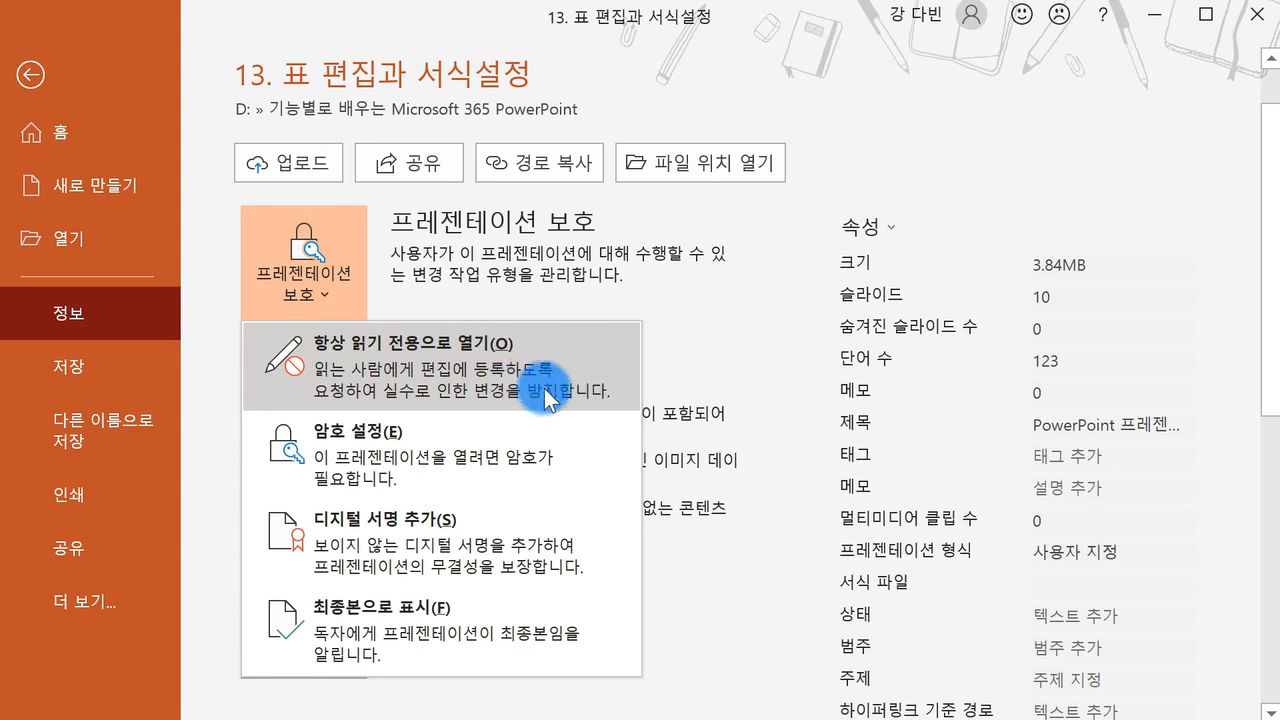
pyautogui.click(321, 278)
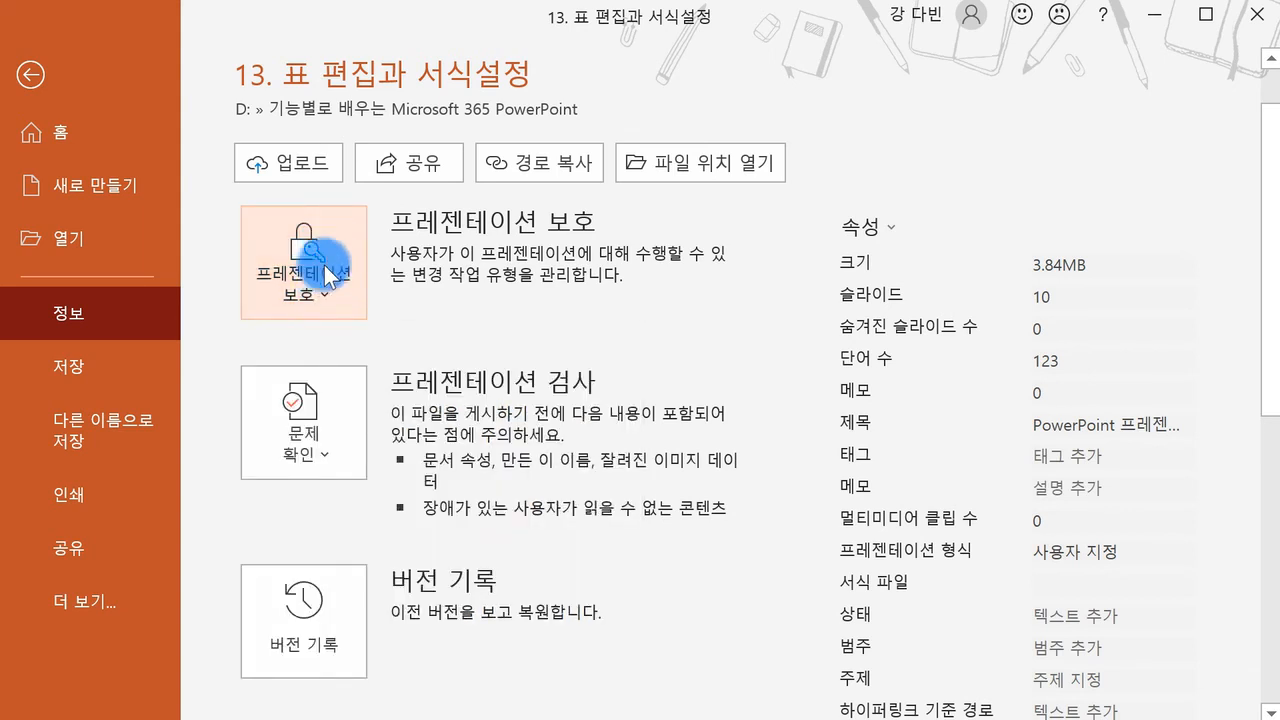
# - Run the accessibility check on the presentation, look at the inspection results, and close them
pyautogui.click(333, 428)
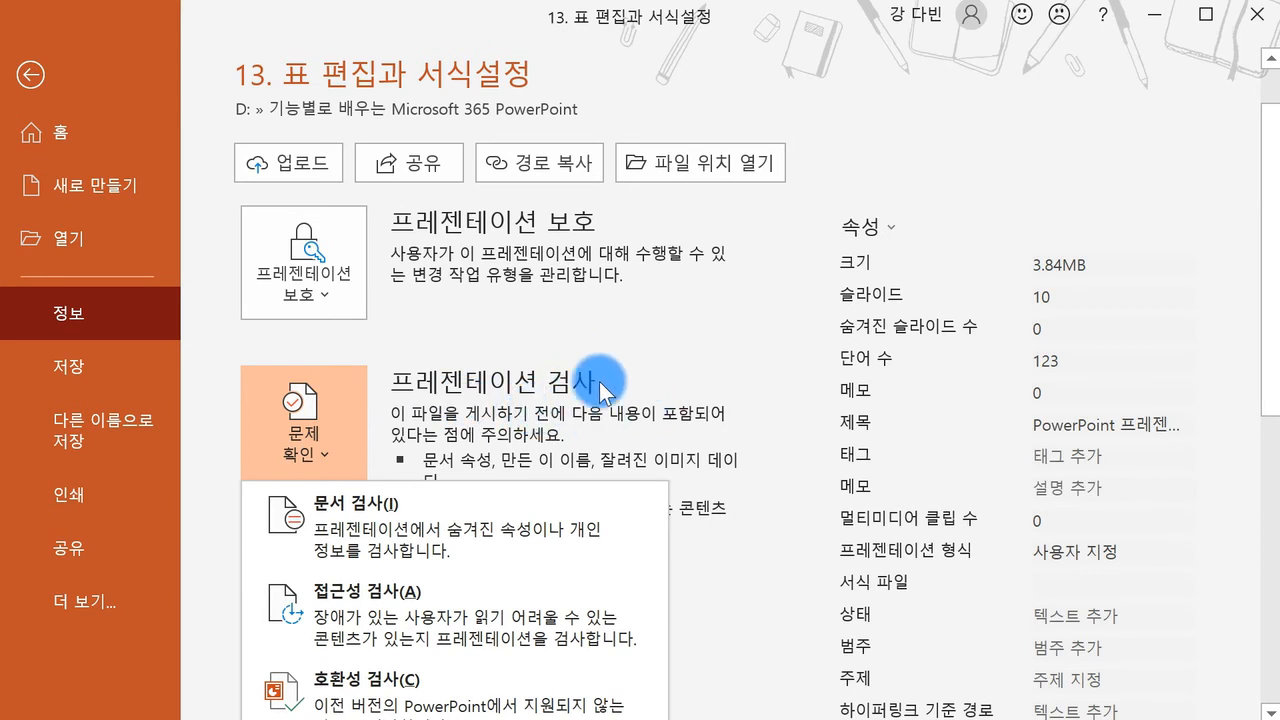
pyautogui.click(537, 620)
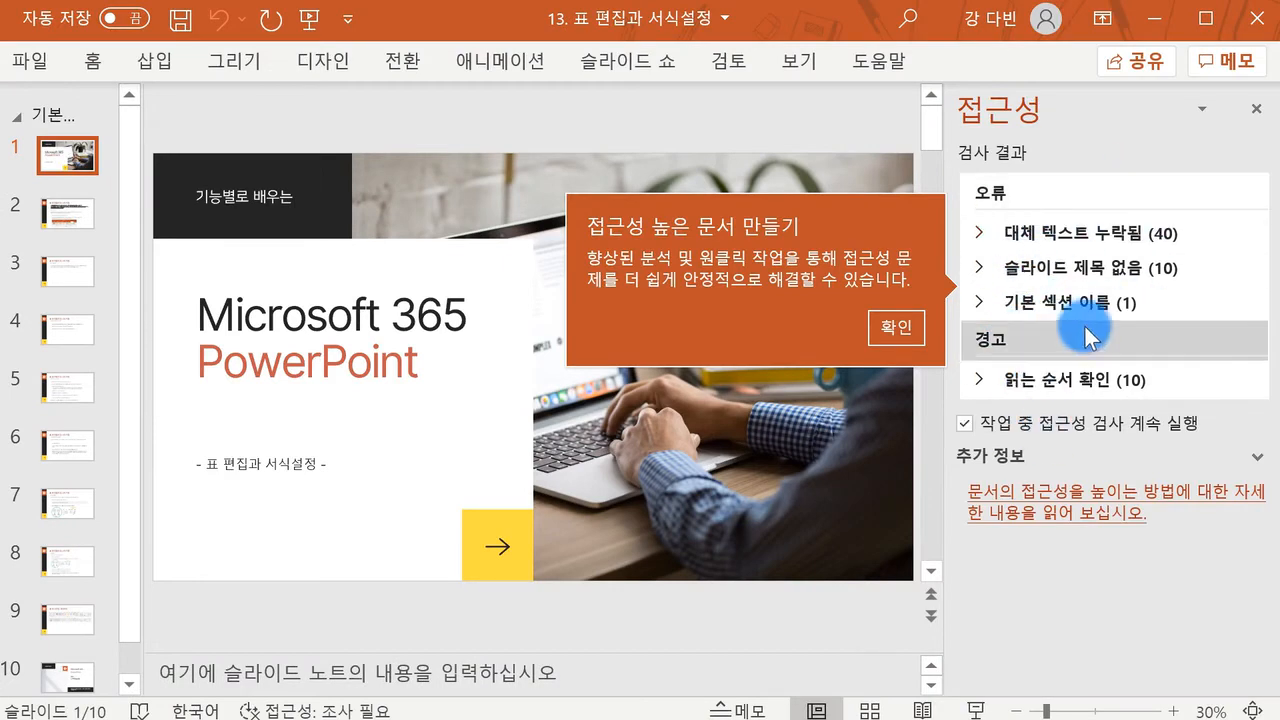
pyautogui.click(1256, 108)
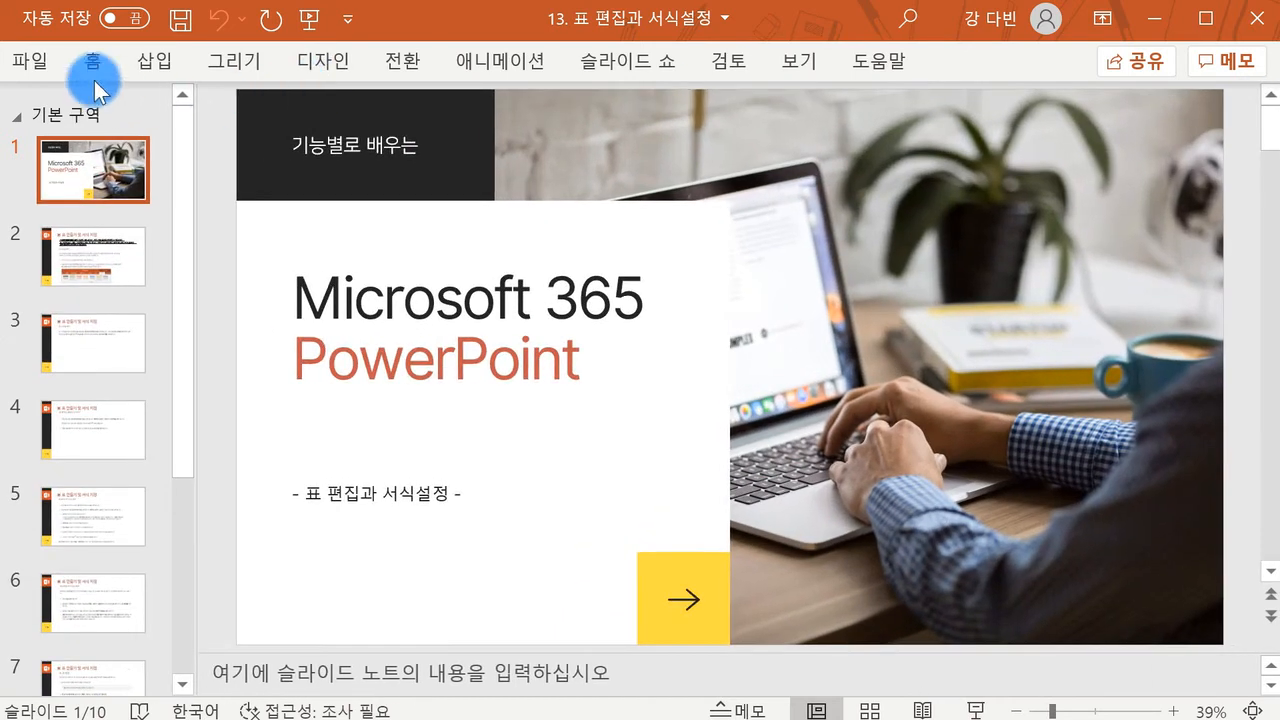
# - Review the Document Inspector's check items, close it without inspecting, and look over the remaining issue checks, including compatibility
pyautogui.click(40, 64)
pyautogui.click(109, 306)
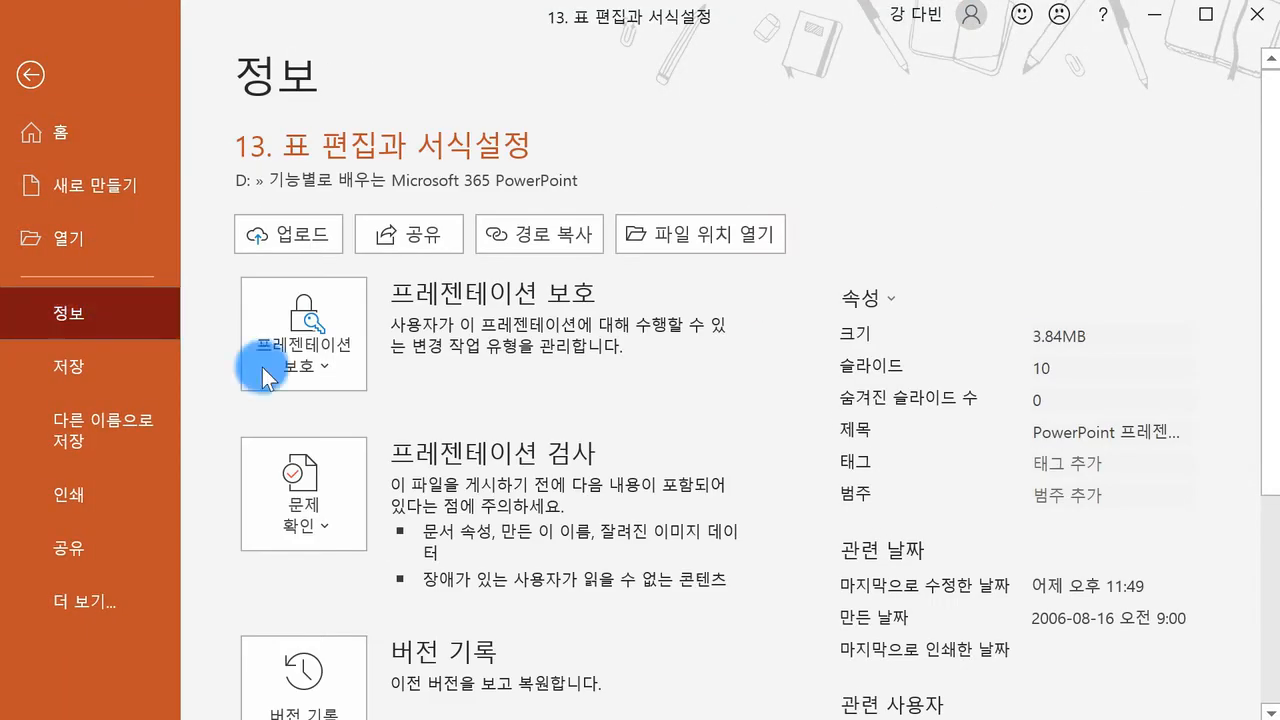
pyautogui.scroll(-3, 349, 486)
pyautogui.click(328, 285)
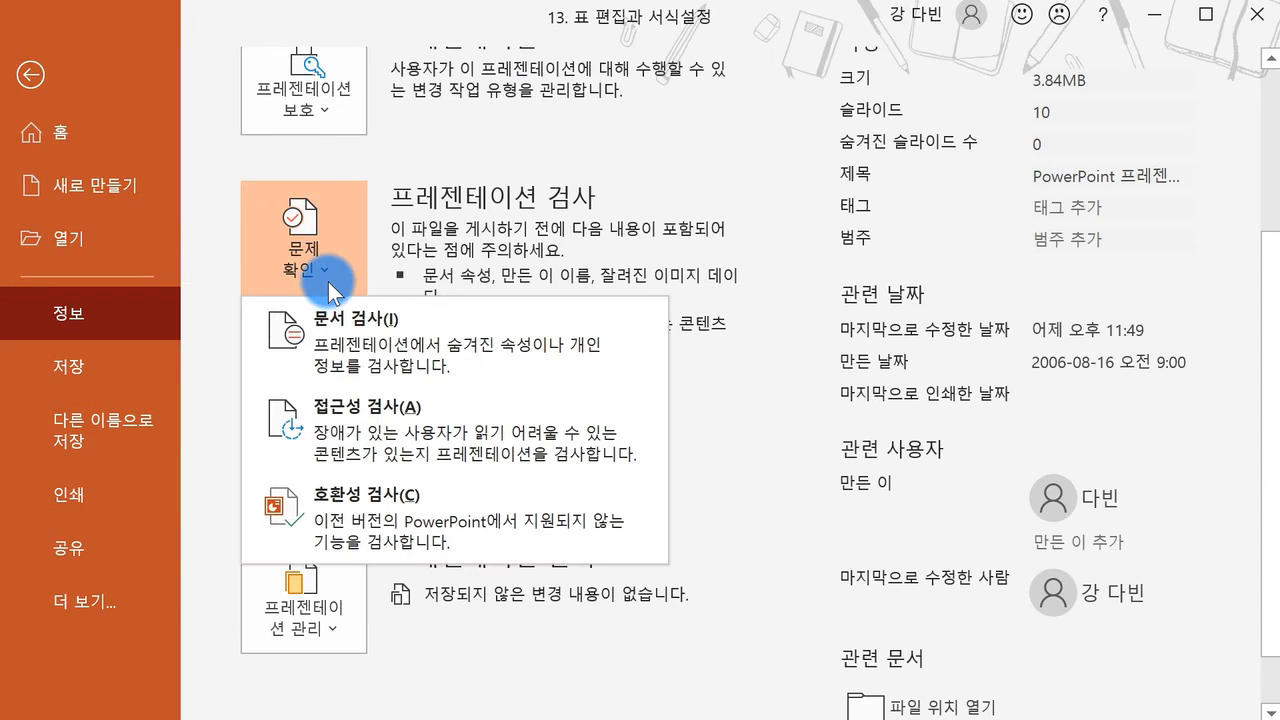
pyautogui.click(425, 366)
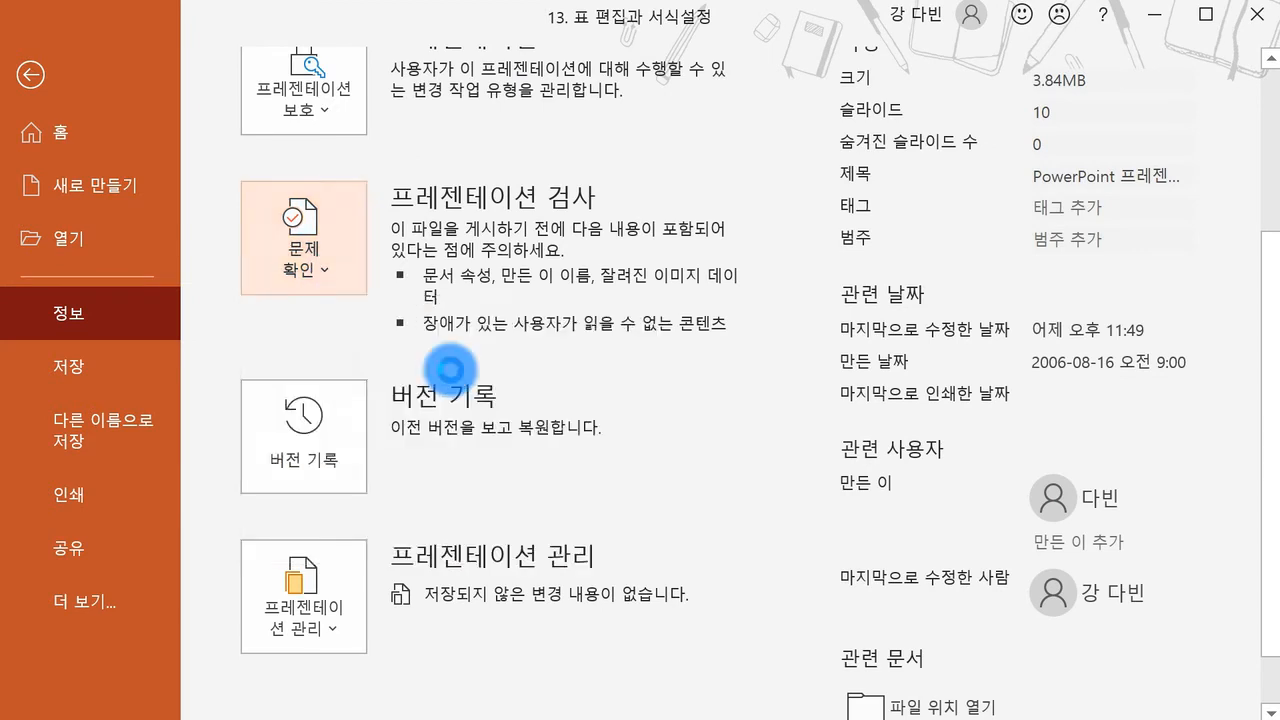
pyautogui.scroll(-3, 610, 530)
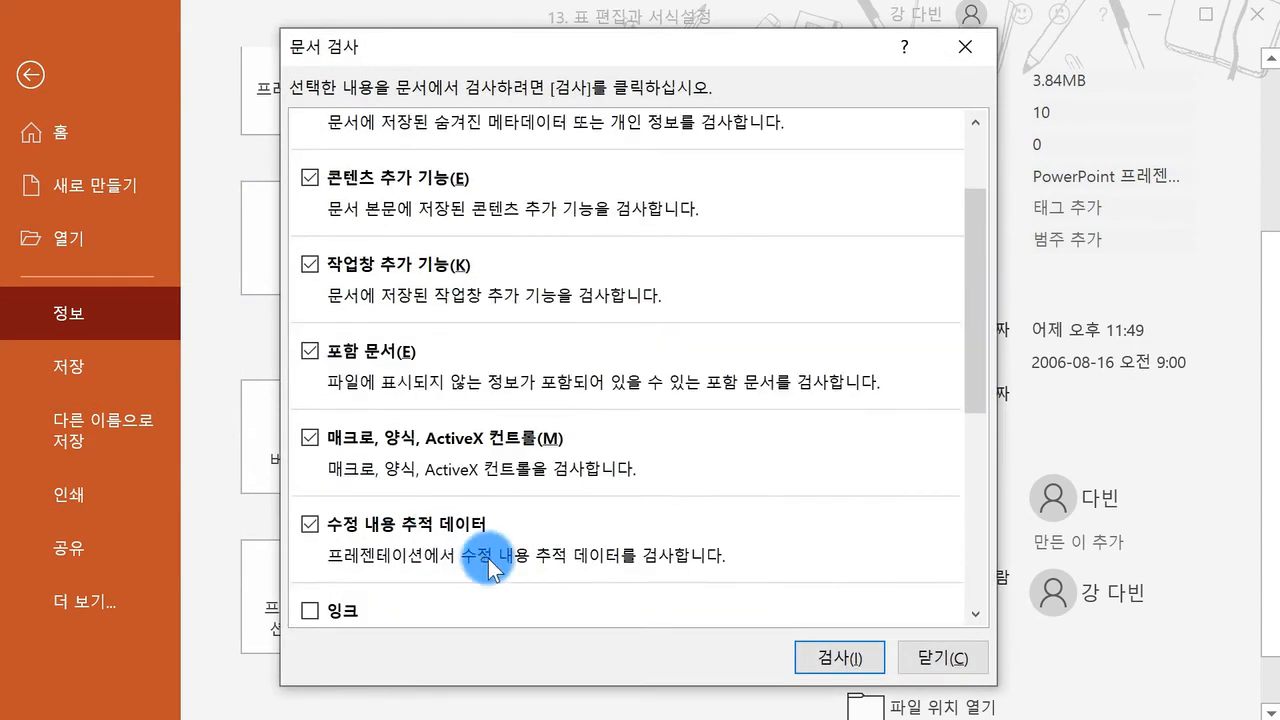
pyautogui.click(910, 655)
pyautogui.click(303, 235)
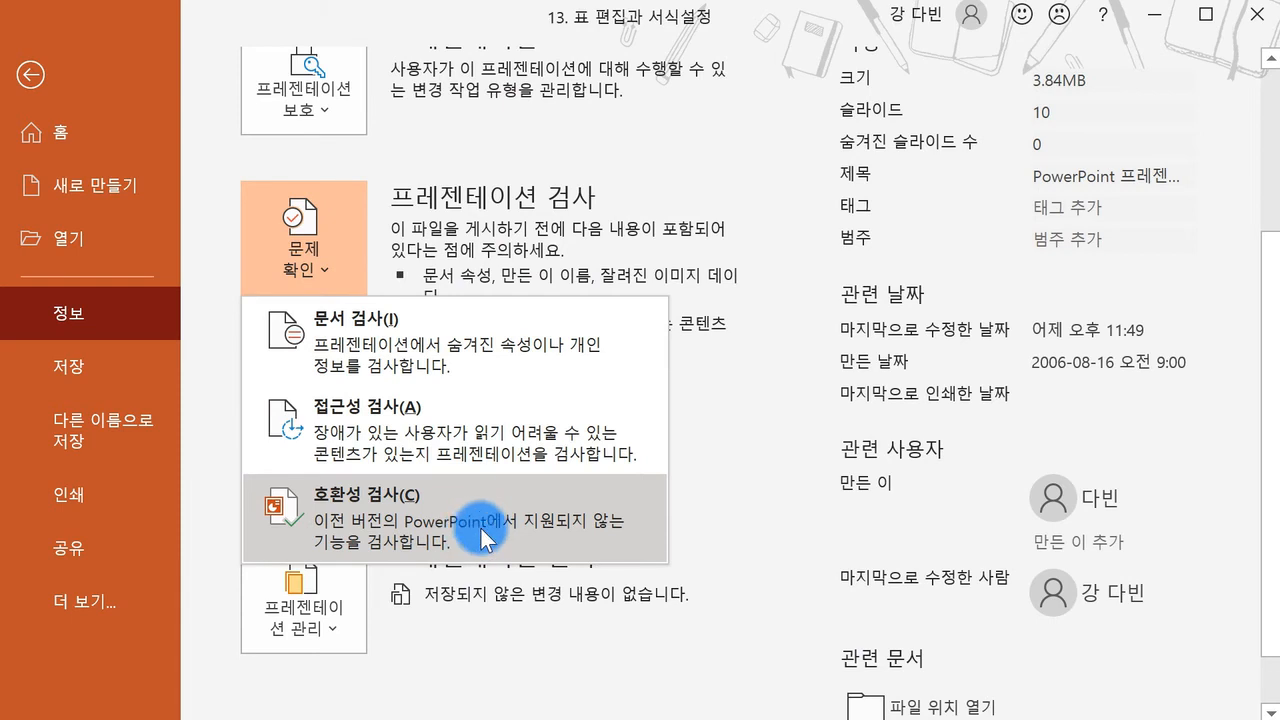
pyautogui.click(731, 398)
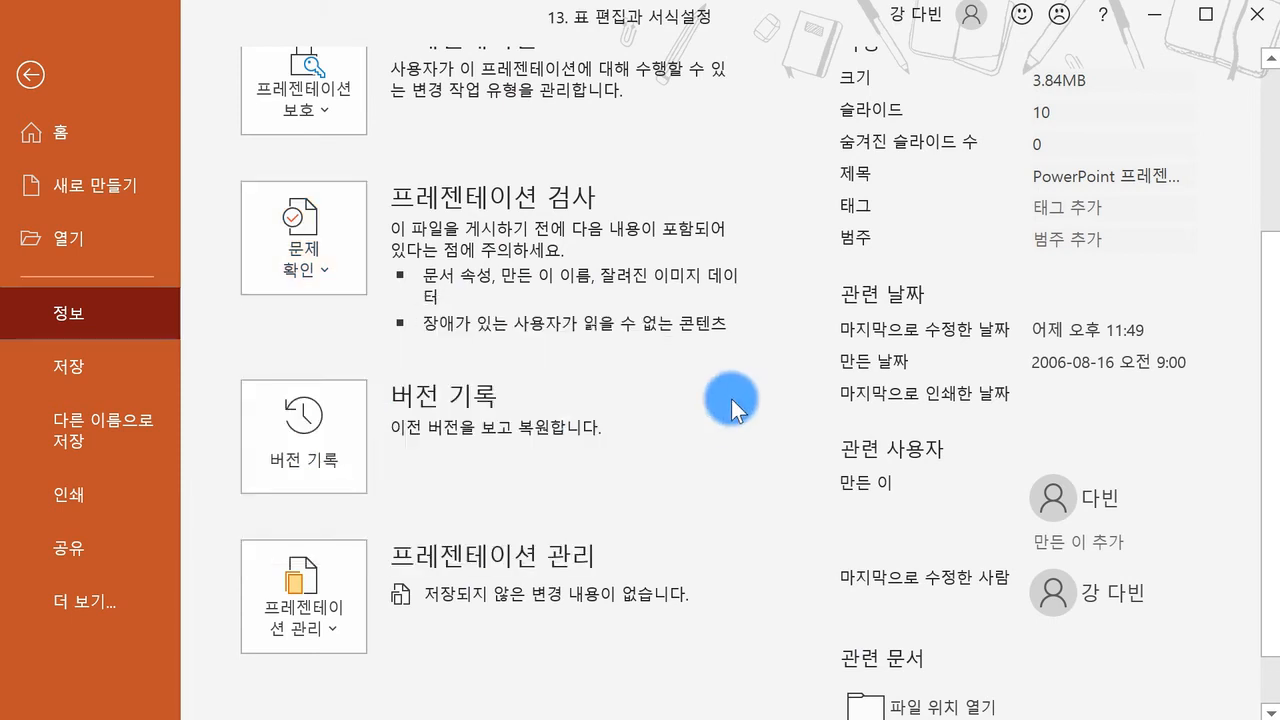
# - Look at the version history option, then browse the unsaved presentations available for recovery and leave without opening one
pyautogui.click(318, 459)
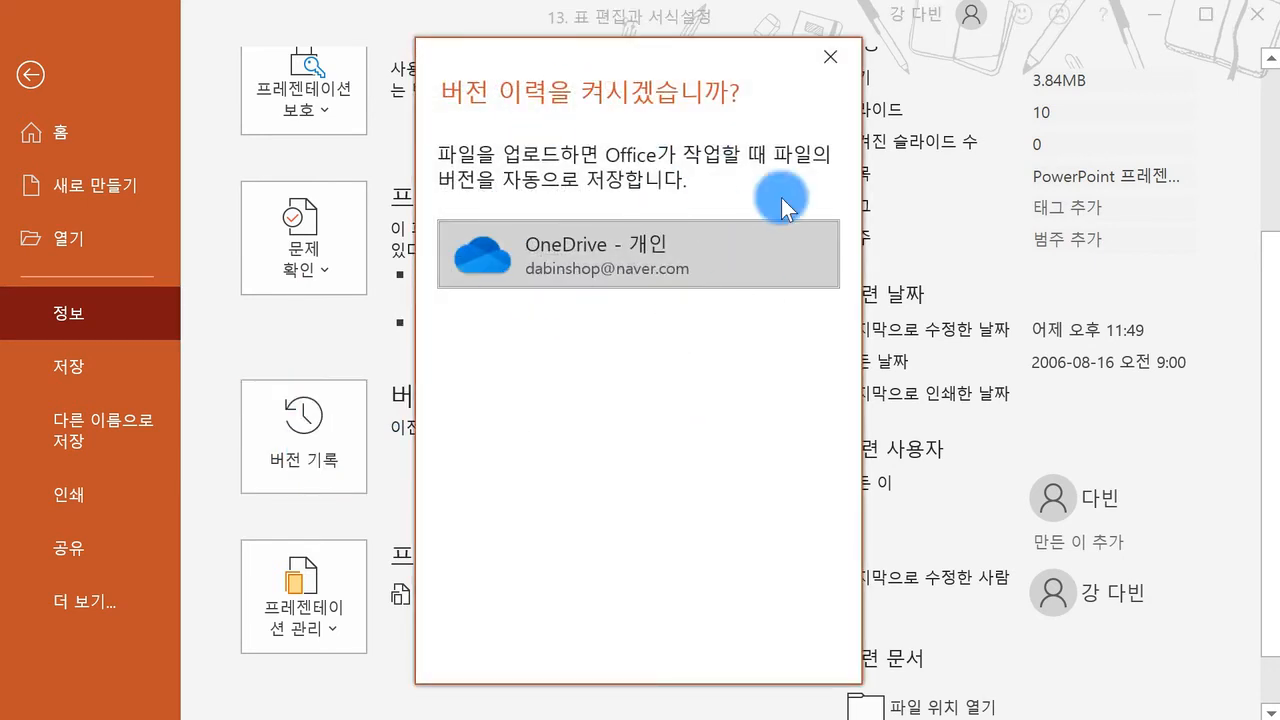
pyautogui.click(830, 57)
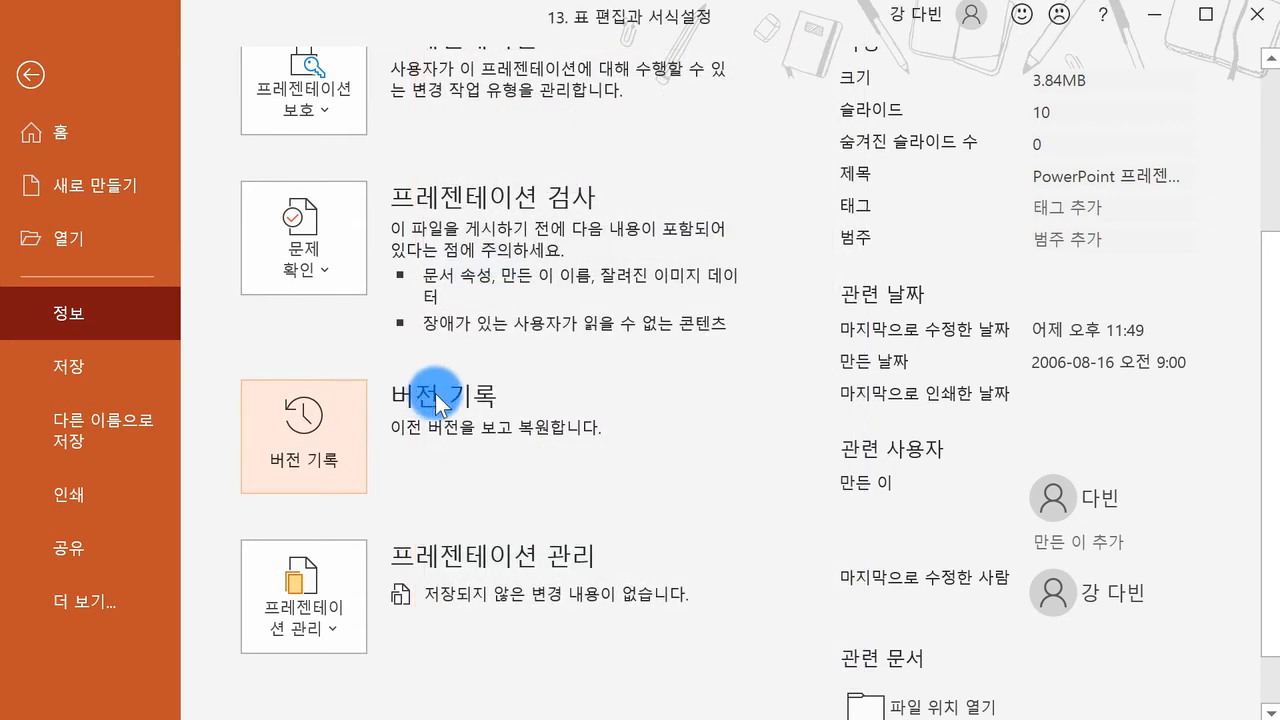
pyautogui.scroll(-1, 435, 393)
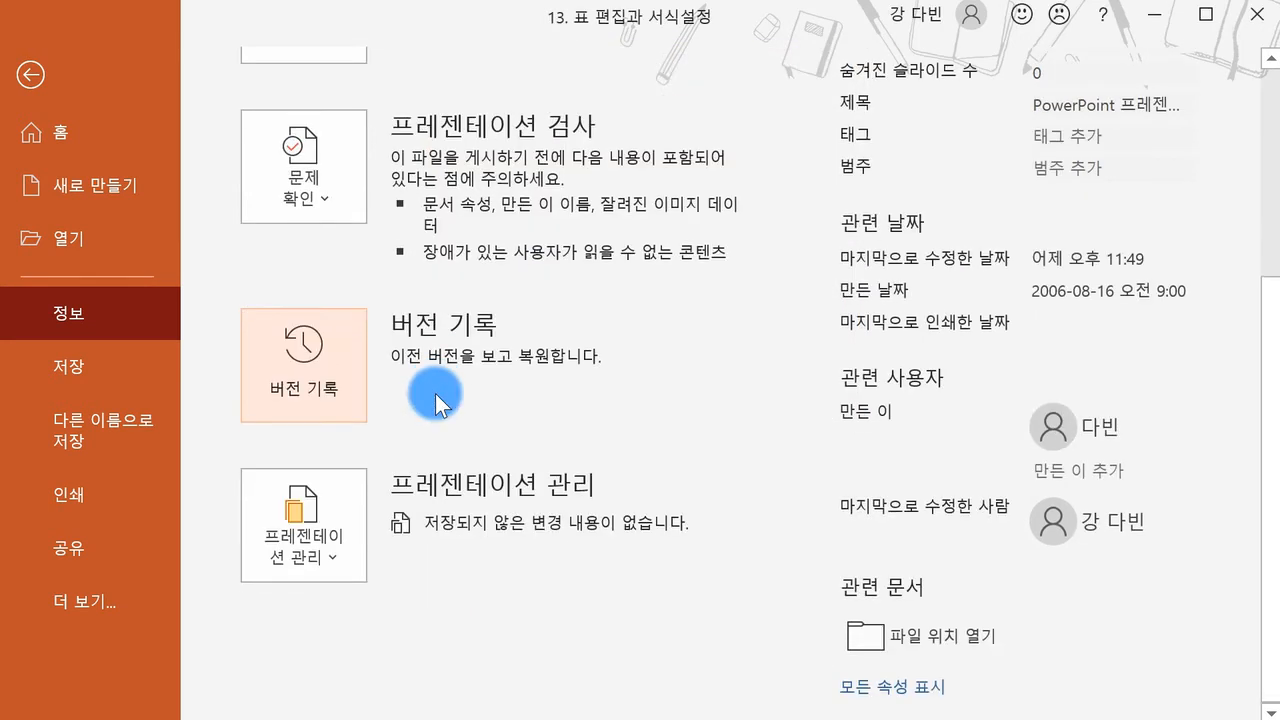
pyautogui.click(320, 507)
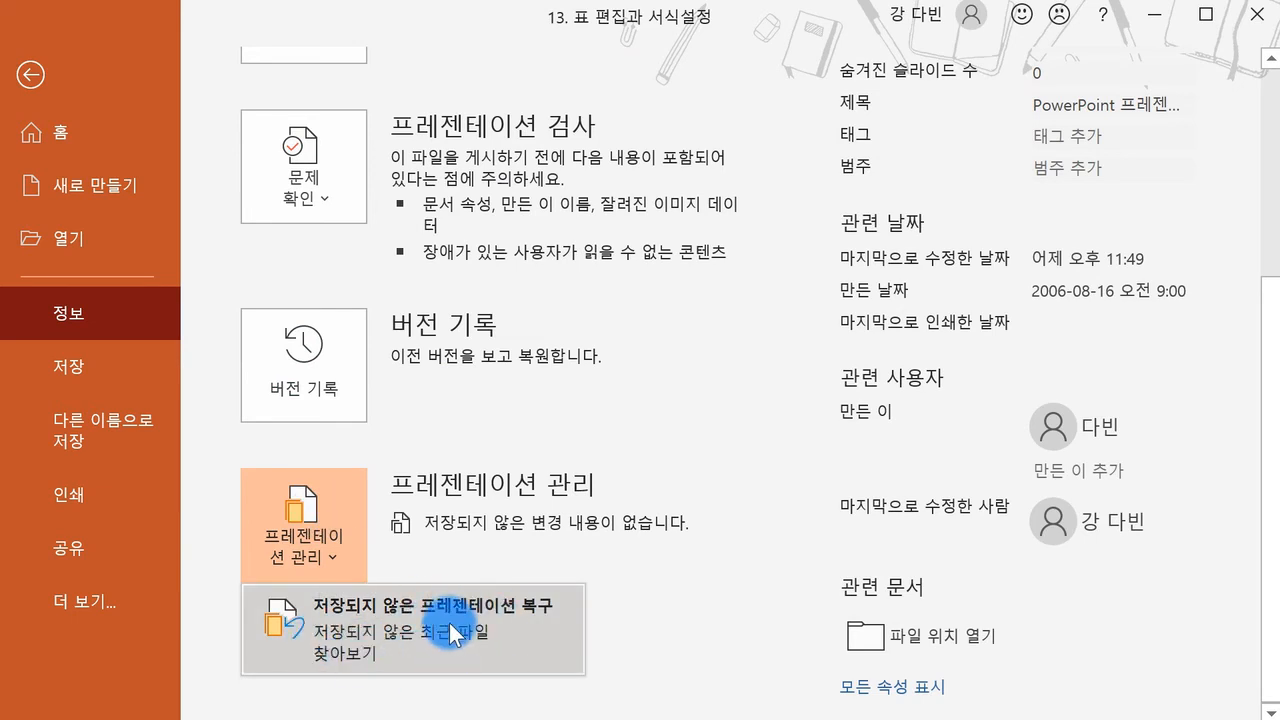
pyautogui.click(470, 640)
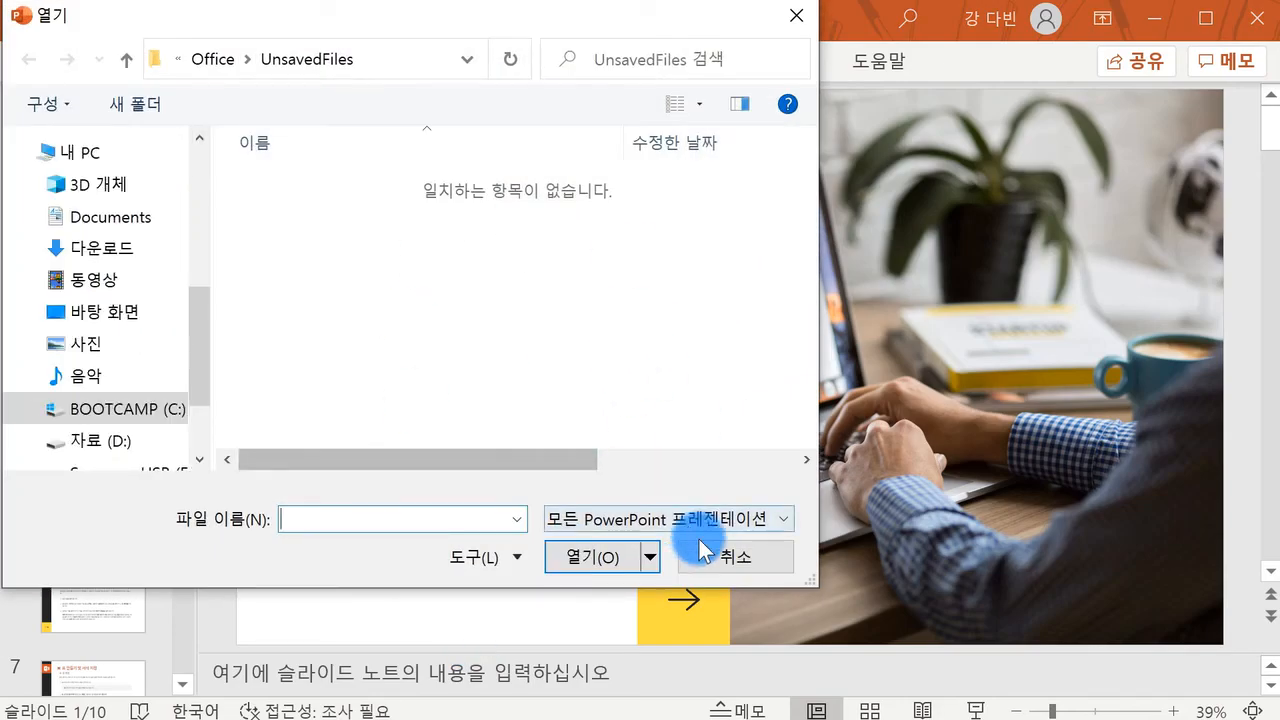
pyautogui.click(728, 552)
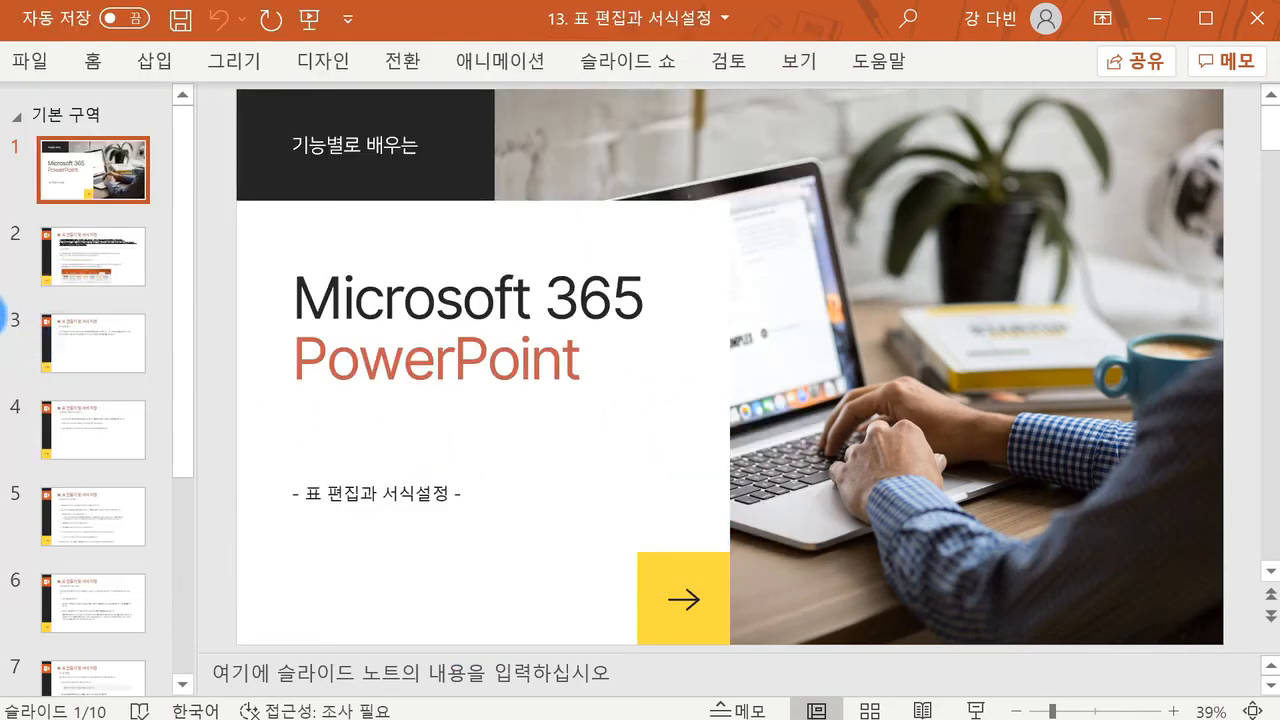
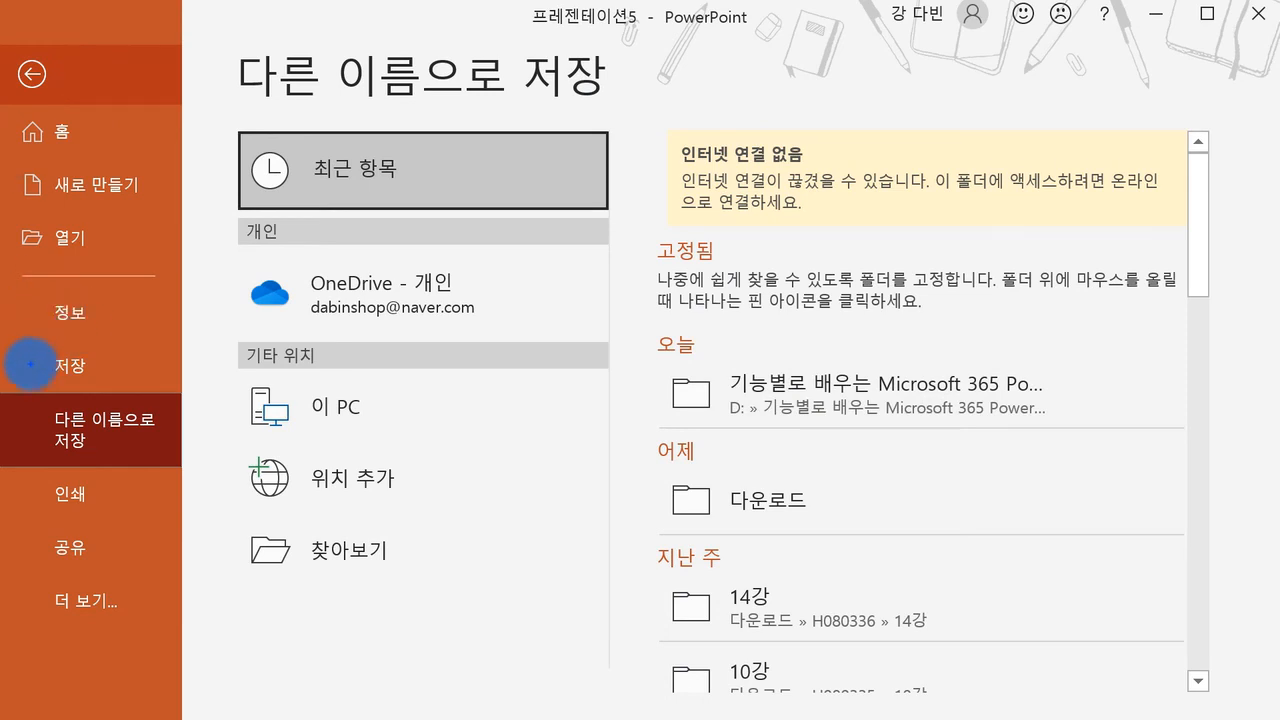
pyautogui.moveTo(33, 363); pyautogui.dragTo(28, 466)
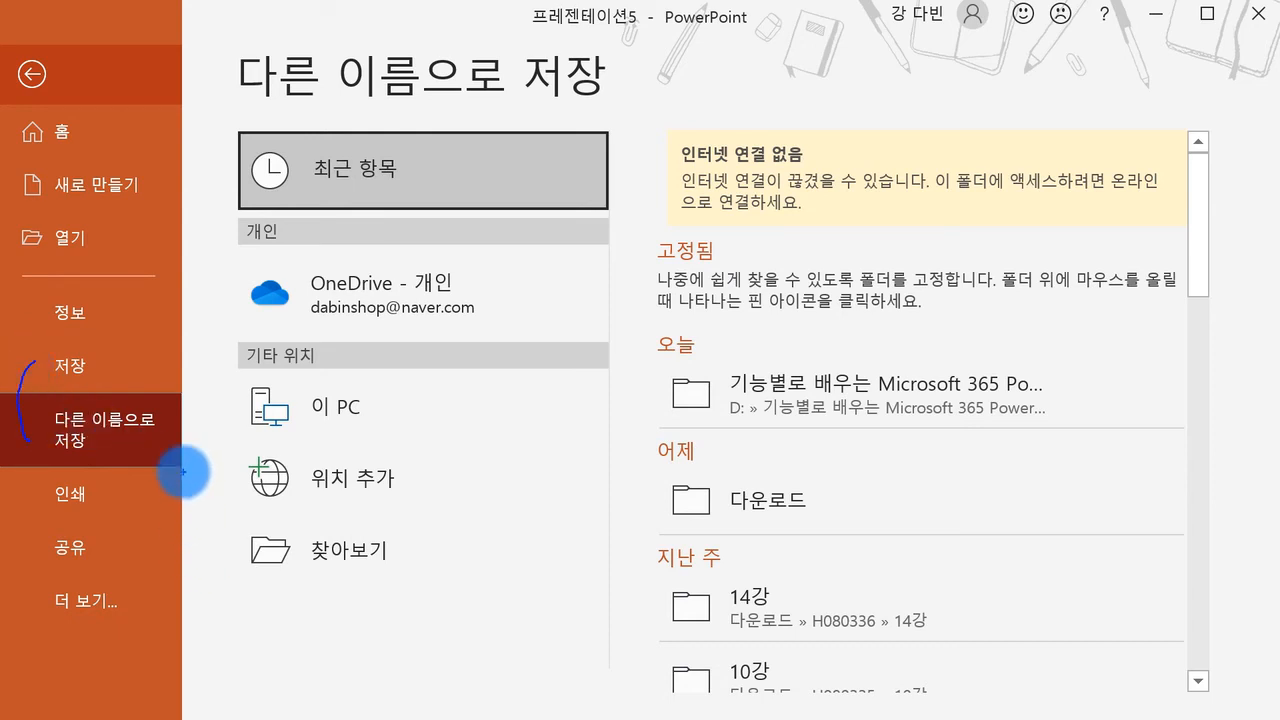
pyautogui.press('Escape')
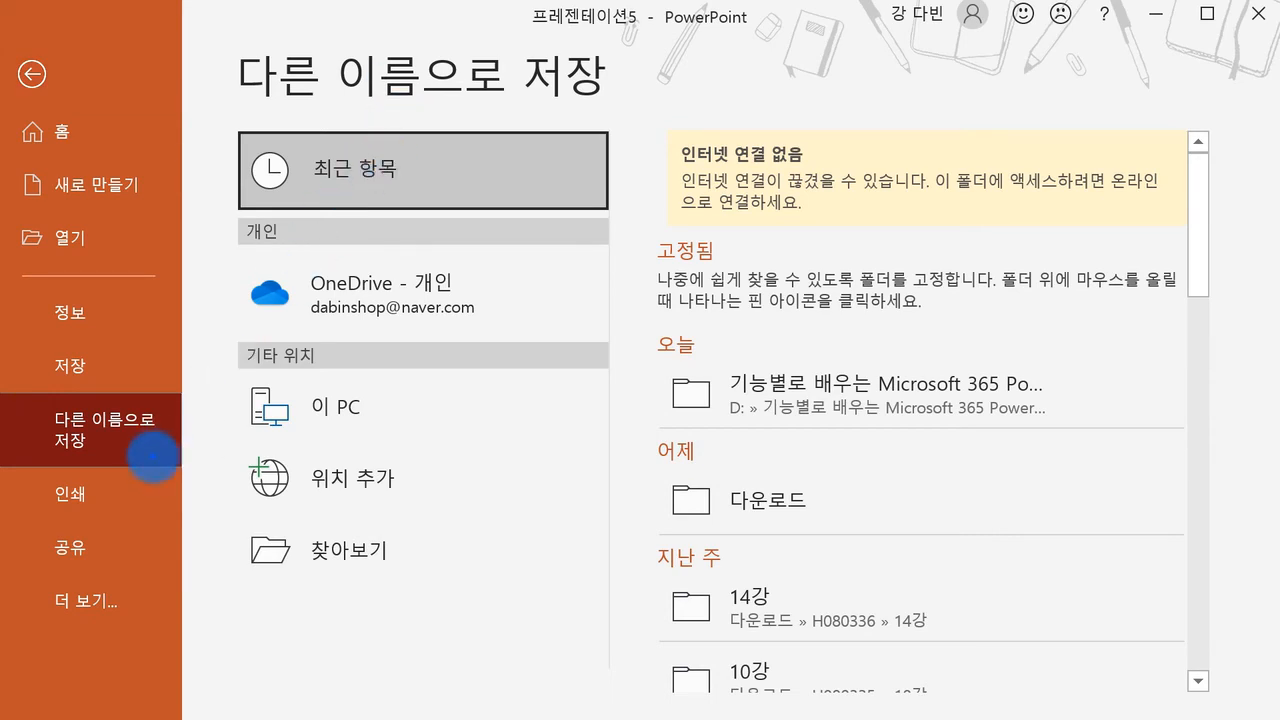
pyautogui.moveTo(166, 455)
pyautogui.mouseDown()
pyautogui.moveTo(114, 471)
pyautogui.moveTo(112, 375)
pyautogui.moveTo(171, 443)
pyautogui.moveTo(172, 396)
pyautogui.moveTo(223, 354)
pyautogui.moveTo(255, 340)
pyautogui.moveTo(272, 355)
pyautogui.moveTo(298, 345)
pyautogui.moveTo(290, 355)
pyautogui.mouseUp()
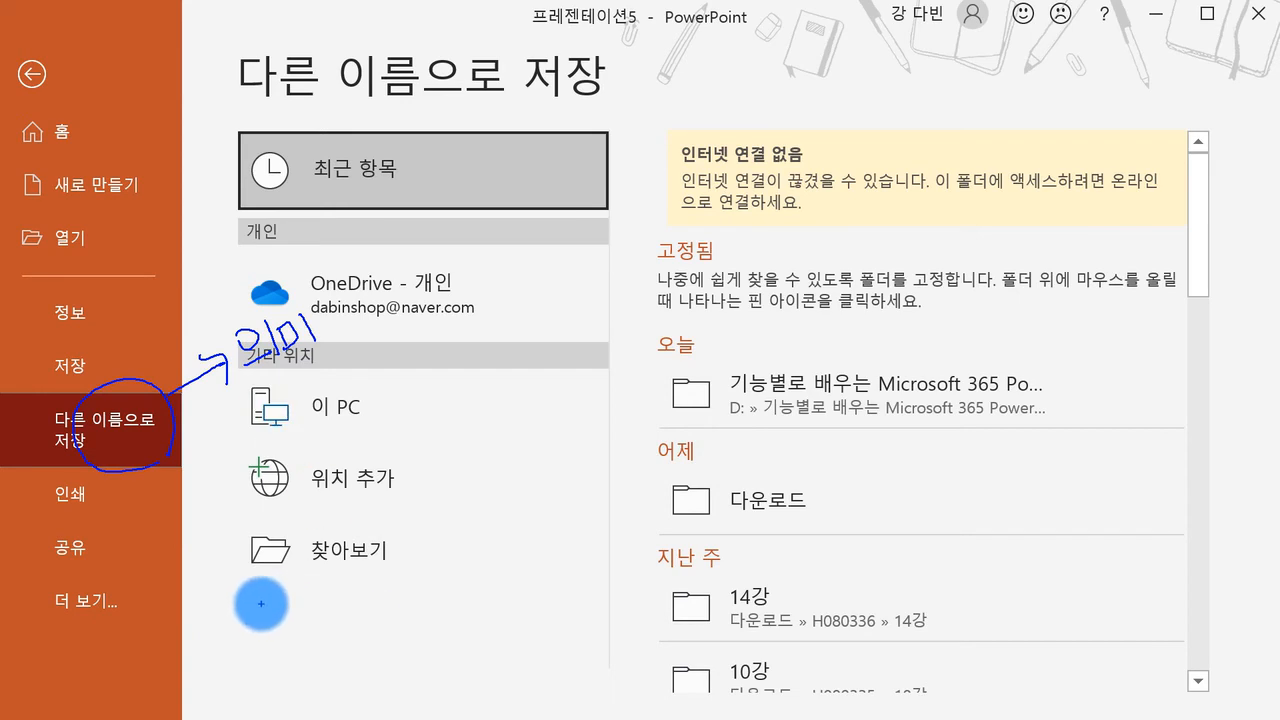
pyautogui.moveTo(256, 614)
pyautogui.mouseDown()
pyautogui.moveTo(277, 591)
pyautogui.moveTo(295, 612)
pyautogui.moveTo(340, 620)
pyautogui.moveTo(363, 586)
pyautogui.mouseUp()
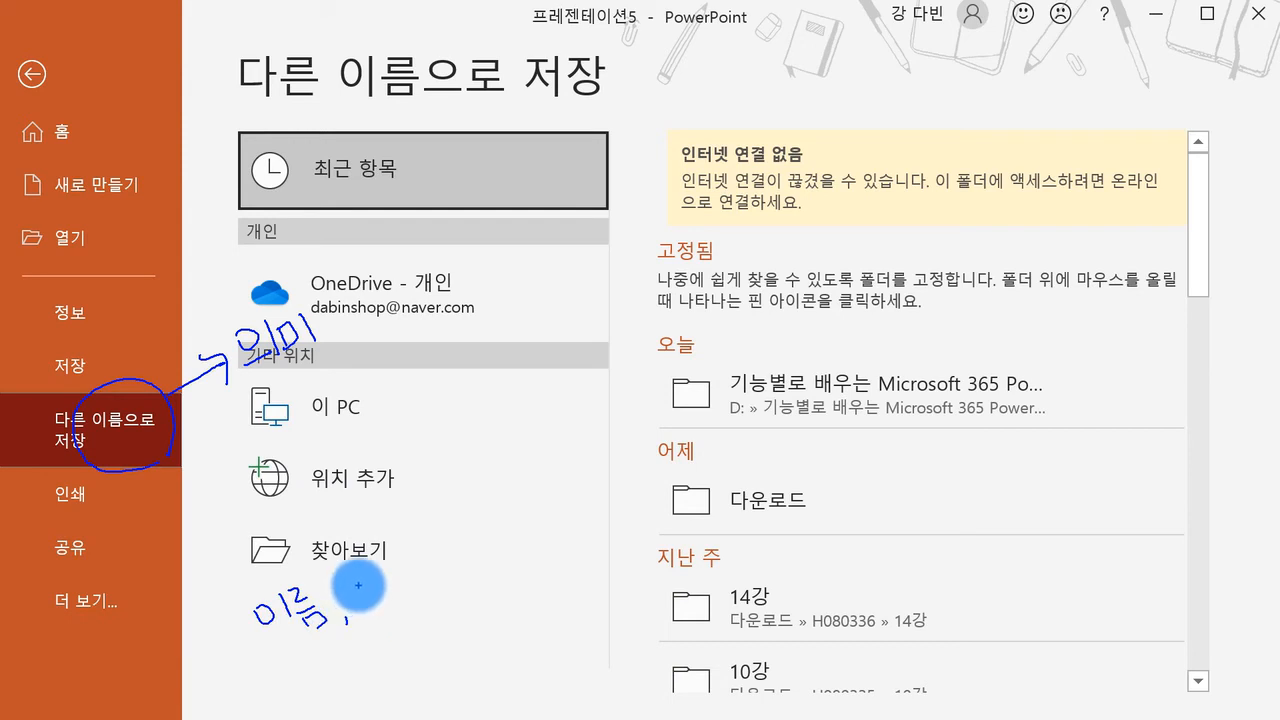
pyautogui.moveTo(358, 596)
pyautogui.mouseDown()
pyautogui.moveTo(392, 603)
pyautogui.moveTo(404, 584)
pyautogui.moveTo(466, 560)
pyautogui.moveTo(434, 560)
pyautogui.moveTo(466, 566)
pyautogui.moveTo(471, 586)
pyautogui.moveTo(491, 566)
pyautogui.moveTo(569, 560)
pyautogui.moveTo(583, 540)
pyautogui.moveTo(601, 576)
pyautogui.mouseUp()
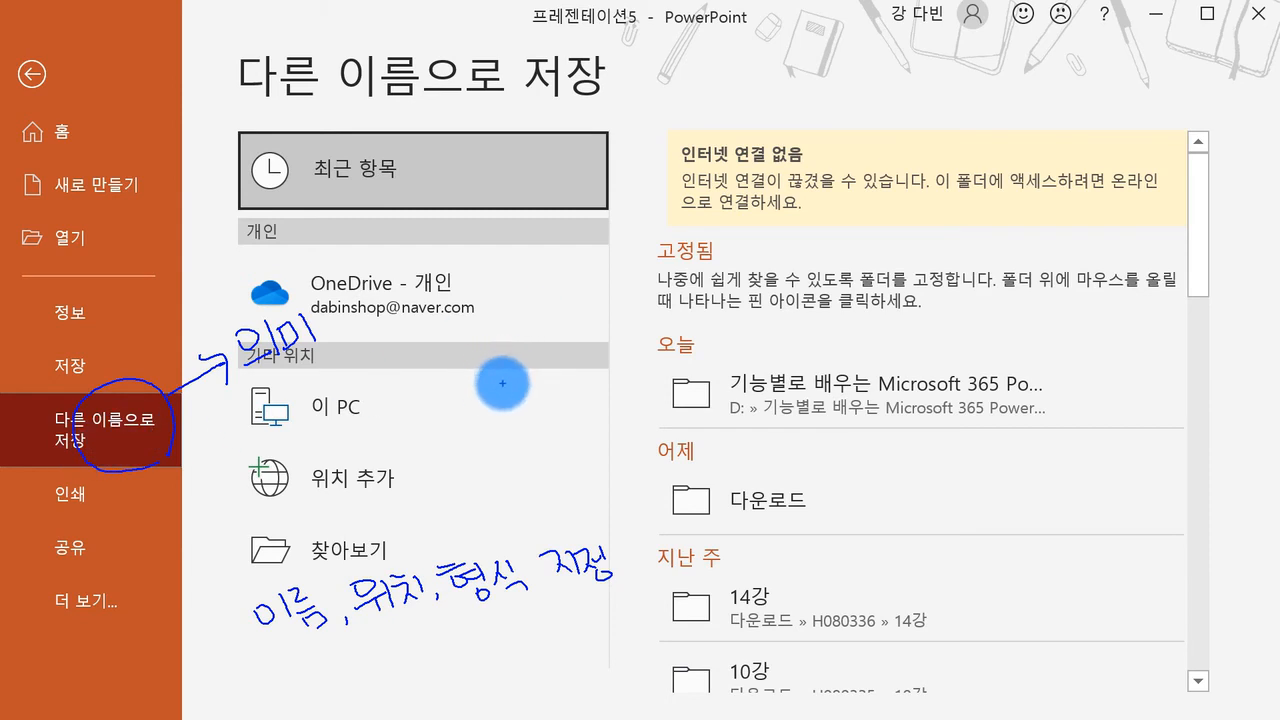
pyautogui.moveTo(252, 662); pyautogui.dragTo(632, 590)
pyautogui.moveTo(614, 531)
pyautogui.mouseDown()
pyautogui.moveTo(621, 543)
pyautogui.moveTo(643, 528)
pyautogui.mouseUp()
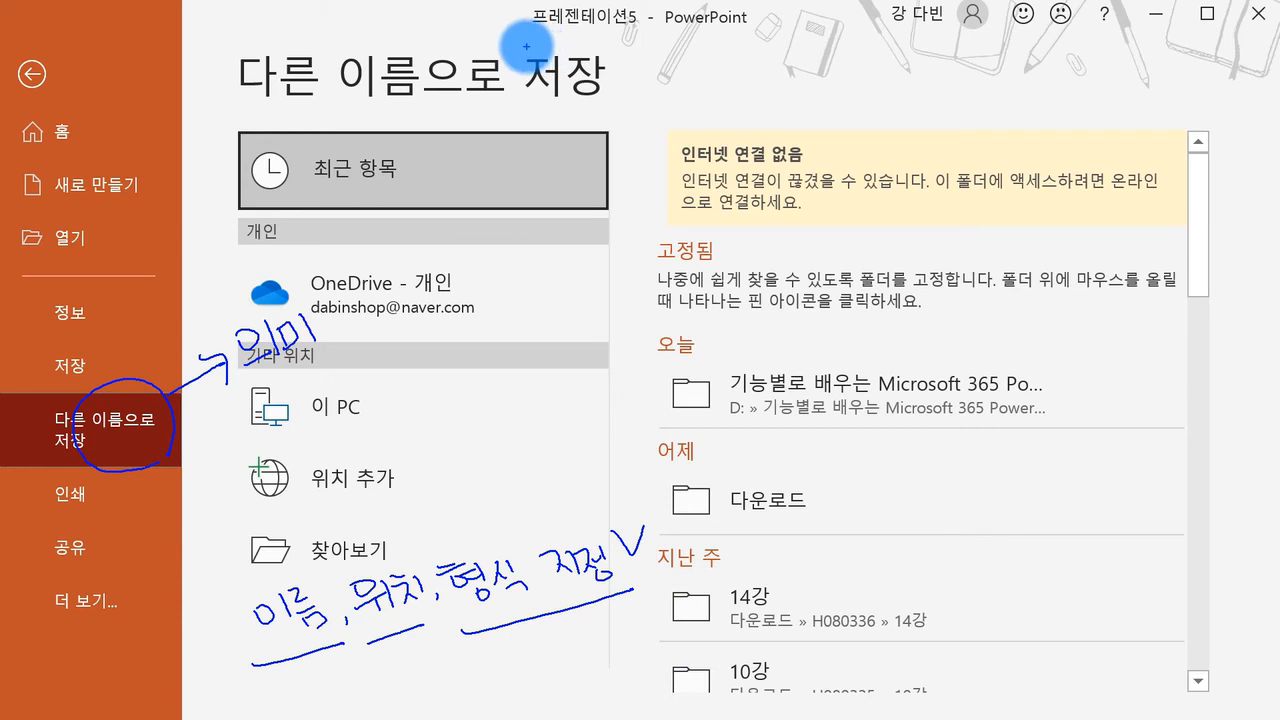
pyautogui.moveTo(522, 47)
pyautogui.mouseDown()
pyautogui.moveTo(650, 40)
pyautogui.moveTo(665, 72)
pyautogui.moveTo(740, 52)
pyautogui.moveTo(808, 63)
pyautogui.moveTo(785, 92)
pyautogui.mouseUp()
pyautogui.moveTo(826, 45)
pyautogui.mouseDown()
pyautogui.moveTo(862, 82)
pyautogui.moveTo(800, 102)
pyautogui.mouseUp()
pyautogui.moveTo(705, 108); pyautogui.dragTo(892, 98)
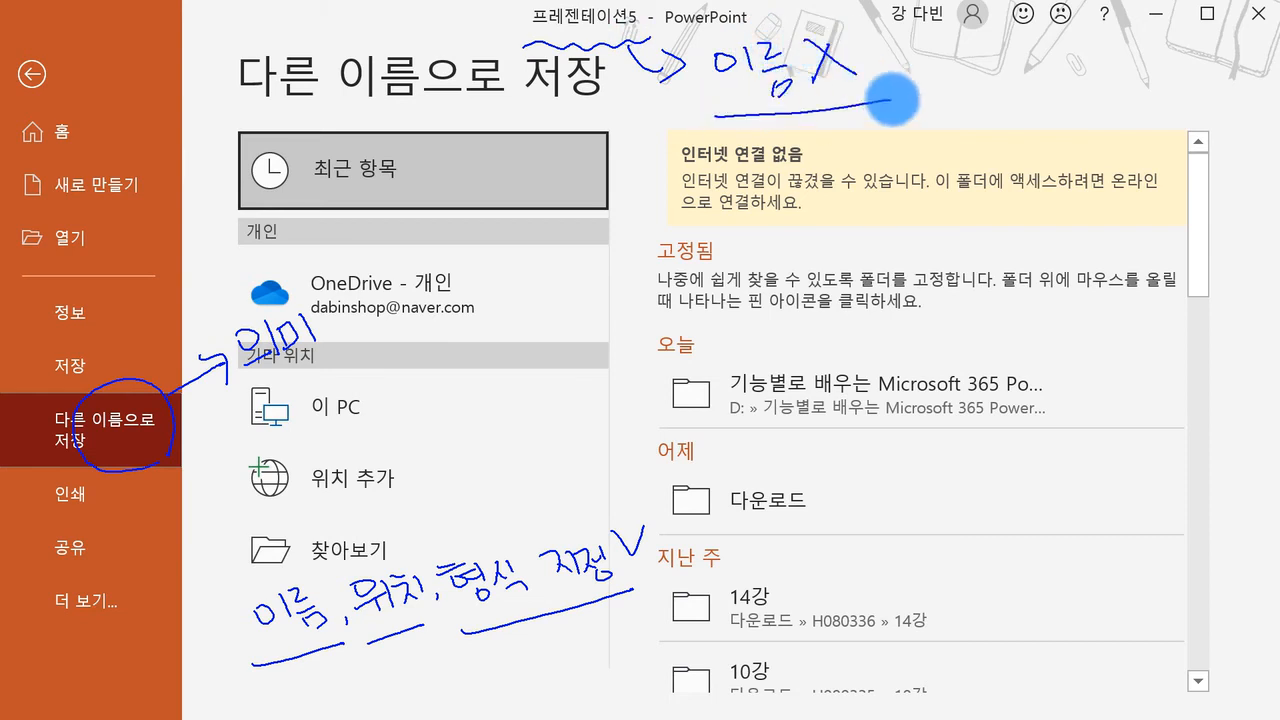
pyautogui.press('Escape')
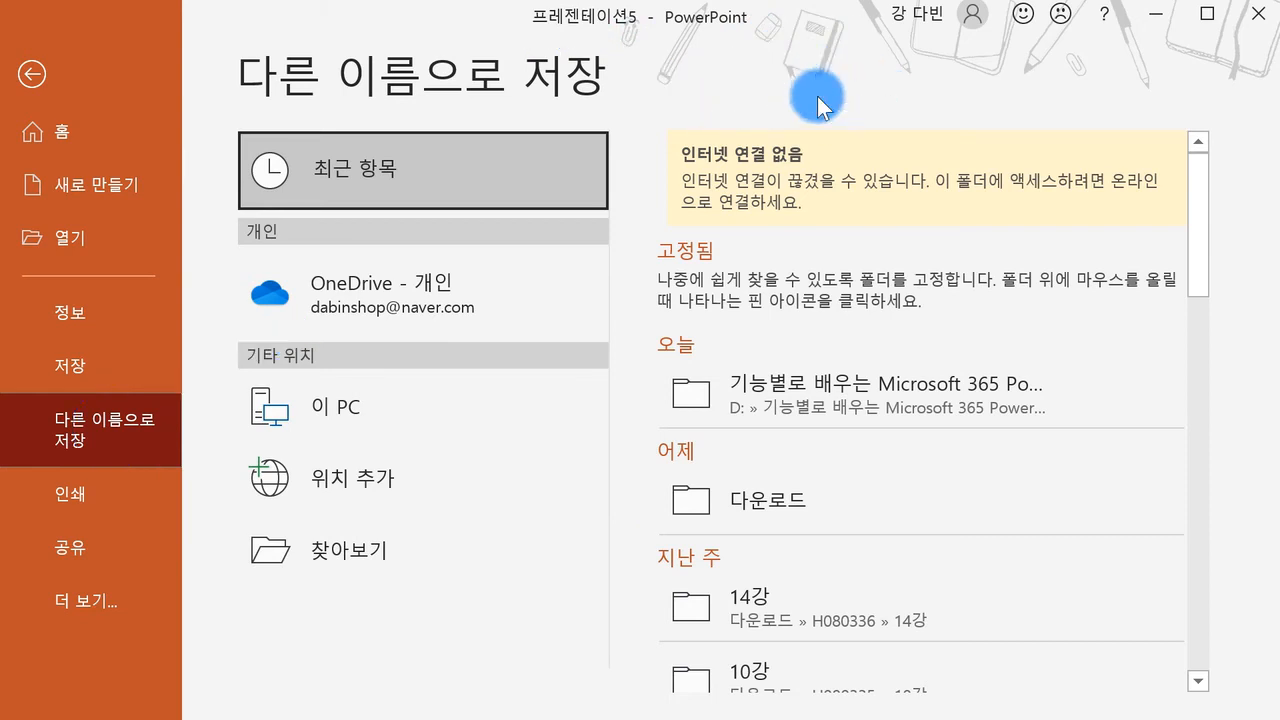
# - Start saving the new presentation under another name and choose the folder 기능별로 배우는 Microsoft 365 PowerPoint as its location
pyautogui.click(132, 360)
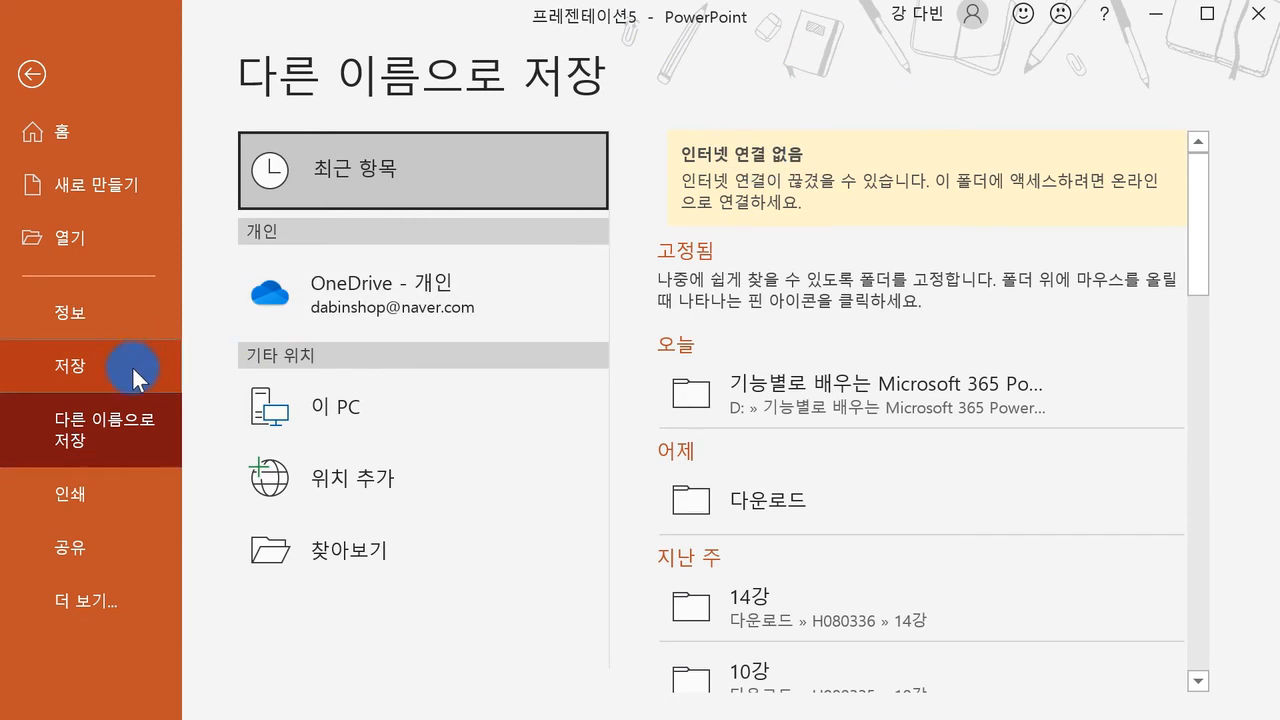
pyautogui.click(155, 457)
pyautogui.click(400, 550)
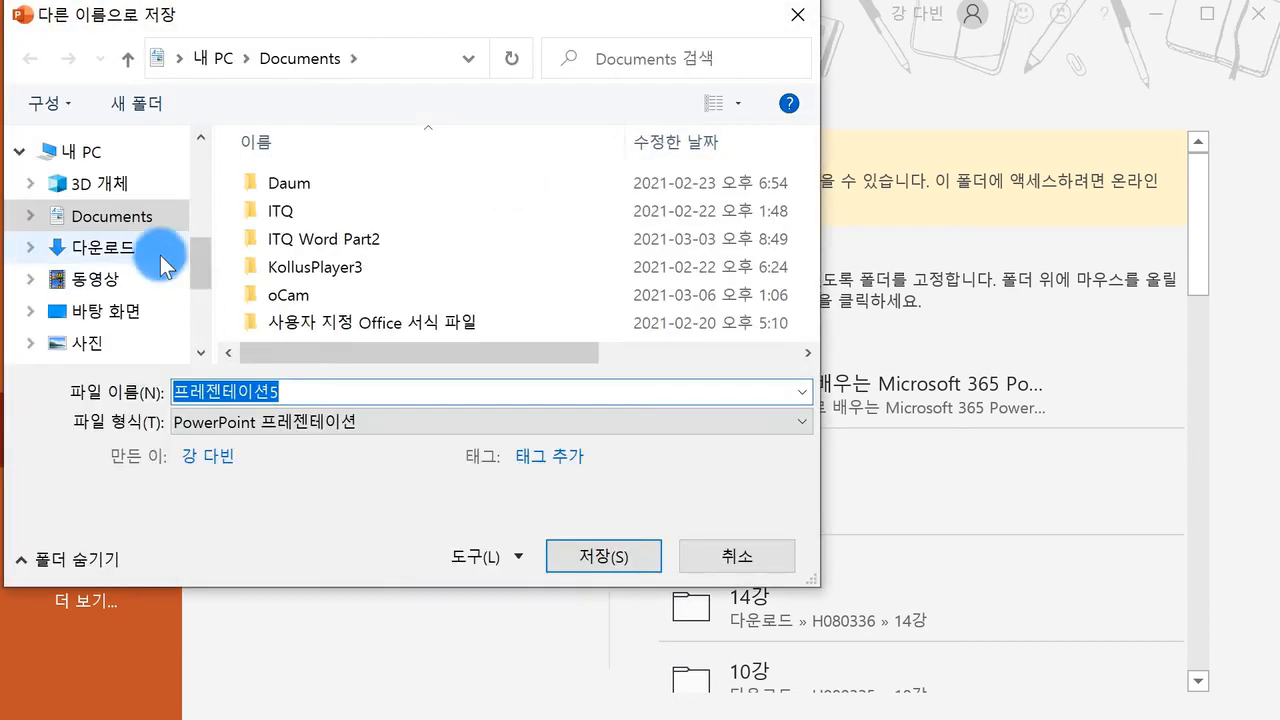
pyautogui.scroll(2, 86, 251)
pyautogui.click(118, 206)
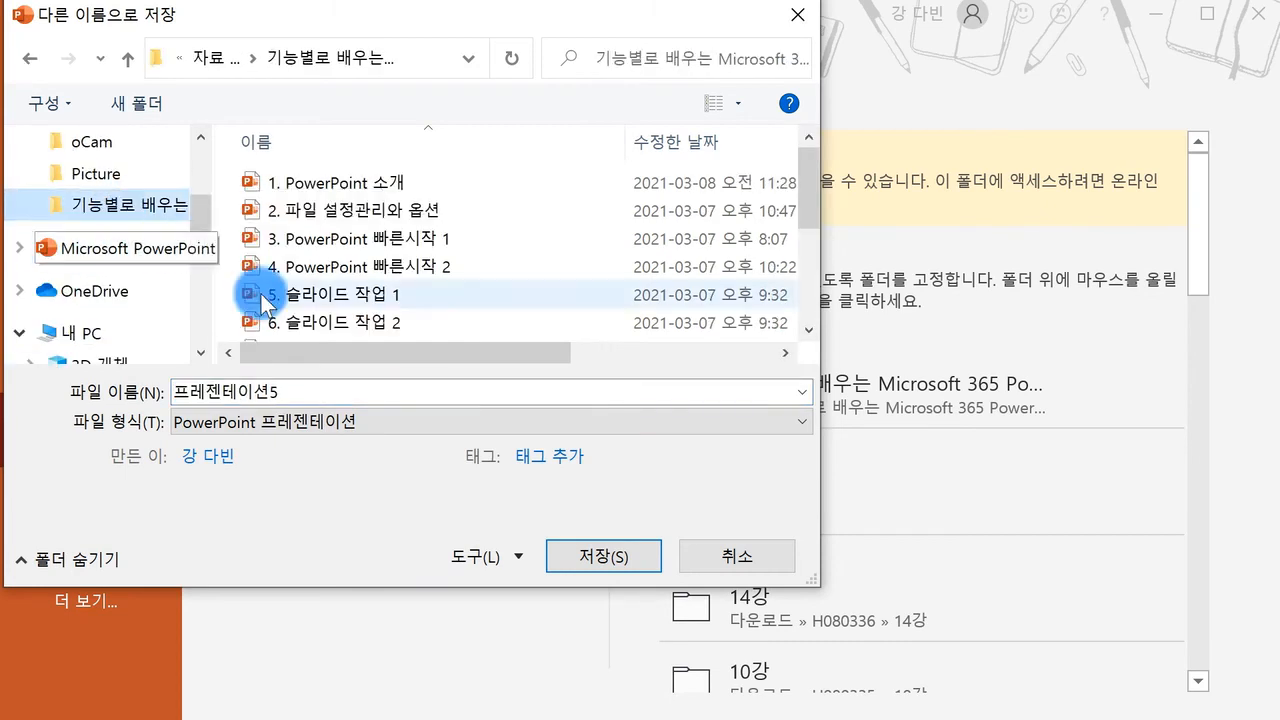
# - Name the file "2강 파워포인트 파일저장 연습" and save it as a PowerPoint presentation
pyautogui.doubleClick(317, 393)
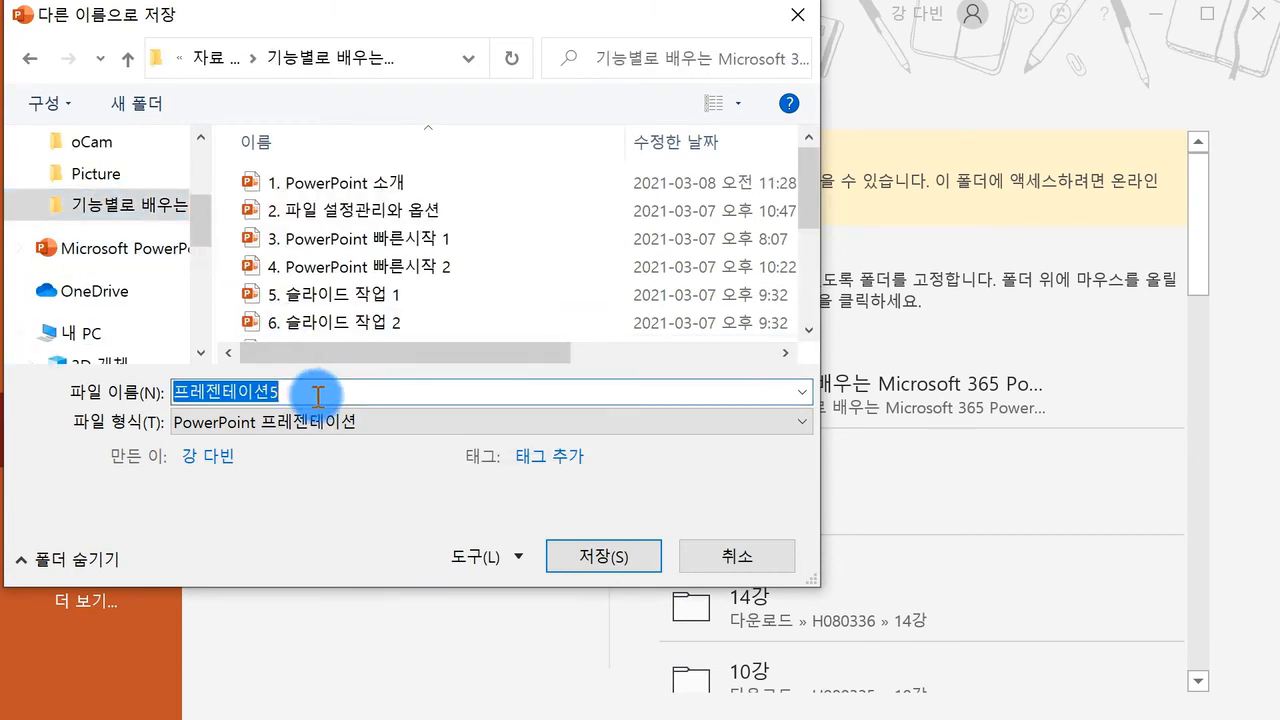
pyautogui.write('2ㄱ')
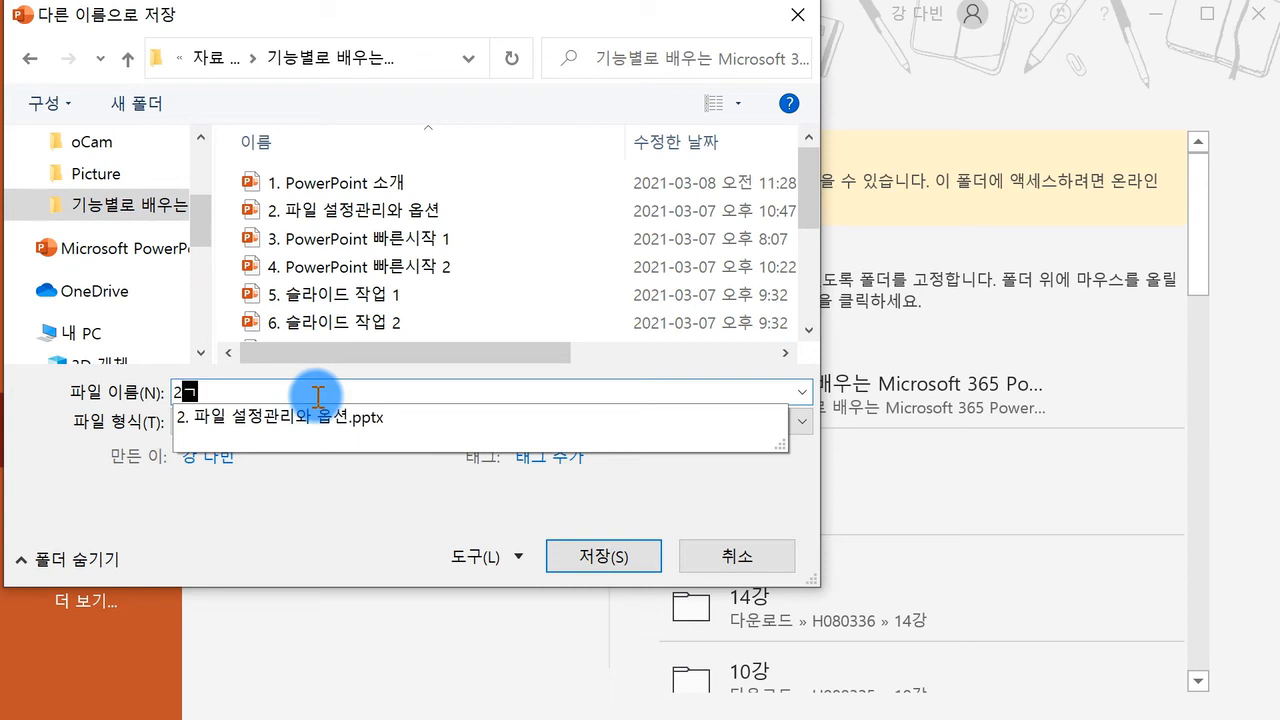
pyautogui.write('강 파일')
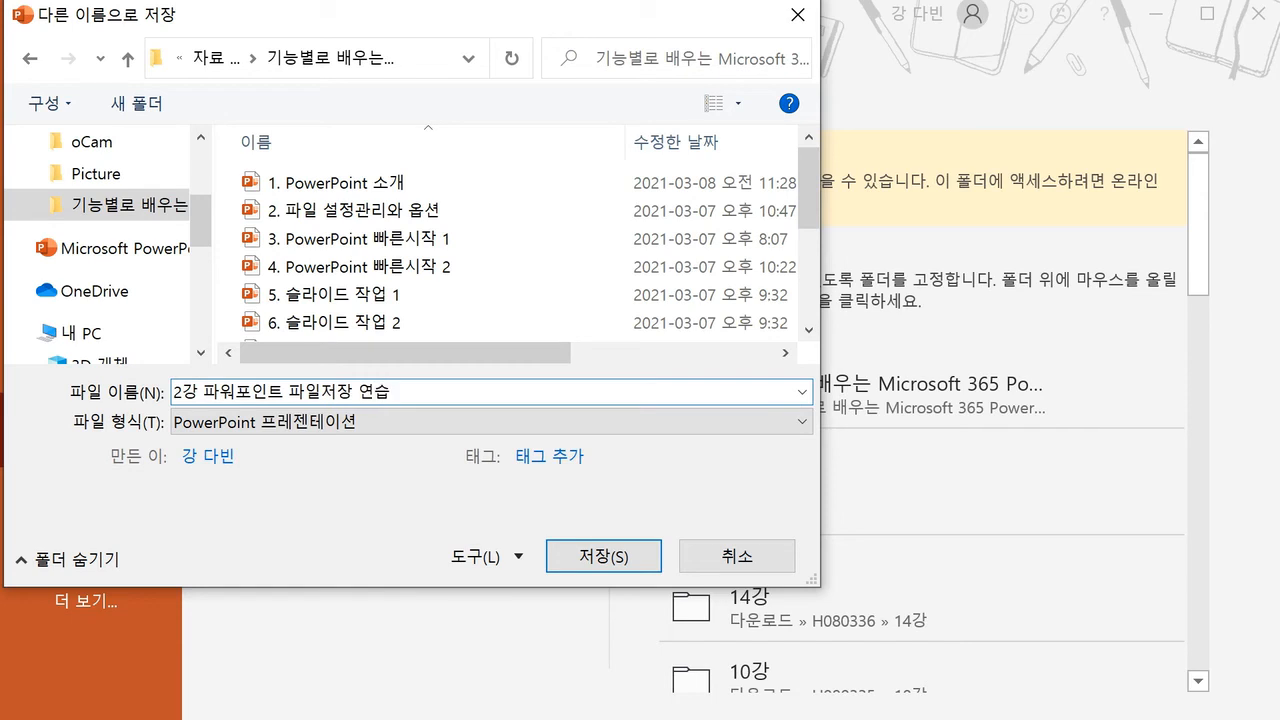
pyautogui.click(624, 558)
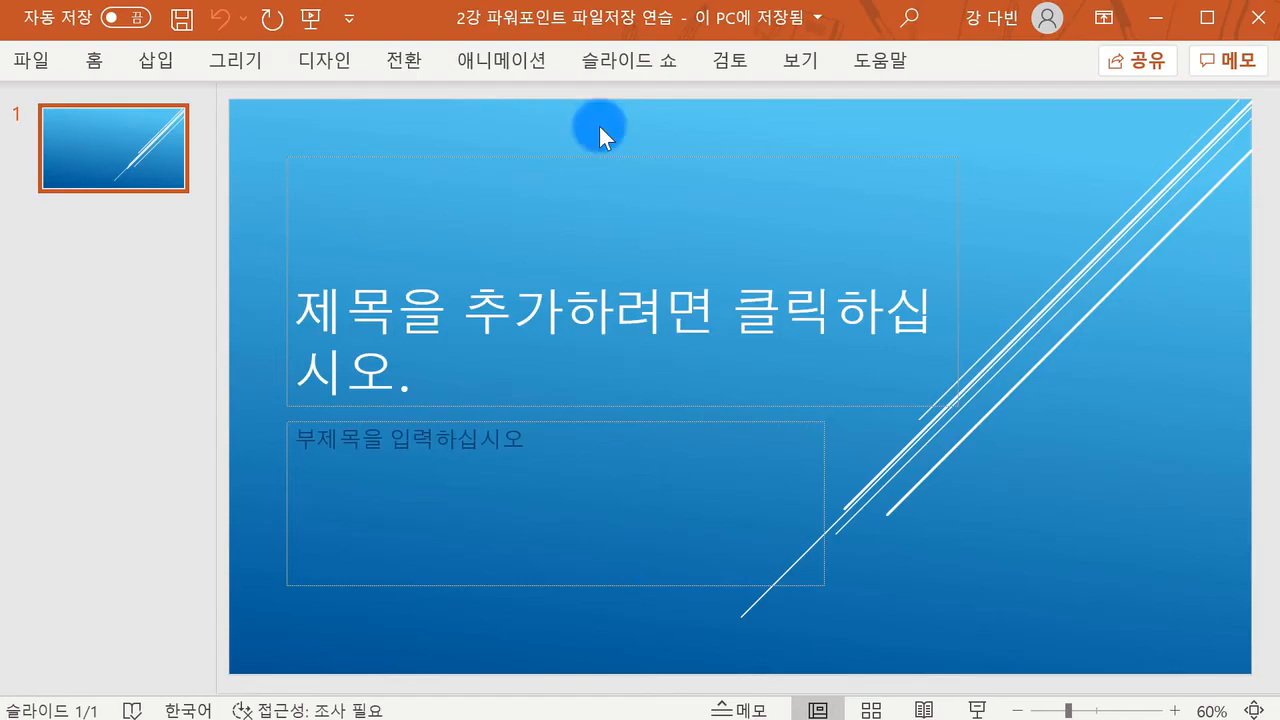
# - Examine the saved presentation's file name, file format and location details, and close them
pyautogui.click(476, 22)
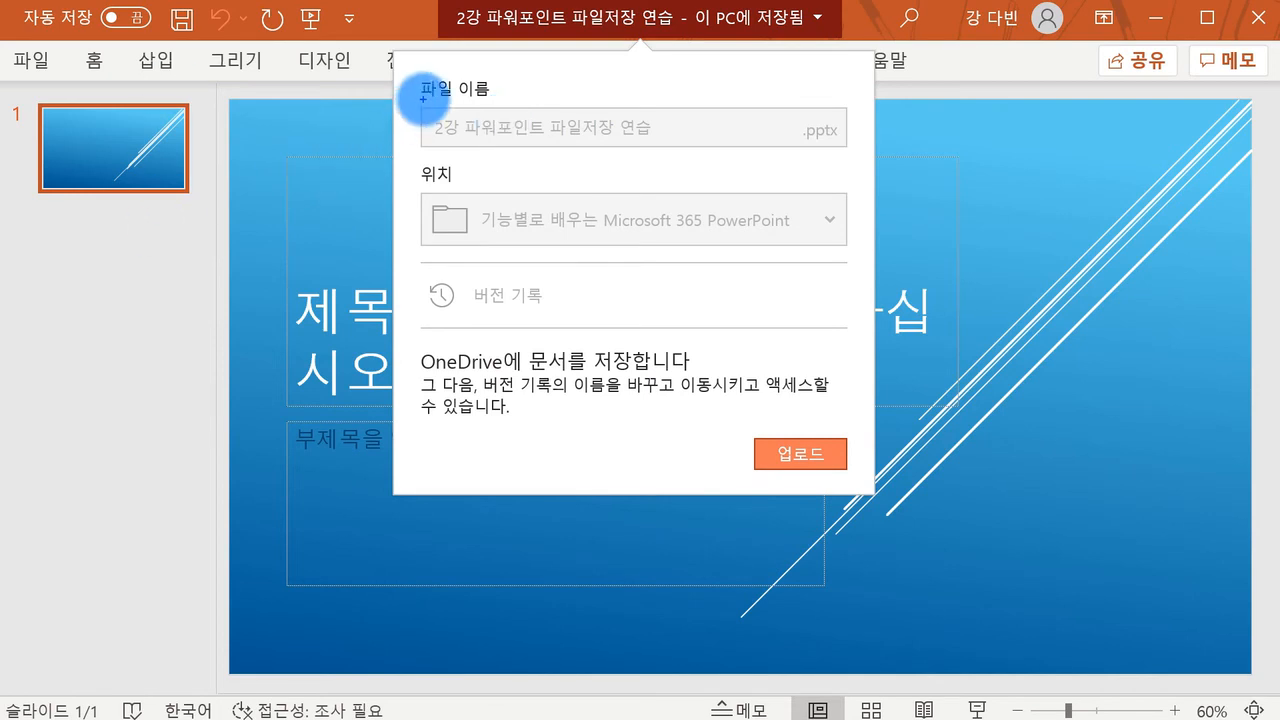
pyautogui.moveTo(420, 100); pyautogui.dragTo(415, 145)
pyautogui.moveTo(652, 102); pyautogui.dragTo(660, 143)
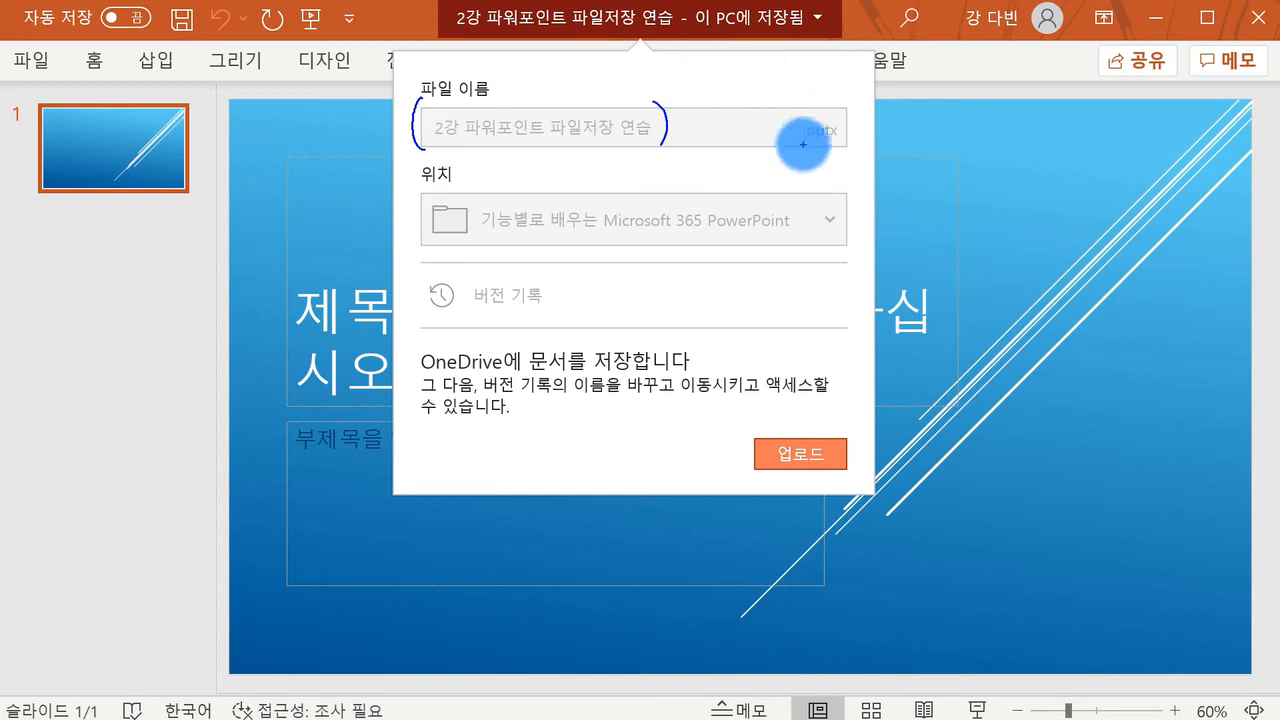
pyautogui.moveTo(838, 92)
pyautogui.mouseDown()
pyautogui.moveTo(846, 150)
pyautogui.moveTo(874, 177)
pyautogui.moveTo(903, 166)
pyautogui.moveTo(934, 177)
pyautogui.moveTo(966, 151)
pyautogui.mouseUp()
pyautogui.moveTo(946, 162)
pyautogui.mouseDown()
pyautogui.moveTo(980, 157)
pyautogui.moveTo(1028, 198)
pyautogui.mouseUp()
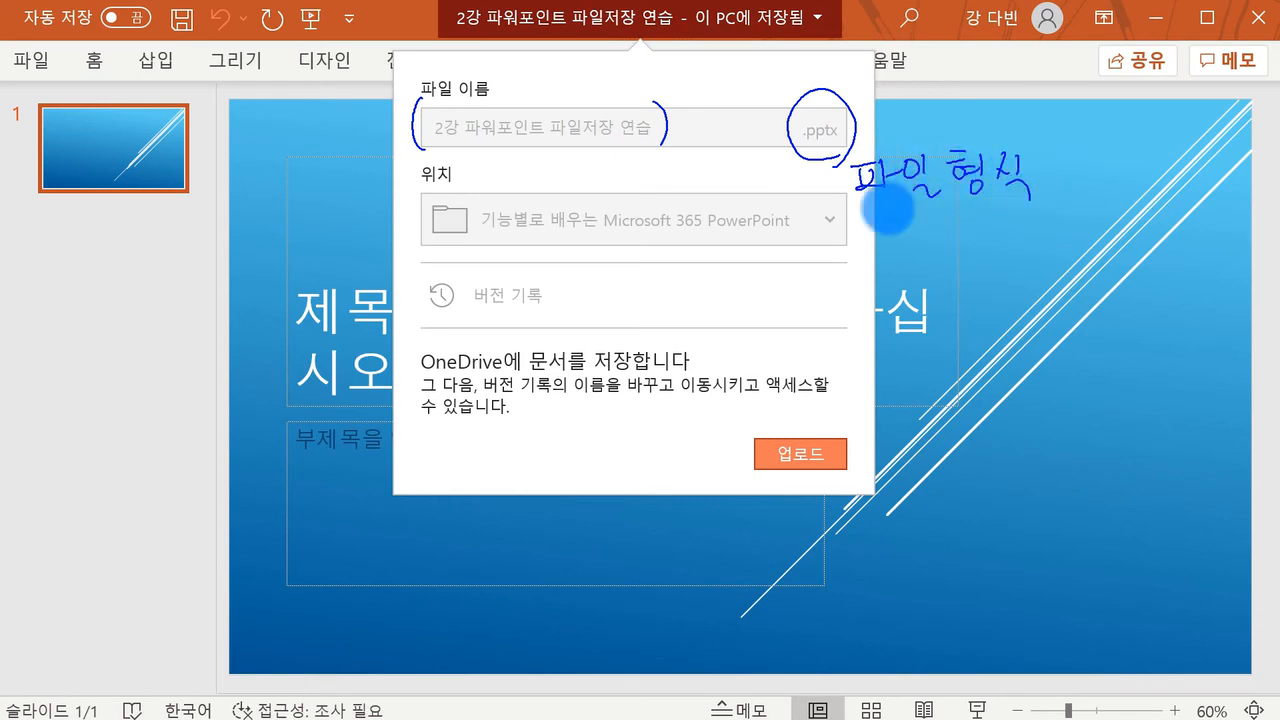
pyautogui.moveTo(414, 163); pyautogui.dragTo(418, 258)
pyautogui.moveTo(790, 186); pyautogui.dragTo(790, 266)
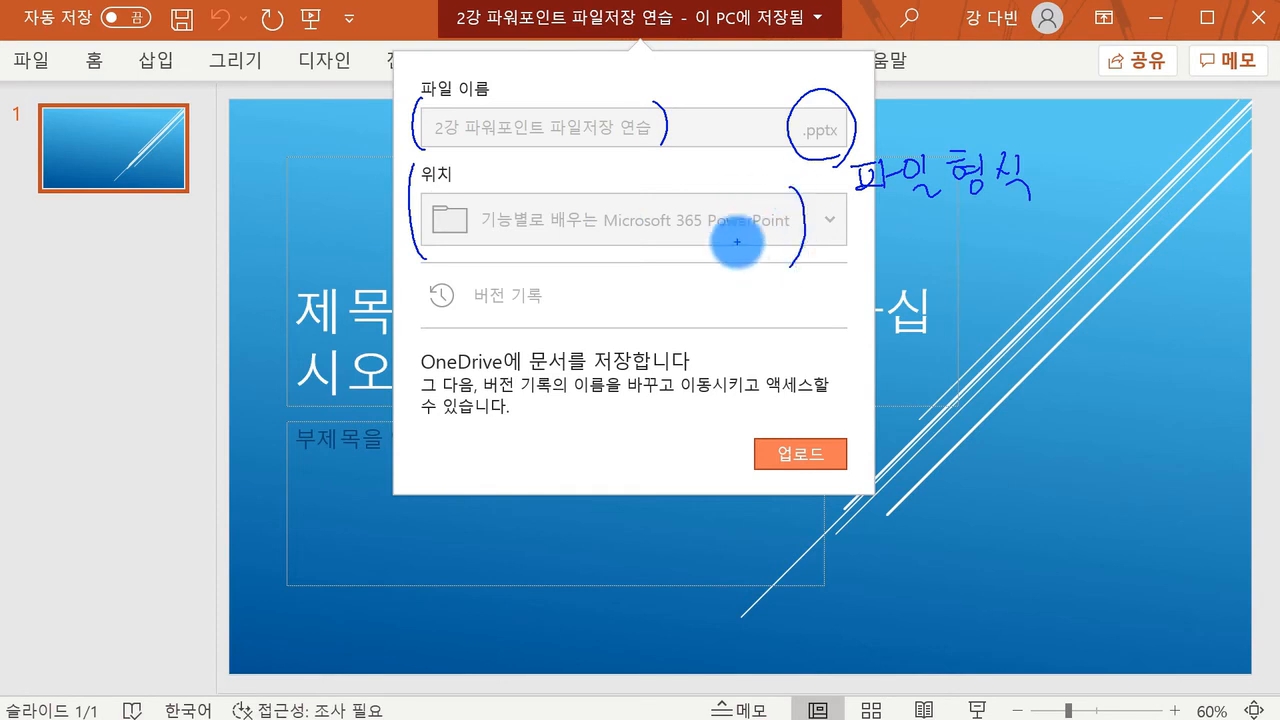
pyautogui.press('Escape')
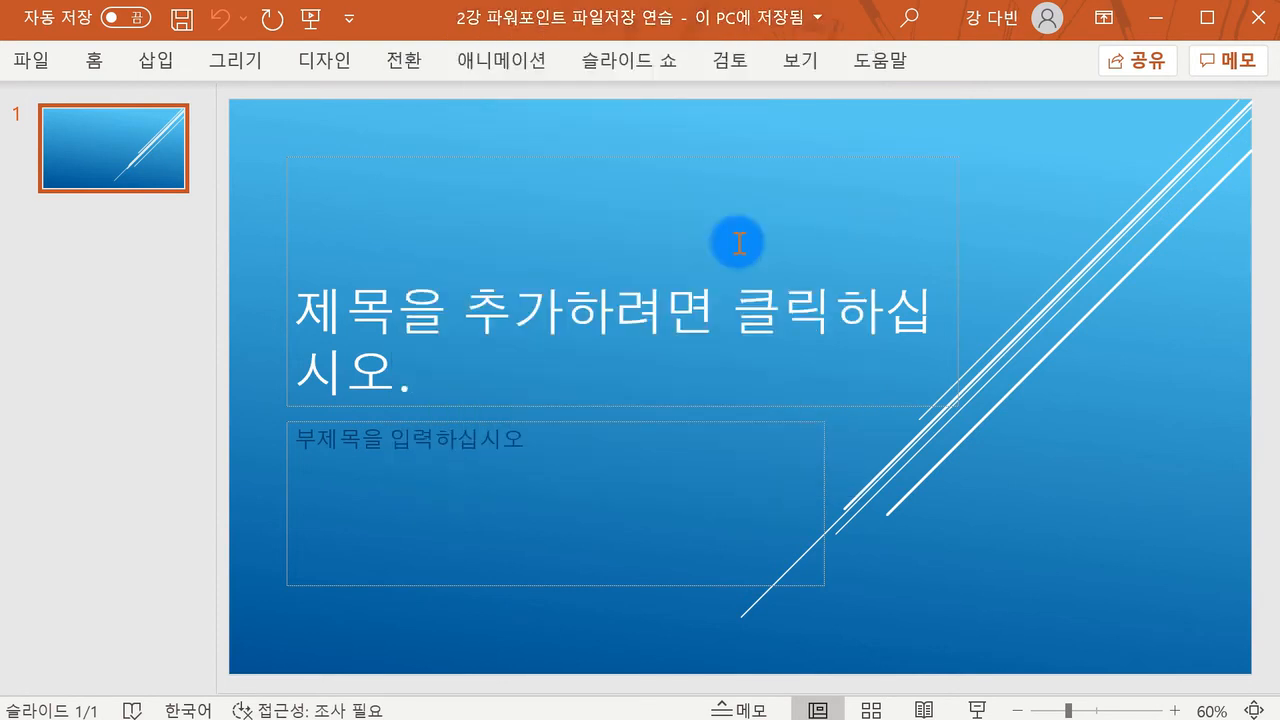
# - Save the presentation again under its existing name and location
pyautogui.click(181, 22)
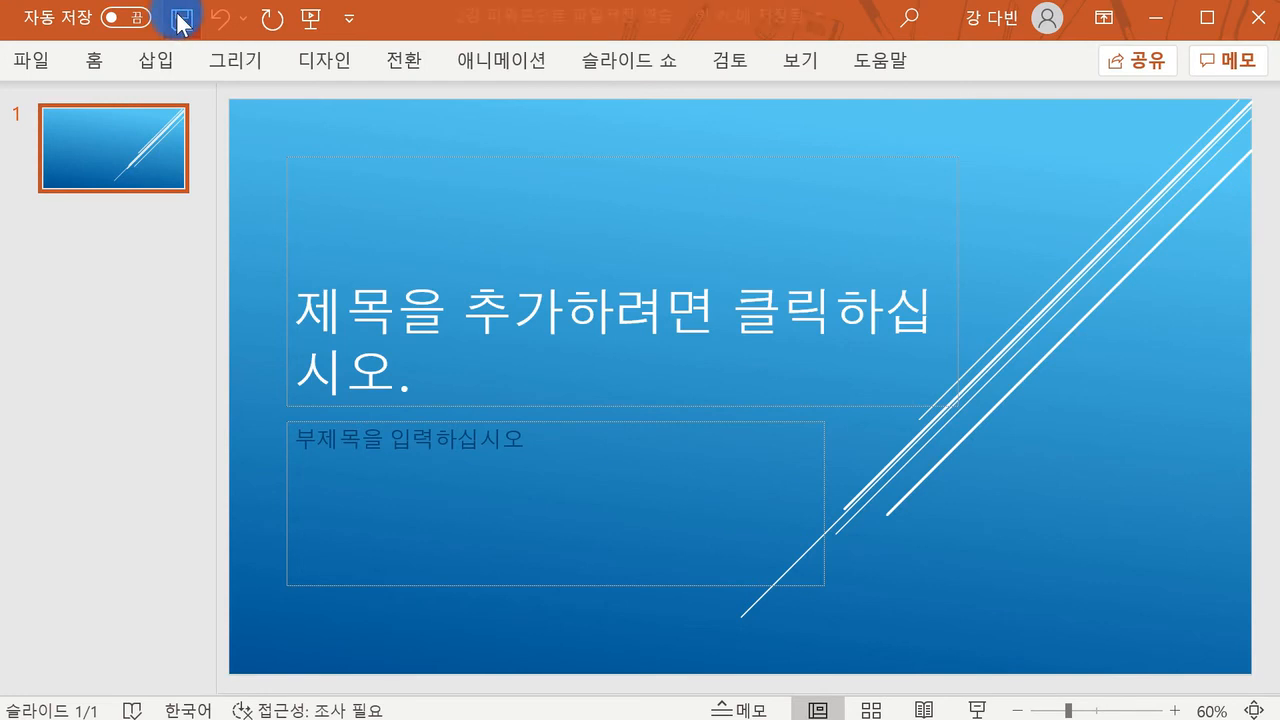
pyautogui.click(185, 21)
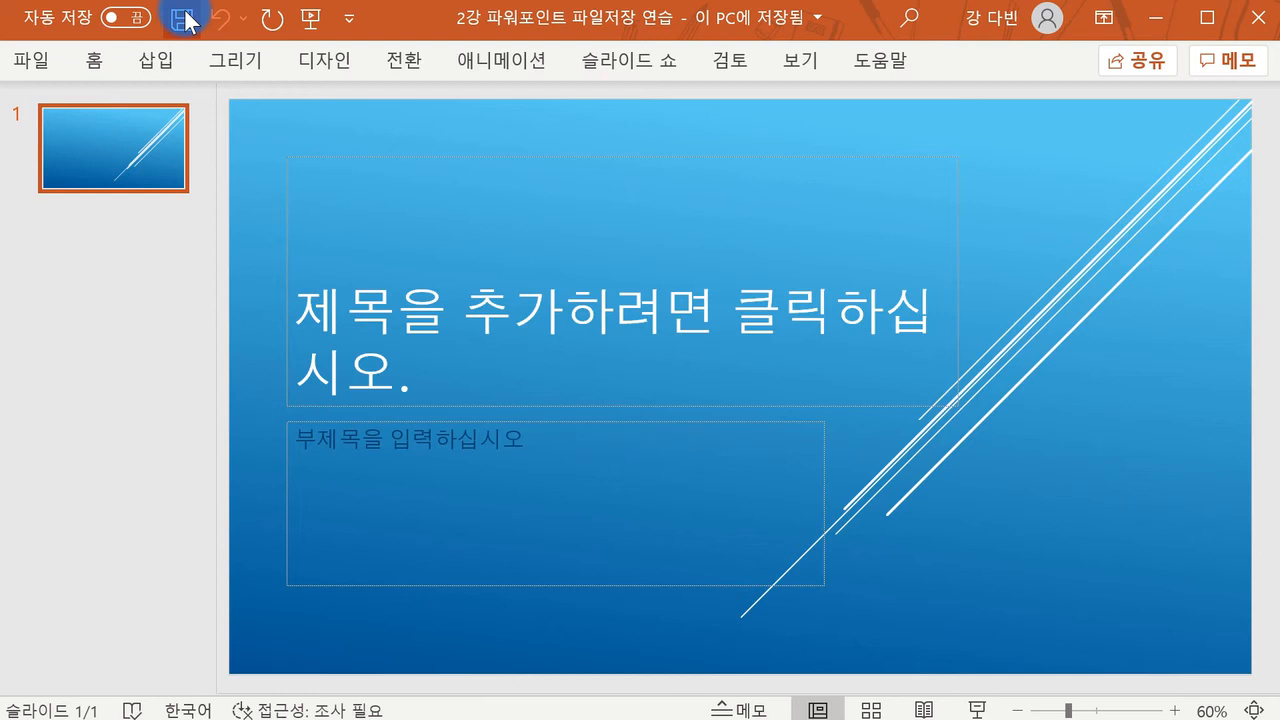
# - Resave the presentation from the file management screen, keeping its name, location and format
pyautogui.click(57, 64)
pyautogui.click(96, 370)
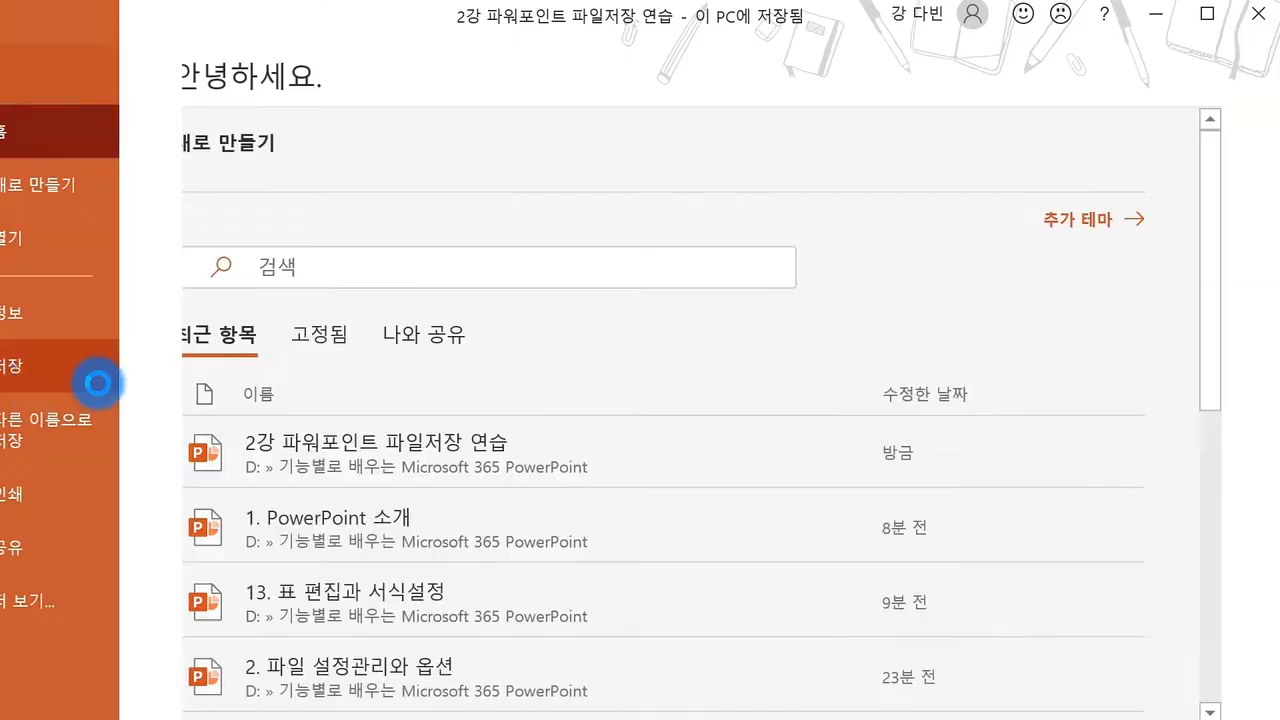
pyautogui.click(52, 66)
pyautogui.click(86, 423)
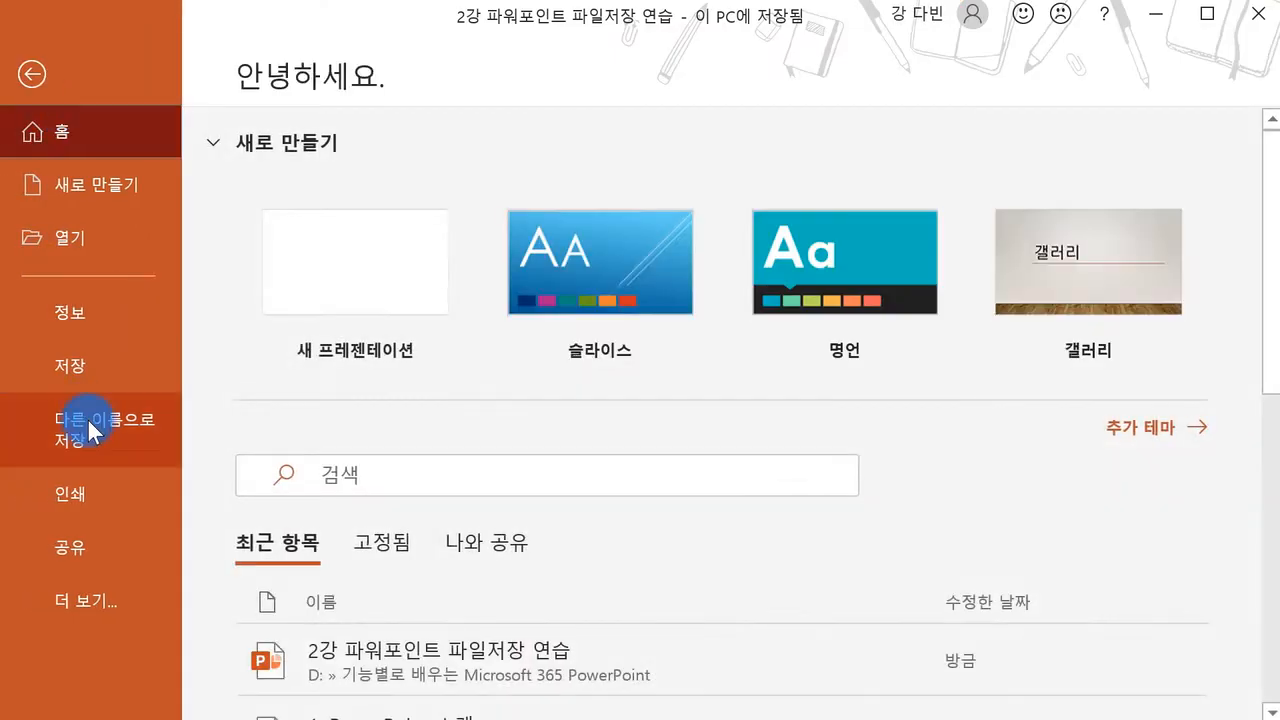
pyautogui.click(160, 365)
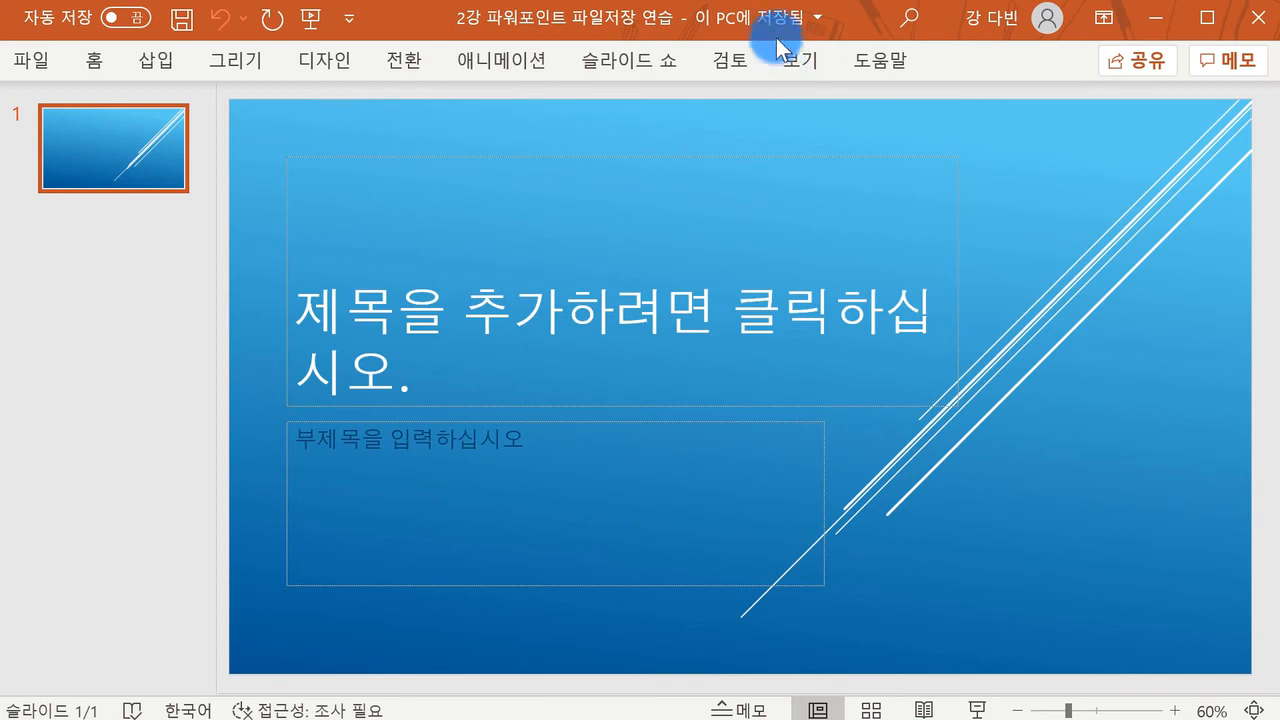
# - Examine the location, file name and file format choices offered for saving the presentation under another name
pyautogui.click(43, 63)
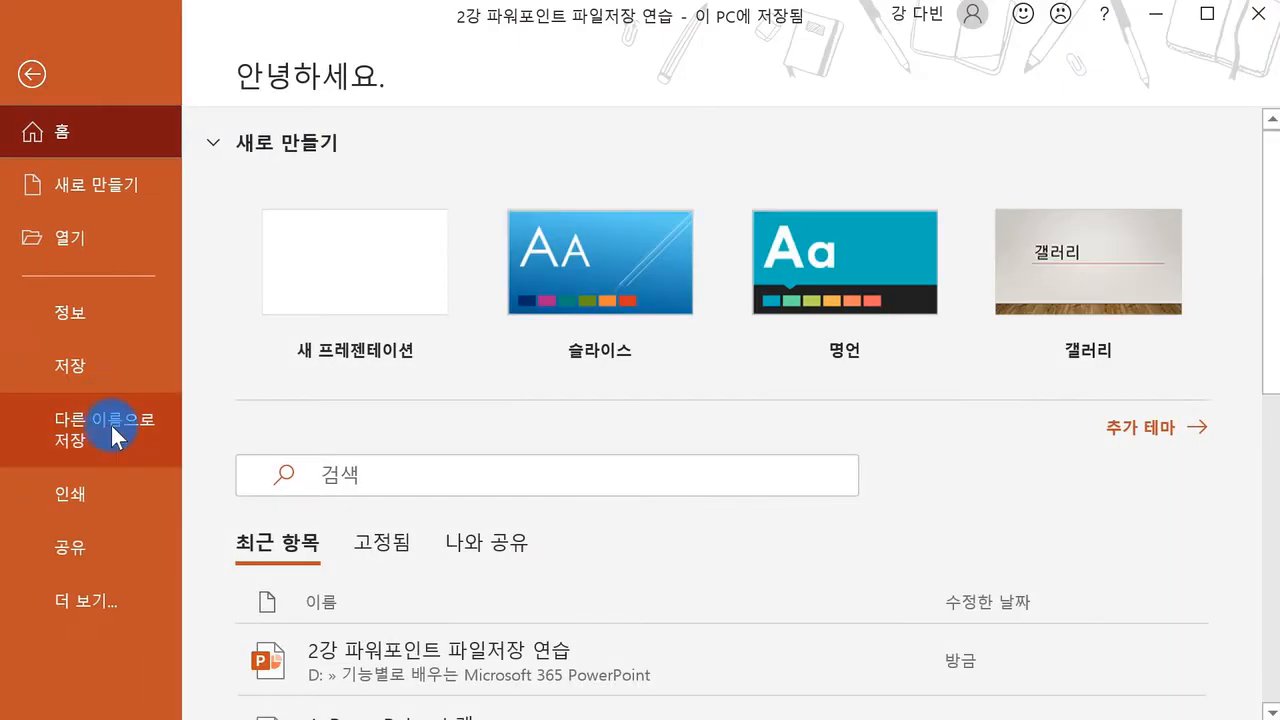
pyautogui.click(120, 428)
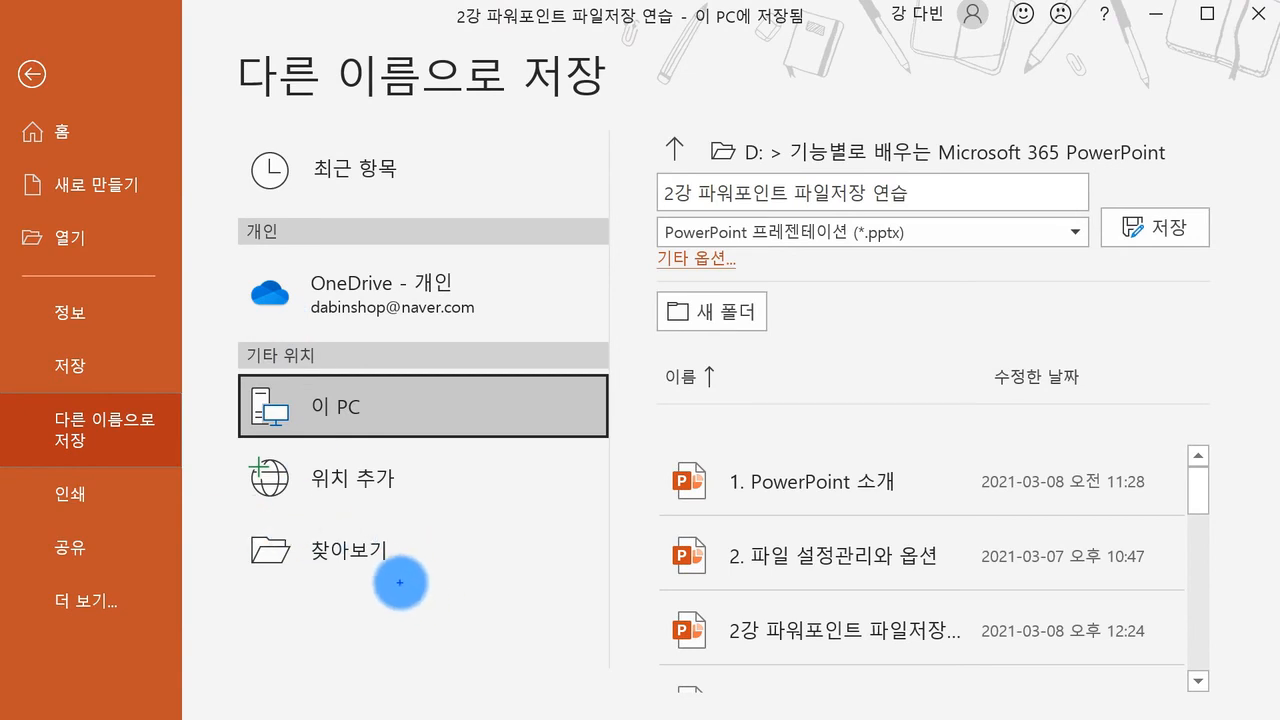
pyautogui.moveTo(426, 545)
pyautogui.mouseDown()
pyautogui.moveTo(457, 551)
pyautogui.moveTo(537, 514)
pyautogui.moveTo(535, 574)
pyautogui.moveTo(628, 468)
pyautogui.moveTo(660, 503)
pyautogui.moveTo(694, 491)
pyautogui.moveTo(794, 534)
pyautogui.moveTo(745, 450)
pyautogui.moveTo(752, 510)
pyautogui.moveTo(820, 449)
pyautogui.moveTo(838, 505)
pyautogui.mouseUp()
pyautogui.moveTo(416, 635); pyautogui.dragTo(900, 520)
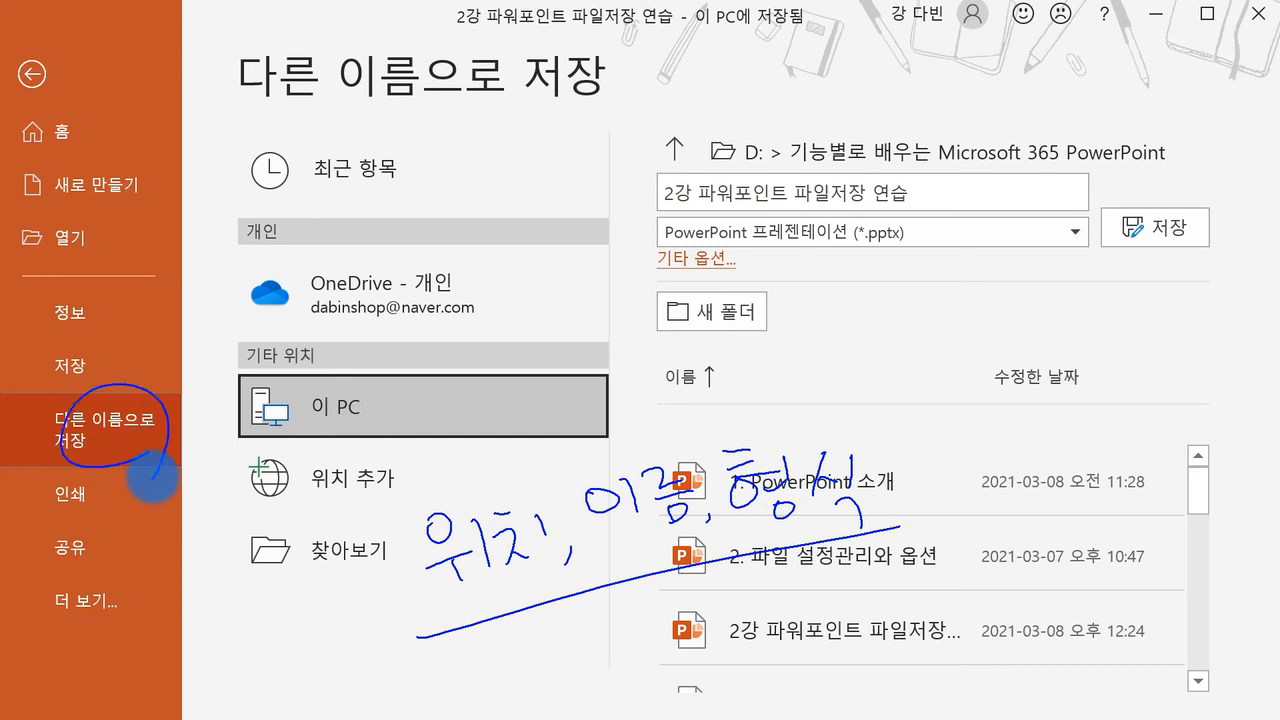
pyautogui.moveTo(180, 398); pyautogui.dragTo(278, 410)
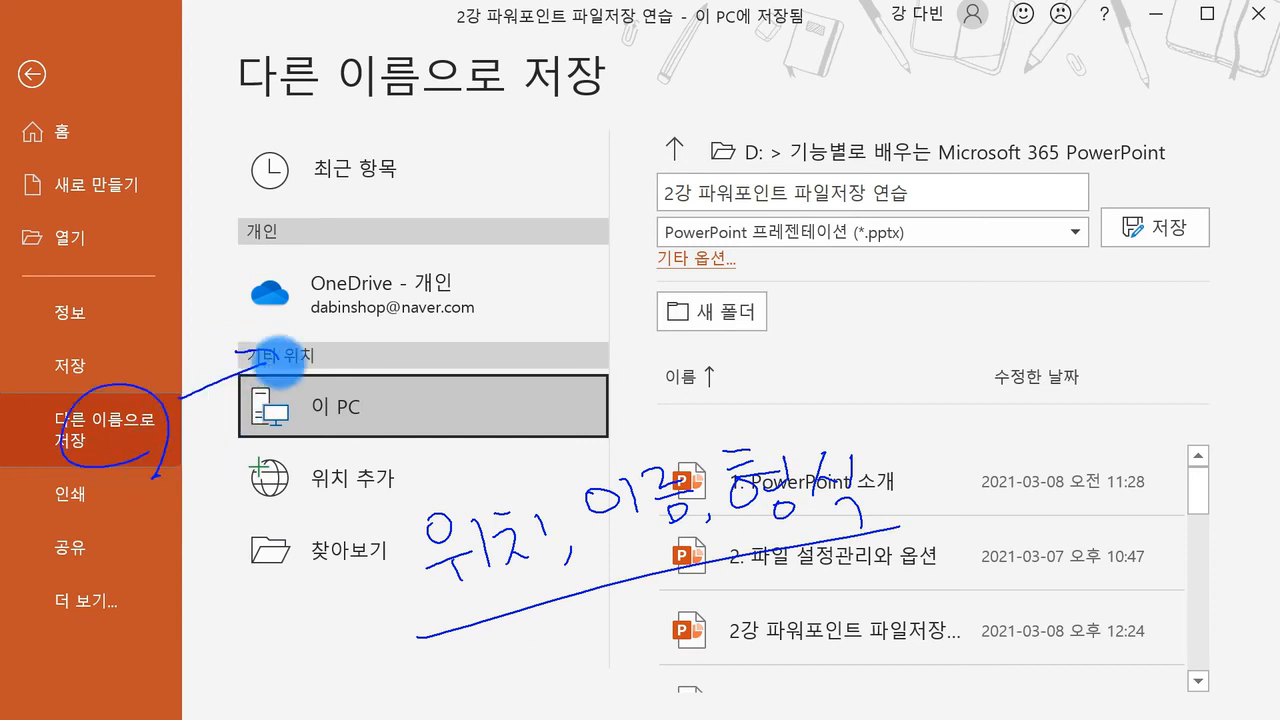
pyautogui.moveTo(343, 330)
pyautogui.mouseDown()
pyautogui.moveTo(325, 300)
pyautogui.moveTo(400, 337)
pyautogui.mouseUp()
pyautogui.moveTo(310, 386)
pyautogui.mouseDown()
pyautogui.moveTo(445, 350)
pyautogui.moveTo(450, 362)
pyautogui.mouseUp()
pyautogui.moveTo(370, 505); pyautogui.dragTo(405, 658)
pyautogui.moveTo(902, 417); pyautogui.dragTo(910, 540)
pyautogui.moveTo(967, 432); pyautogui.dragTo(1022, 428)
pyautogui.moveTo(965, 535)
pyautogui.mouseDown()
pyautogui.moveTo(978, 548)
pyautogui.moveTo(1057, 514)
pyautogui.moveTo(1135, 520)
pyautogui.moveTo(1168, 500)
pyautogui.mouseUp()
pyautogui.moveTo(160, 458)
pyautogui.mouseDown()
pyautogui.moveTo(177, 429)
pyautogui.moveTo(155, 450)
pyautogui.mouseUp()
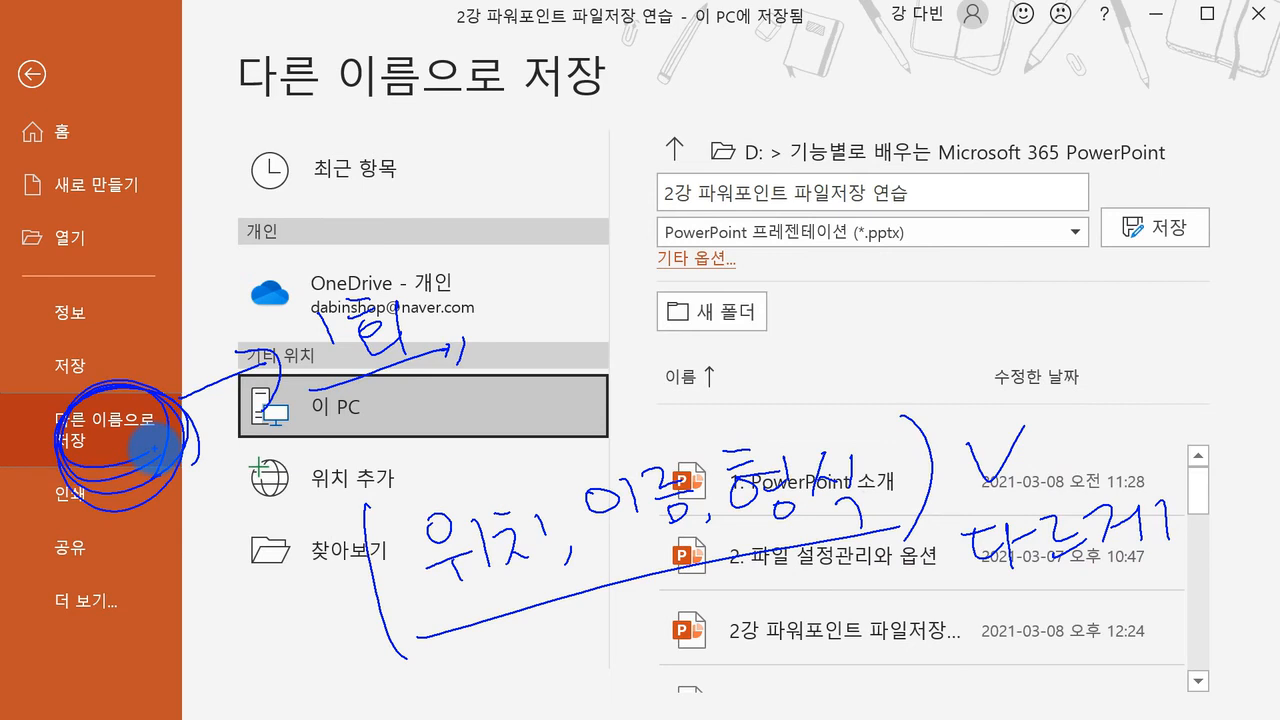
pyautogui.press('Escape')
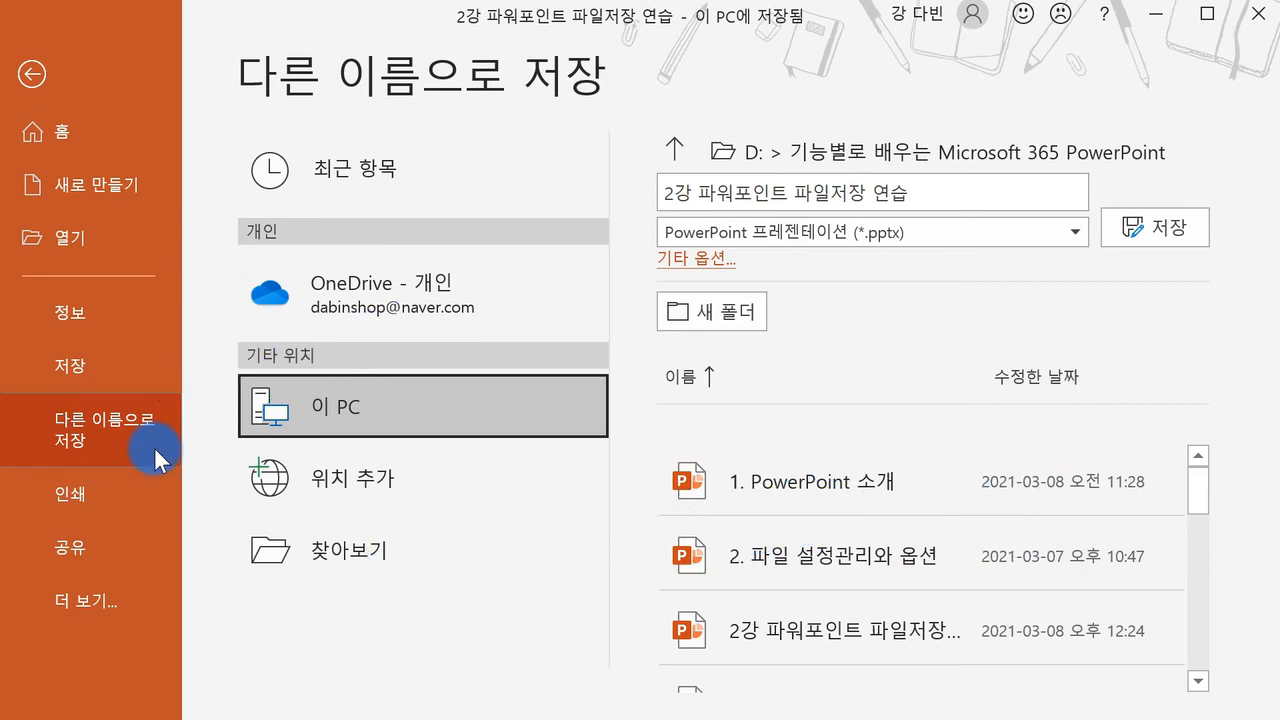
pyautogui.click(157, 460)
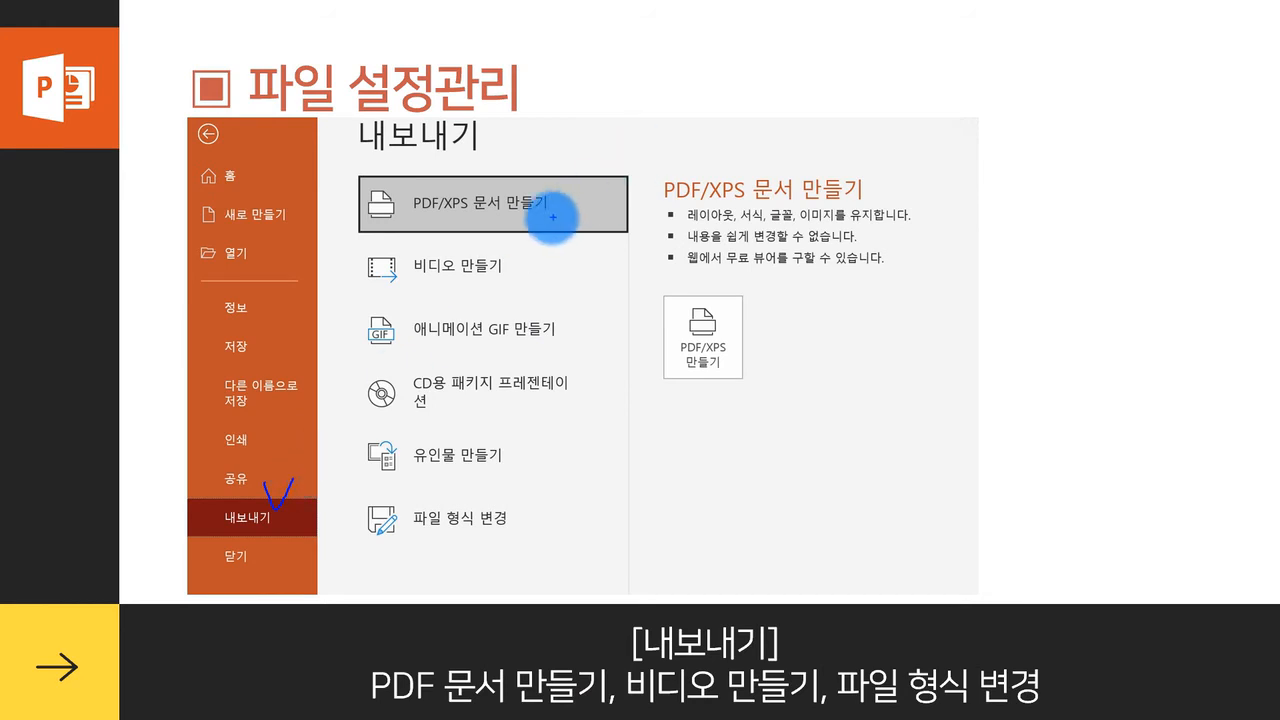
pyautogui.moveTo(566, 184)
pyautogui.mouseDown()
pyautogui.moveTo(572, 210)
pyautogui.moveTo(588, 183)
pyautogui.mouseUp()
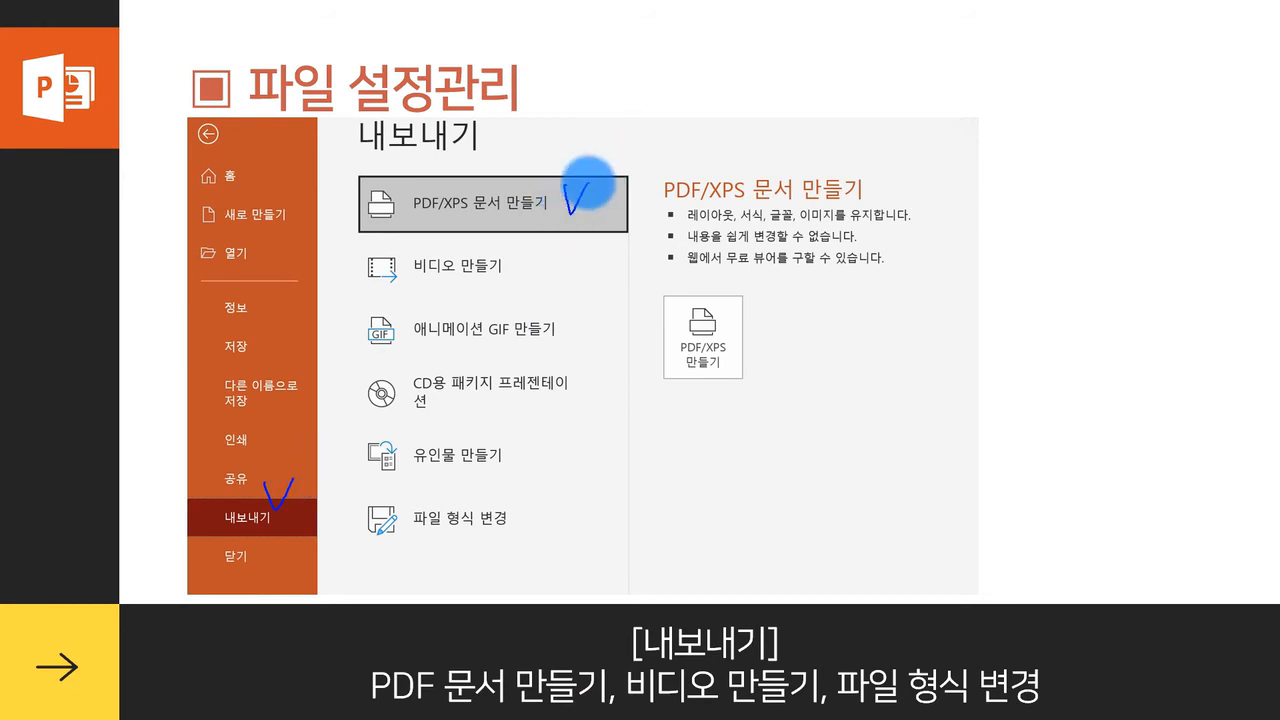
pyautogui.moveTo(530, 259); pyautogui.dragTo(560, 257)
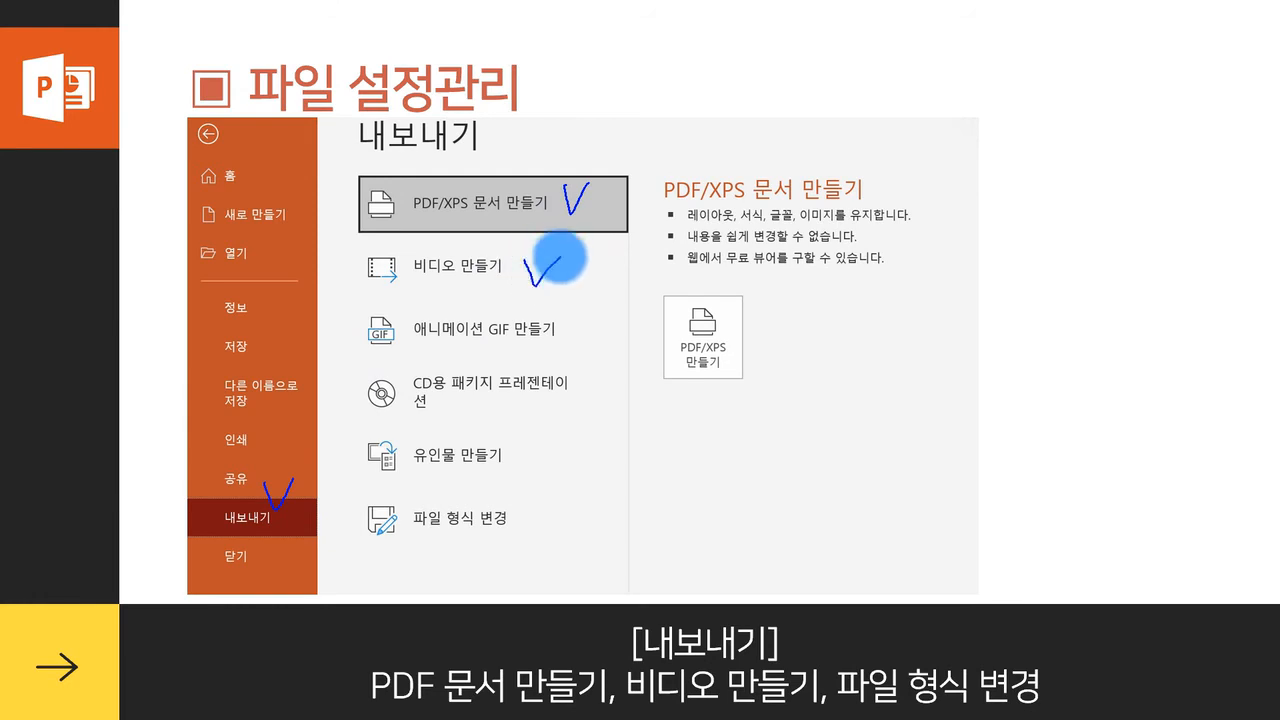
pyautogui.moveTo(492, 490); pyautogui.dragTo(525, 483)
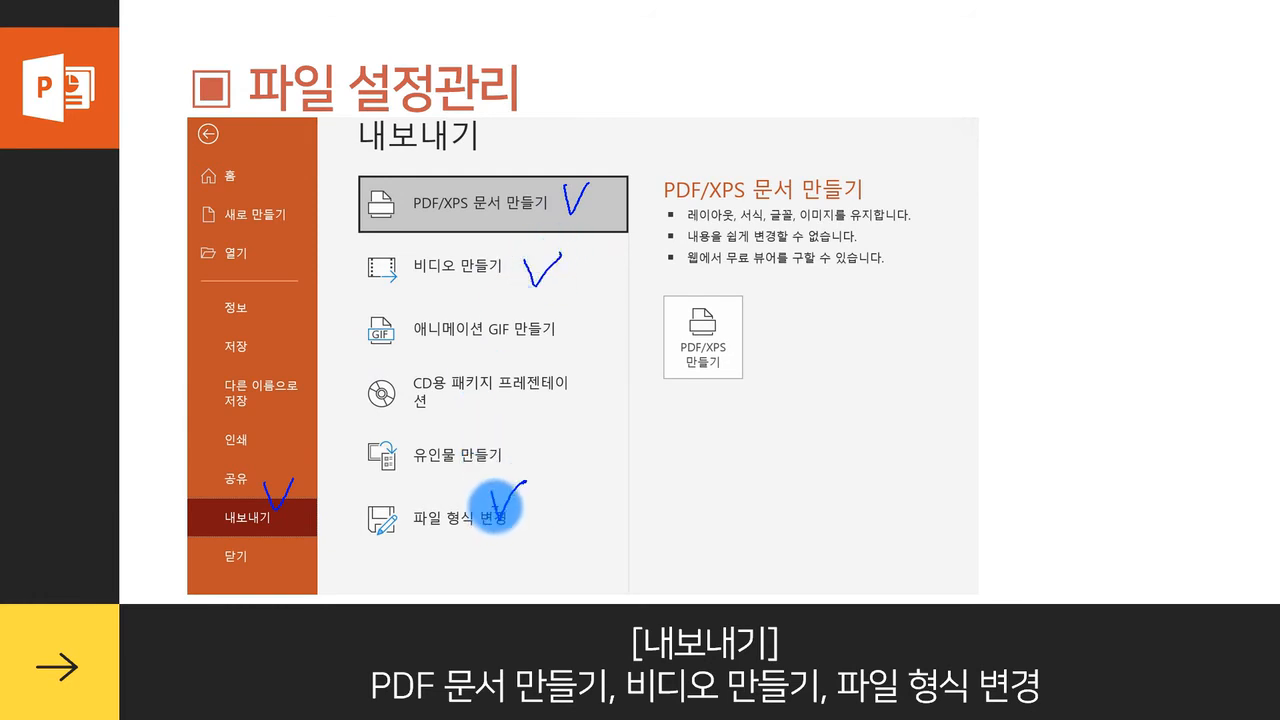
pyautogui.press('Escape')
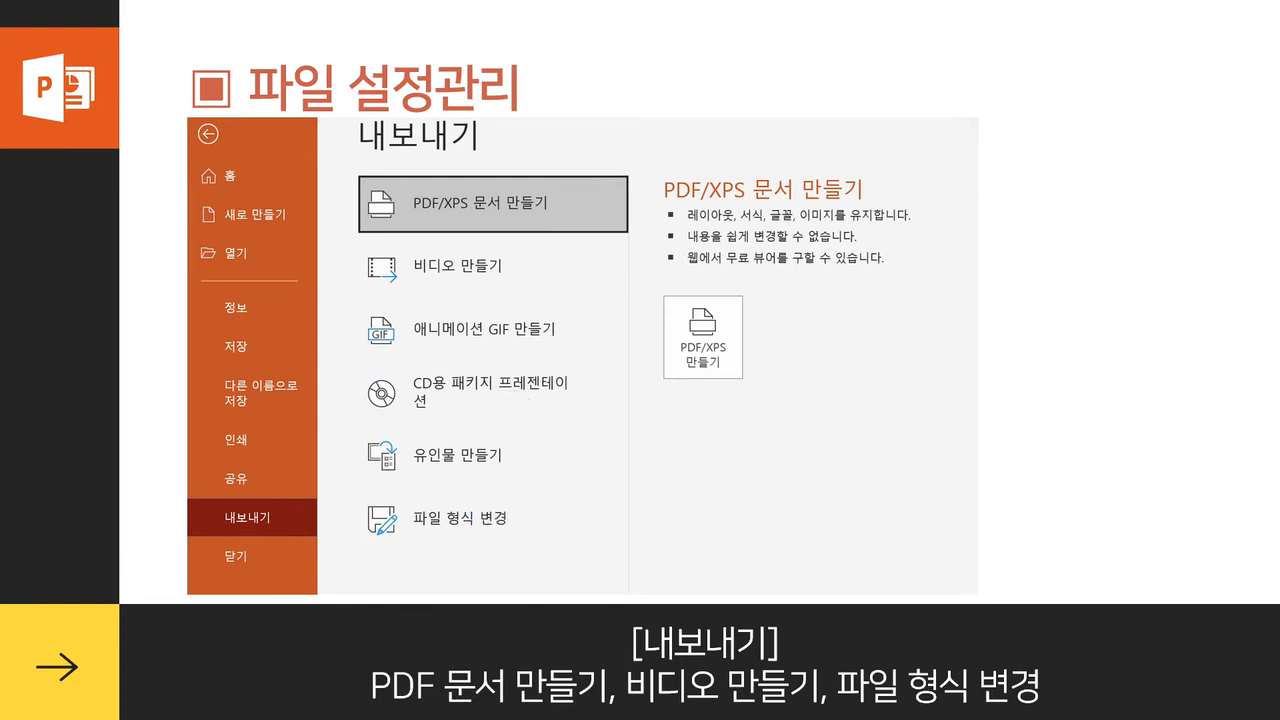
pyautogui.click(757, 670)
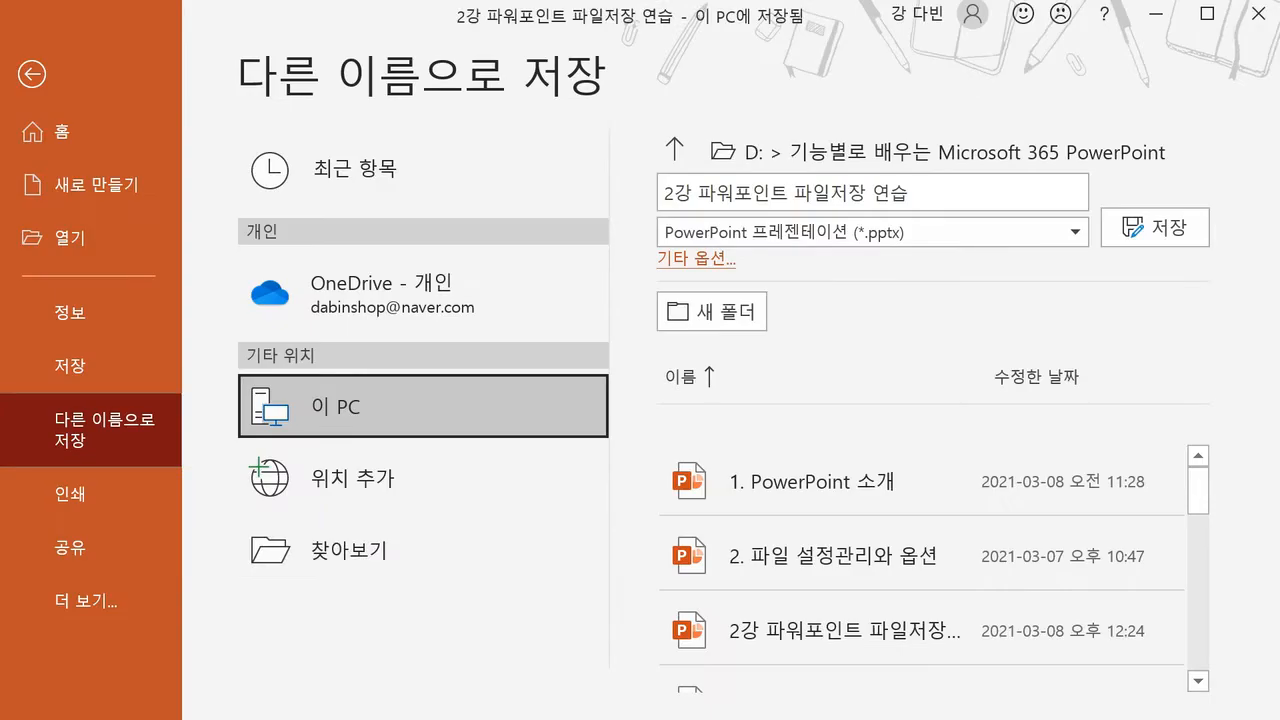
# - Examine the print settings and the sharing options for the presentation, and close the sharing window
pyautogui.click(136, 478)
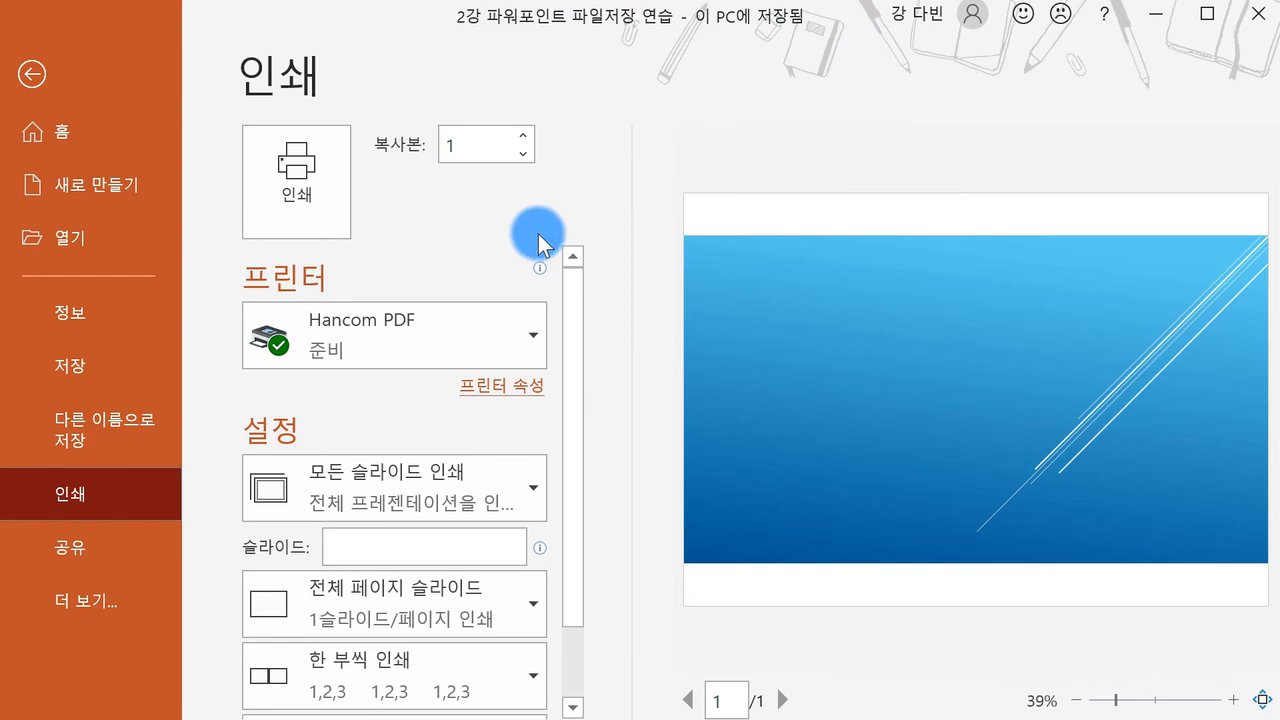
pyautogui.click(103, 545)
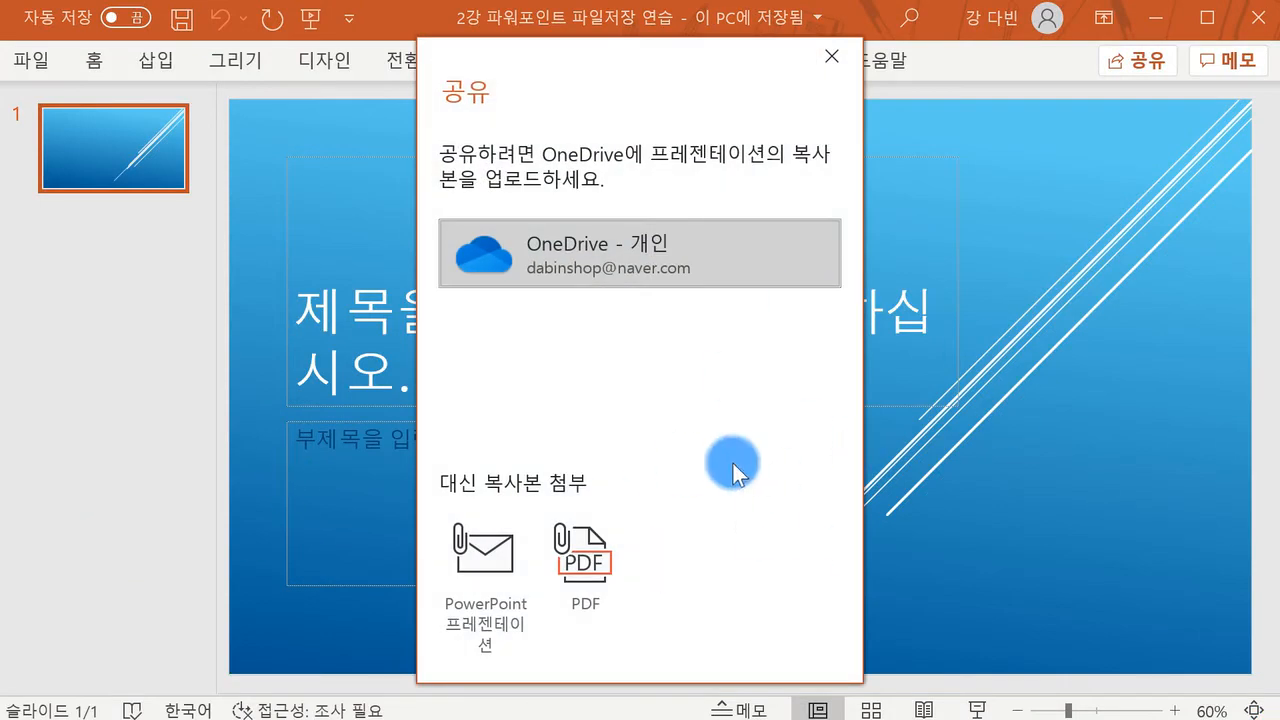
pyautogui.click(832, 57)
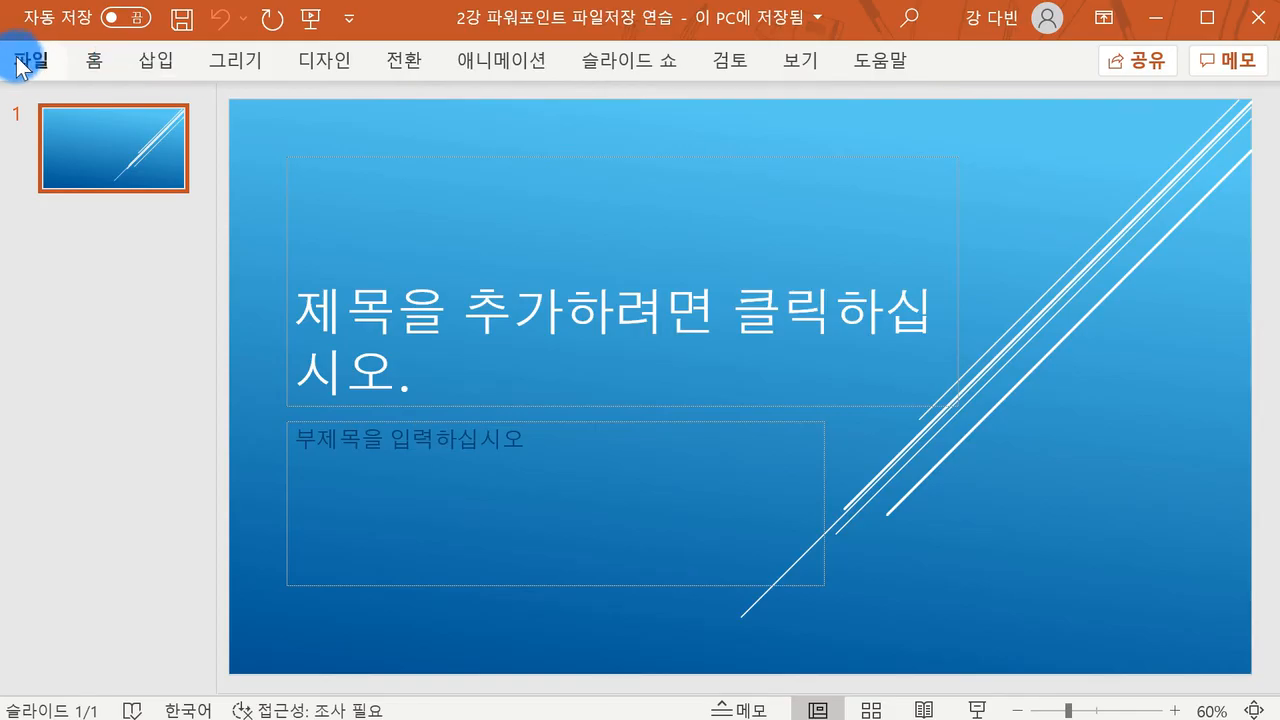
# - Export the presentation as a PDF named "2강 파워포인트 파일저장 PDF" in its current folder
pyautogui.click(18, 60)
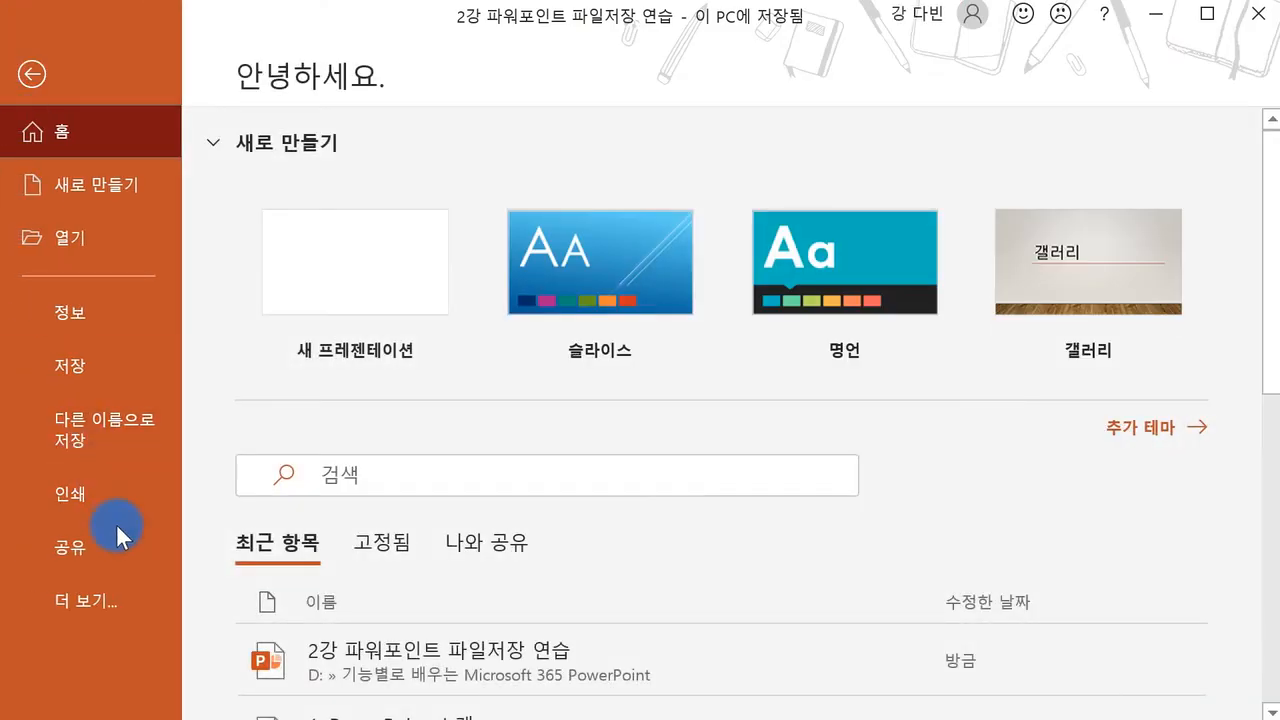
pyautogui.click(113, 598)
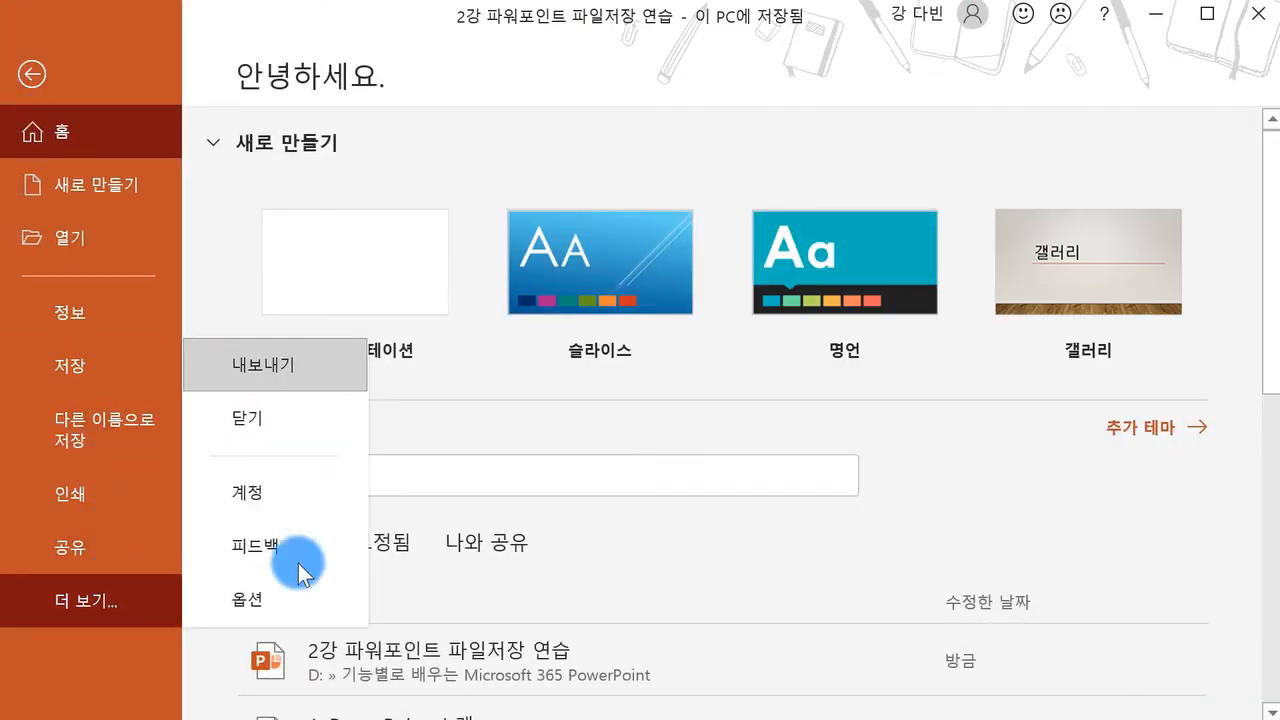
pyautogui.click(327, 383)
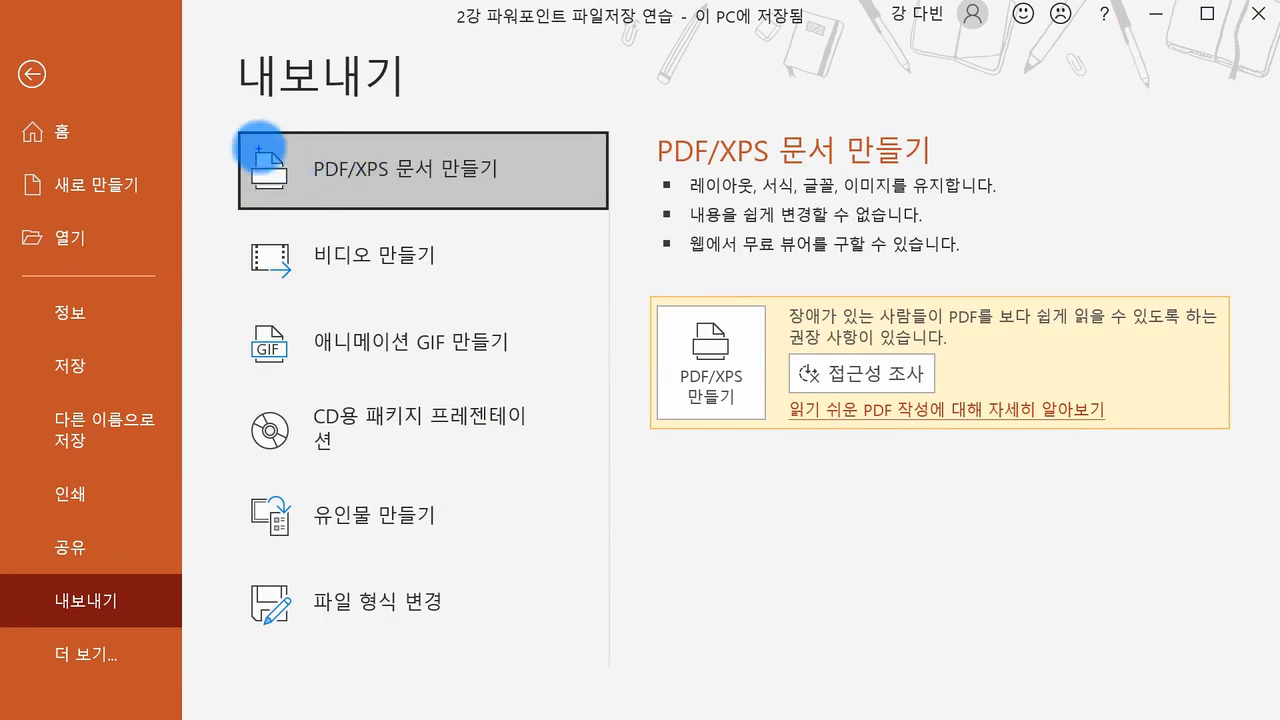
pyautogui.moveTo(241, 140); pyautogui.dragTo(283, 118)
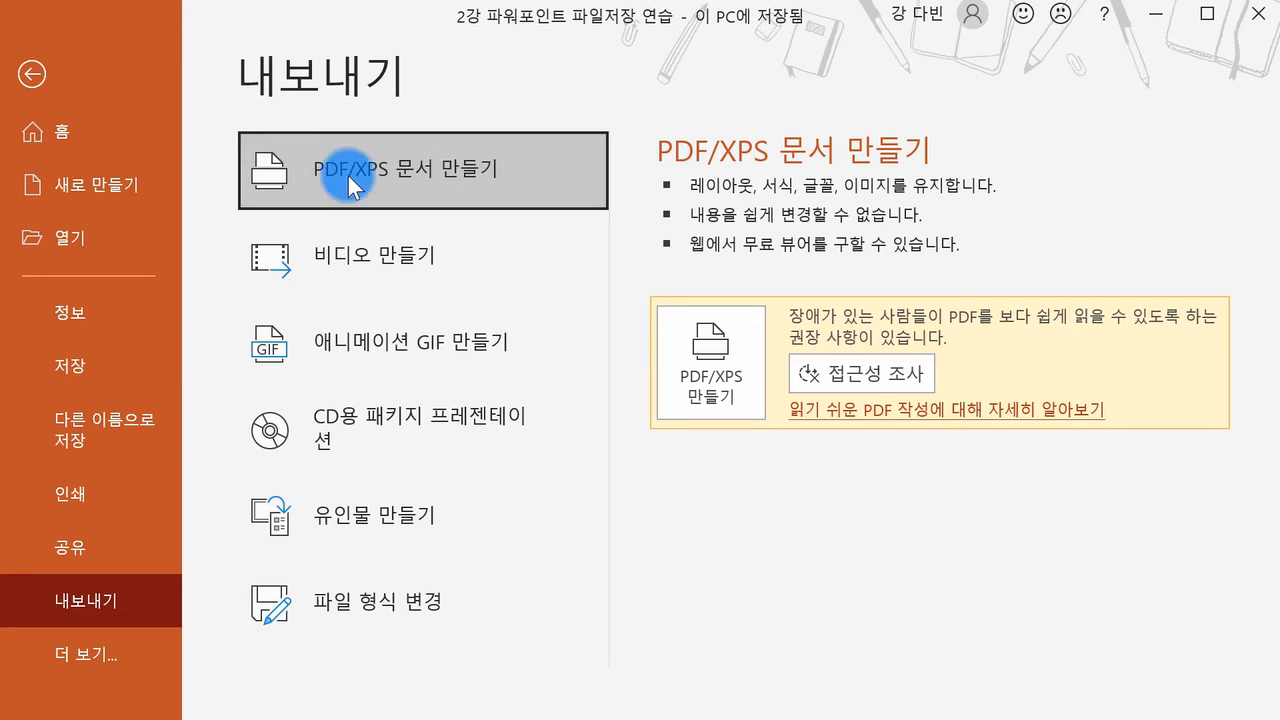
pyautogui.click(737, 350)
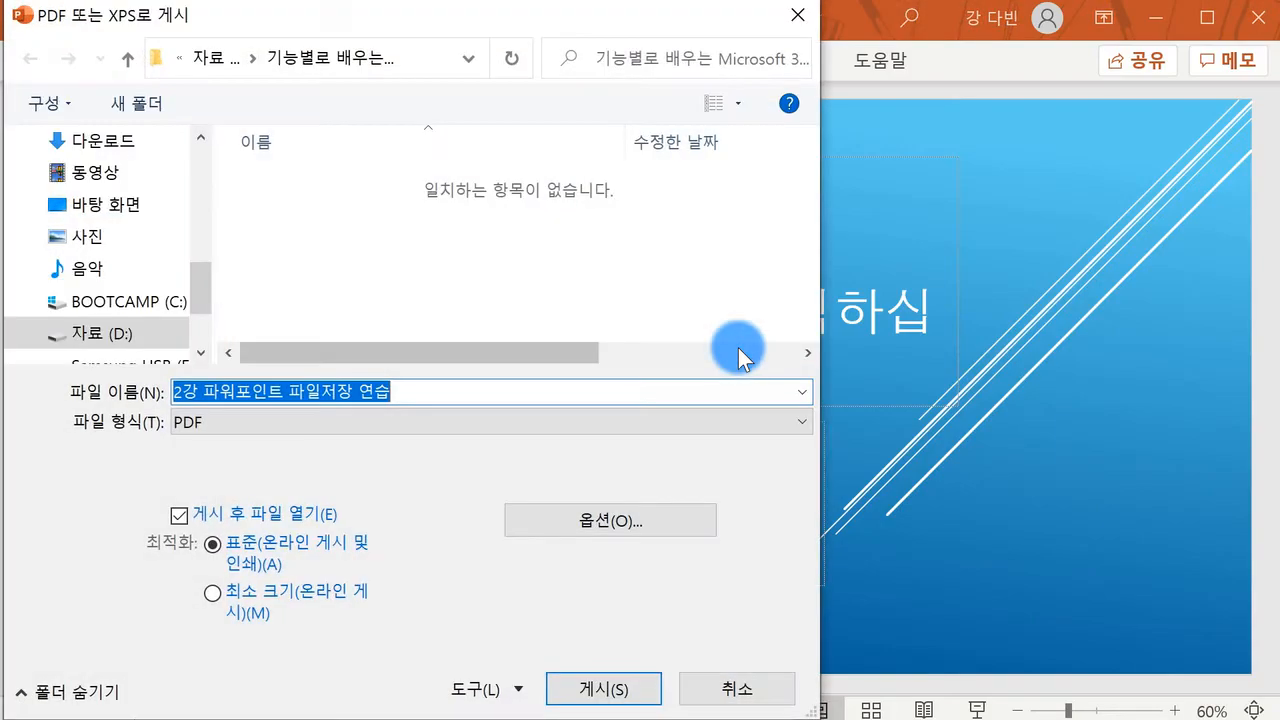
pyautogui.click(447, 393)
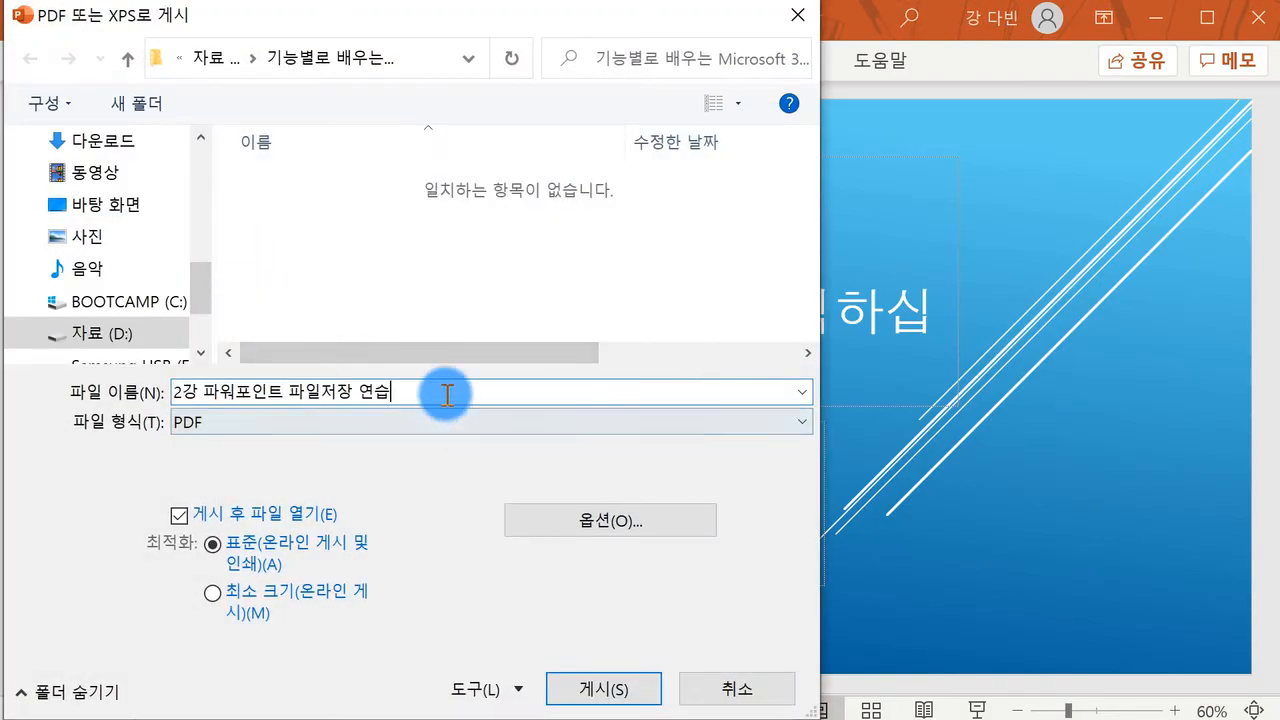
pyautogui.press('BackSpace')
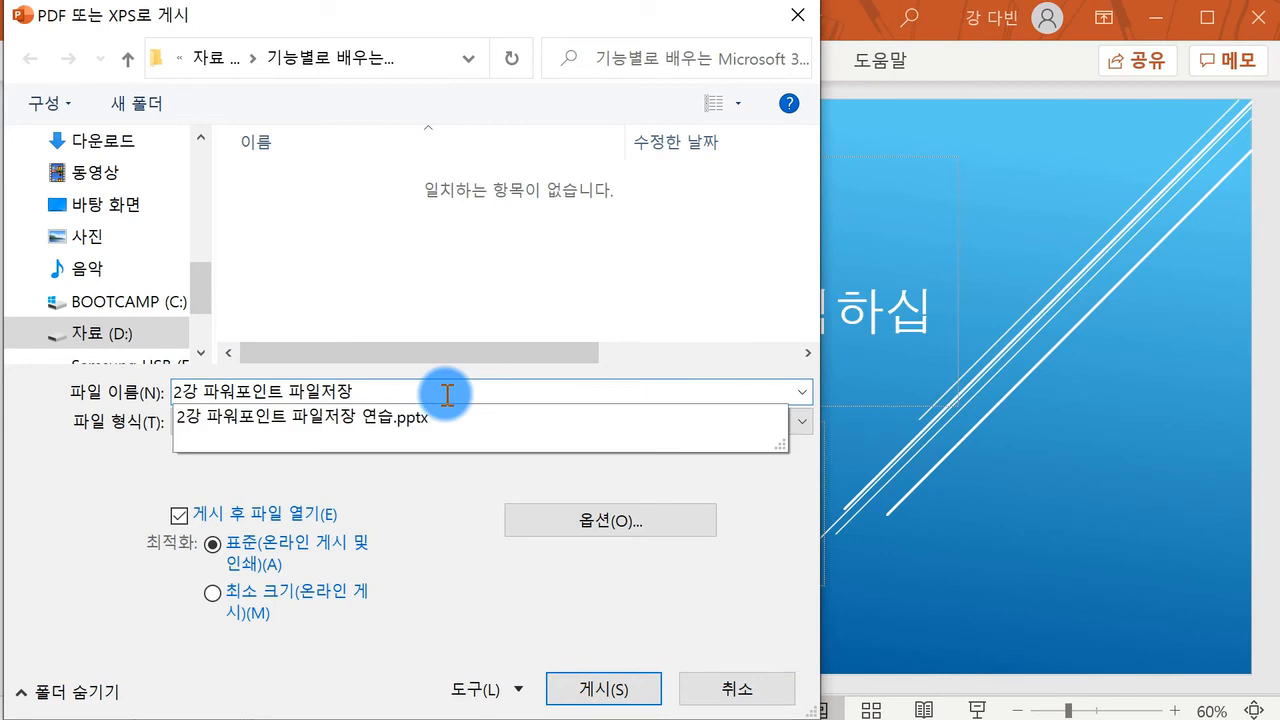
pyautogui.write('PDF')
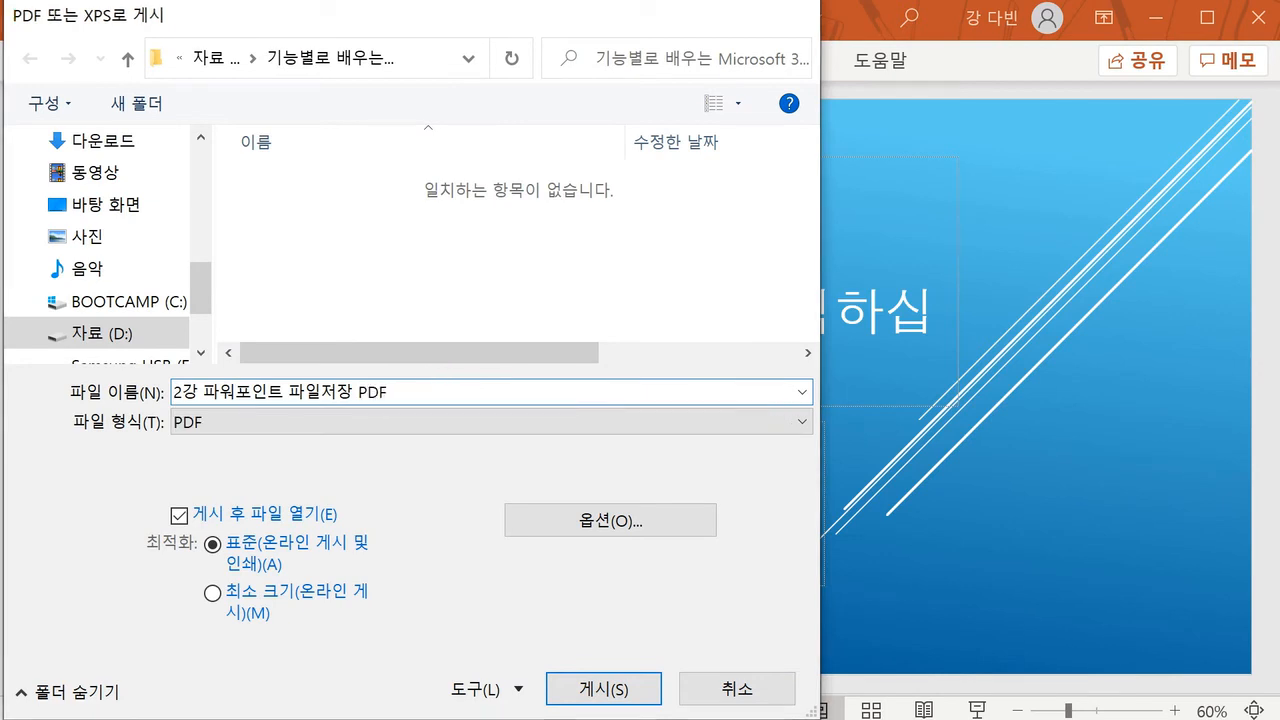
pyautogui.press('Return')
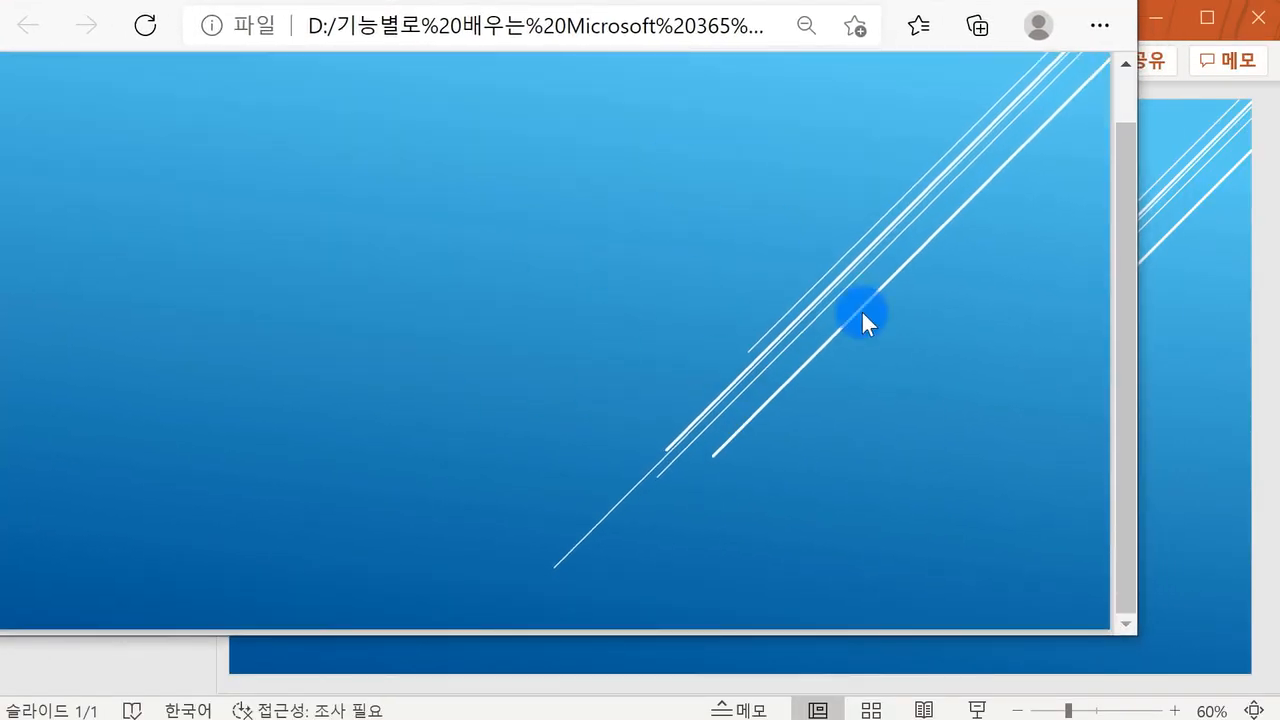
# - Look over the published PDF page in the browser and close it
pyautogui.click(862, 311)
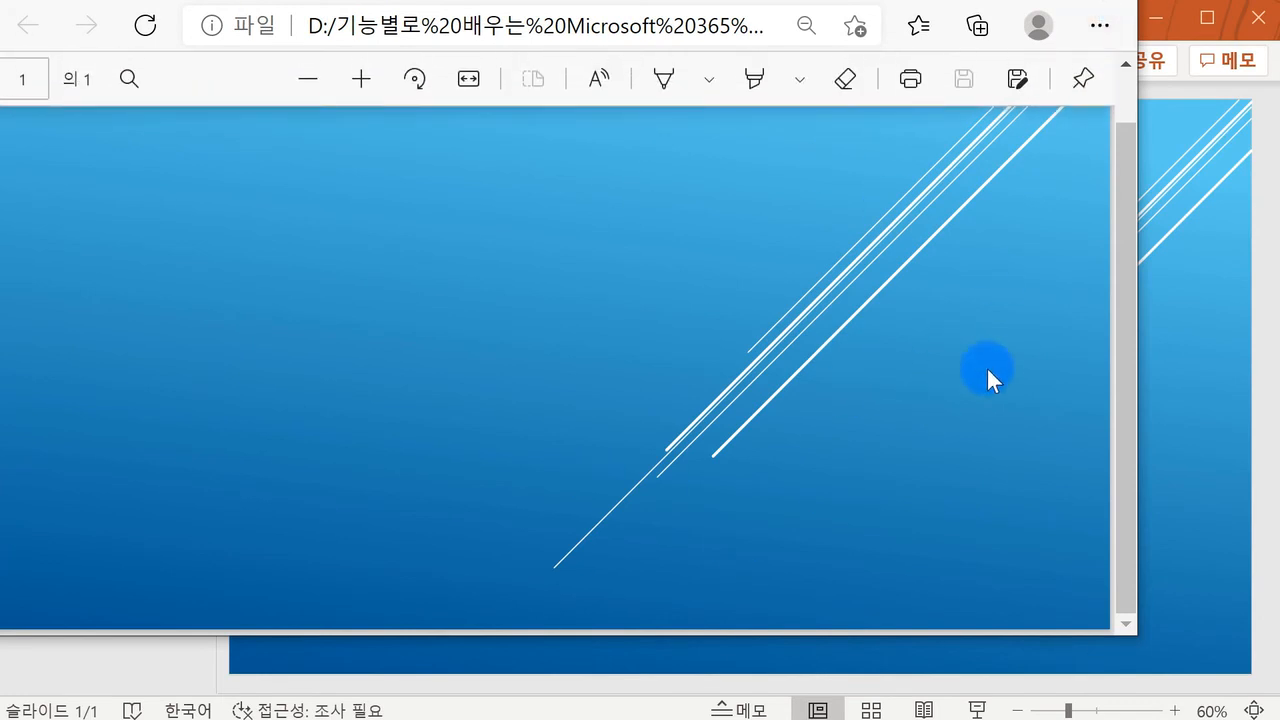
pyautogui.scroll(1, 766, 509)
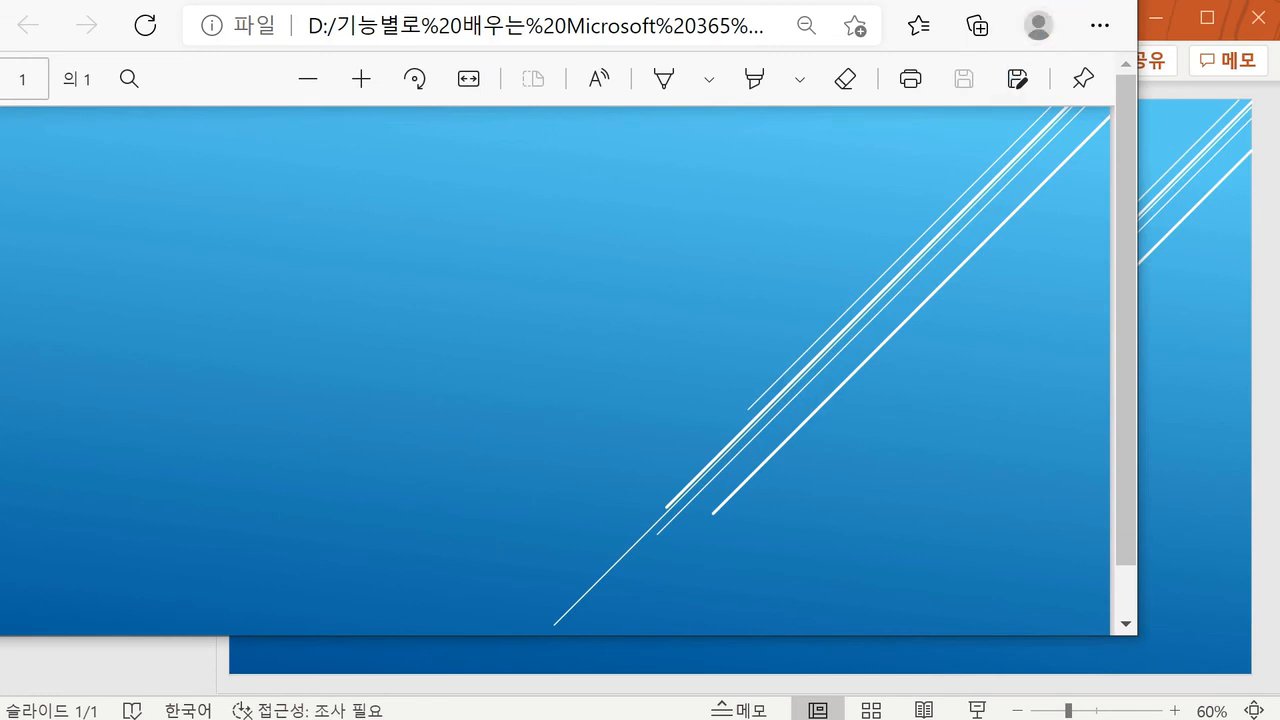
pyautogui.hotkey('alt', 'F4')
# - Examine the export options for creating a video, an animated GIF, a CD package presentation and Word handouts
pyautogui.click(31, 60)
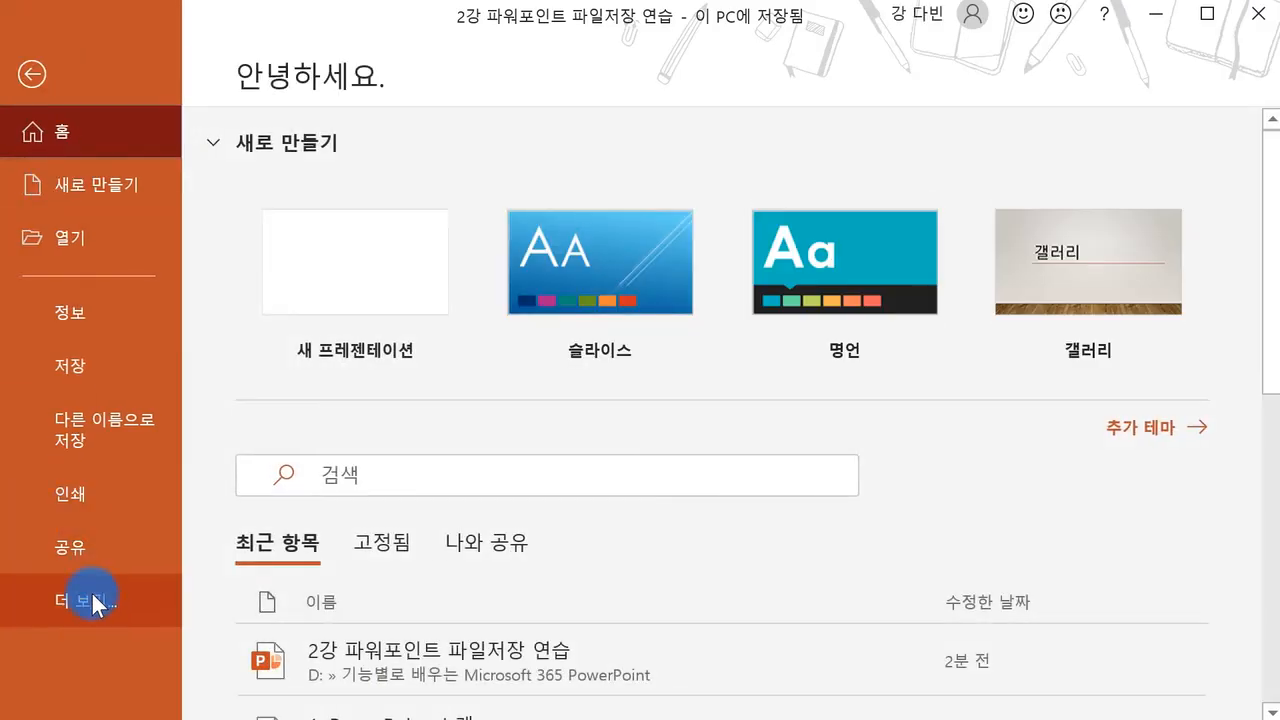
pyautogui.click(95, 603)
pyautogui.click(237, 376)
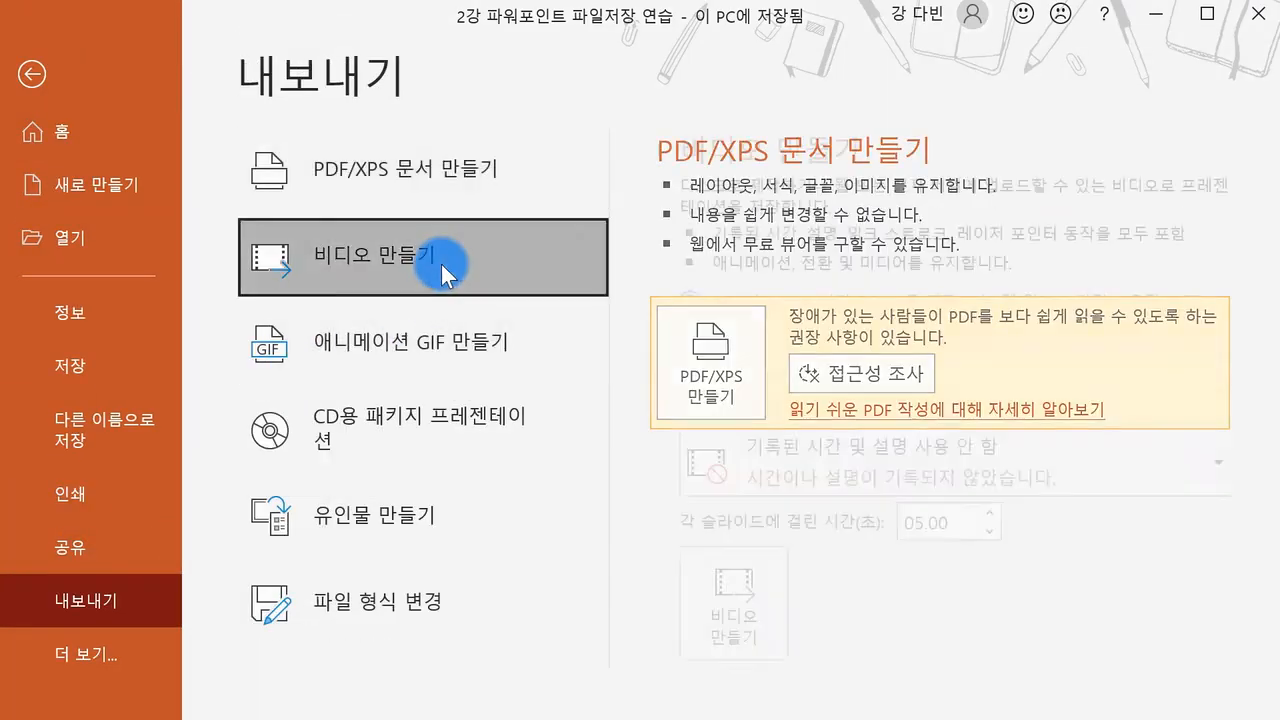
pyautogui.click(443, 265)
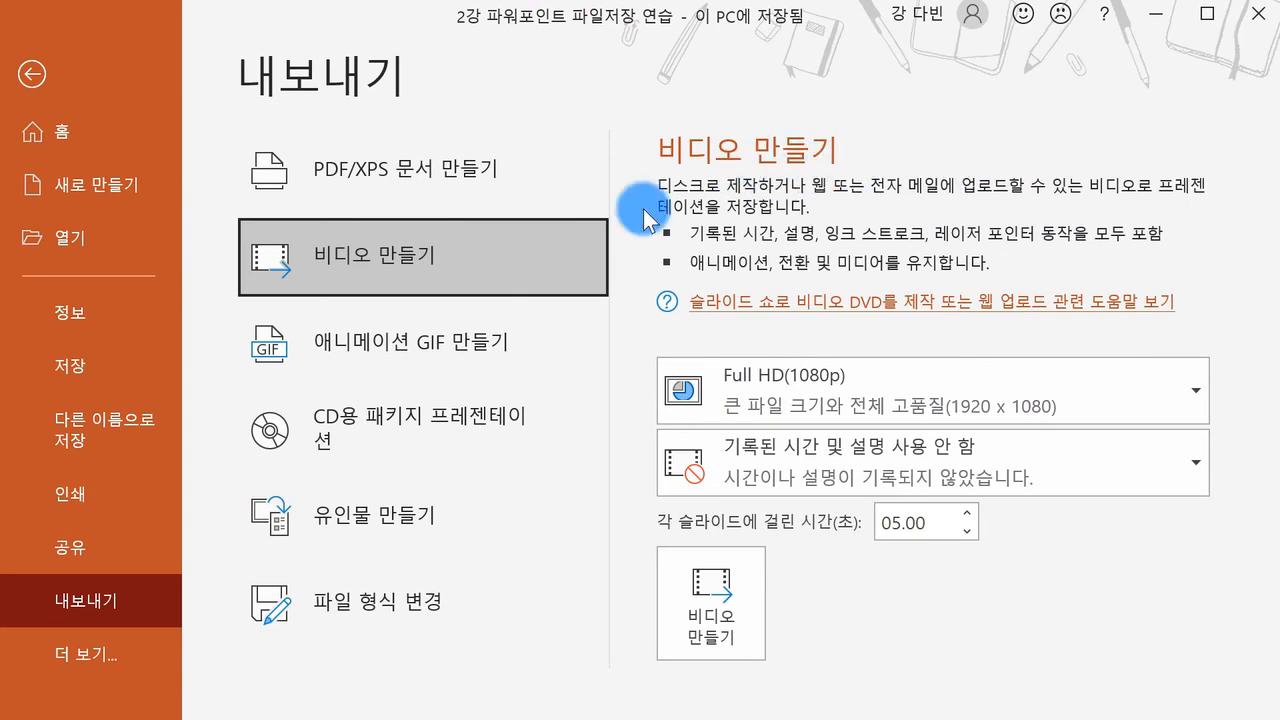
pyautogui.click(457, 343)
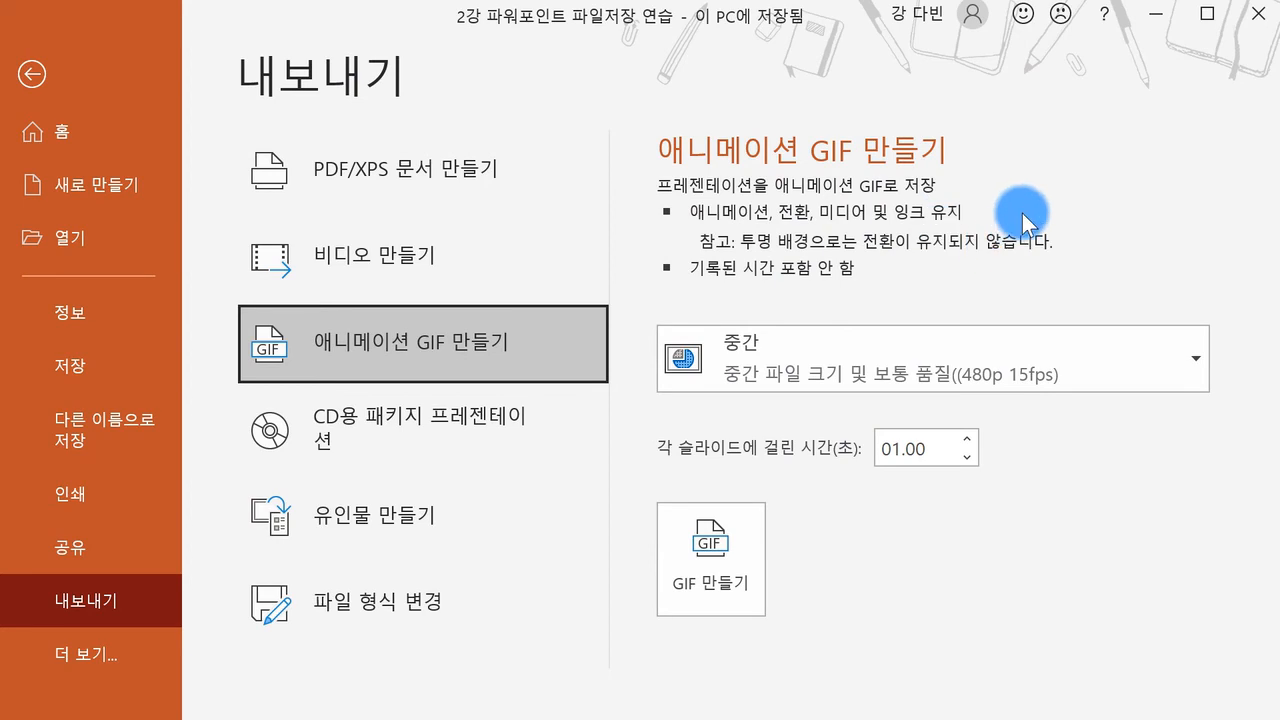
pyautogui.click(447, 432)
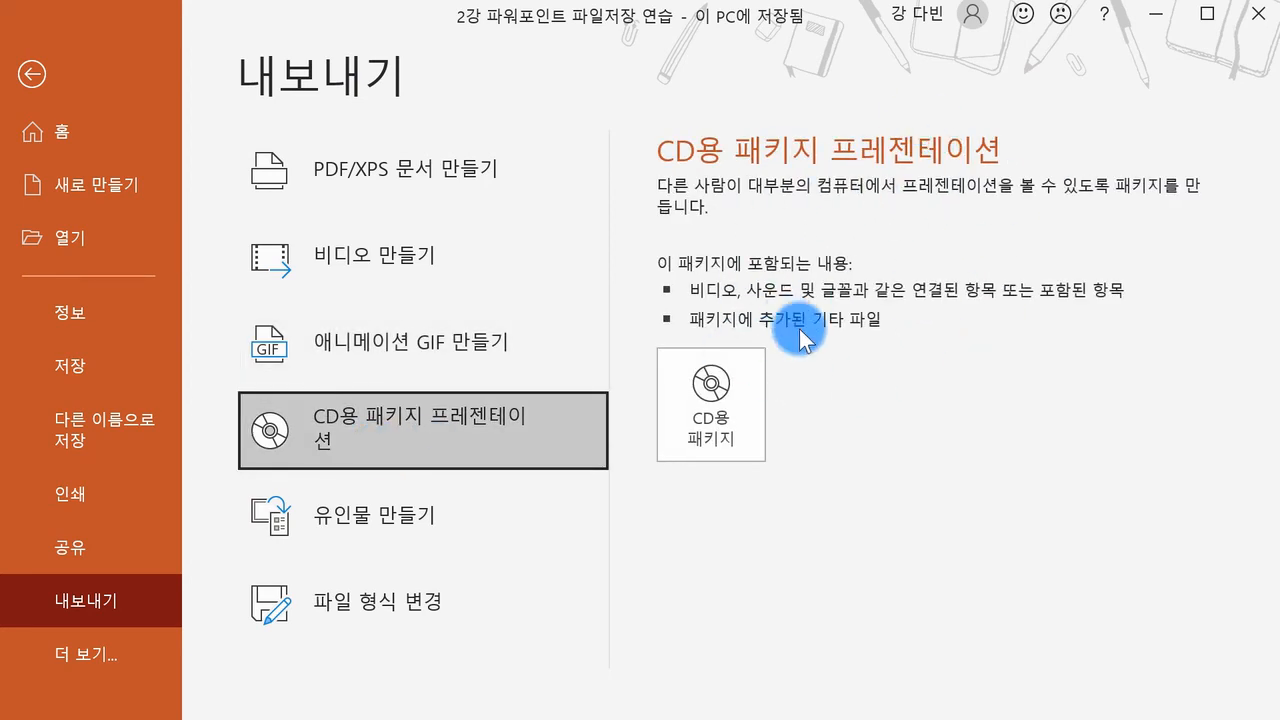
pyautogui.click(452, 516)
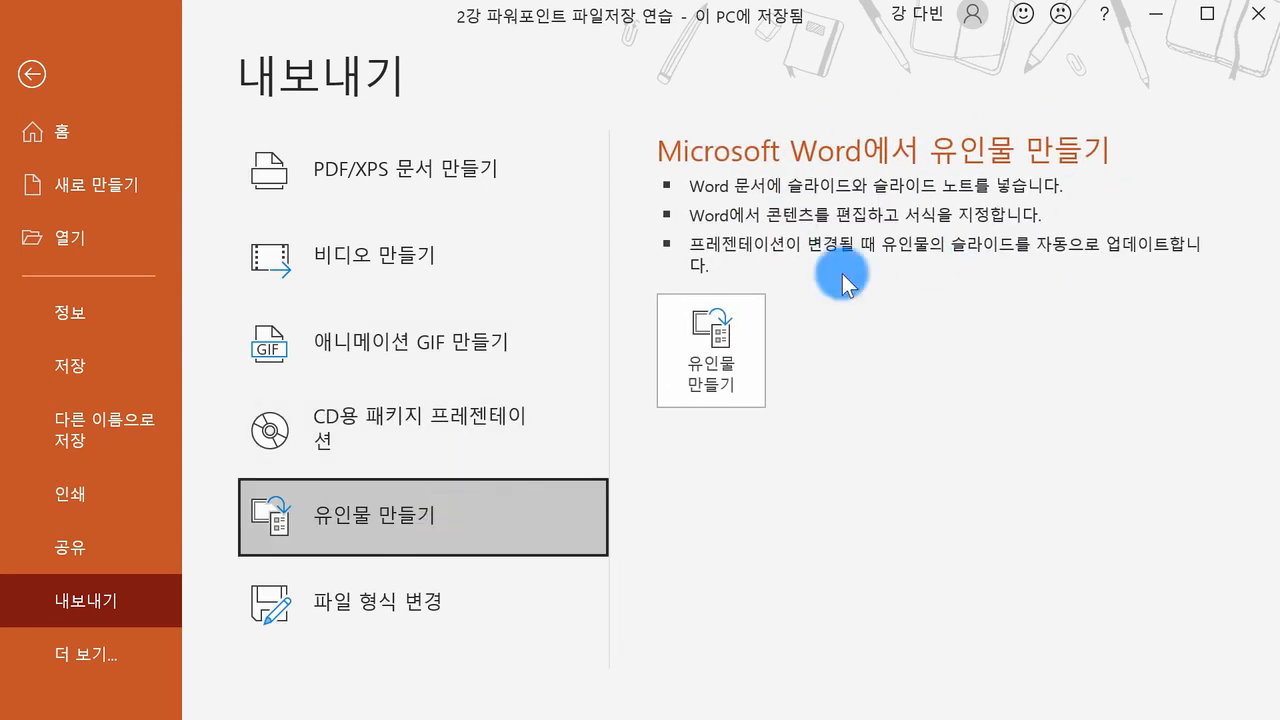
# - Examine the file type change options, from PowerPoint 97-2003, OpenDocument and template formats to PNG images, and return to the slide
pyautogui.click(535, 581)
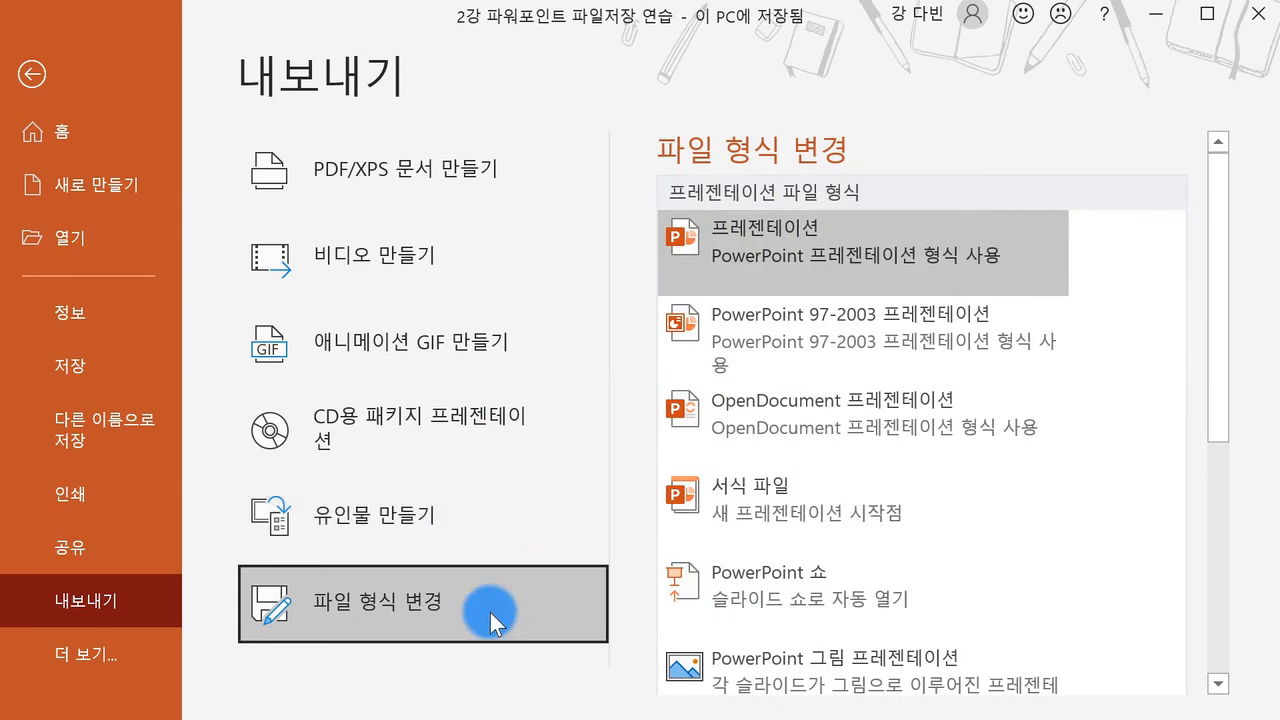
pyautogui.click(729, 326)
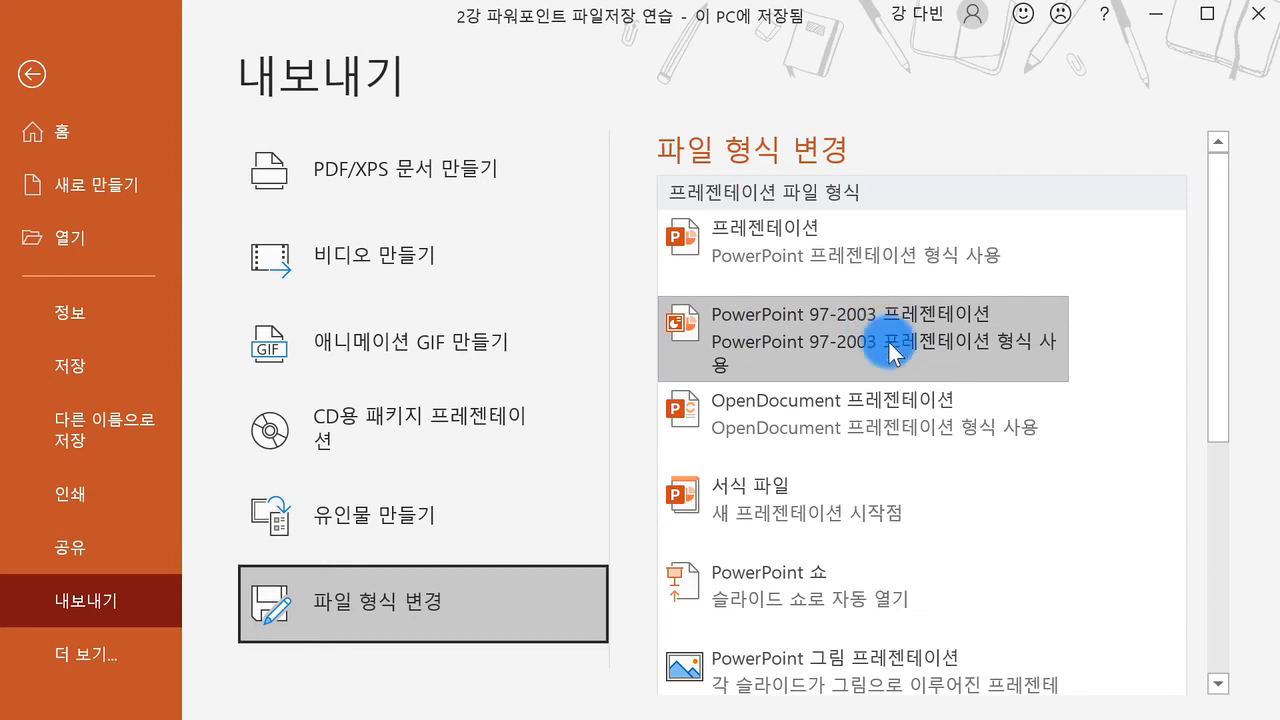
pyautogui.click(862, 400)
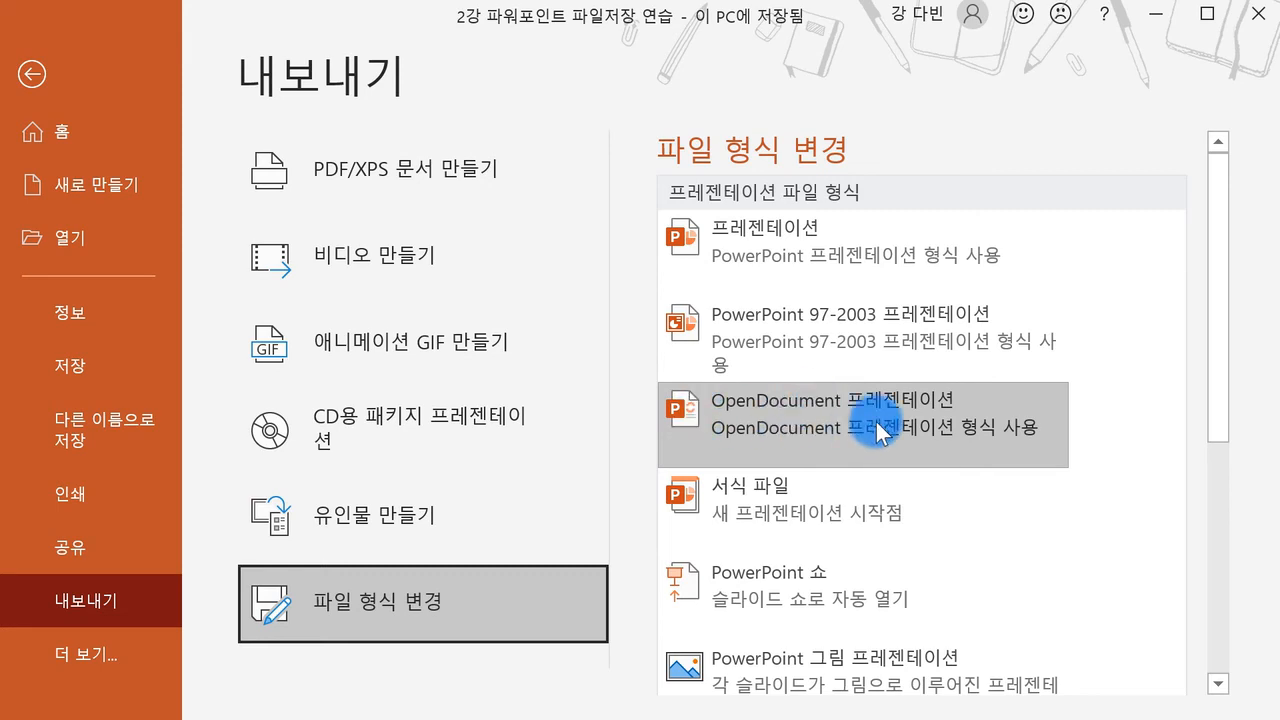
pyautogui.scroll(-2, 870, 460)
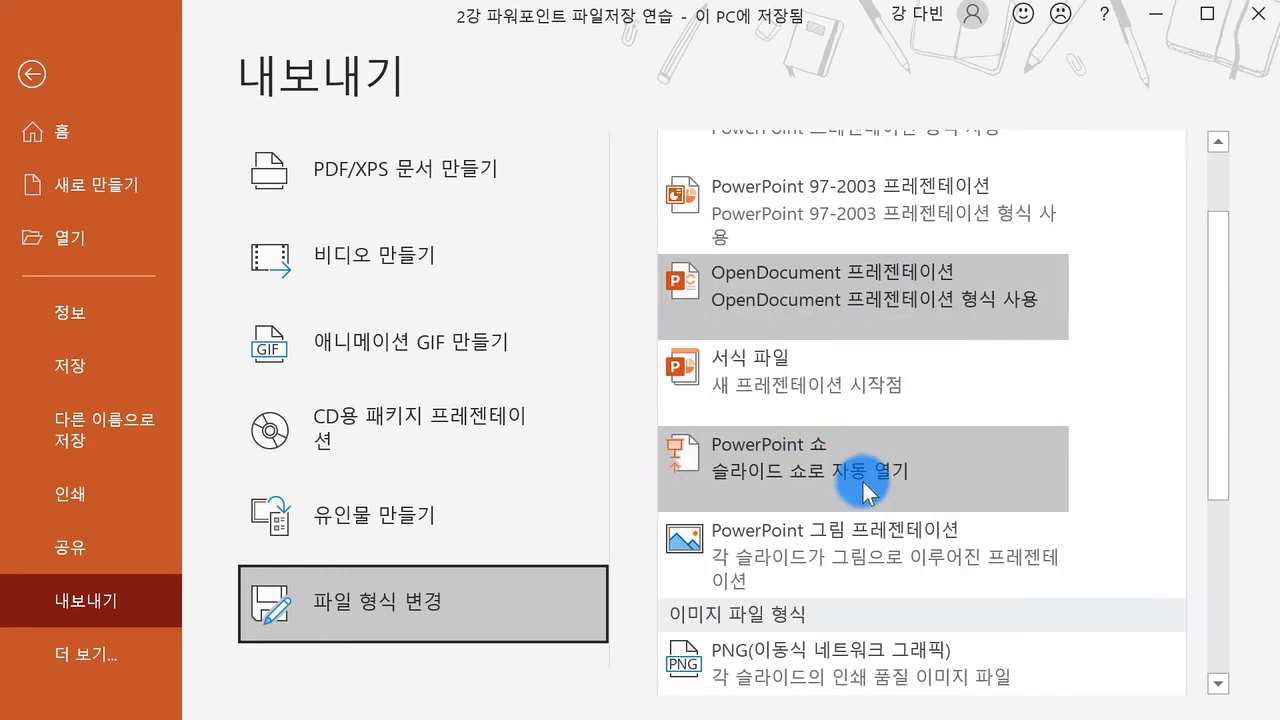
pyautogui.click(852, 394)
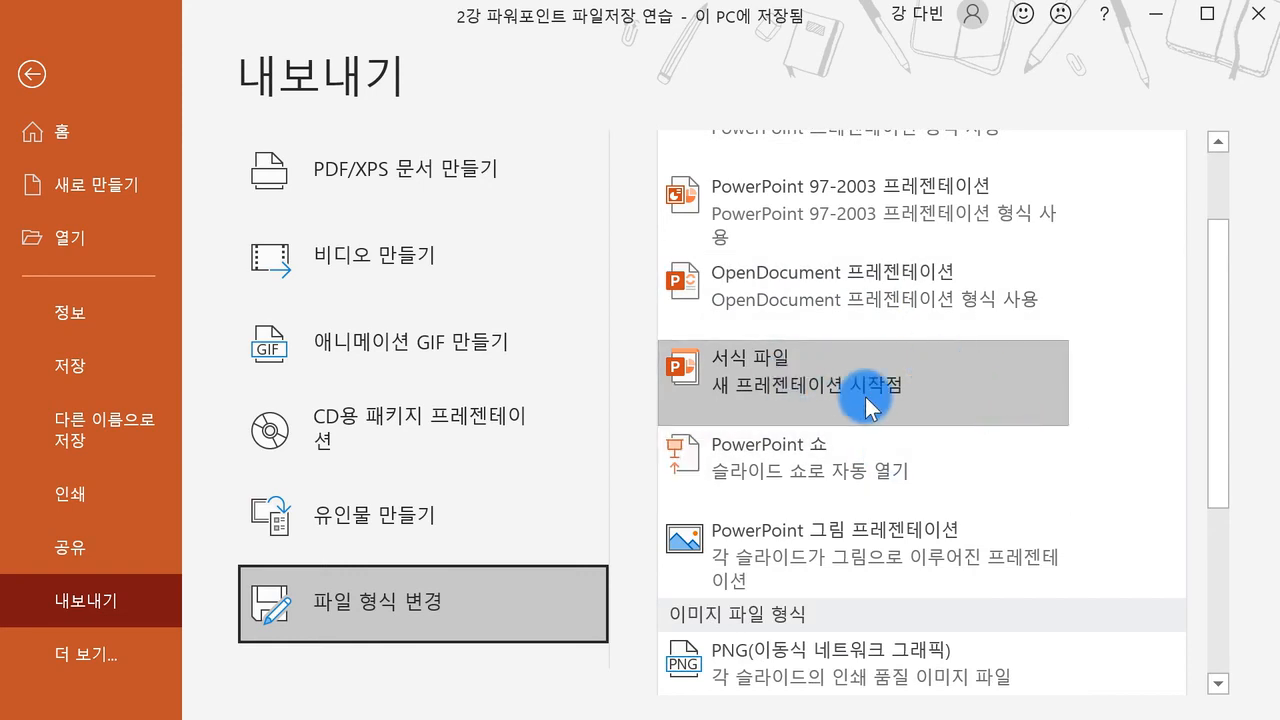
pyautogui.scroll(-3, 868, 408)
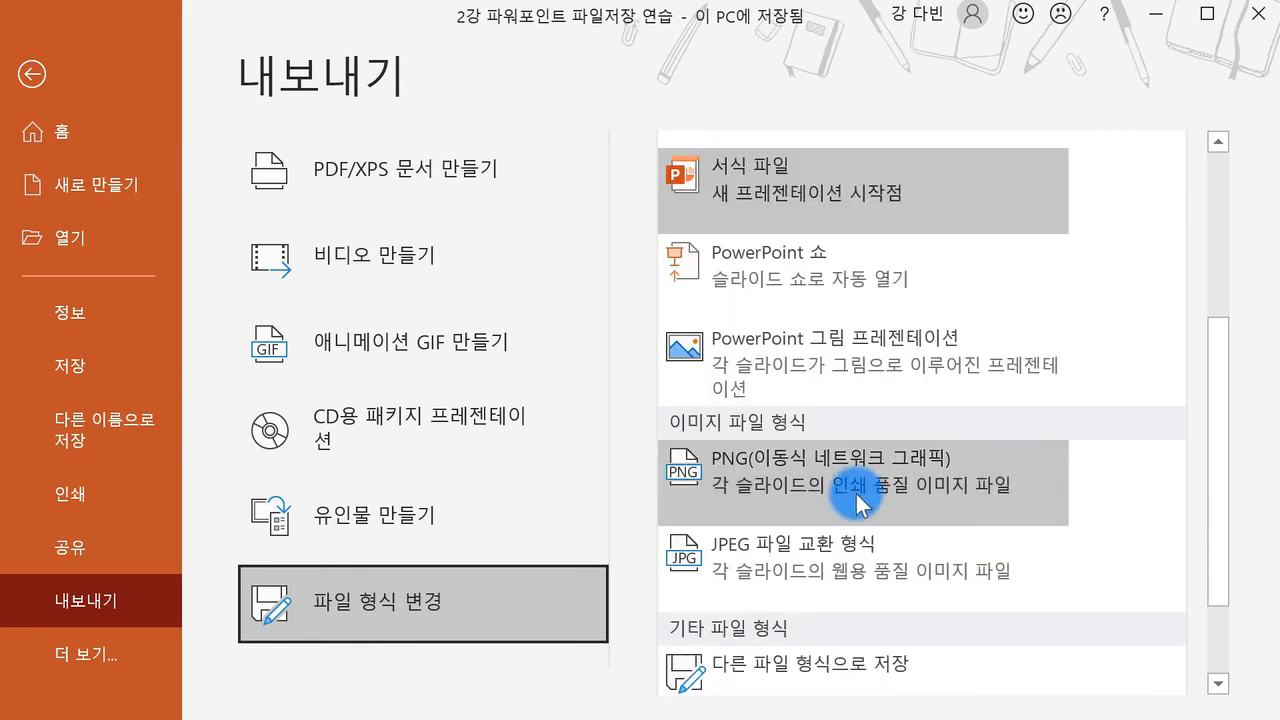
pyautogui.click(858, 486)
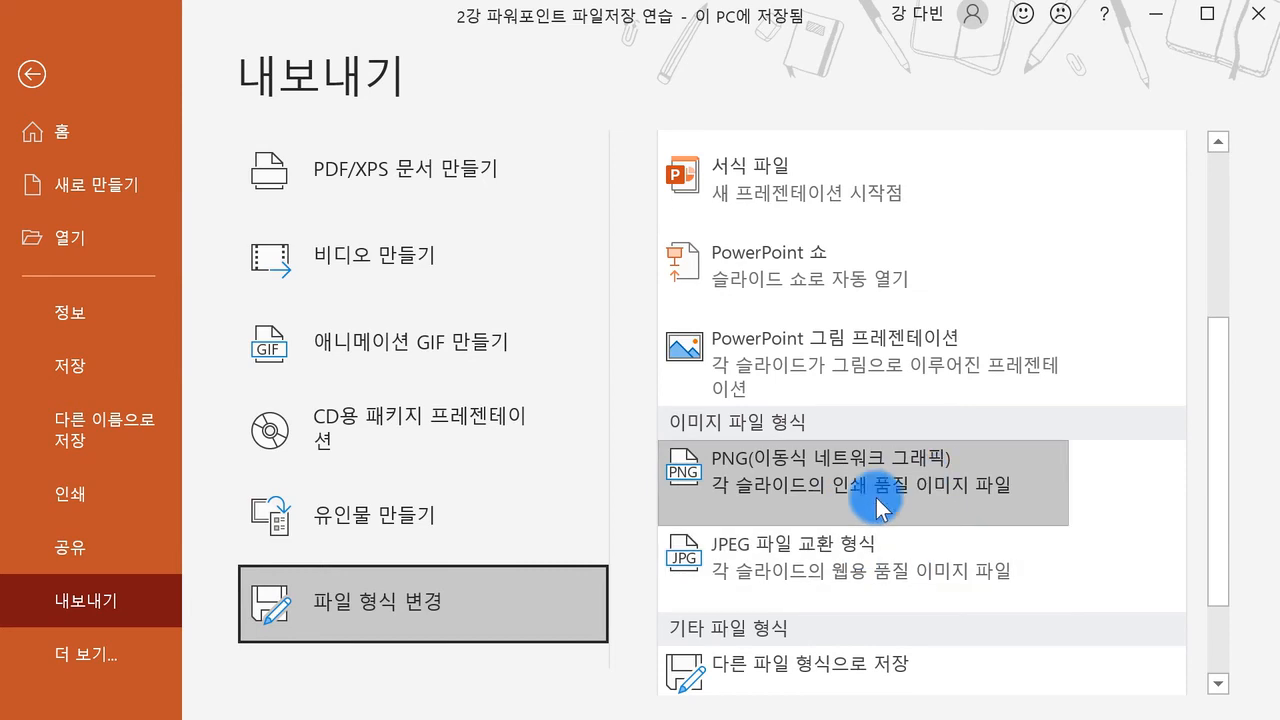
pyautogui.click(125, 60)
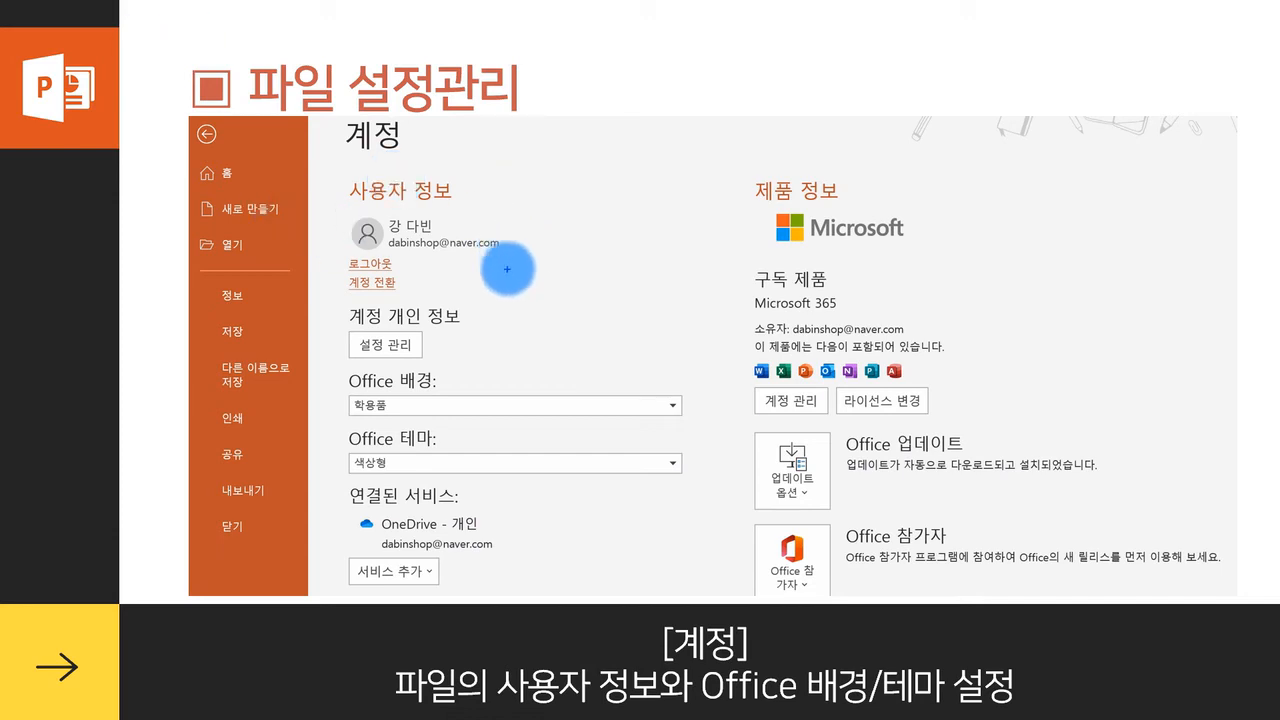
pyautogui.moveTo(499, 193); pyautogui.dragTo(510, 265)
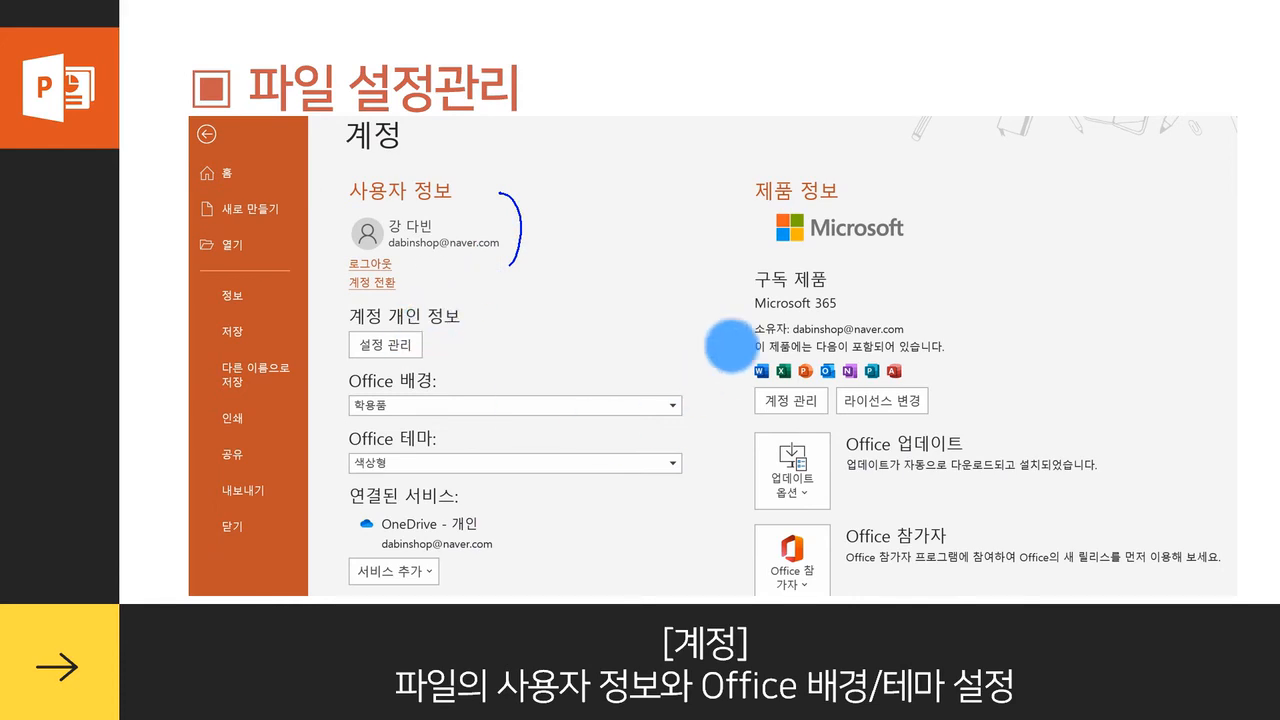
pyautogui.moveTo(900, 291); pyautogui.dragTo(939, 366)
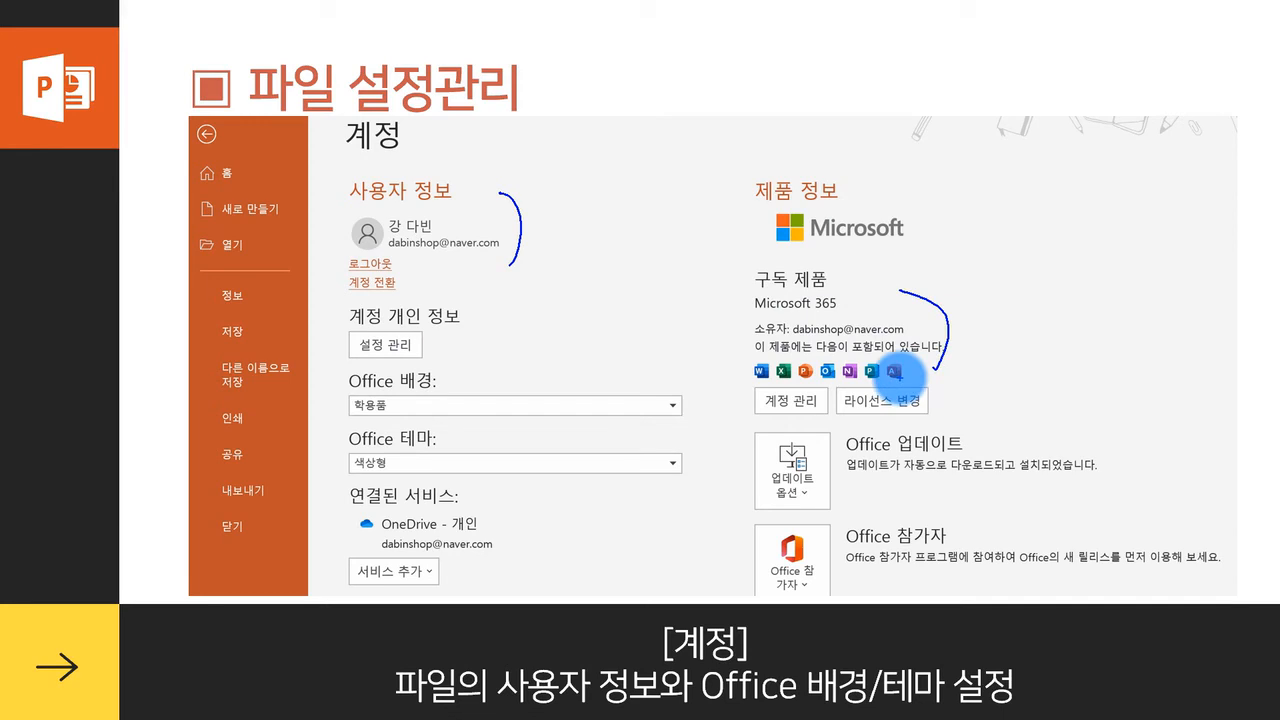
pyautogui.moveTo(445, 481)
pyautogui.mouseDown()
pyautogui.moveTo(480, 479)
pyautogui.moveTo(458, 503)
pyautogui.mouseUp()
pyautogui.moveTo(497, 388)
pyautogui.mouseDown()
pyautogui.moveTo(510, 420)
pyautogui.moveTo(531, 378)
pyautogui.mouseUp()
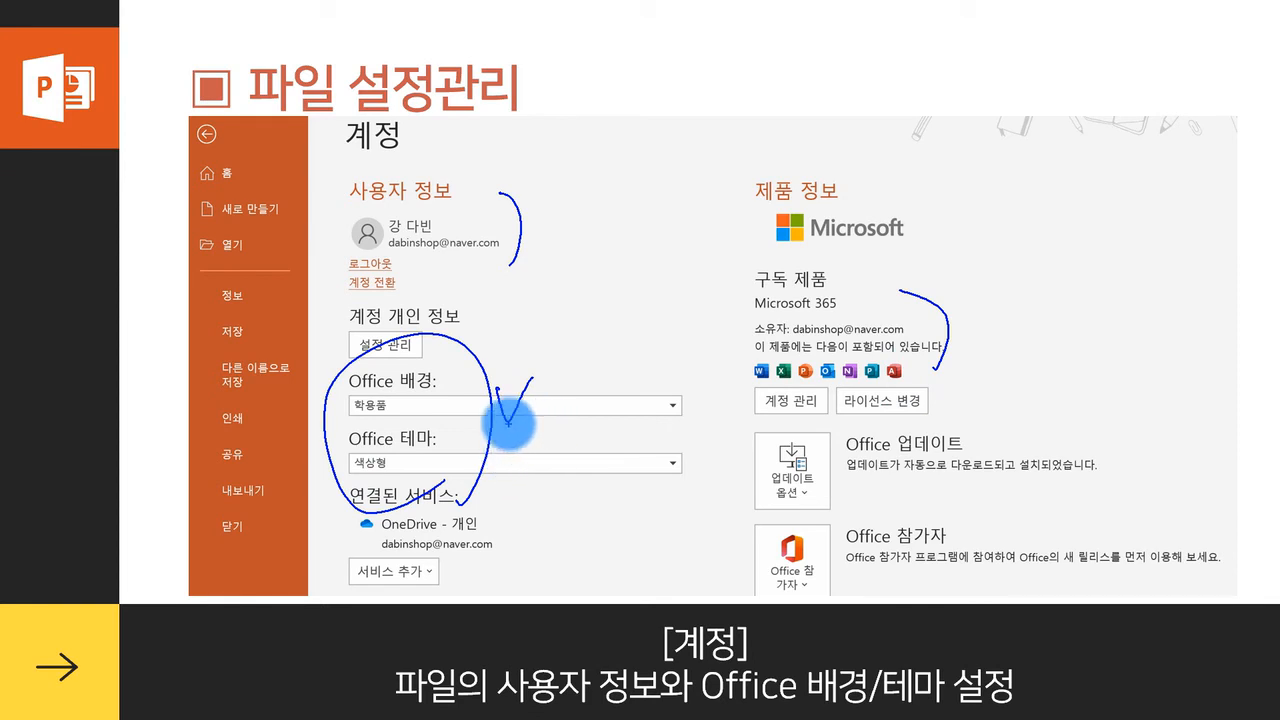
pyautogui.press('Escape')
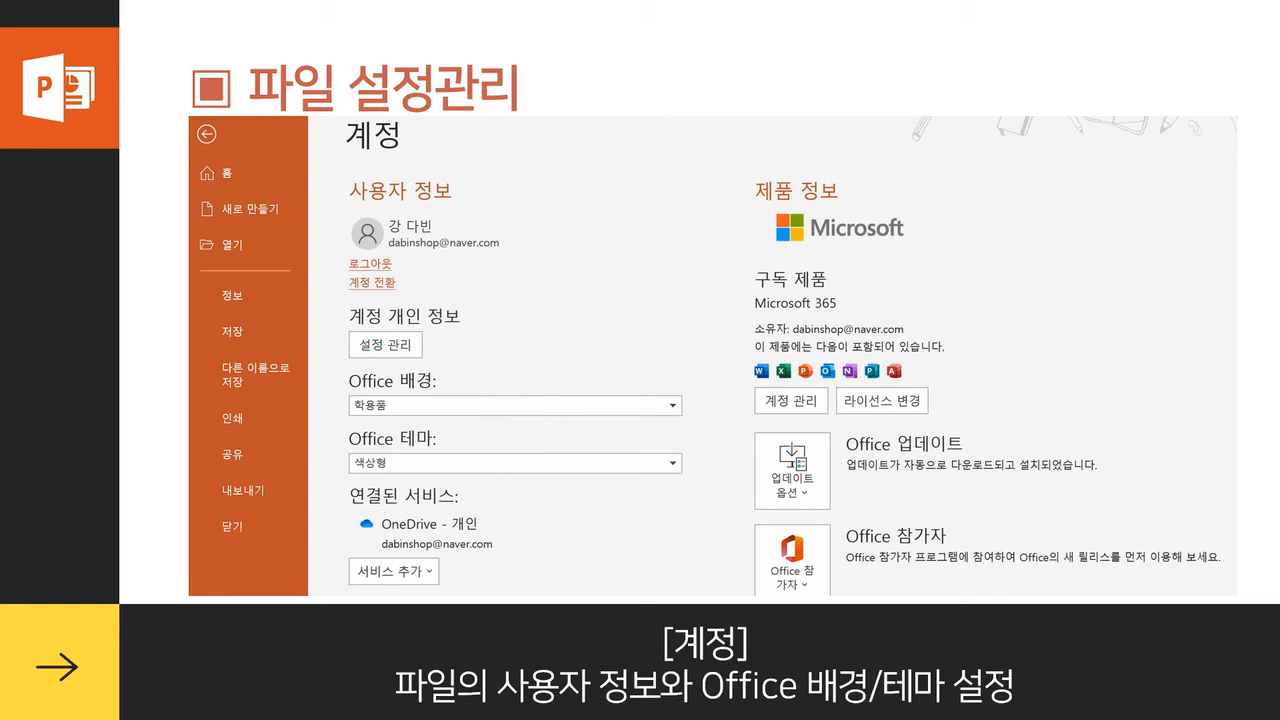
pyautogui.moveTo(616, 719)
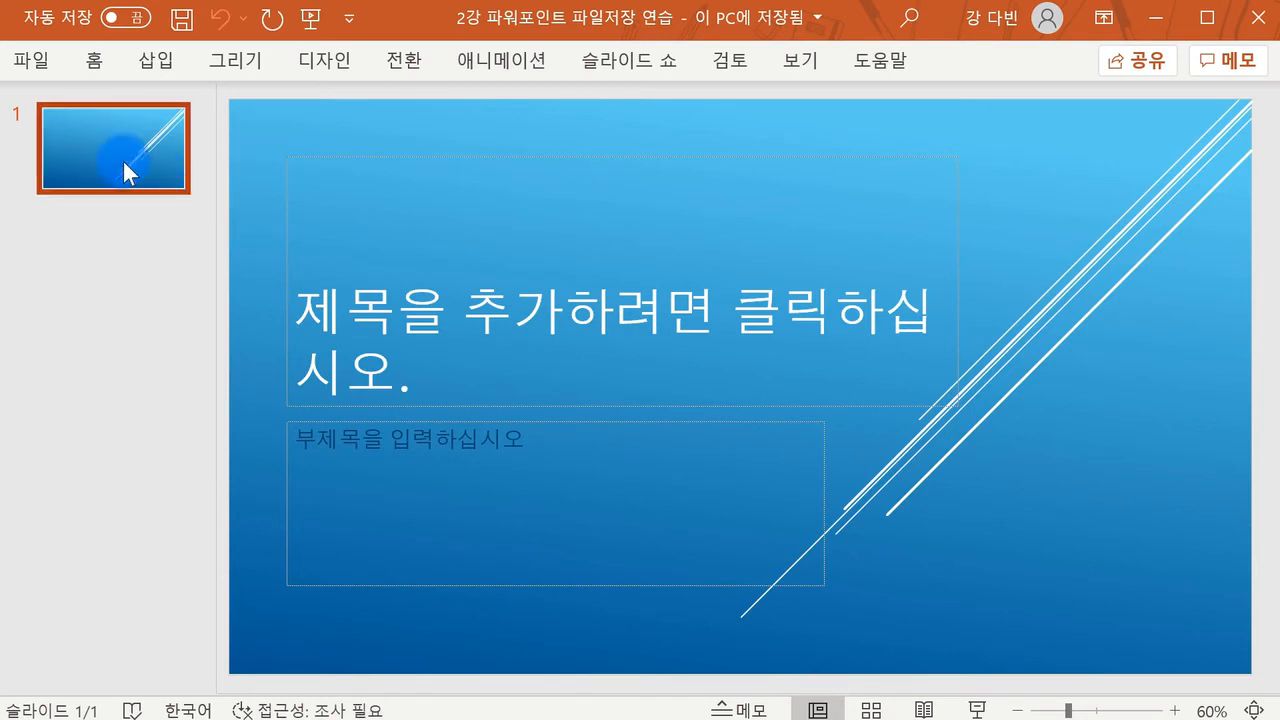
# - Open the account page and examine the user information and the subscribed Microsoft 365 product information
pyautogui.click(47, 66)
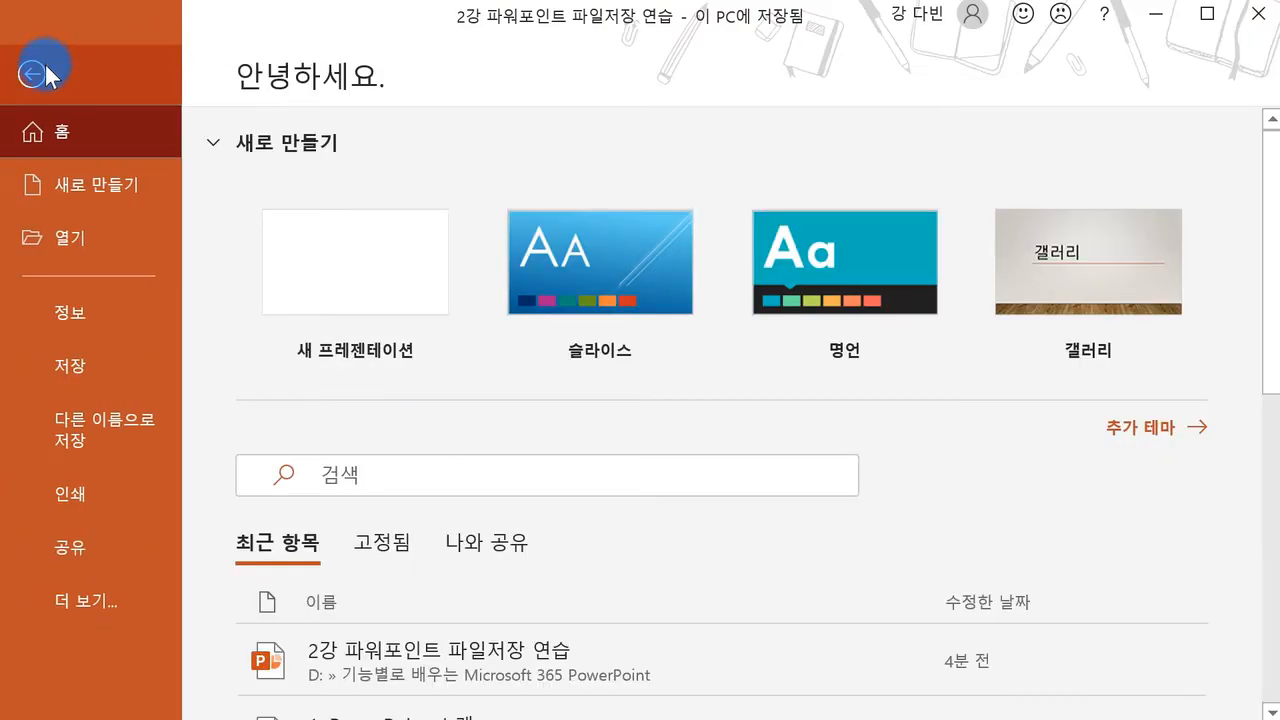
pyautogui.click(122, 609)
pyautogui.click(277, 496)
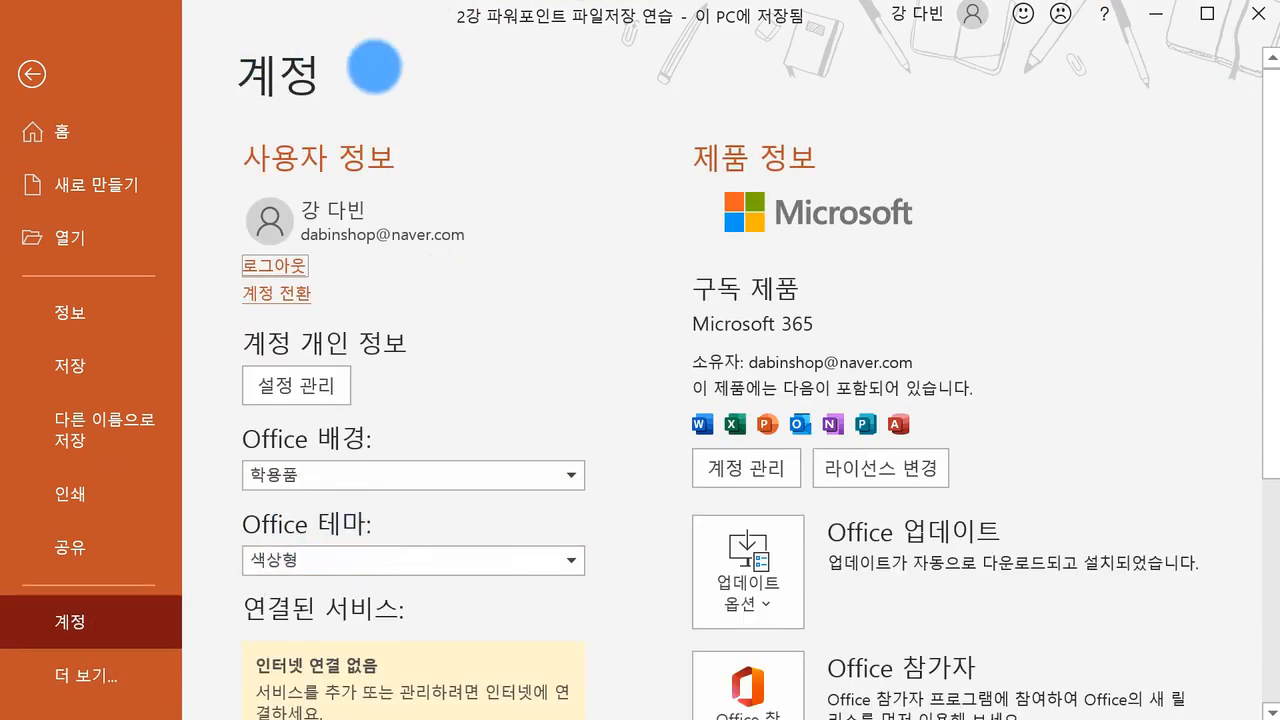
pyautogui.moveTo(446, 257)
pyautogui.mouseDown()
pyautogui.moveTo(357, 266)
pyautogui.moveTo(442, 180)
pyautogui.moveTo(420, 266)
pyautogui.mouseUp()
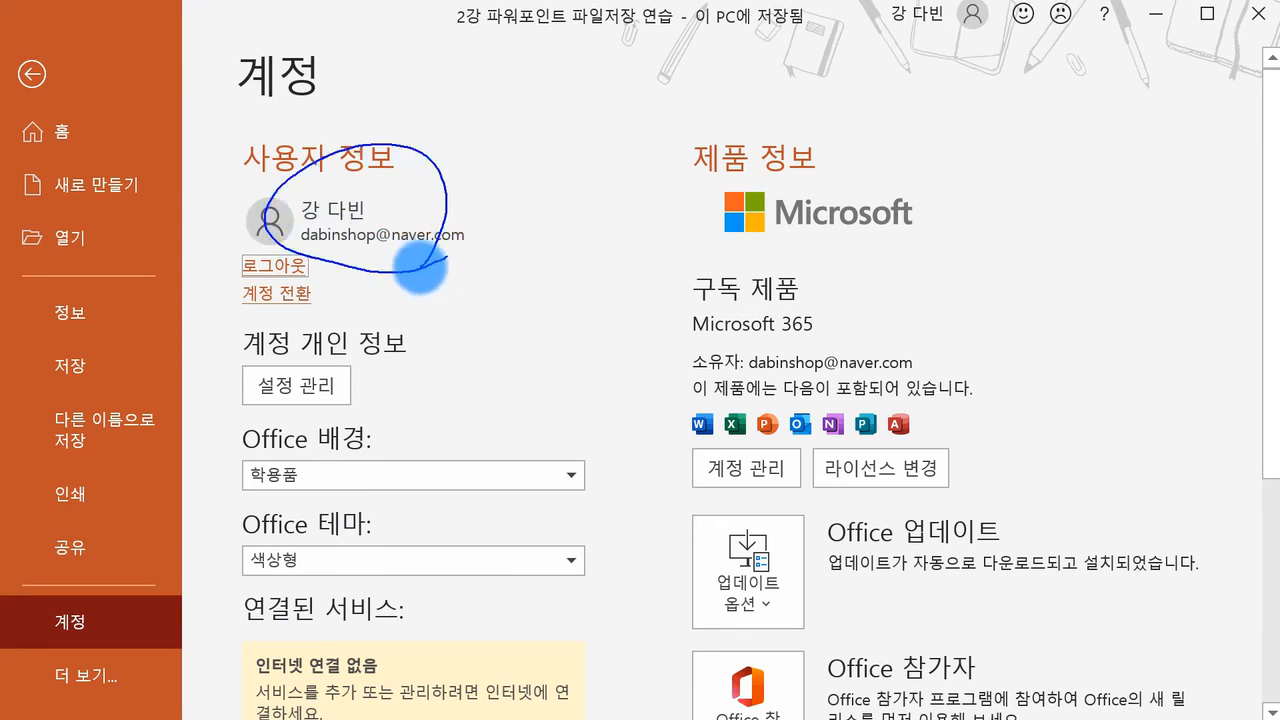
pyautogui.moveTo(848, 180); pyautogui.dragTo(890, 175)
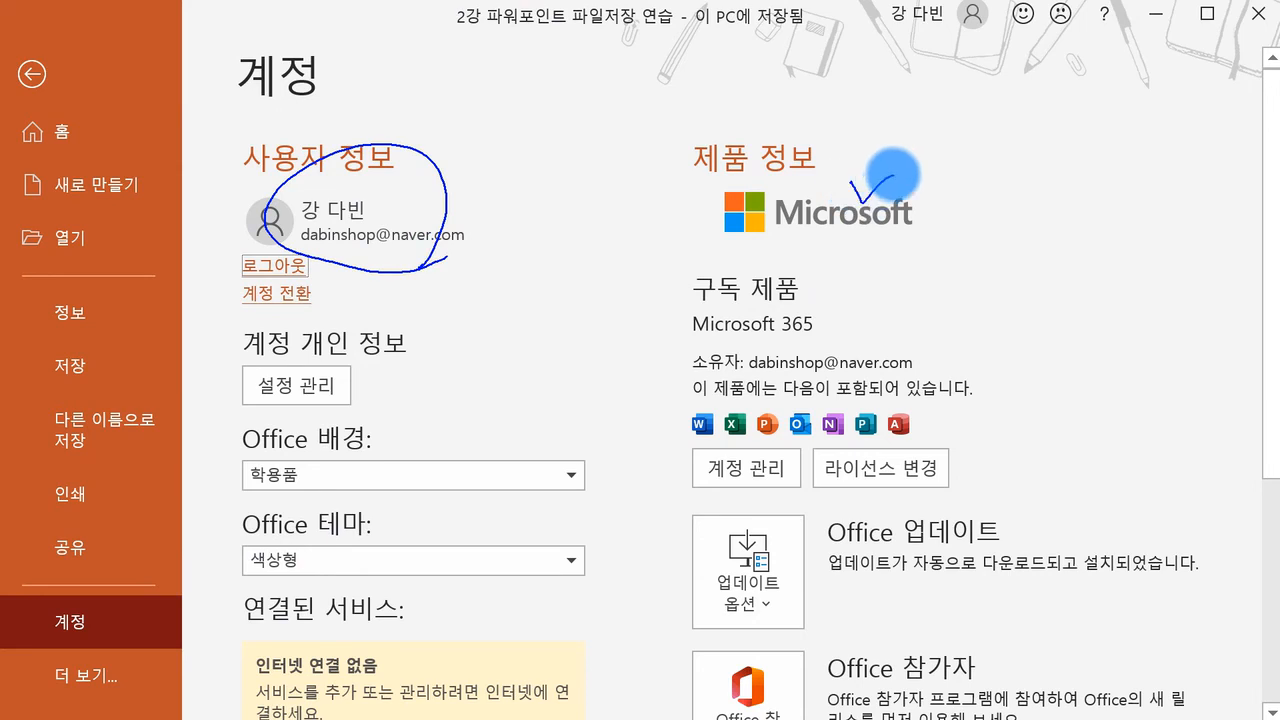
pyautogui.moveTo(697, 267); pyautogui.dragTo(693, 447)
pyautogui.moveTo(948, 282)
pyautogui.mouseDown()
pyautogui.moveTo(980, 334)
pyautogui.moveTo(962, 412)
pyautogui.mouseUp()
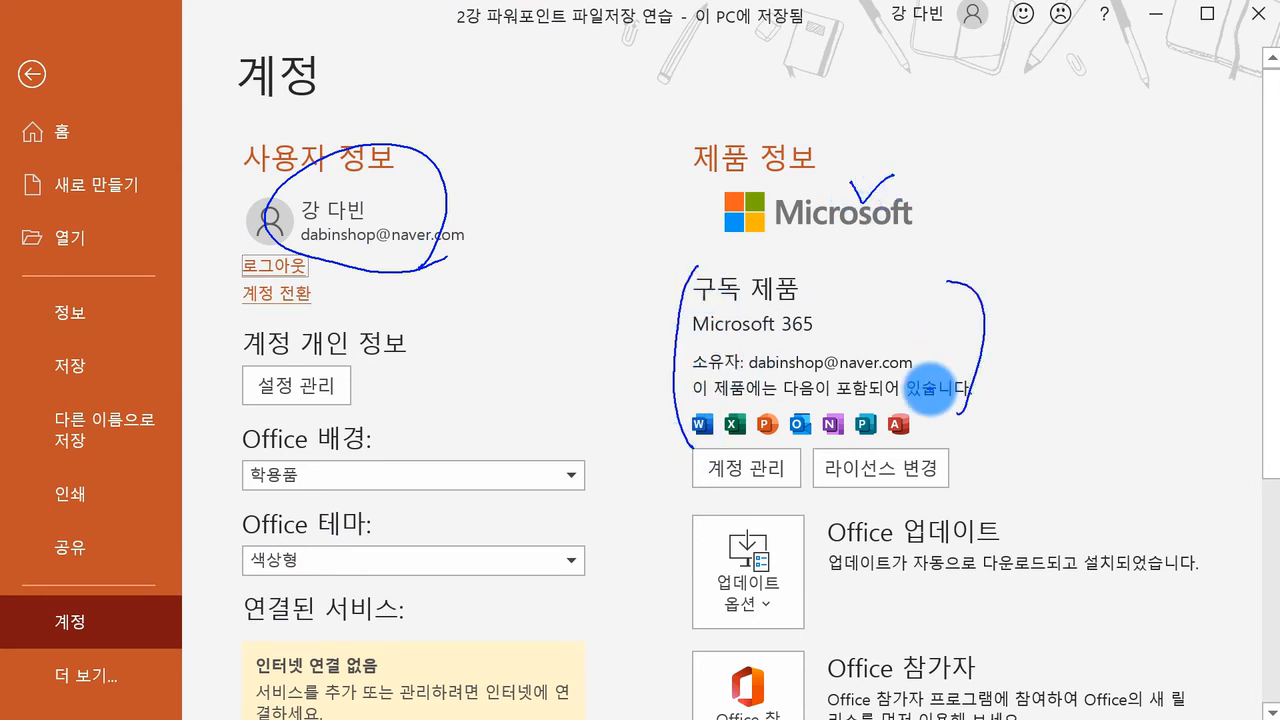
pyautogui.press('Escape')
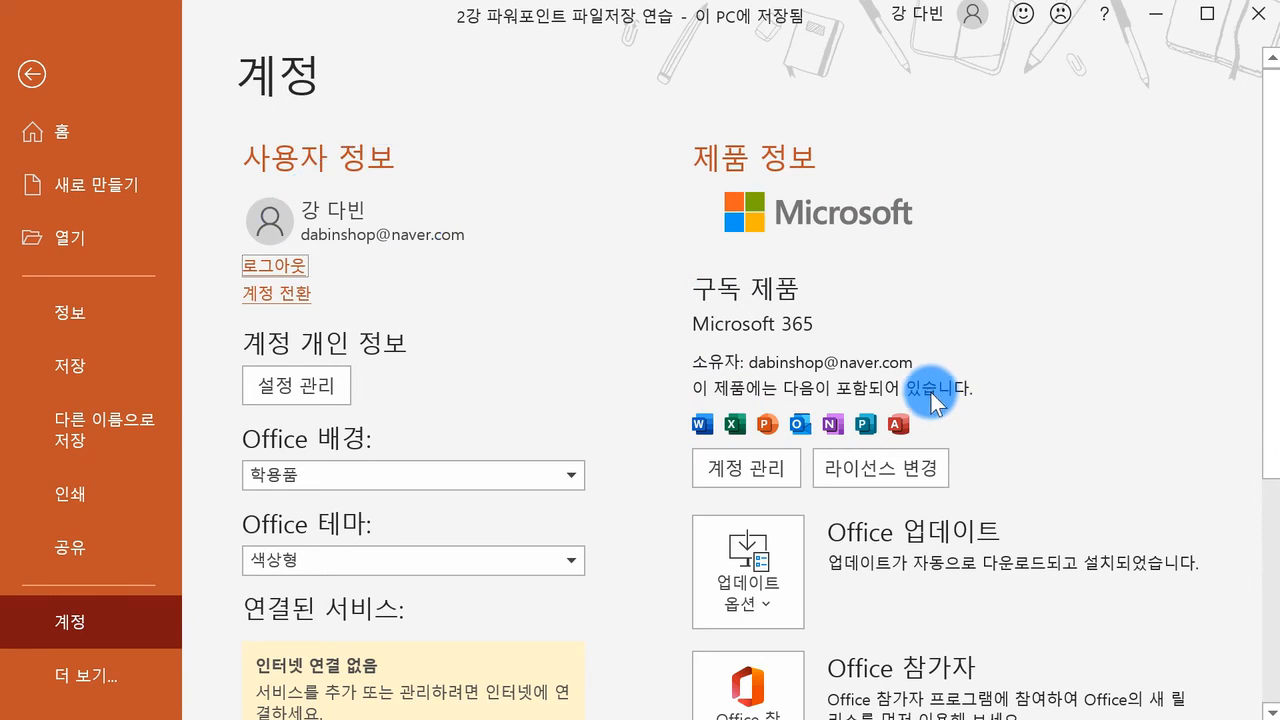
# - Preview the available Office backgrounds, including 구름, and keep 학용품 as the background
pyautogui.scroll(-1, 382, 360)
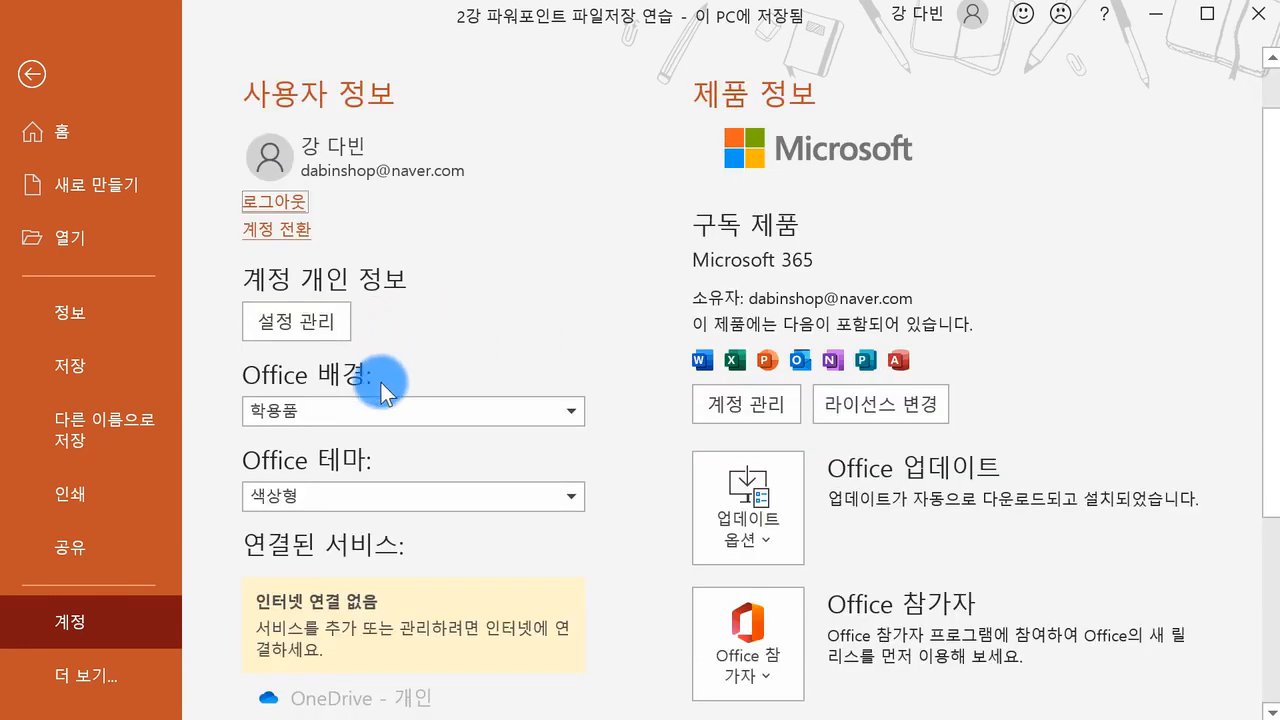
pyautogui.click(327, 412)
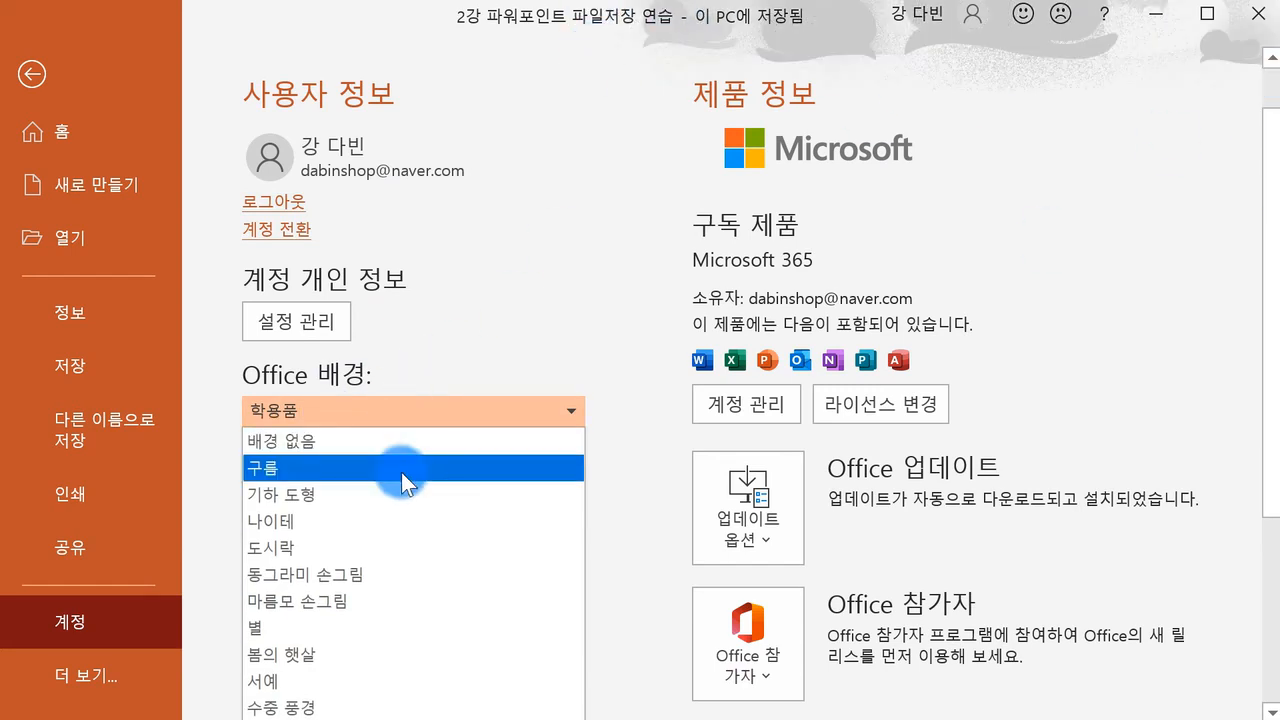
pyautogui.click(390, 718)
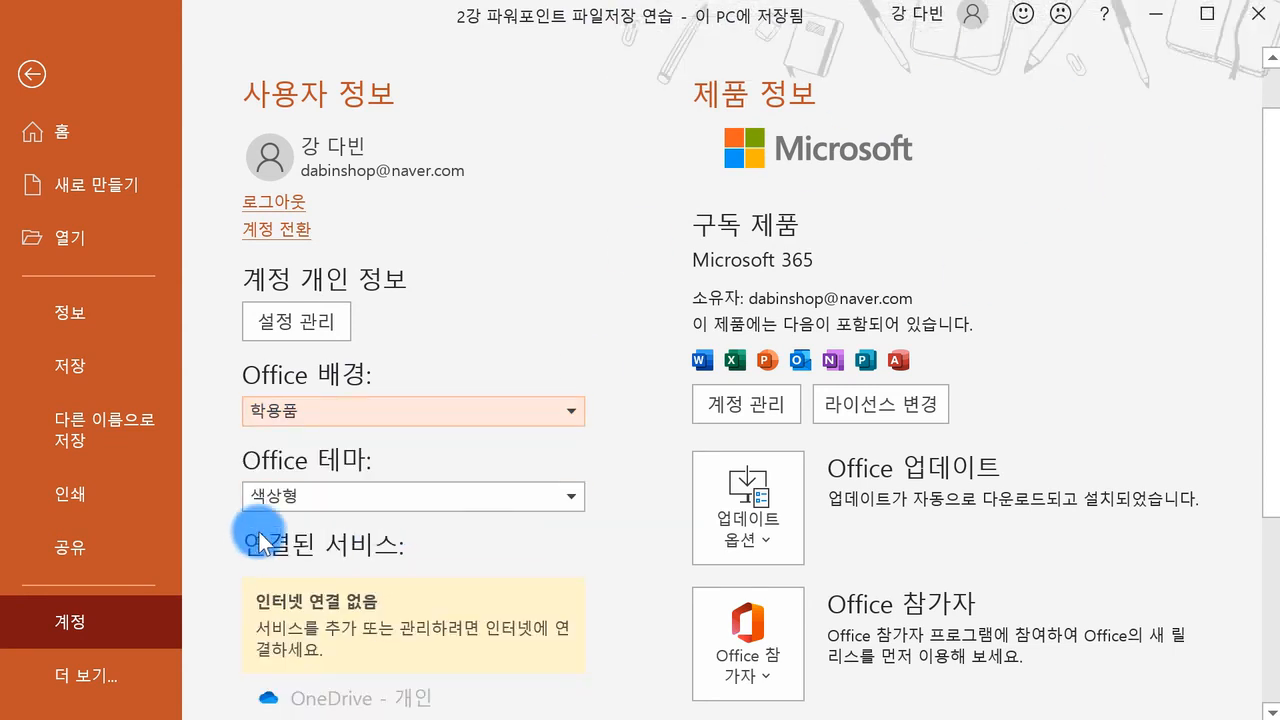
# - Try the Office themes 어두운 회색, 검정 and 흰색, and set the theme back to 색상형
pyautogui.click(269, 497)
pyautogui.click(283, 550)
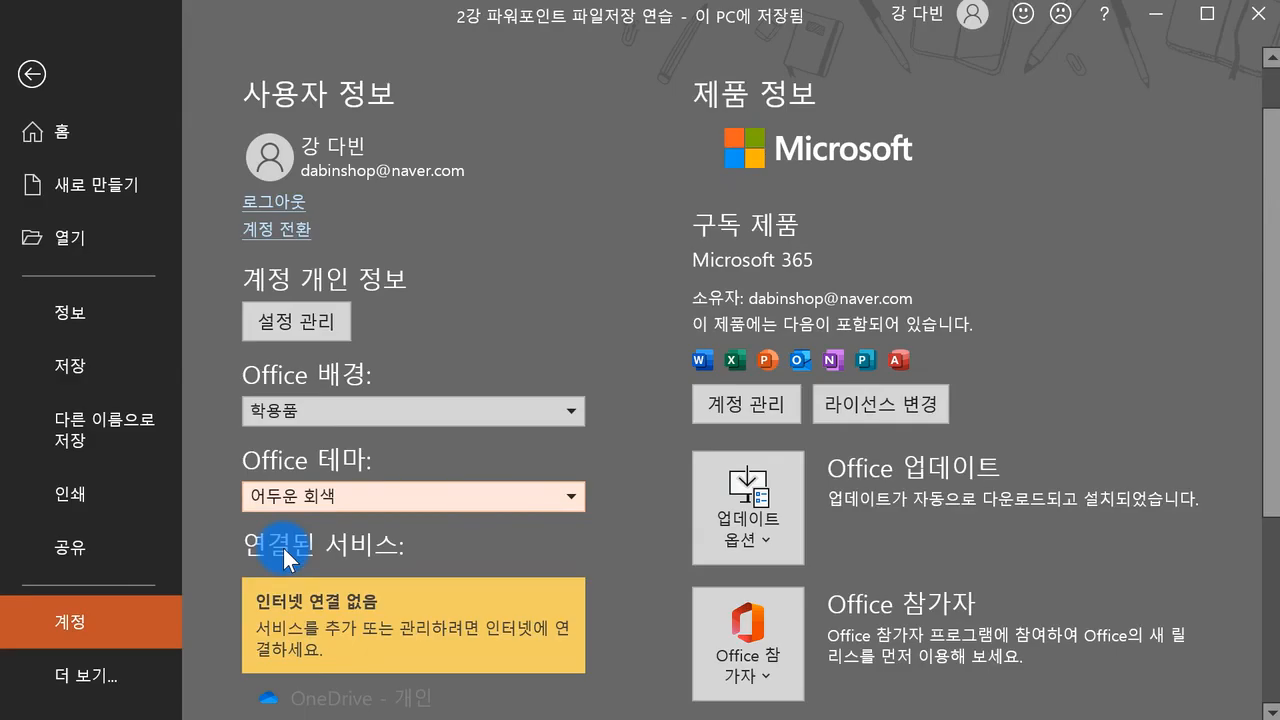
pyautogui.click(314, 494)
pyautogui.click(316, 570)
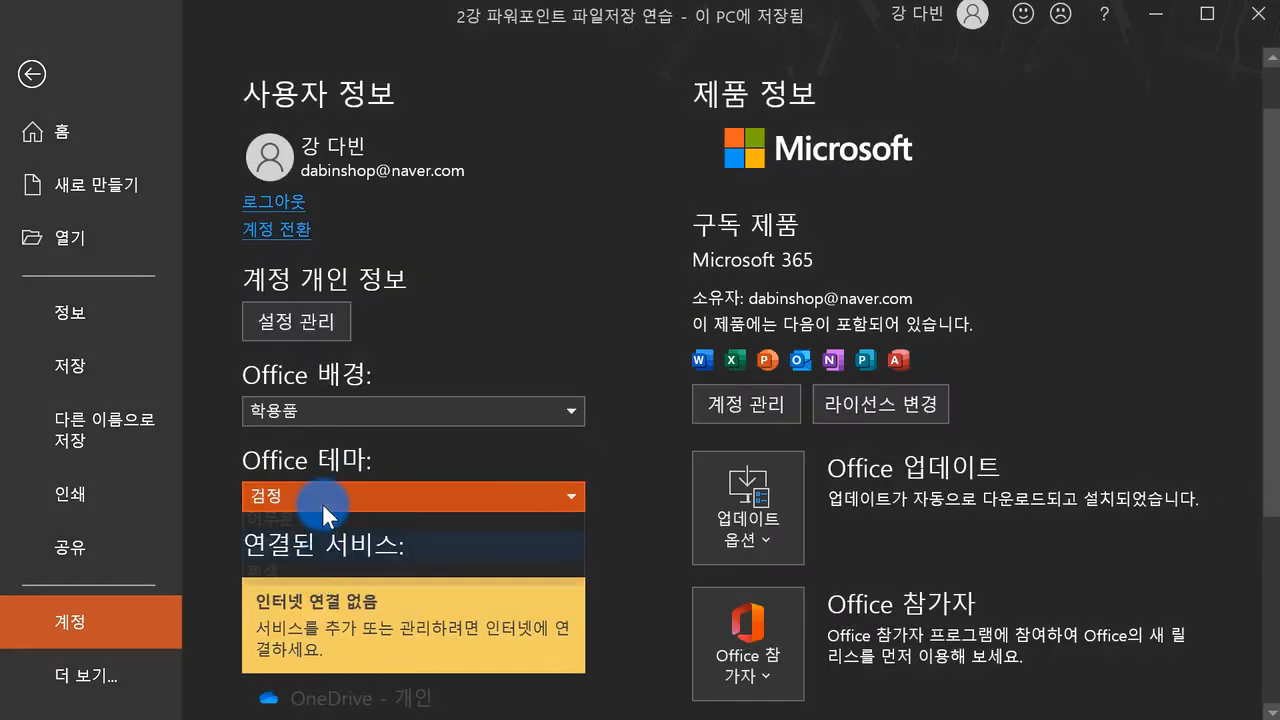
pyautogui.click(322, 500)
pyautogui.click(324, 600)
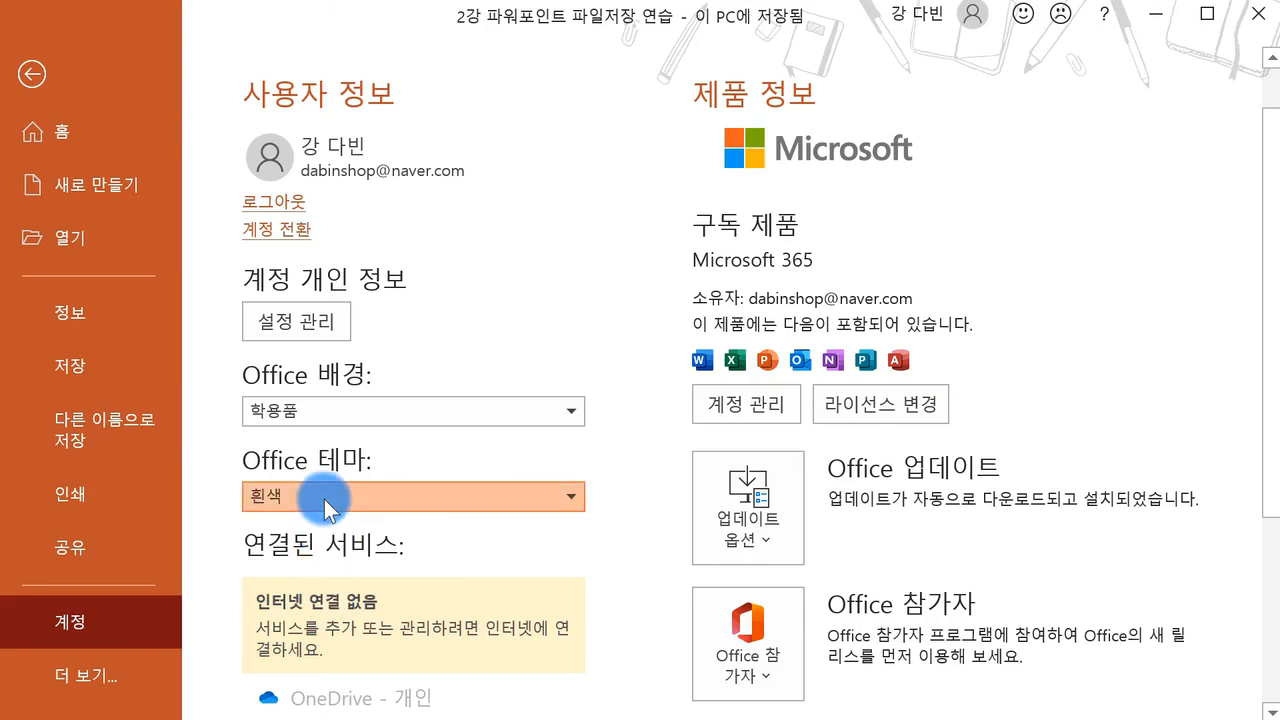
pyautogui.click(332, 496)
pyautogui.click(322, 528)
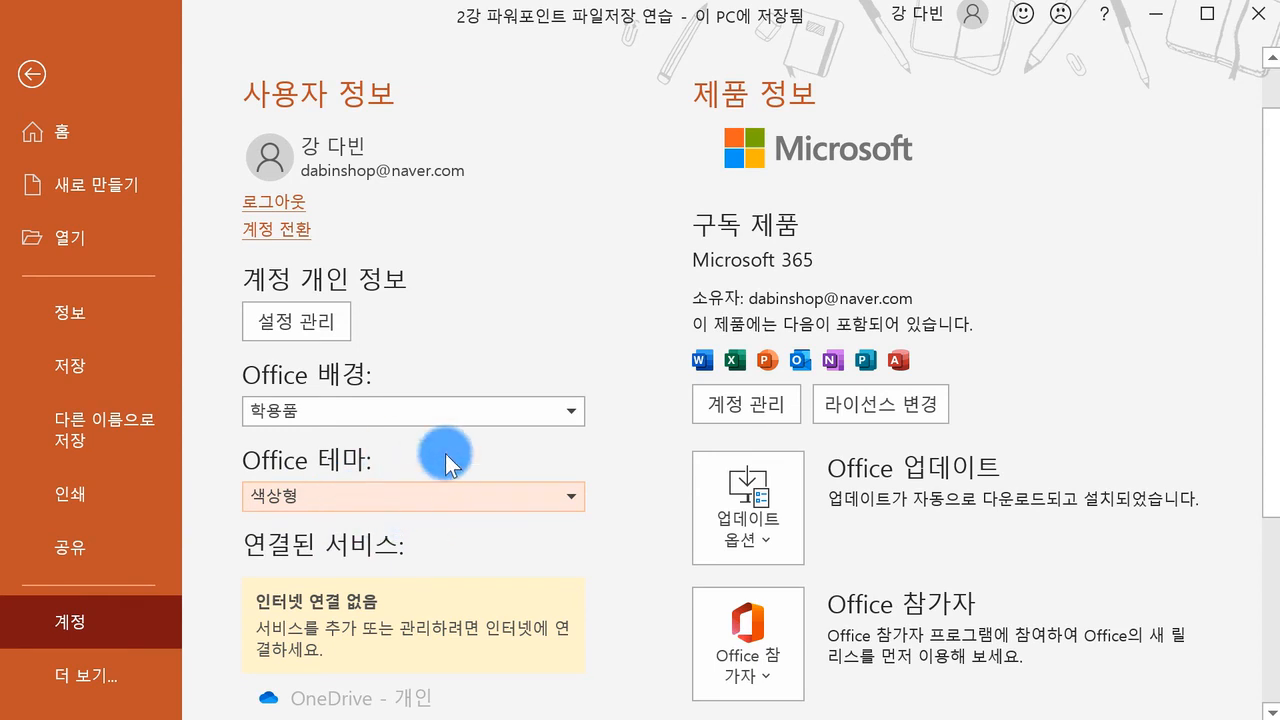
# - Examine the Office update options and the remaining product information on the account page
pyautogui.scroll(-2, 447, 455)
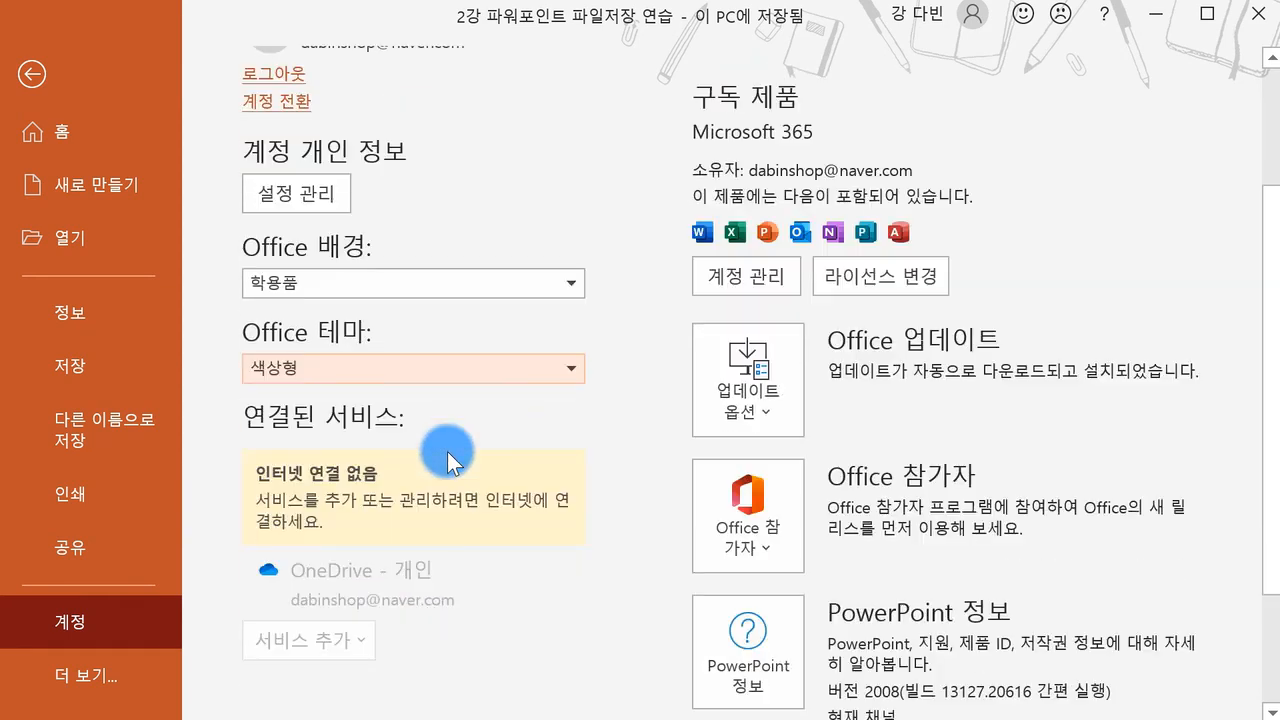
pyautogui.click(737, 380)
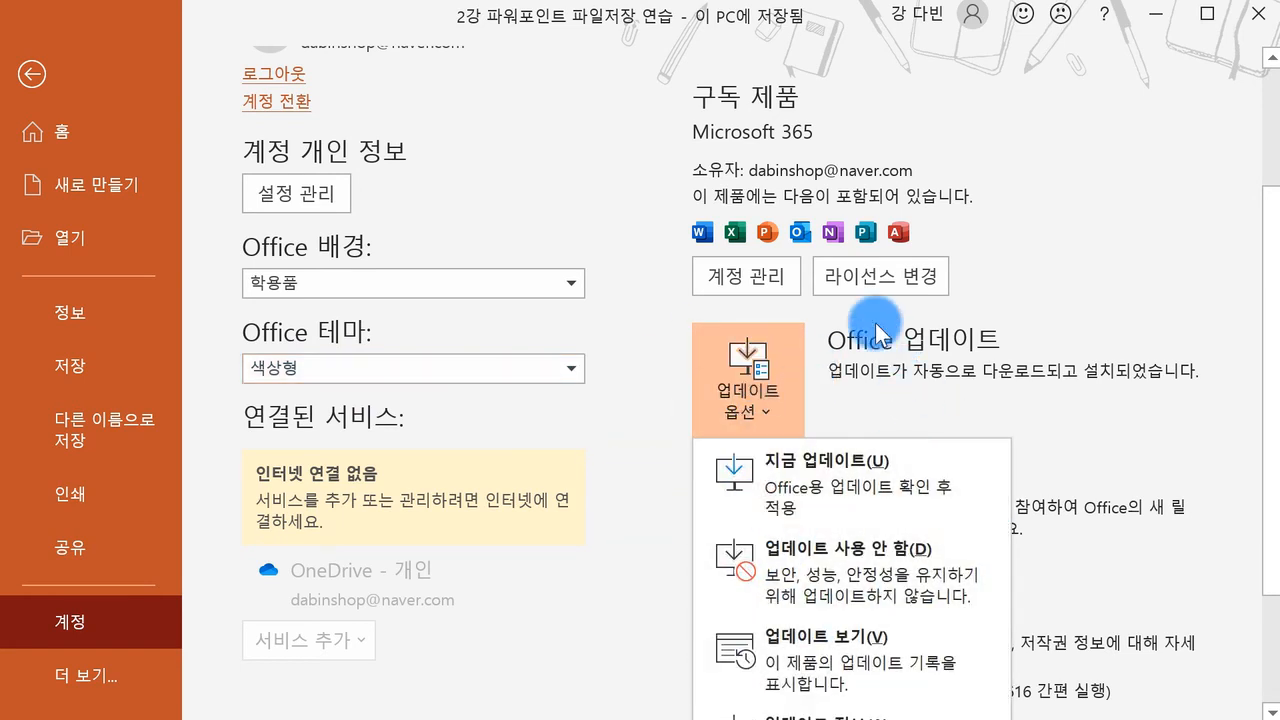
pyautogui.click(678, 380)
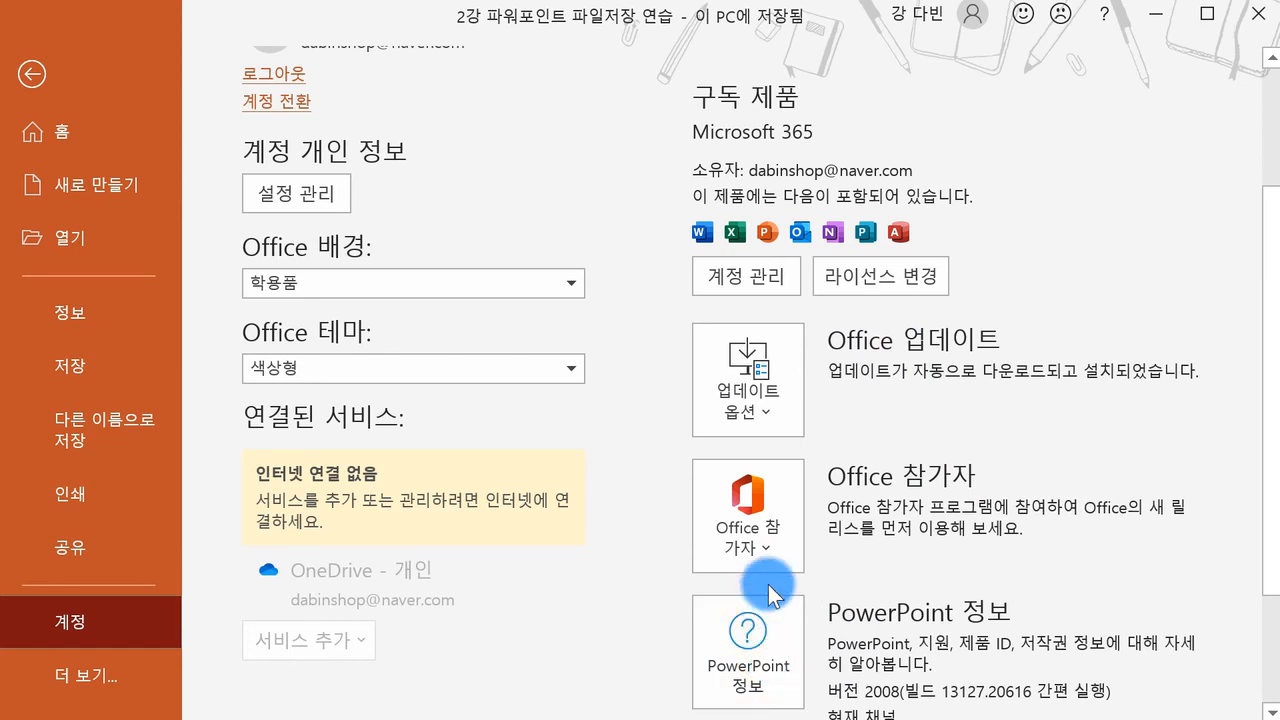
pyautogui.scroll(3, 770, 595)
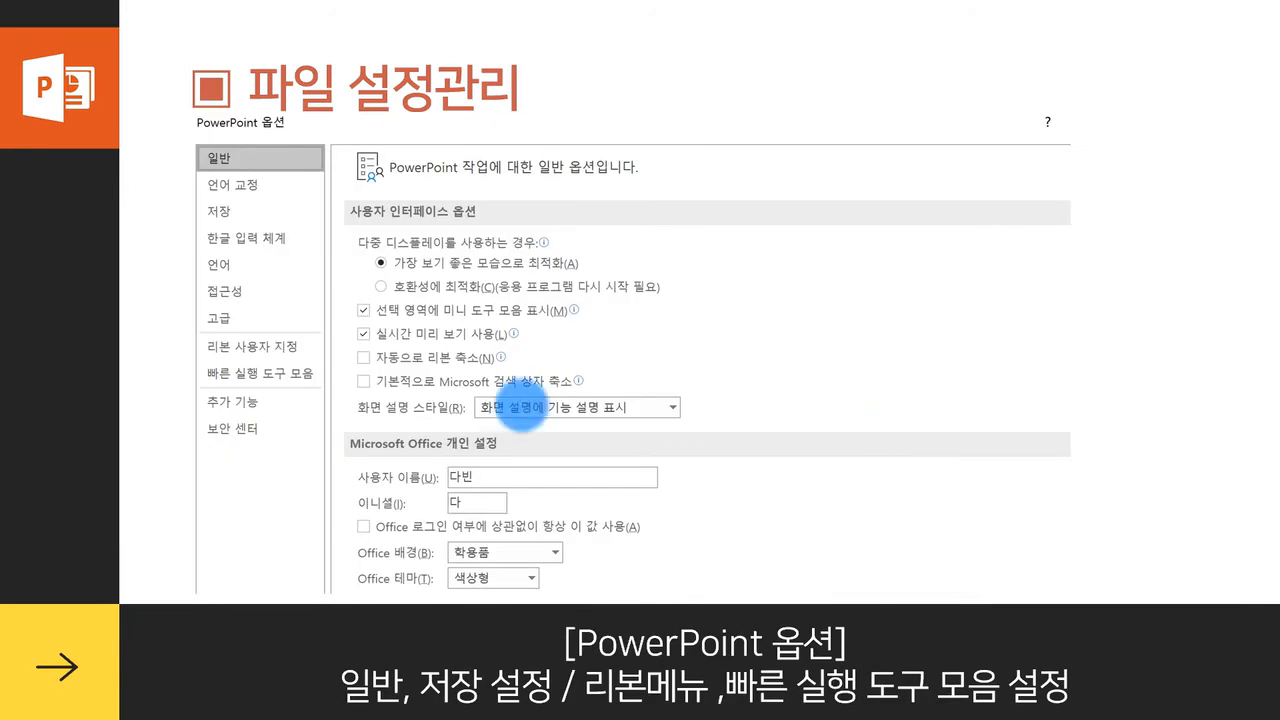
pyautogui.moveTo(631, 572); pyautogui.dragTo(670, 557)
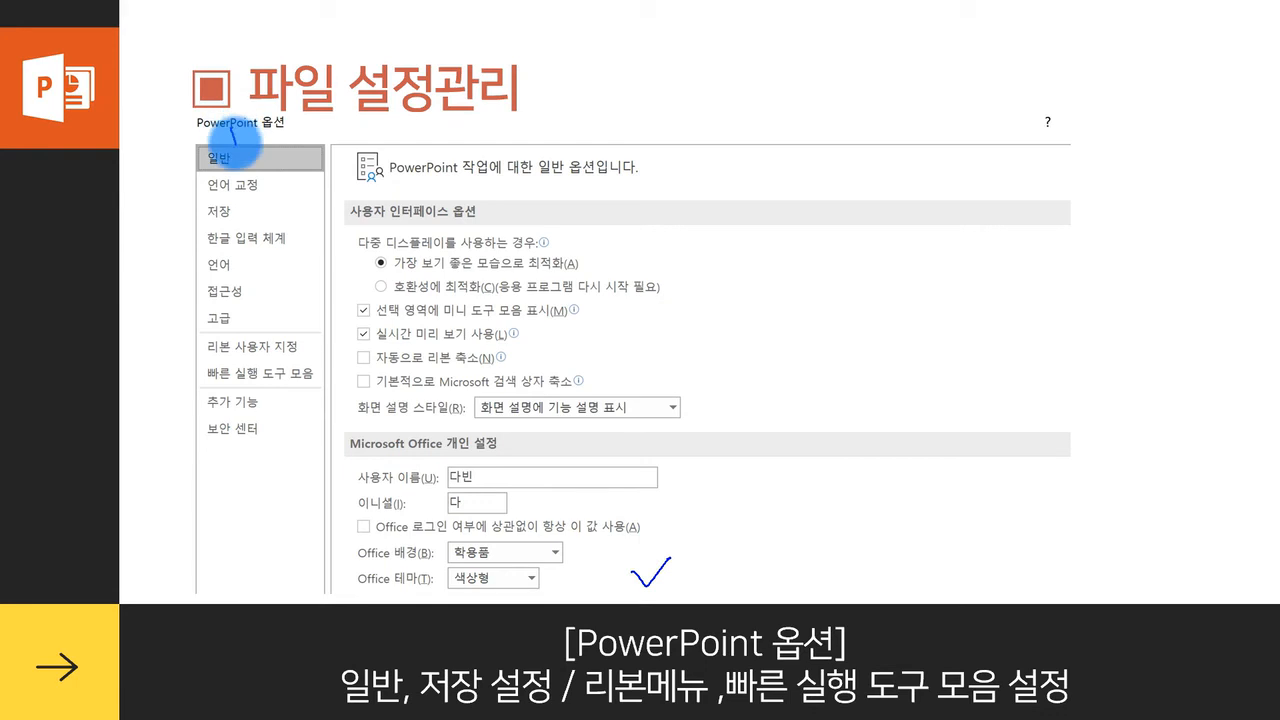
pyautogui.moveTo(233, 141); pyautogui.dragTo(256, 120)
pyautogui.moveTo(233, 198)
pyautogui.mouseDown()
pyautogui.moveTo(240, 215)
pyautogui.moveTo(262, 188)
pyautogui.mouseUp()
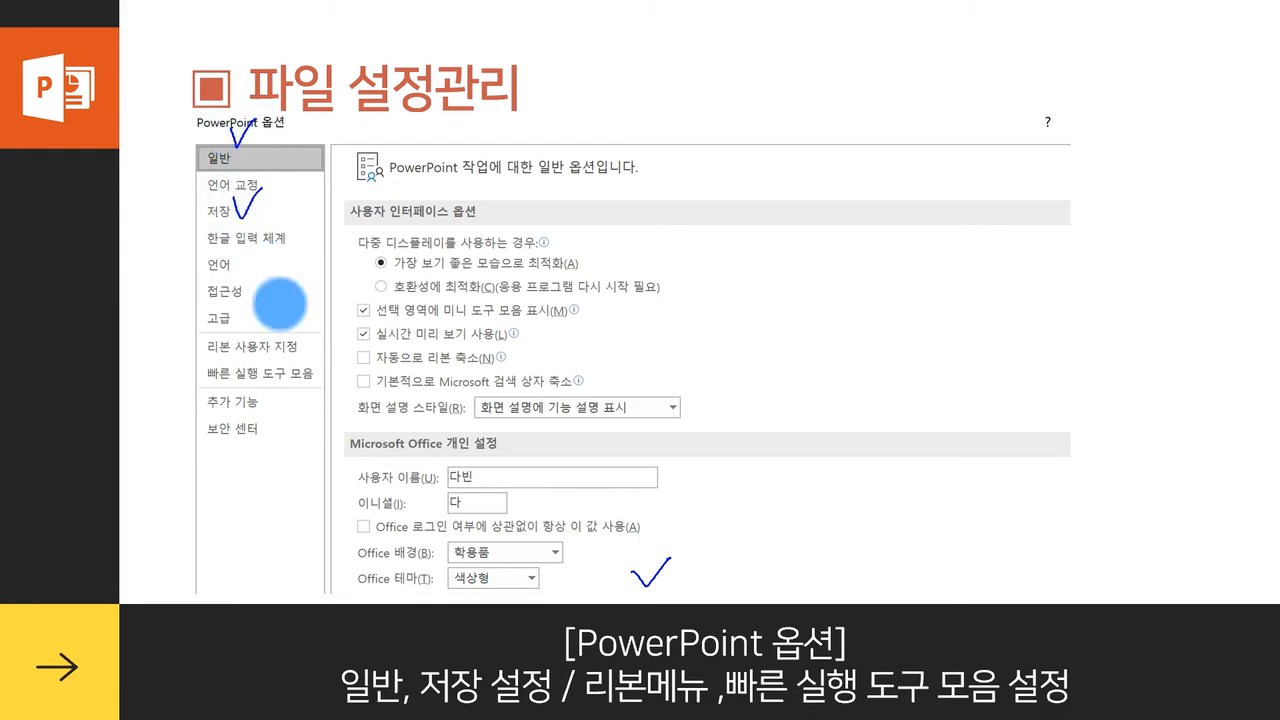
pyautogui.moveTo(300, 372)
pyautogui.mouseDown()
pyautogui.moveTo(232, 362)
pyautogui.moveTo(297, 390)
pyautogui.mouseUp()
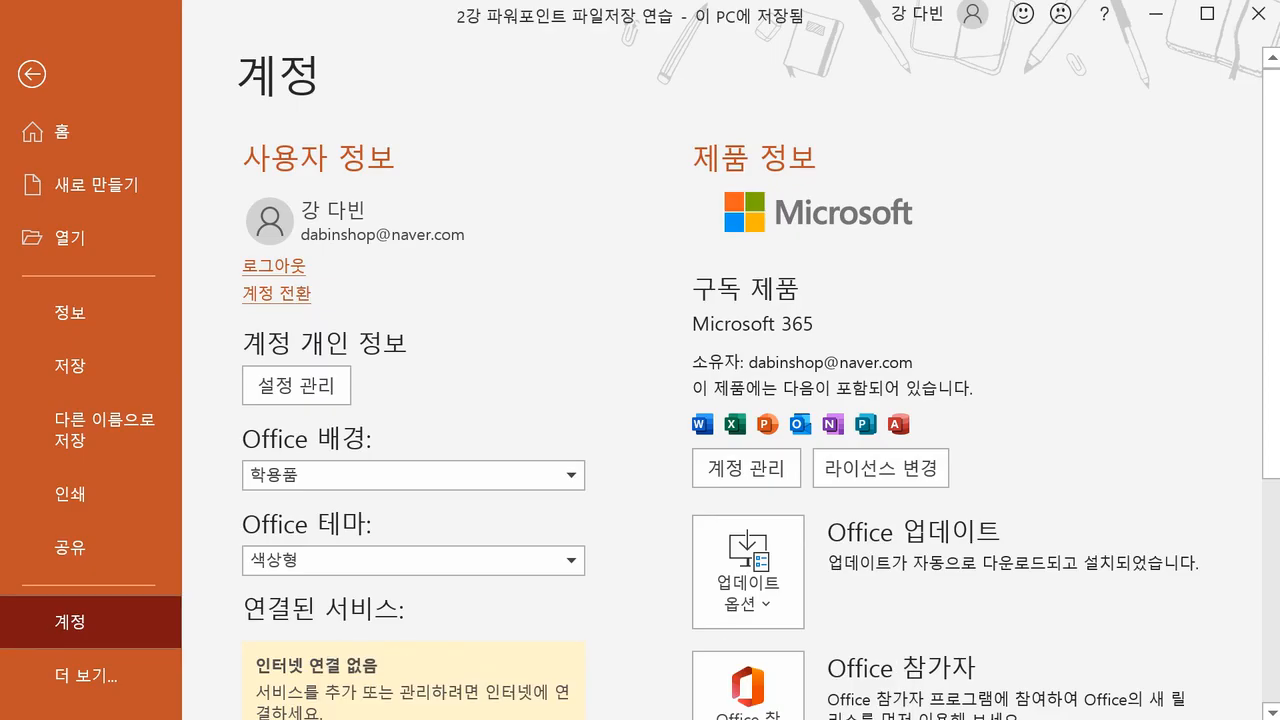
# - Open the PowerPoint options, fit the dialog within the screen, and examine the user interface settings in the general category
pyautogui.click(128, 676)
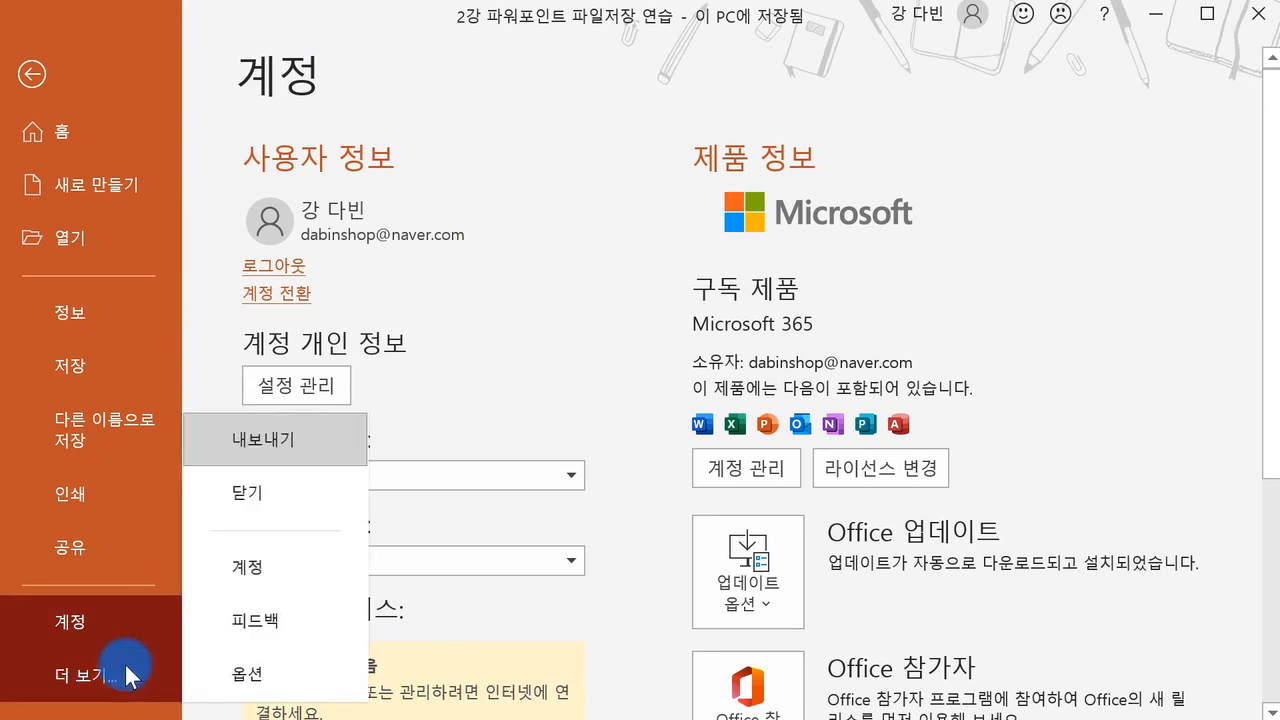
pyautogui.click(296, 666)
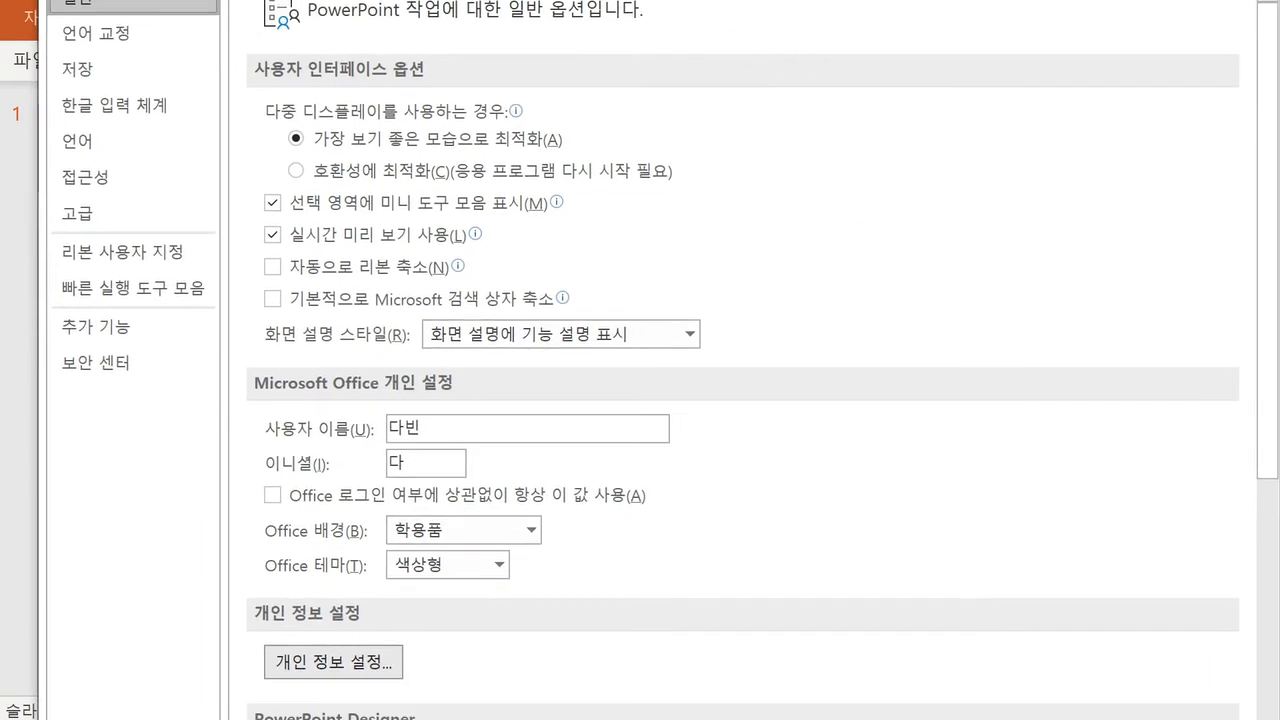
pyautogui.moveTo(1279, 719); pyautogui.dragTo(1155, 599)
pyautogui.moveTo(368, 0); pyautogui.dragTo(363, 17)
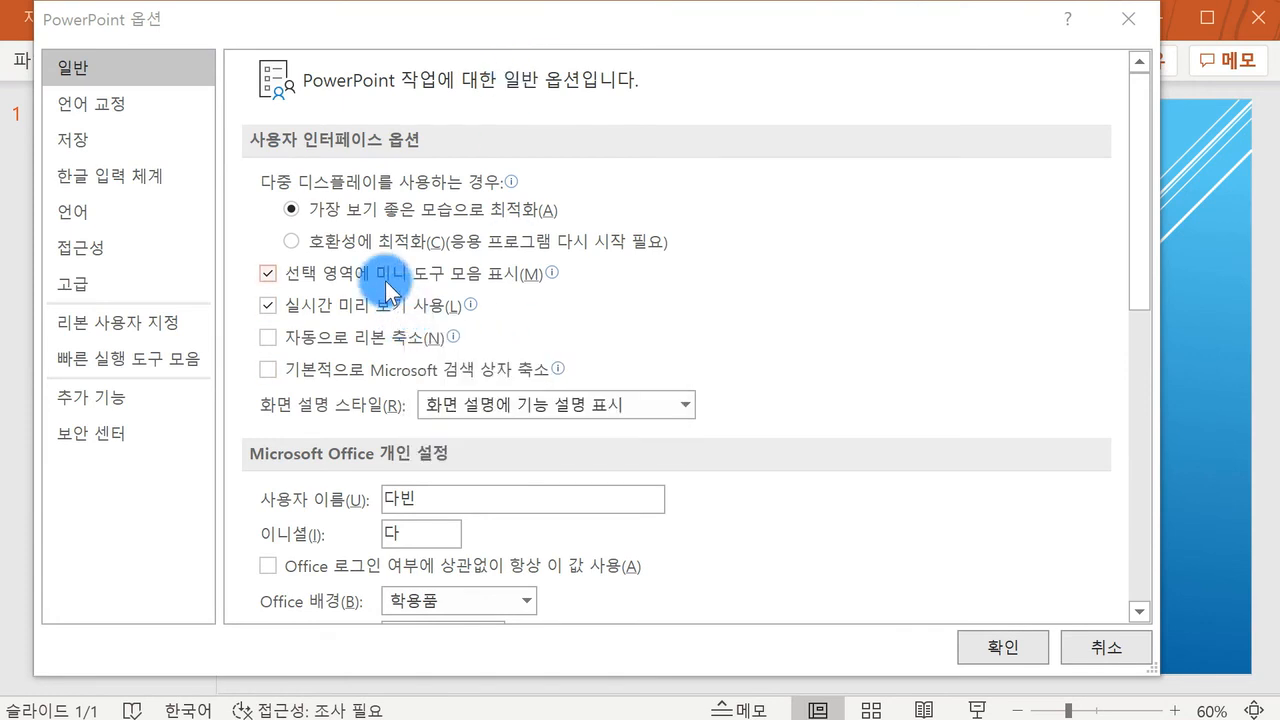
# - Cancel the options dialog and display the mini toolbar for the text of the slide's title placeholder
pyautogui.click(1104, 644)
pyautogui.click(401, 321)
pyautogui.rightClick(401, 321)
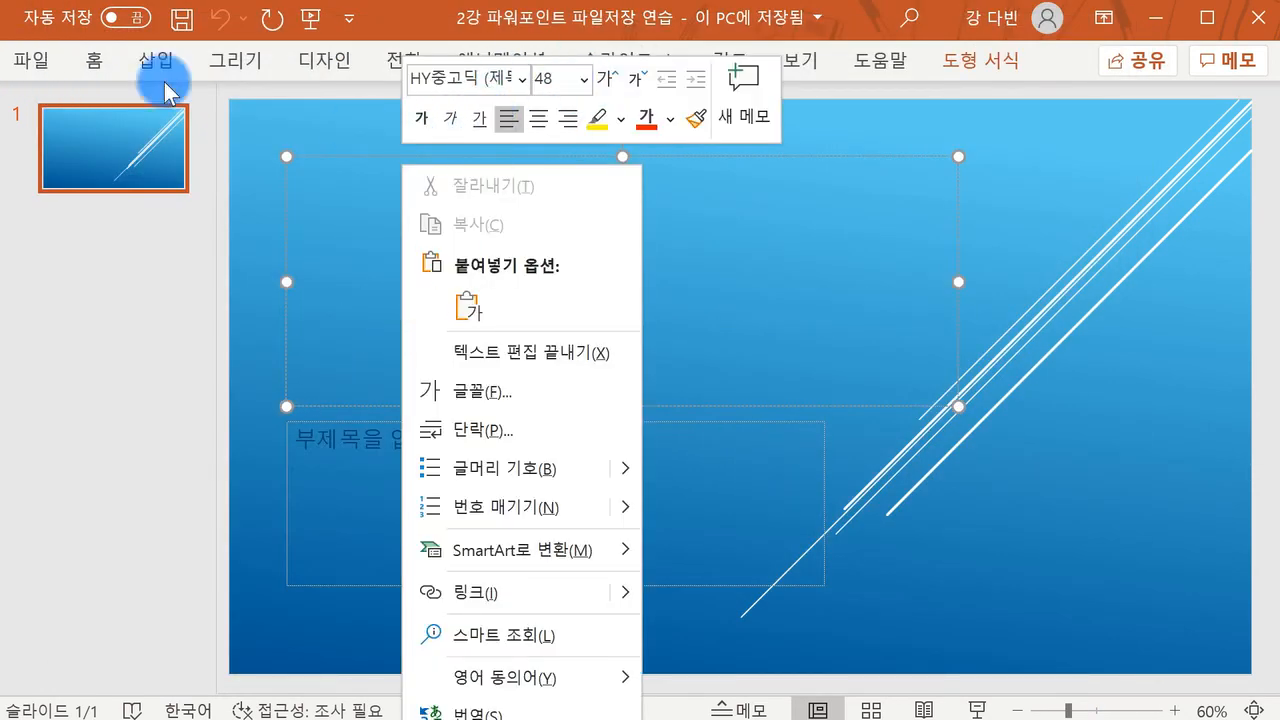
# - Reopen the PowerPoint options, then shrink and reposition the dialog so that it fits entirely on screen
pyautogui.click(33, 58)
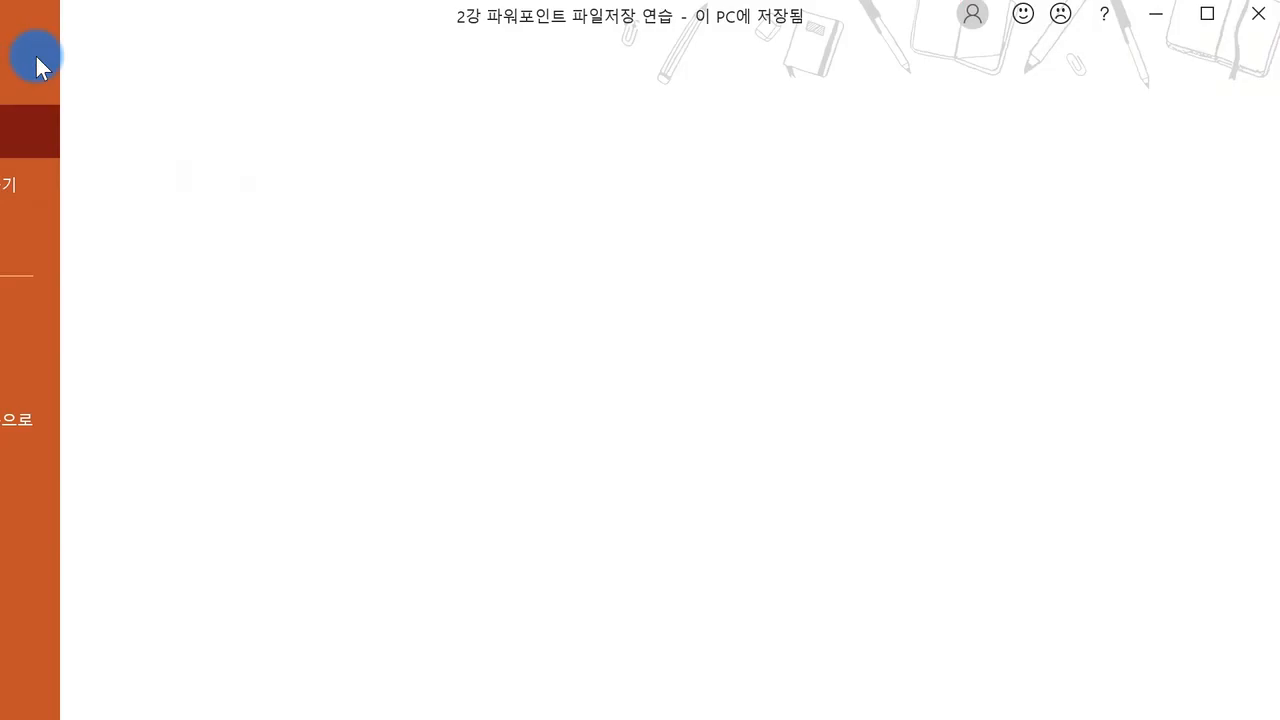
pyautogui.click(137, 598)
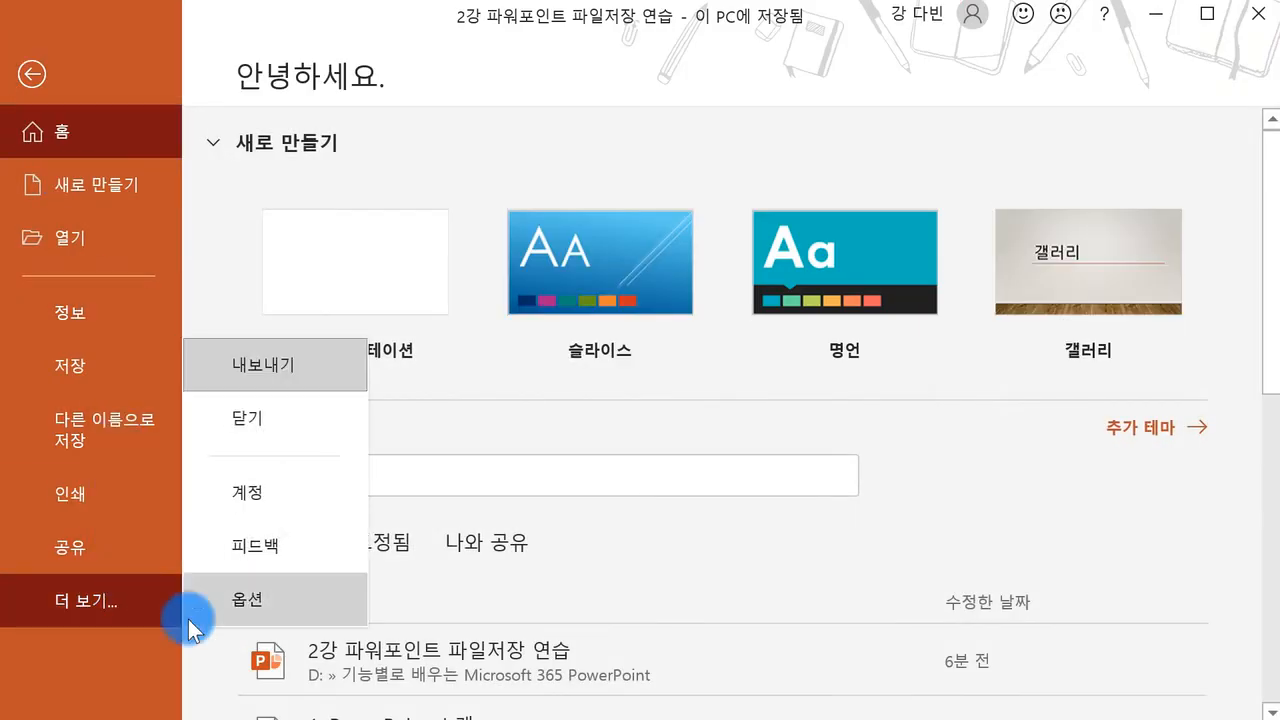
pyautogui.press('Escape')
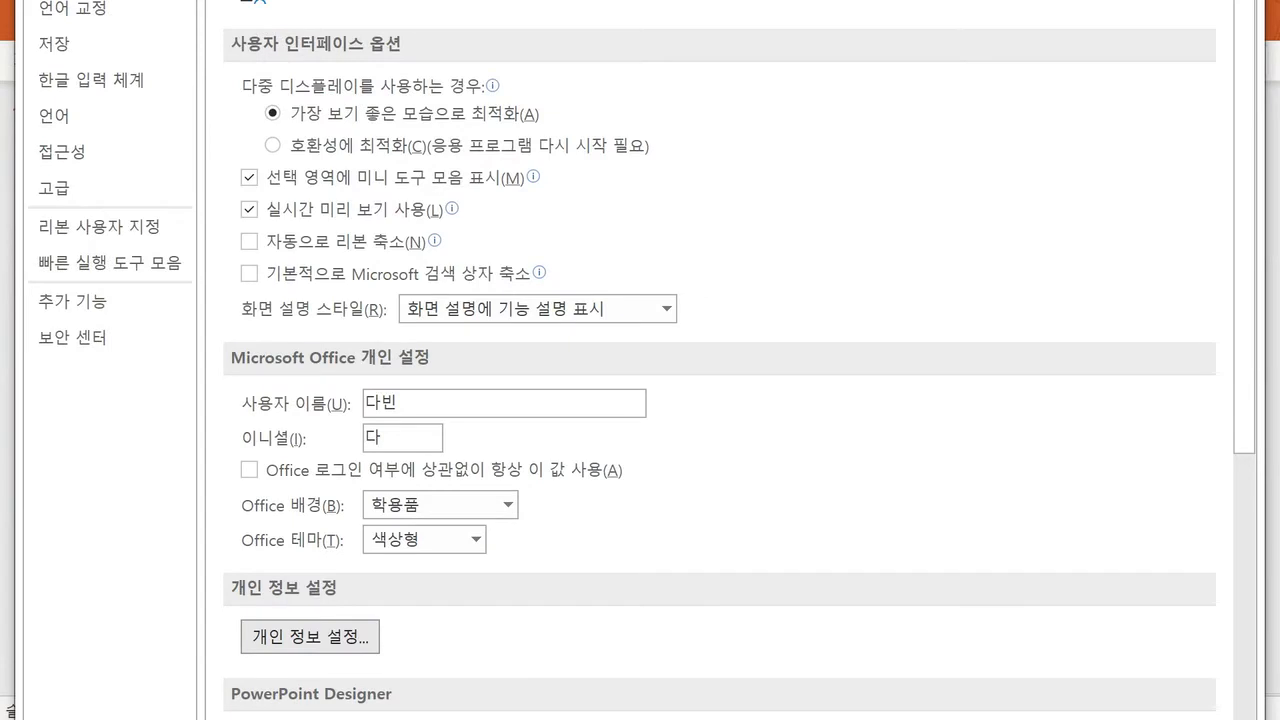
pyautogui.moveTo(1262, 718); pyautogui.dragTo(1138, 586)
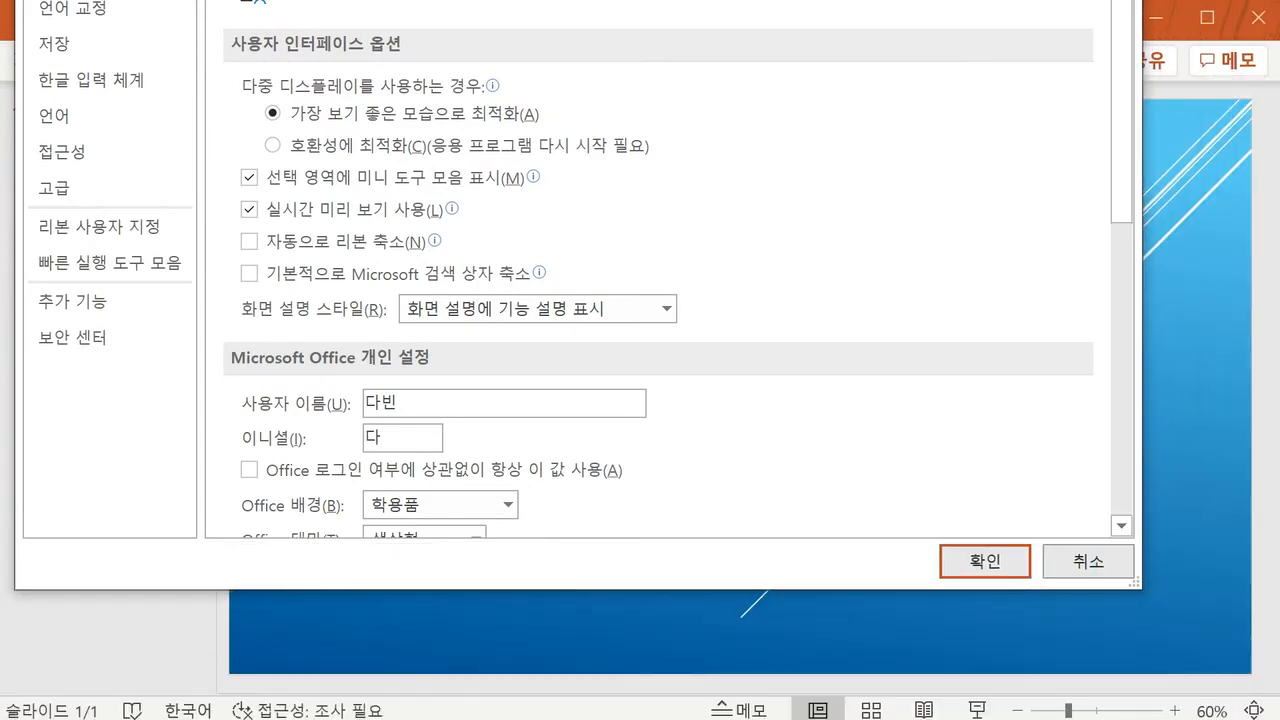
pyautogui.moveTo(480, 0); pyautogui.dragTo(500, 51)
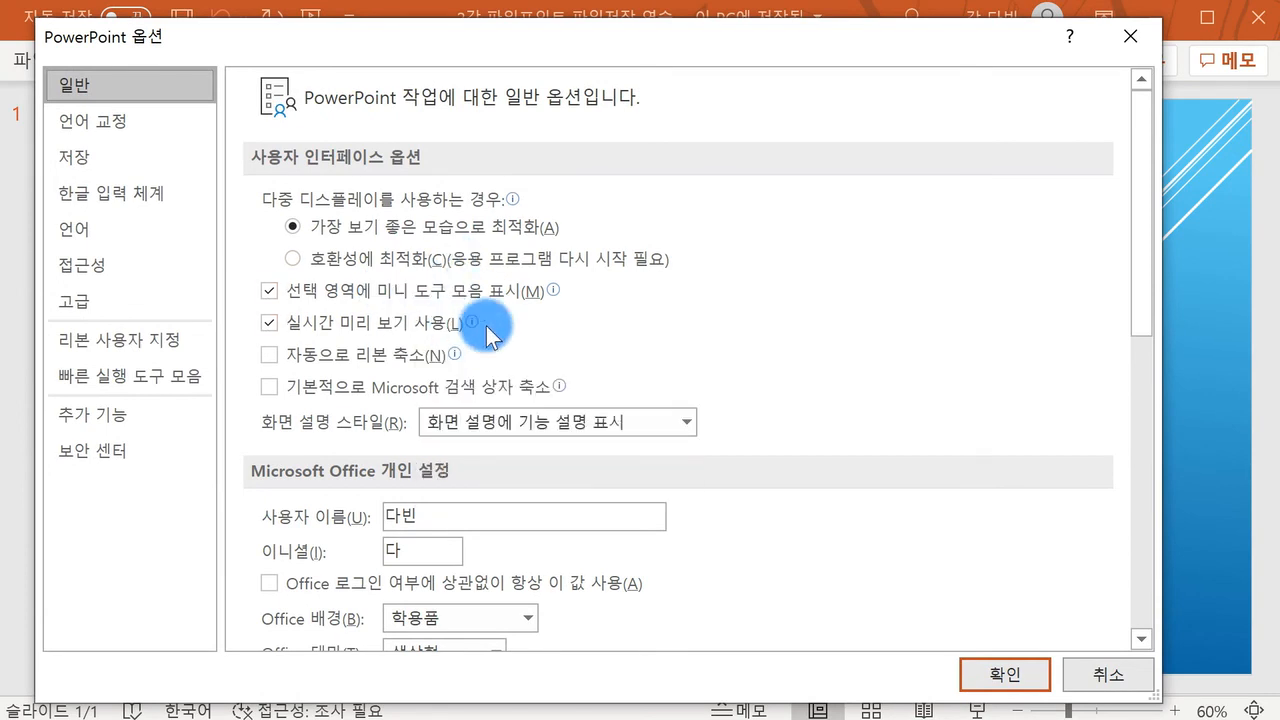
# - Examine the general options, including the Office background choices, PowerPoint Designer, LinkedIn and startup settings
pyautogui.scroll(-2, 694, 386)
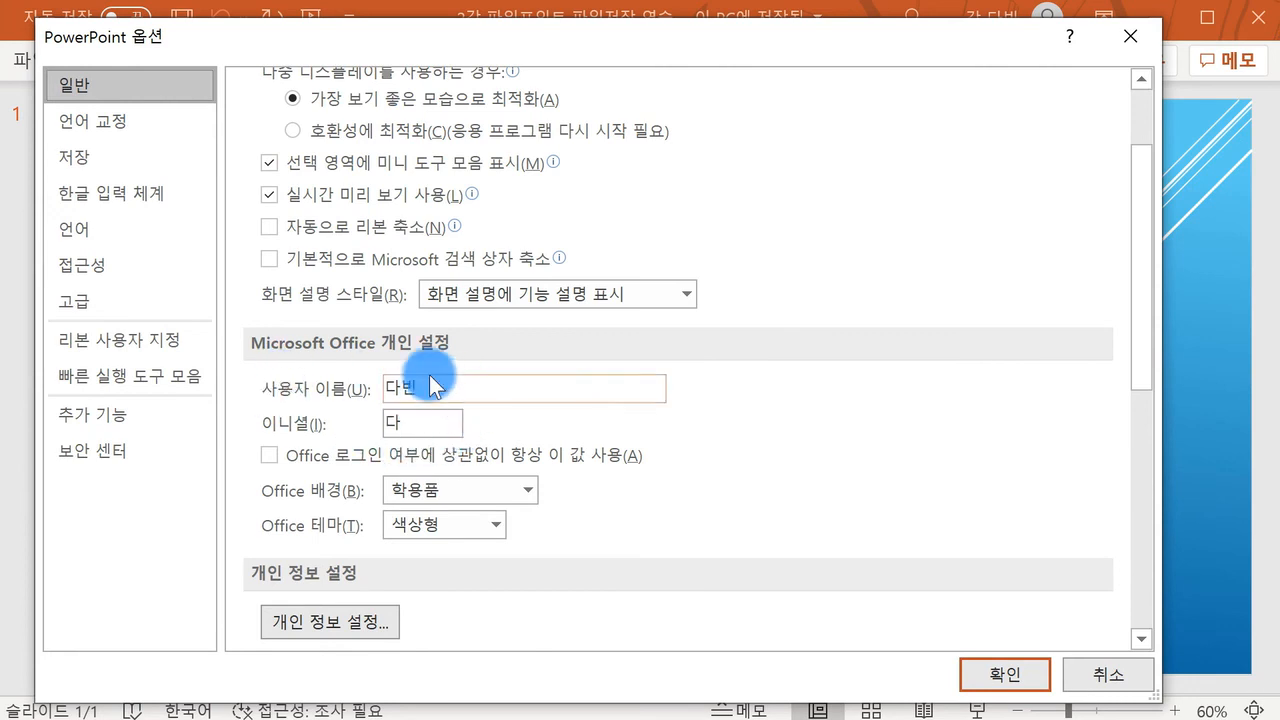
pyautogui.click(444, 490)
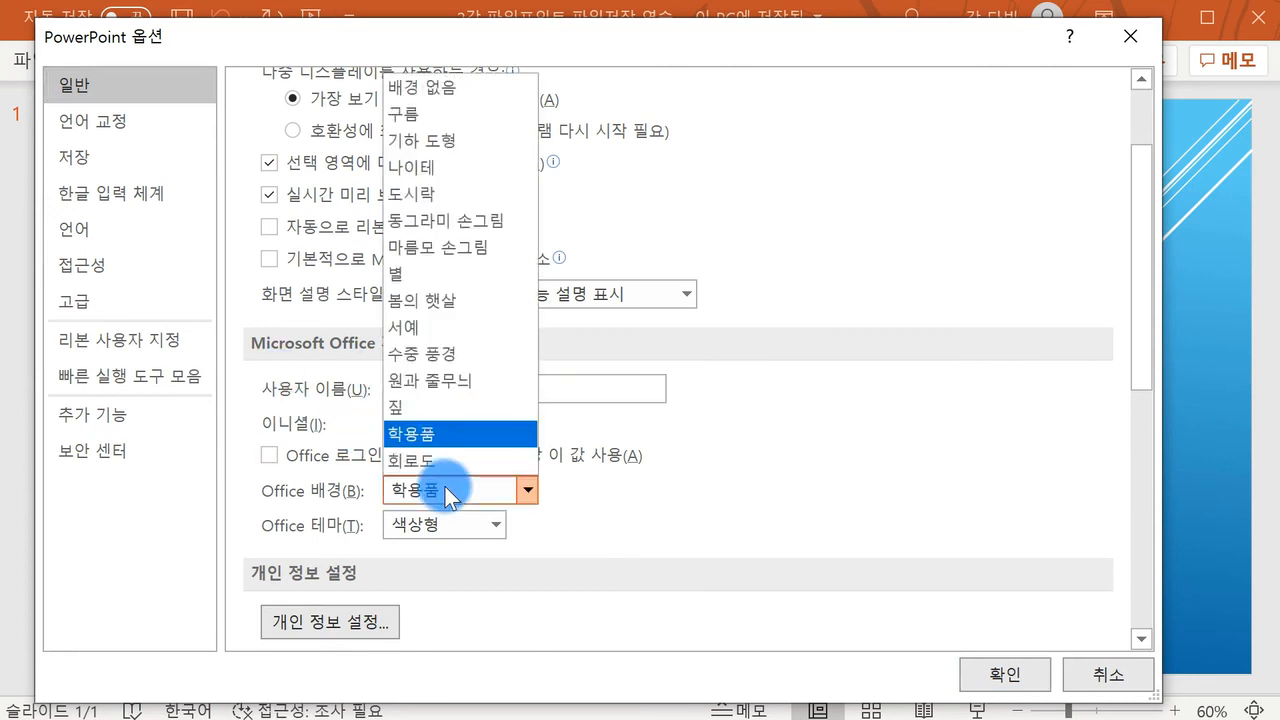
pyautogui.click(444, 487)
pyautogui.click(449, 516)
pyautogui.click(449, 517)
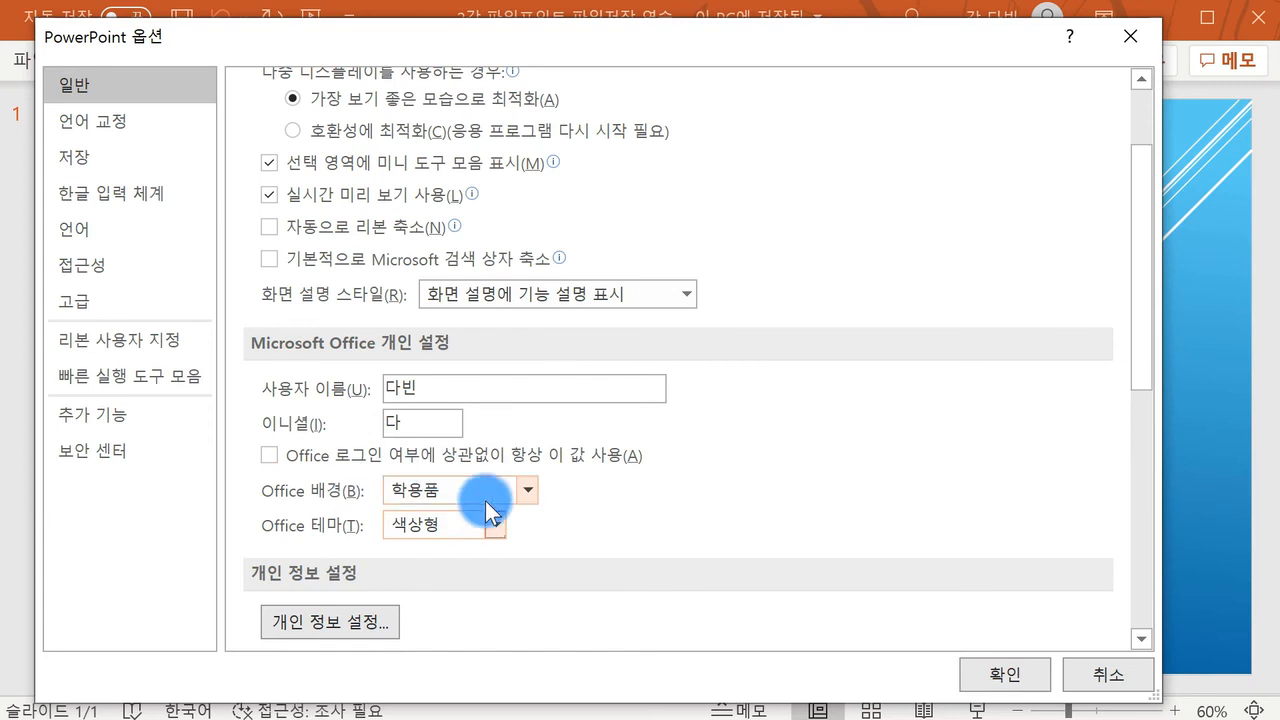
pyautogui.scroll(-8, 429, 465)
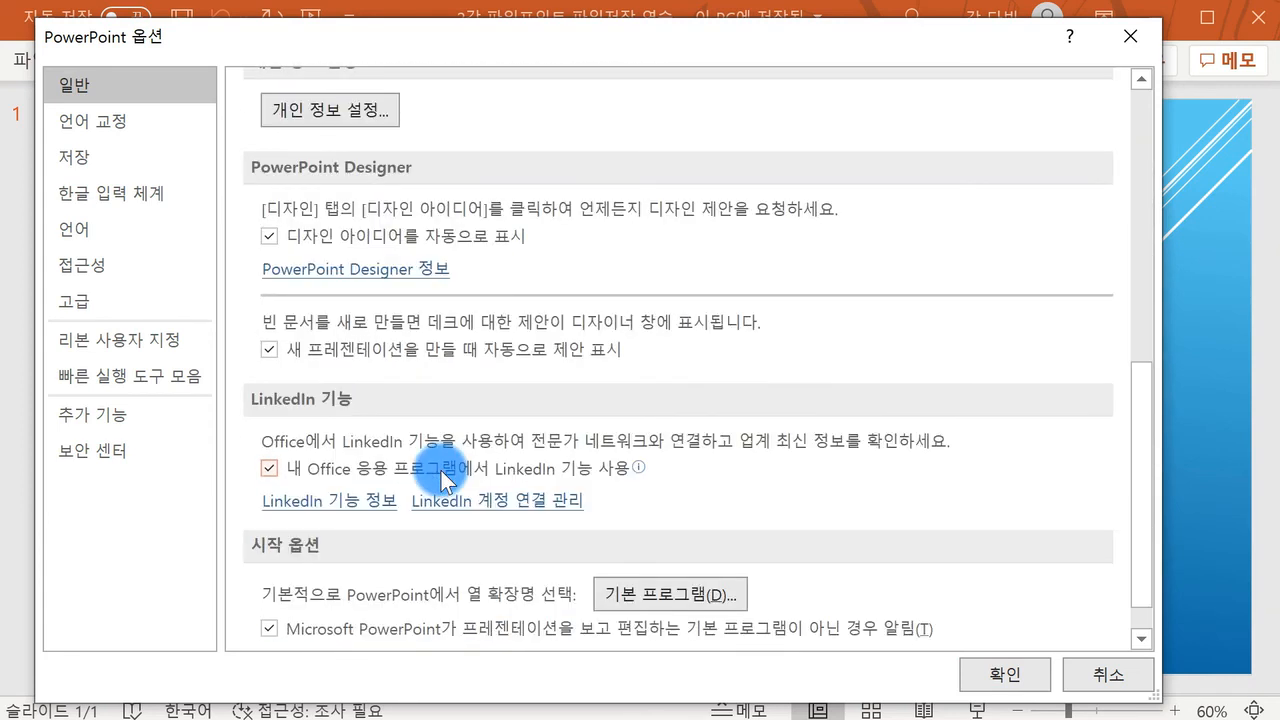
pyautogui.scroll(-1, 441, 480)
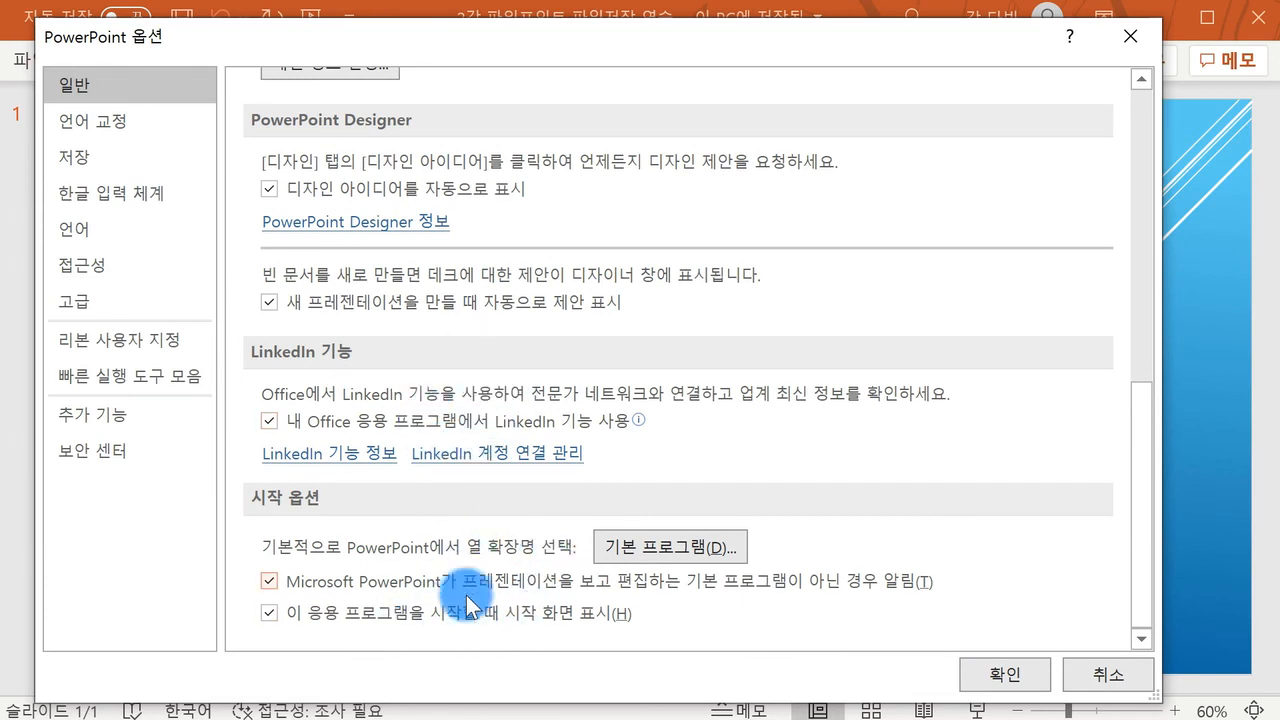
# - Examine the 언어 교정 options, including the AutoCorrect settings and the spelling and grammar checks
pyautogui.click(170, 124)
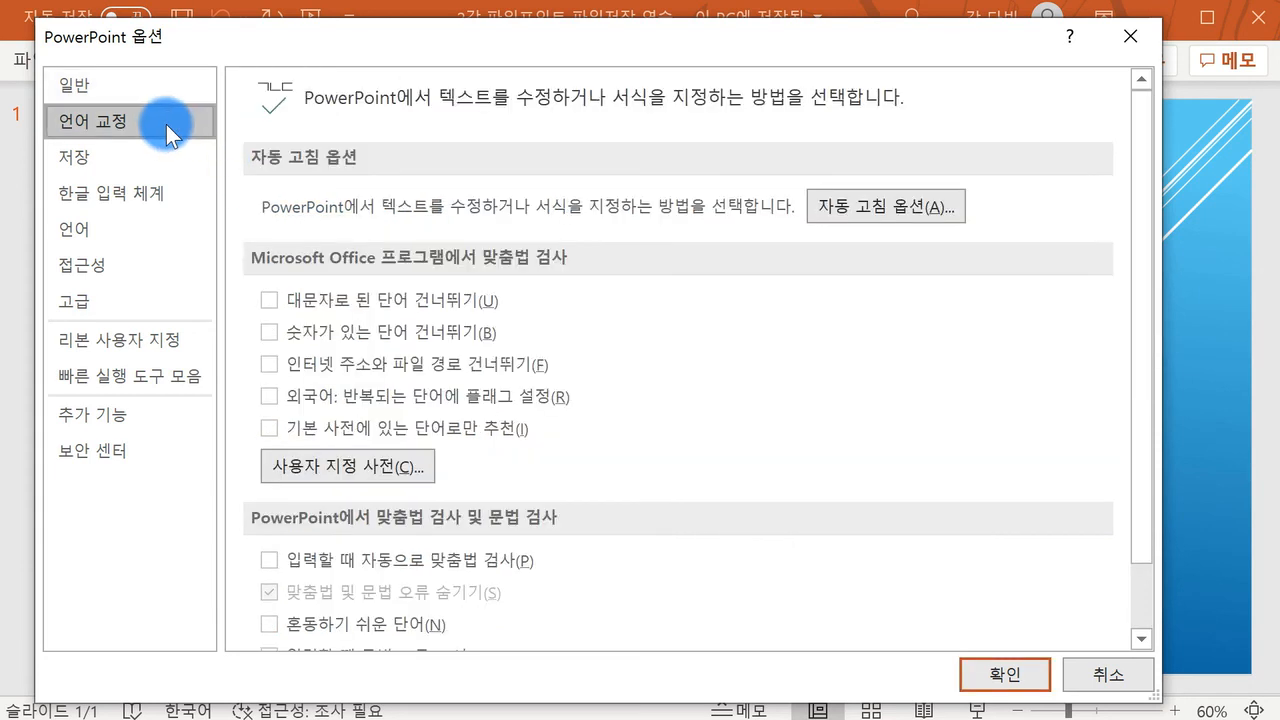
pyautogui.click(887, 208)
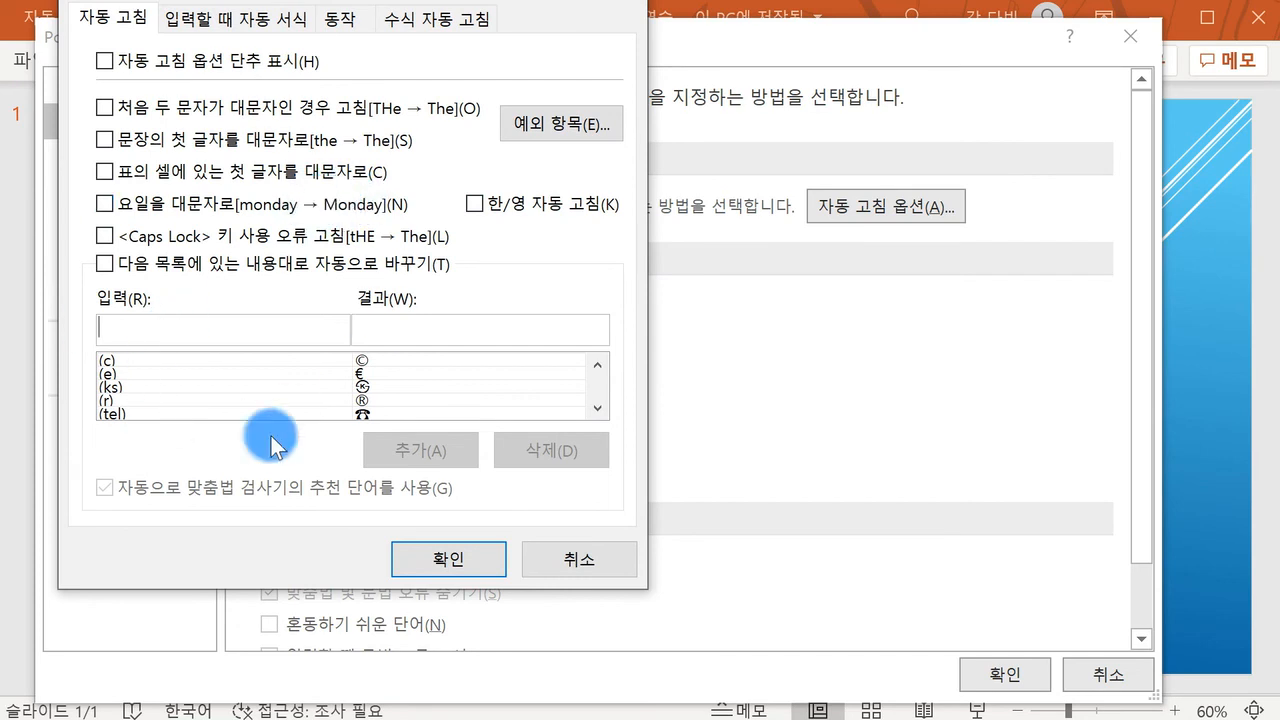
pyautogui.click(569, 563)
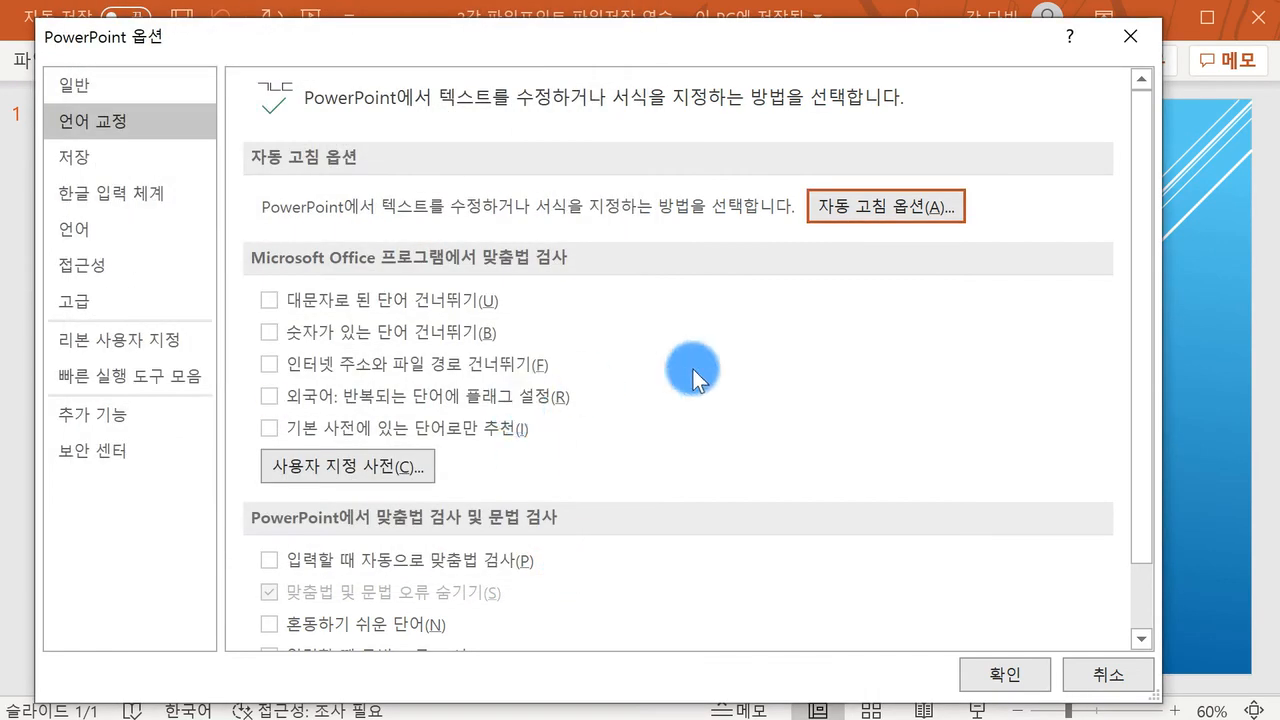
pyautogui.scroll(-2, 660, 356)
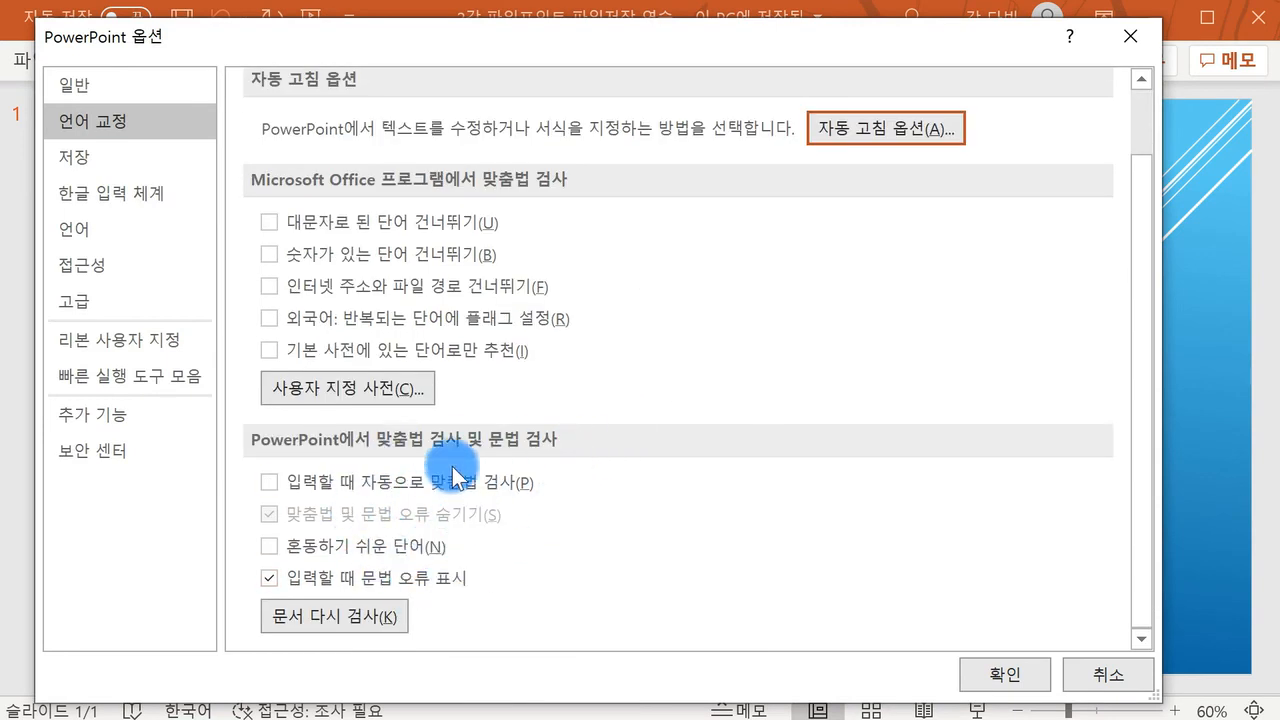
# - View the 저장 options and the available default file formats, keeping PowerPoint 프레젠테이션
pyautogui.click(162, 156)
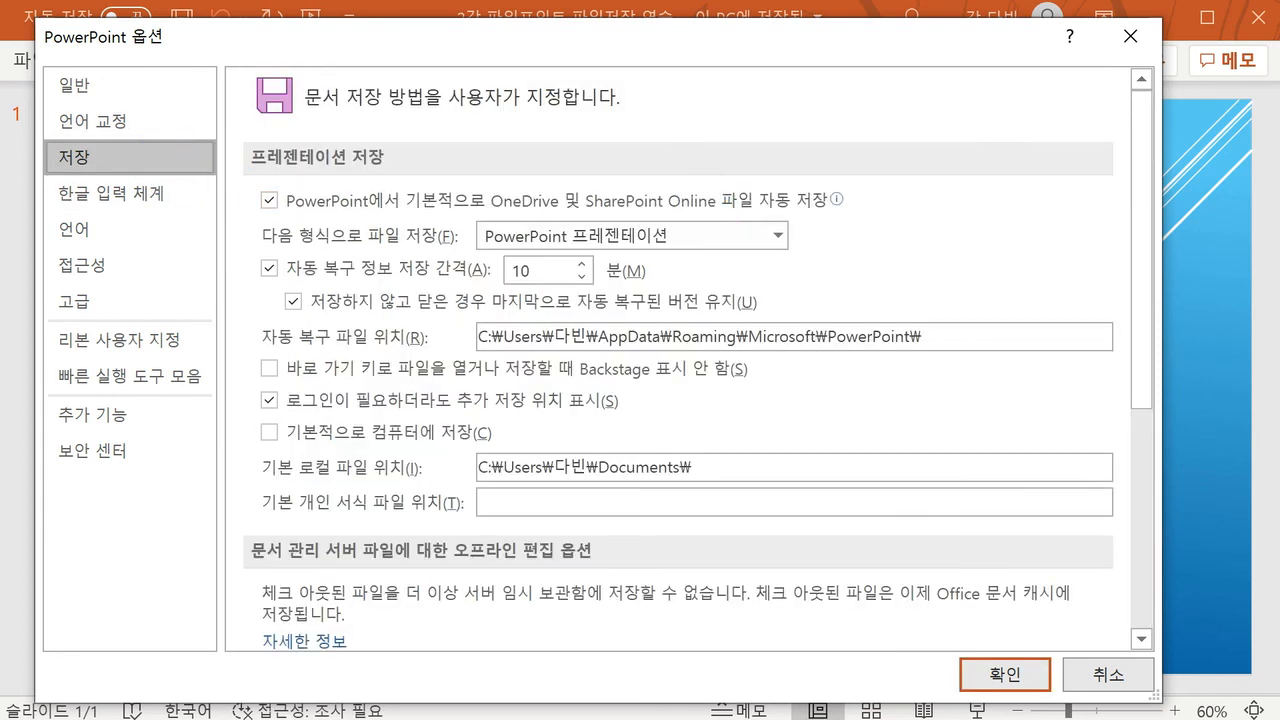
pyautogui.click(706, 237)
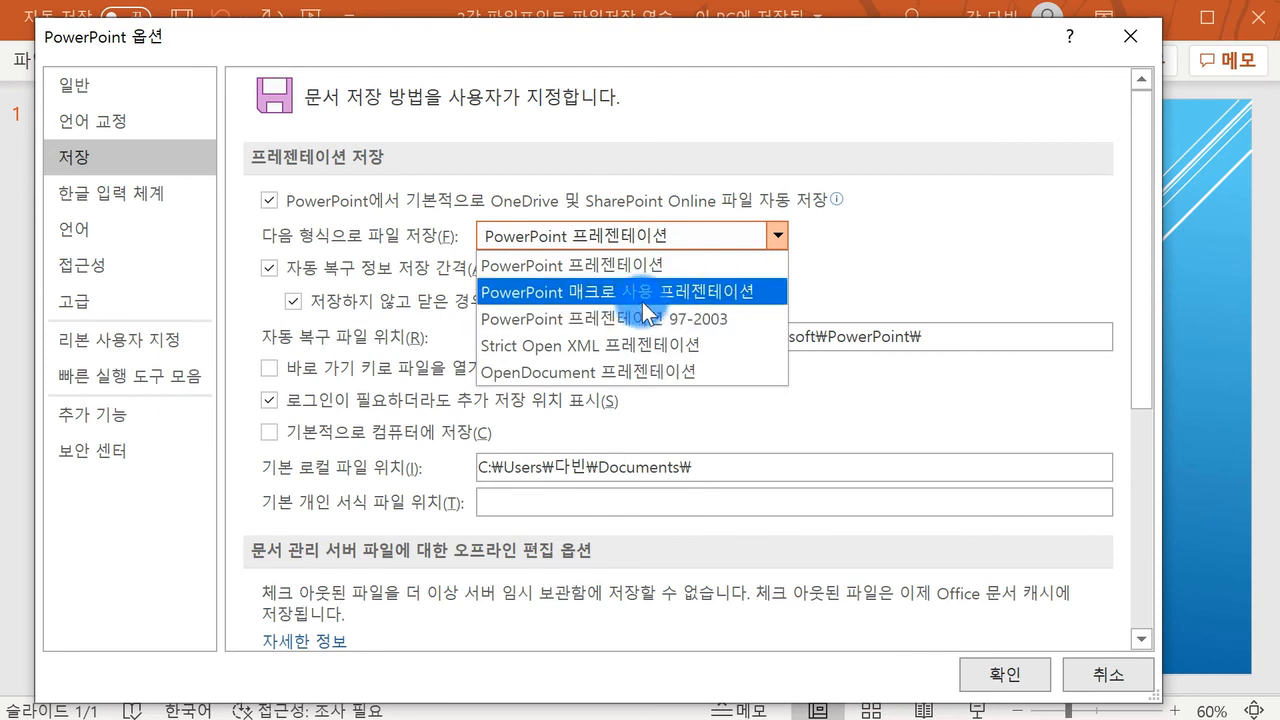
pyautogui.click(750, 238)
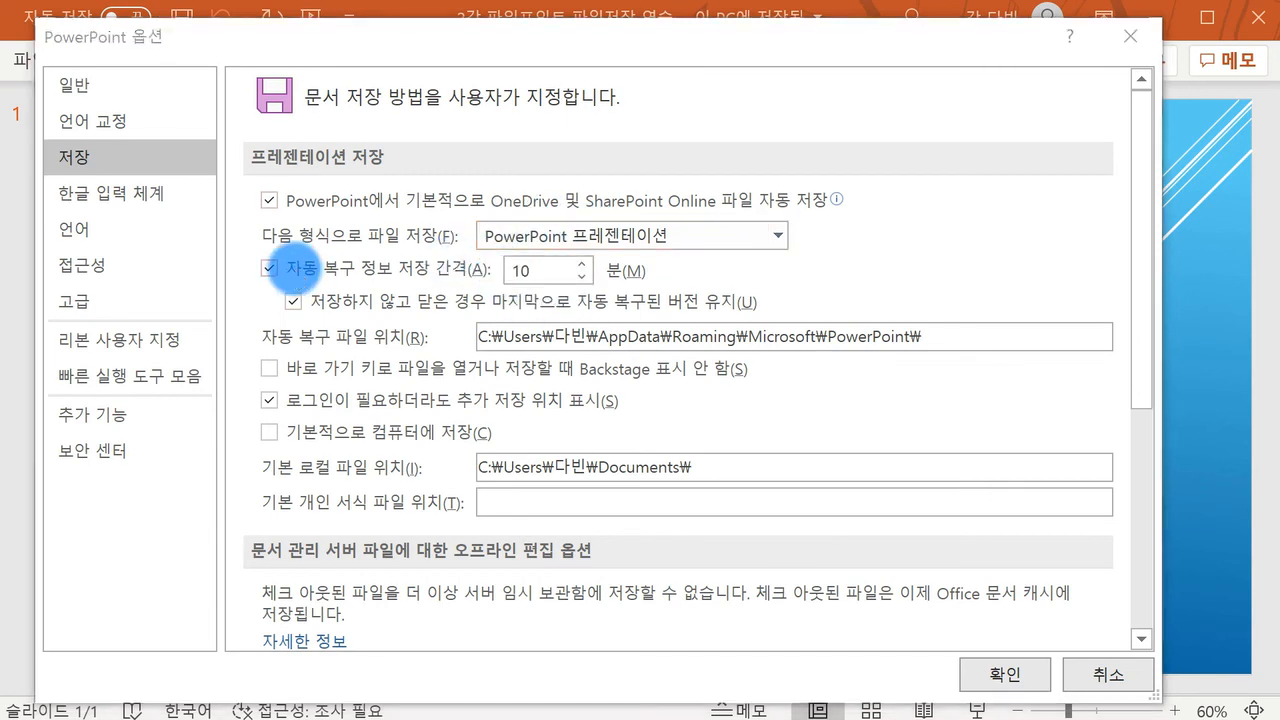
# - Annotate the auto-recovery settings with the handwritten note 자동 저장, circle the save interval, bracket the file location, and clear the ink
pyautogui.moveTo(781, 252)
pyautogui.mouseDown()
pyautogui.moveTo(815, 298)
pyautogui.moveTo(810, 313)
pyautogui.mouseUp()
pyautogui.moveTo(841, 263)
pyautogui.mouseDown()
pyautogui.moveTo(863, 259)
pyautogui.moveTo(861, 284)
pyautogui.mouseUp()
pyautogui.moveTo(863, 264)
pyautogui.mouseDown()
pyautogui.moveTo(877, 278)
pyautogui.moveTo(897, 250)
pyautogui.moveTo(920, 290)
pyautogui.moveTo(1014, 237)
pyautogui.moveTo(1063, 243)
pyautogui.moveTo(1040, 277)
pyautogui.mouseUp()
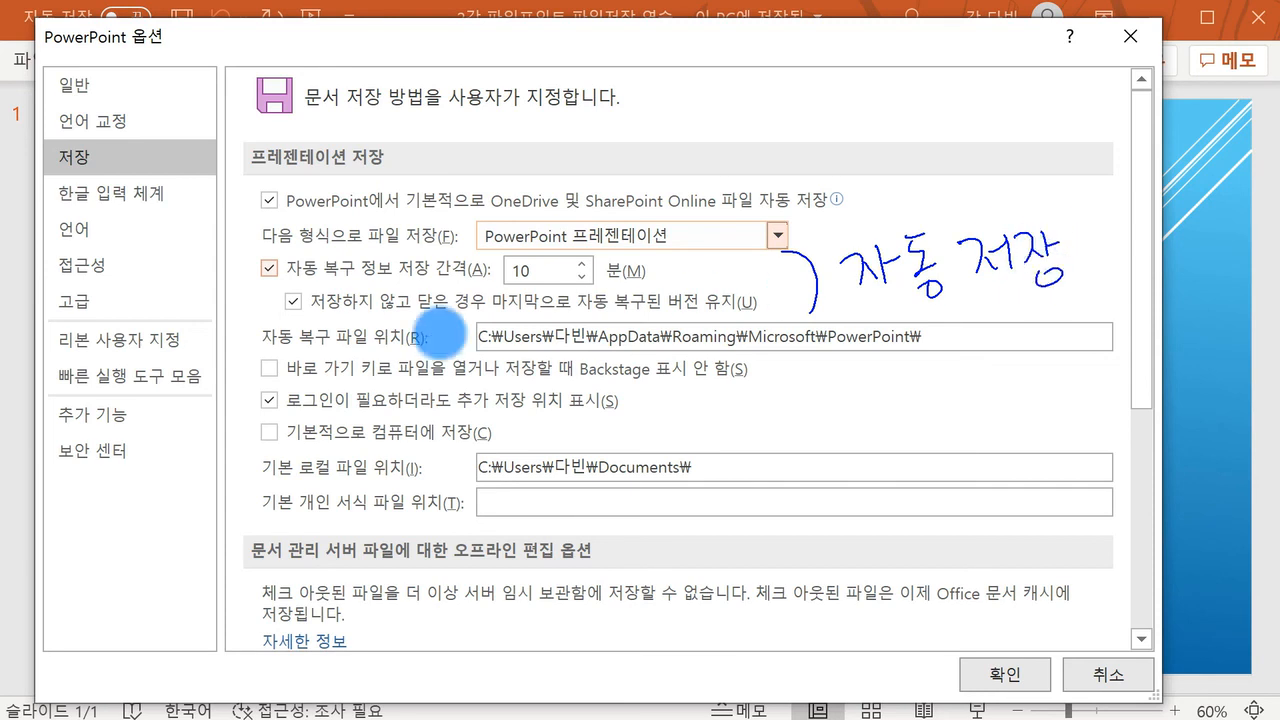
pyautogui.moveTo(522, 260)
pyautogui.mouseDown()
pyautogui.moveTo(505, 285)
pyautogui.moveTo(553, 288)
pyautogui.moveTo(517, 278)
pyautogui.moveTo(500, 240)
pyautogui.moveTo(547, 283)
pyautogui.mouseUp()
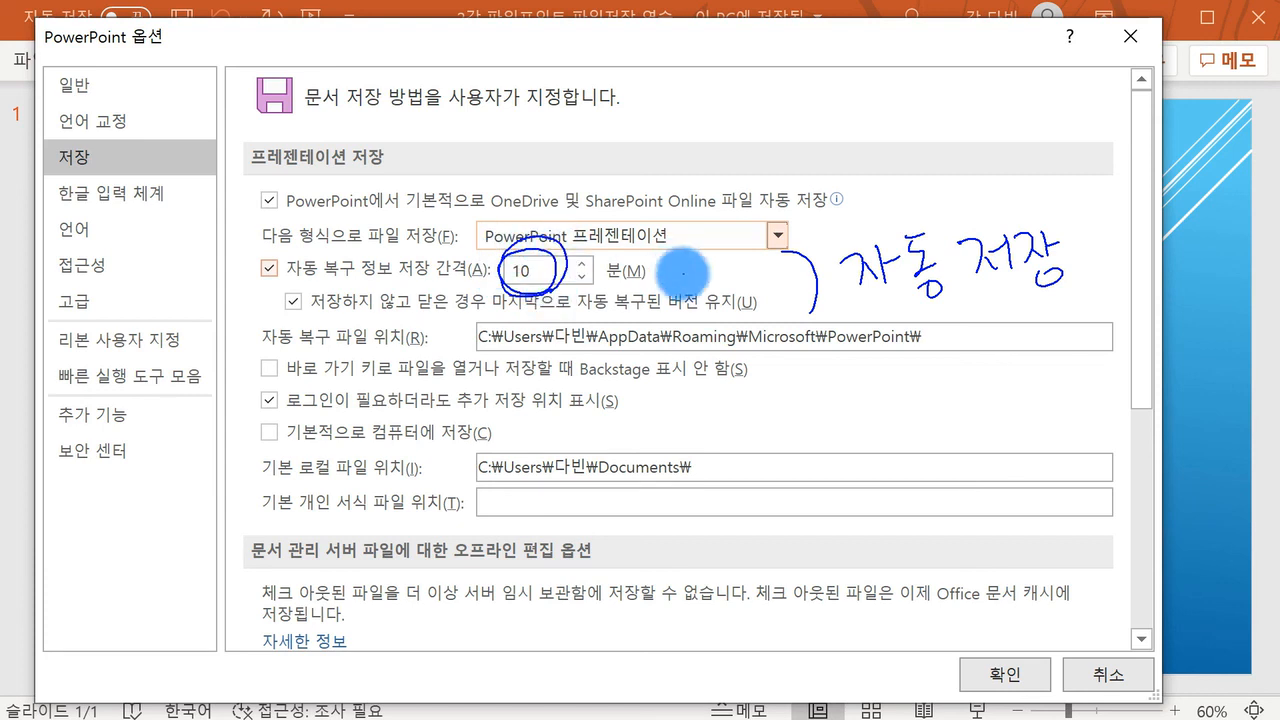
pyautogui.moveTo(482, 316); pyautogui.dragTo(478, 376)
pyautogui.moveTo(931, 319); pyautogui.dragTo(903, 367)
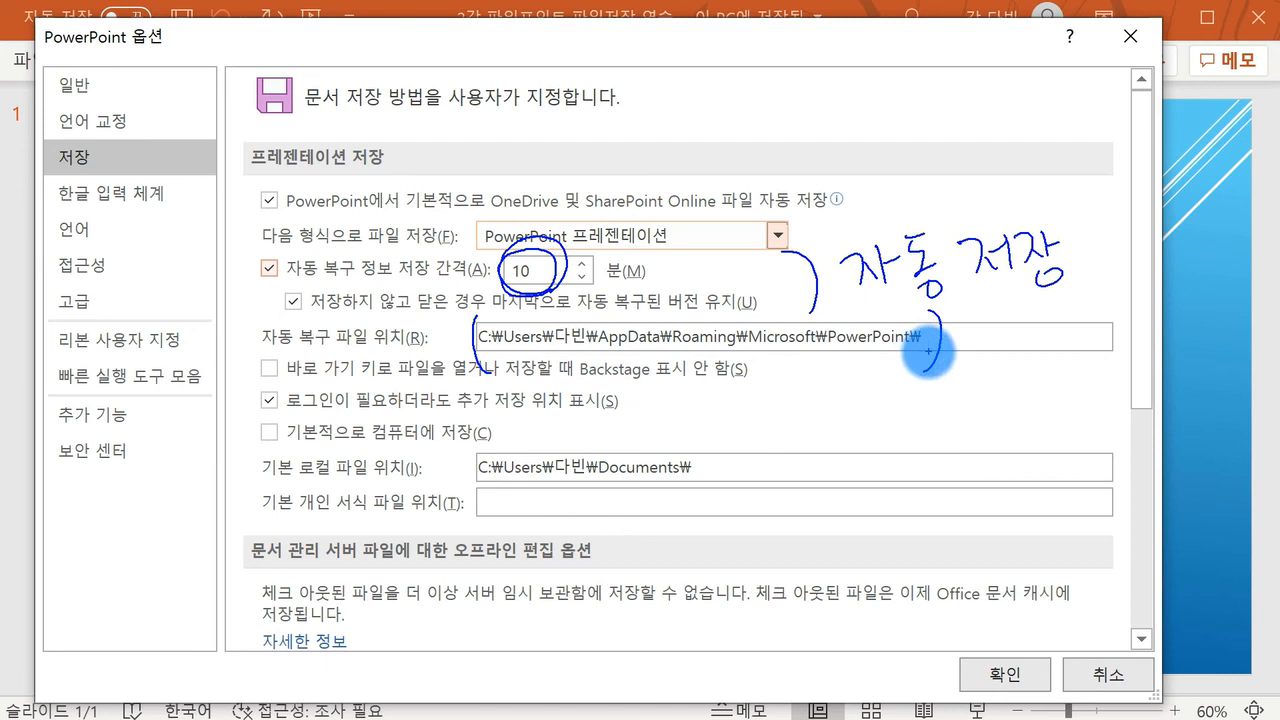
pyautogui.moveTo(928, 350); pyautogui.dragTo(925, 372)
pyautogui.moveTo(822, 300)
pyautogui.mouseDown()
pyautogui.moveTo(1096, 291)
pyautogui.moveTo(1119, 303)
pyautogui.mouseUp()
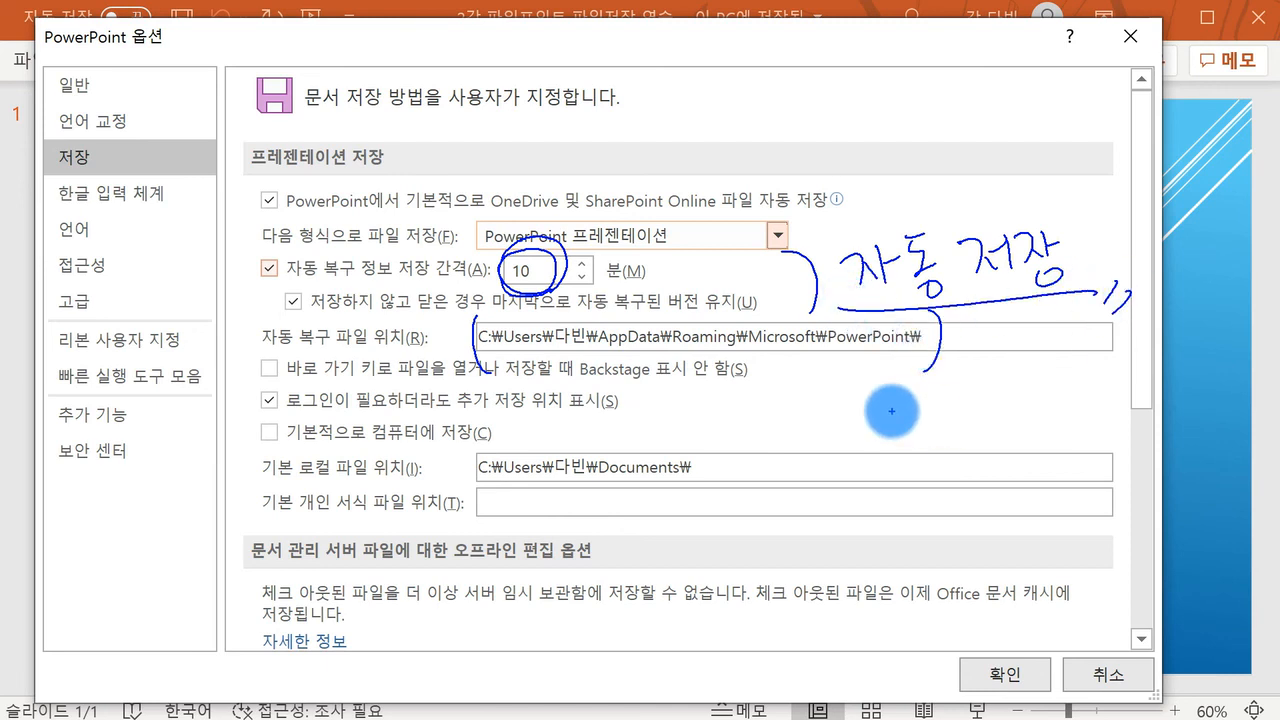
pyautogui.press('Escape')
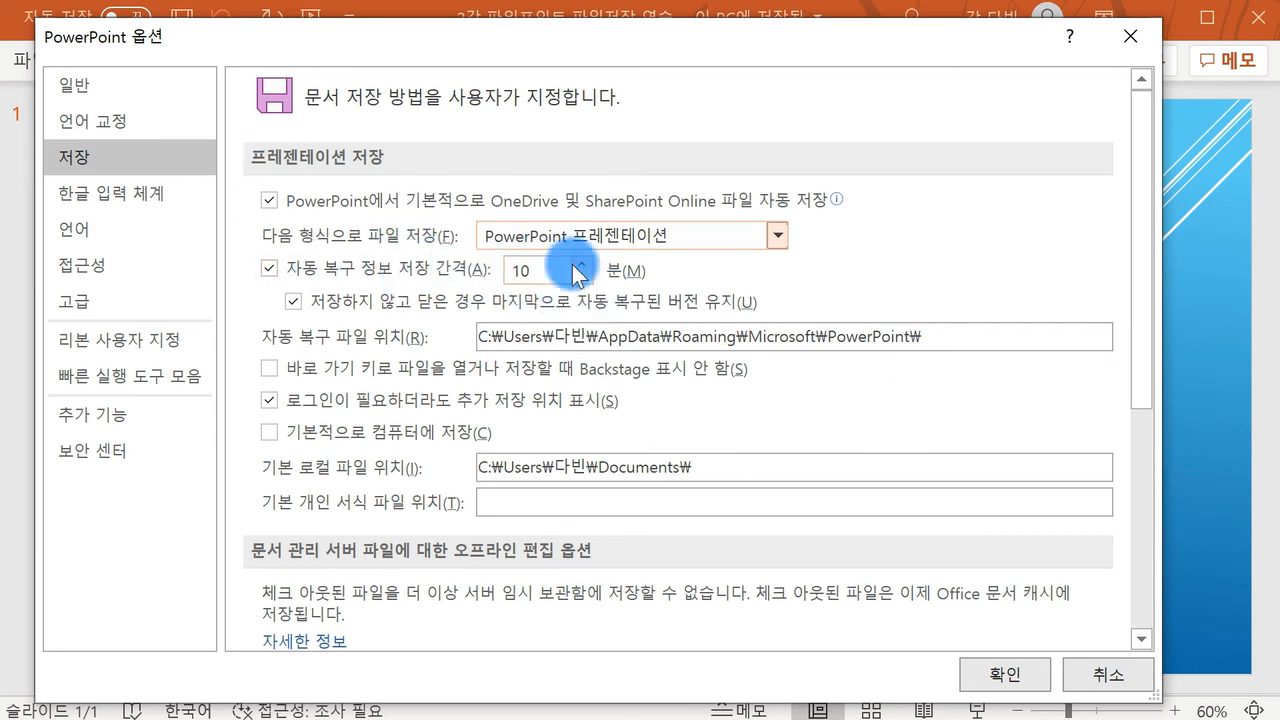
# - Inspect the auto-recovery, default local and personal template file locations, and the font embedding and cache settings below them
pyautogui.moveTo(943, 337); pyautogui.dragTo(435, 318)
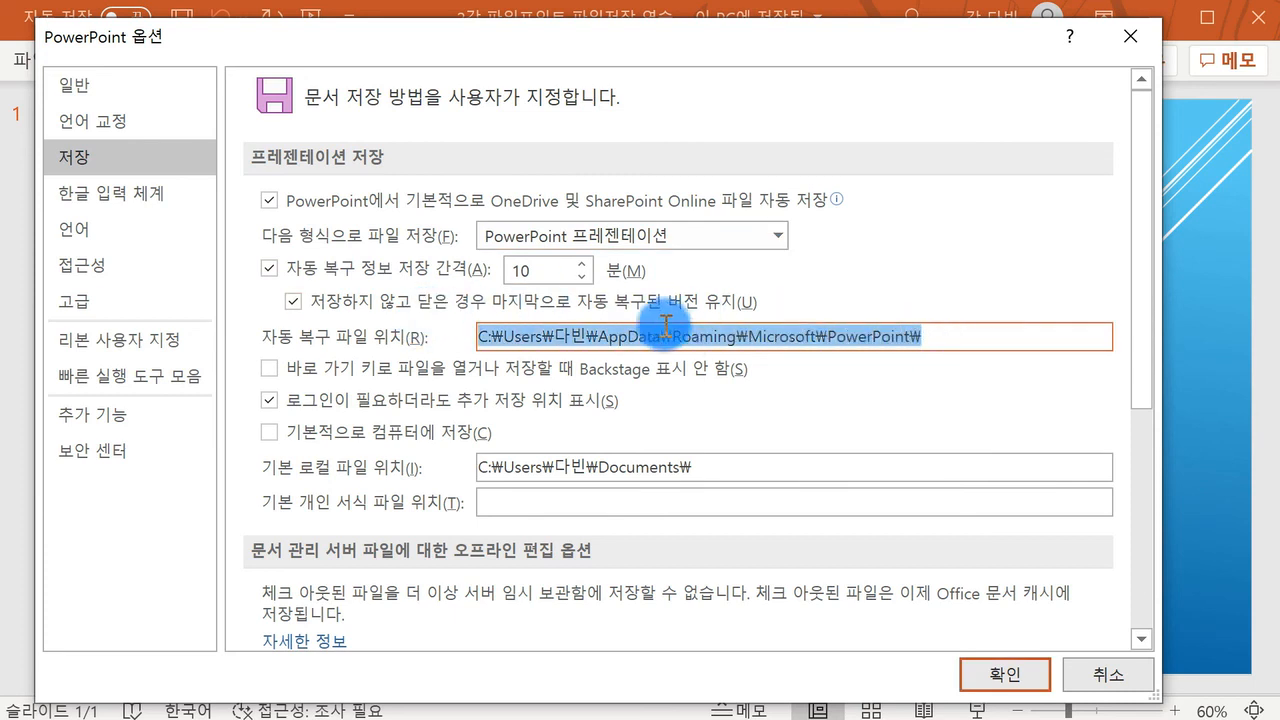
pyautogui.moveTo(1143, 277); pyautogui.dragTo(851, 372)
pyautogui.click(749, 267)
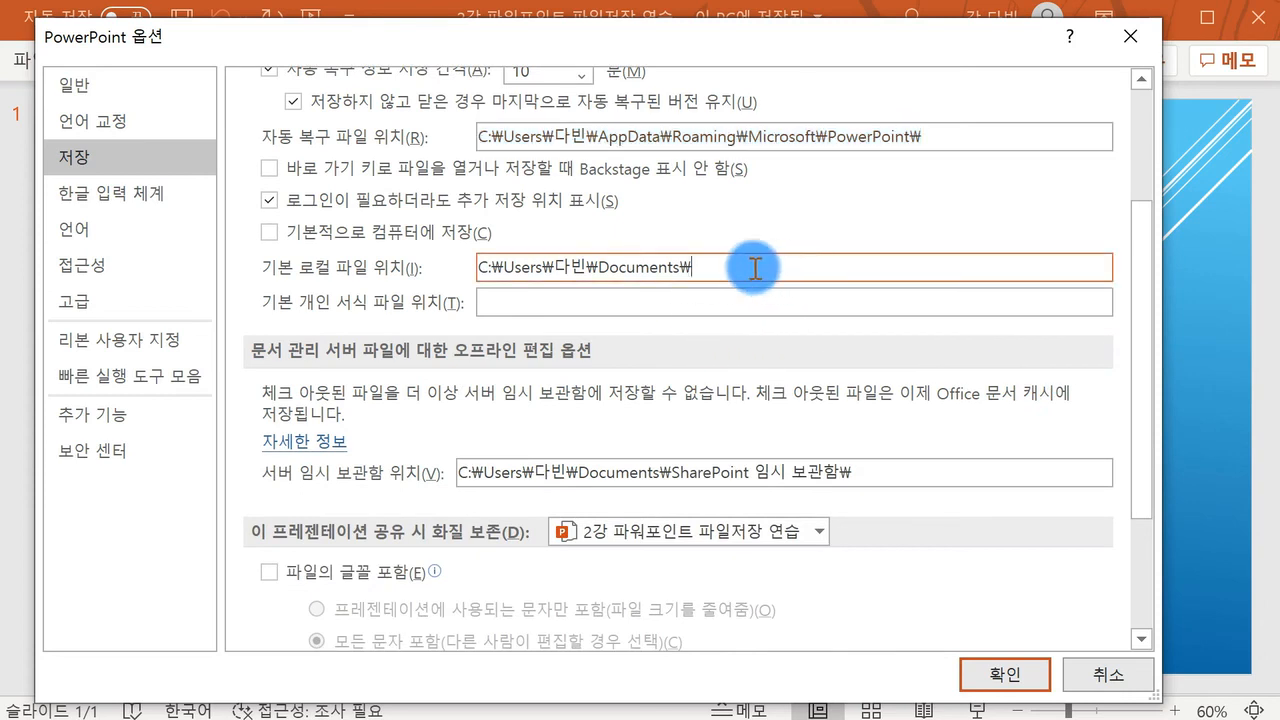
pyautogui.click(676, 299)
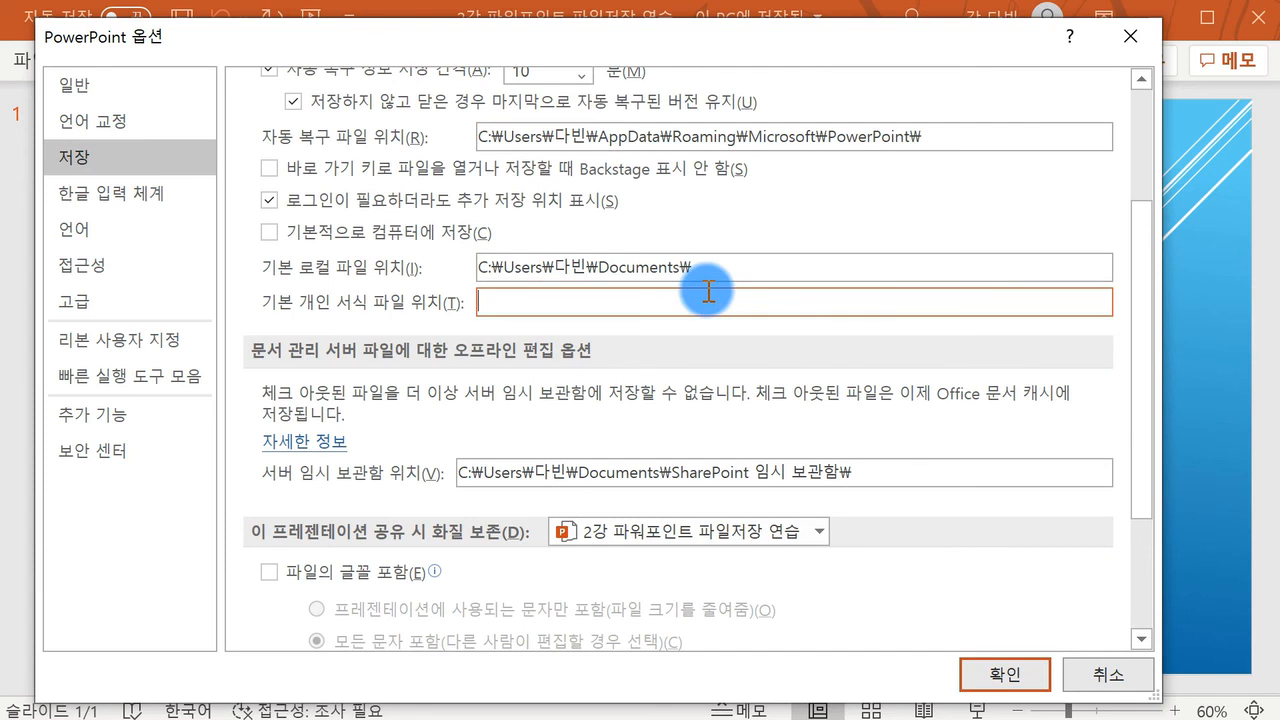
pyautogui.scroll(-3, 708, 291)
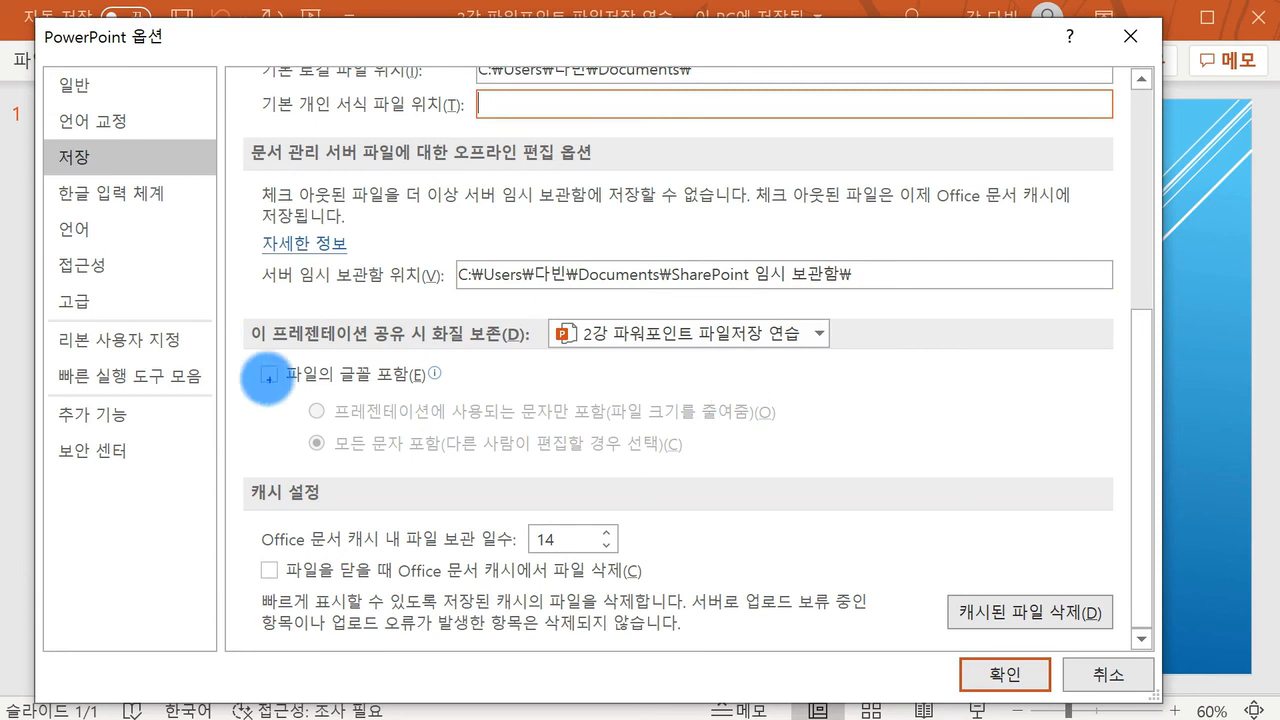
# - Bracket the font embedding options with ink and write the underlined note 글꼴 저장 beside them
pyautogui.moveTo(757, 322); pyautogui.dragTo(760, 468)
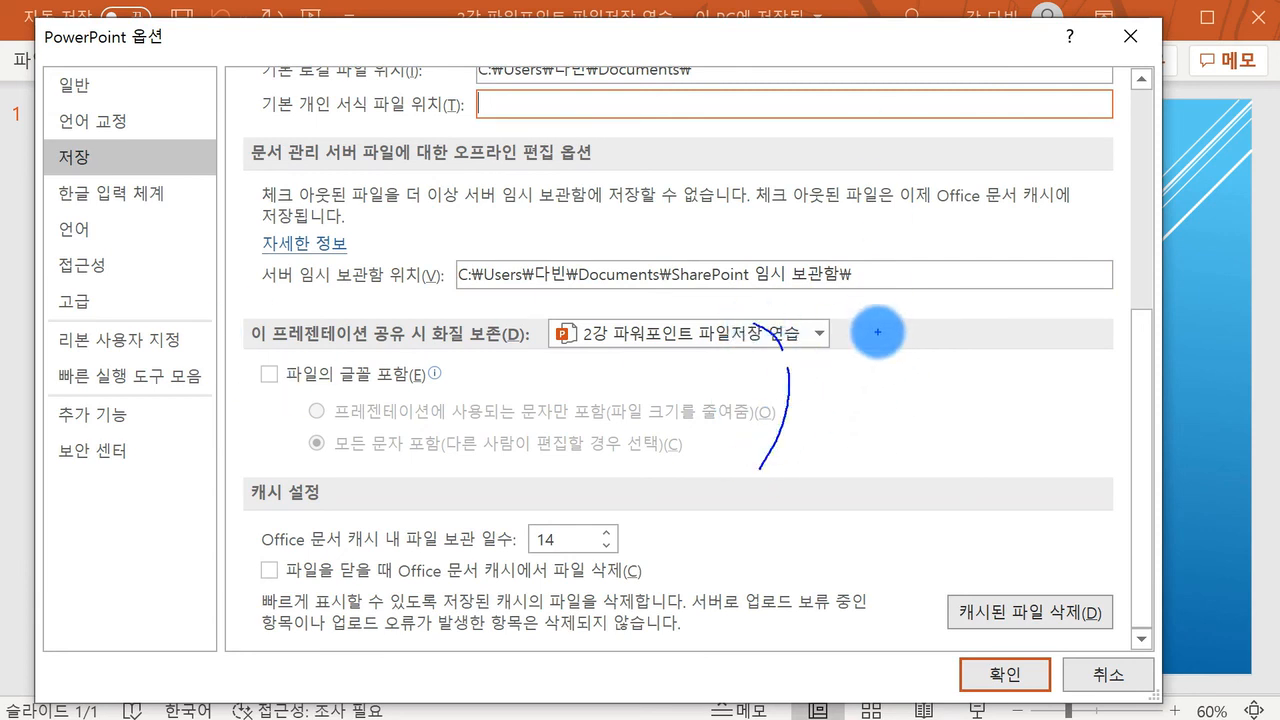
pyautogui.moveTo(861, 320)
pyautogui.mouseDown()
pyautogui.moveTo(889, 342)
pyautogui.moveTo(909, 320)
pyautogui.moveTo(960, 330)
pyautogui.moveTo(955, 362)
pyautogui.moveTo(988, 338)
pyautogui.moveTo(1060, 351)
pyautogui.mouseUp()
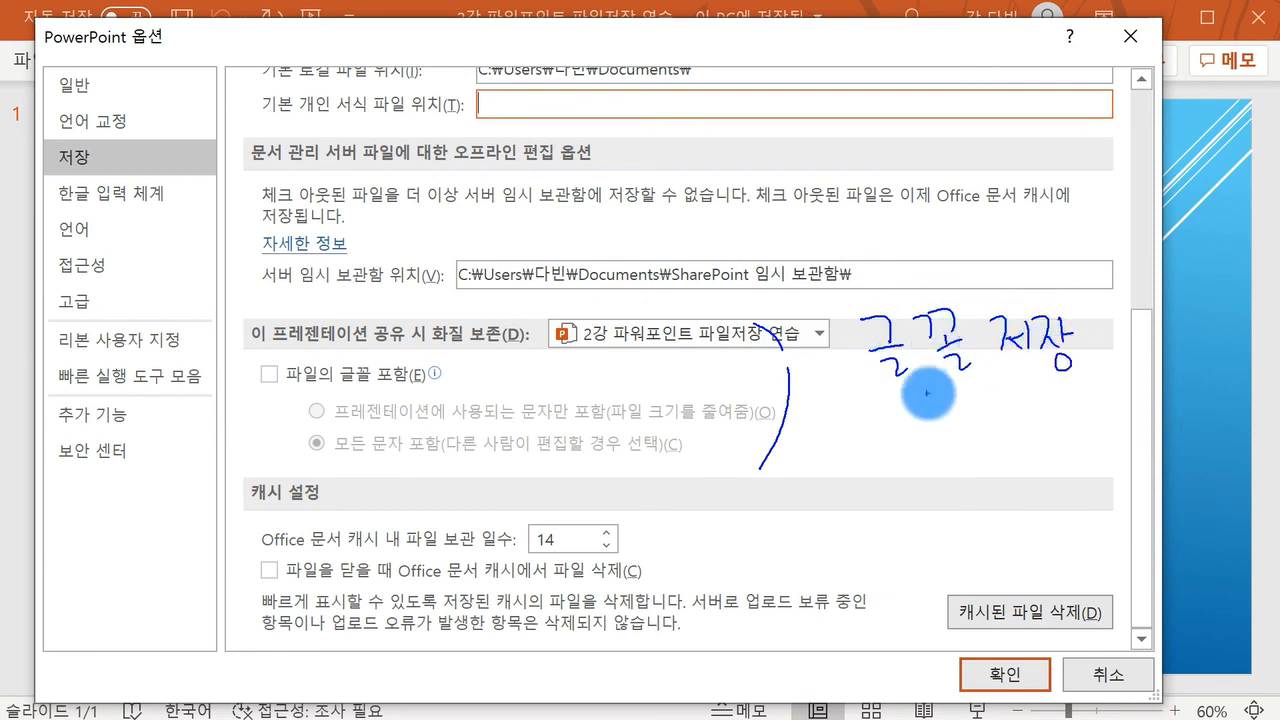
pyautogui.moveTo(878, 397); pyautogui.dragTo(1113, 381)
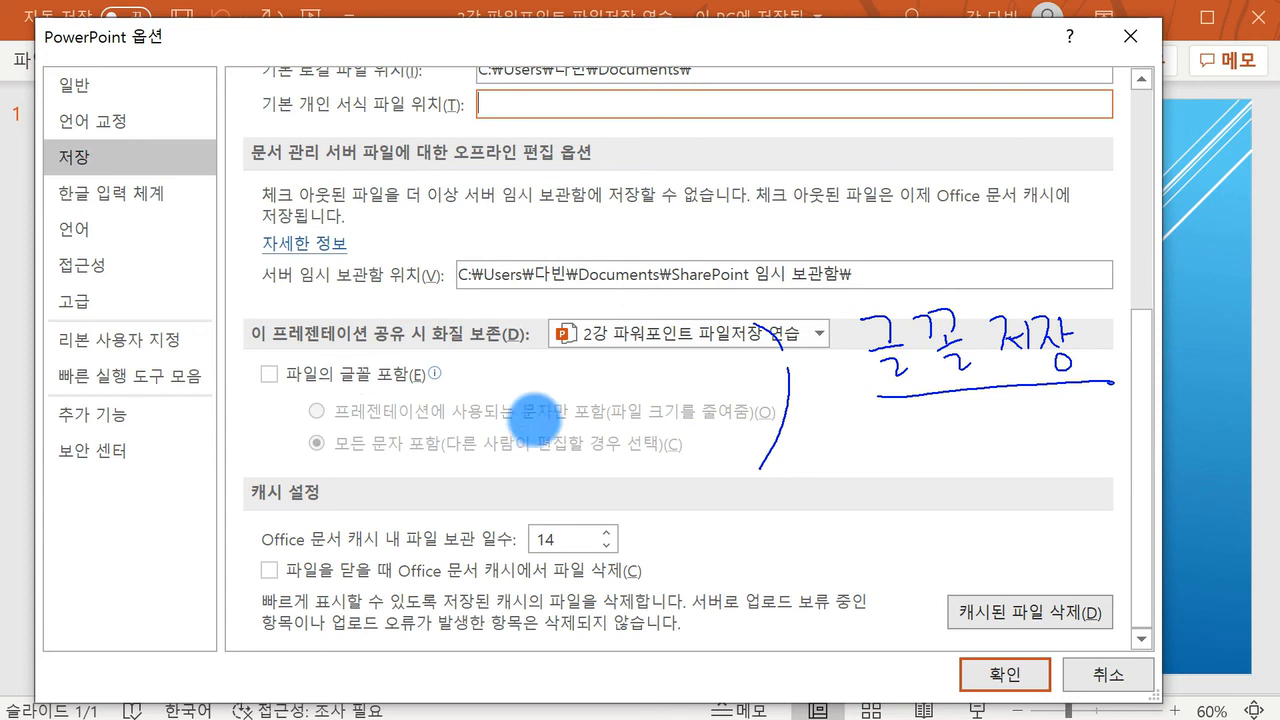
# - Write the letters A, B and C below the note, underline A with dots beside it, and join B and C with a curve
pyautogui.moveTo(811, 479)
pyautogui.mouseDown()
pyautogui.moveTo(826, 402)
pyautogui.moveTo(857, 474)
pyautogui.moveTo(852, 454)
pyautogui.mouseUp()
pyautogui.moveTo(826, 523); pyautogui.dragTo(879, 641)
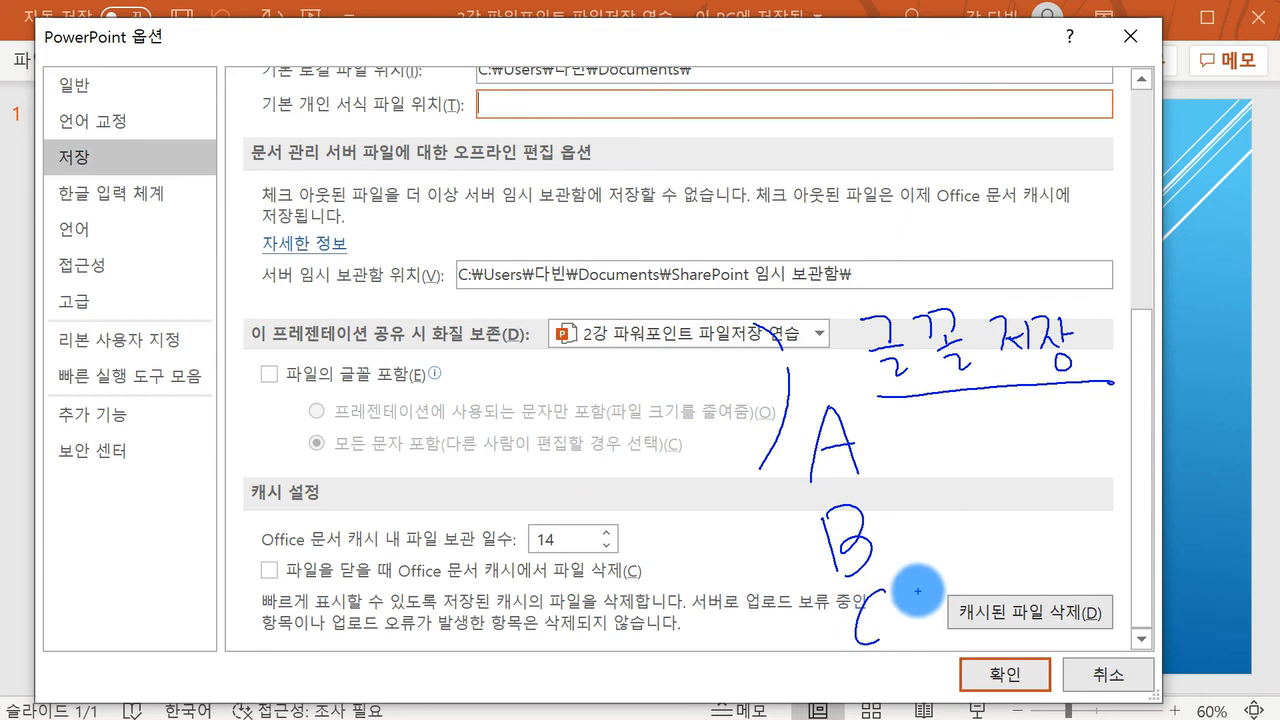
pyautogui.moveTo(806, 489); pyautogui.dragTo(997, 458)
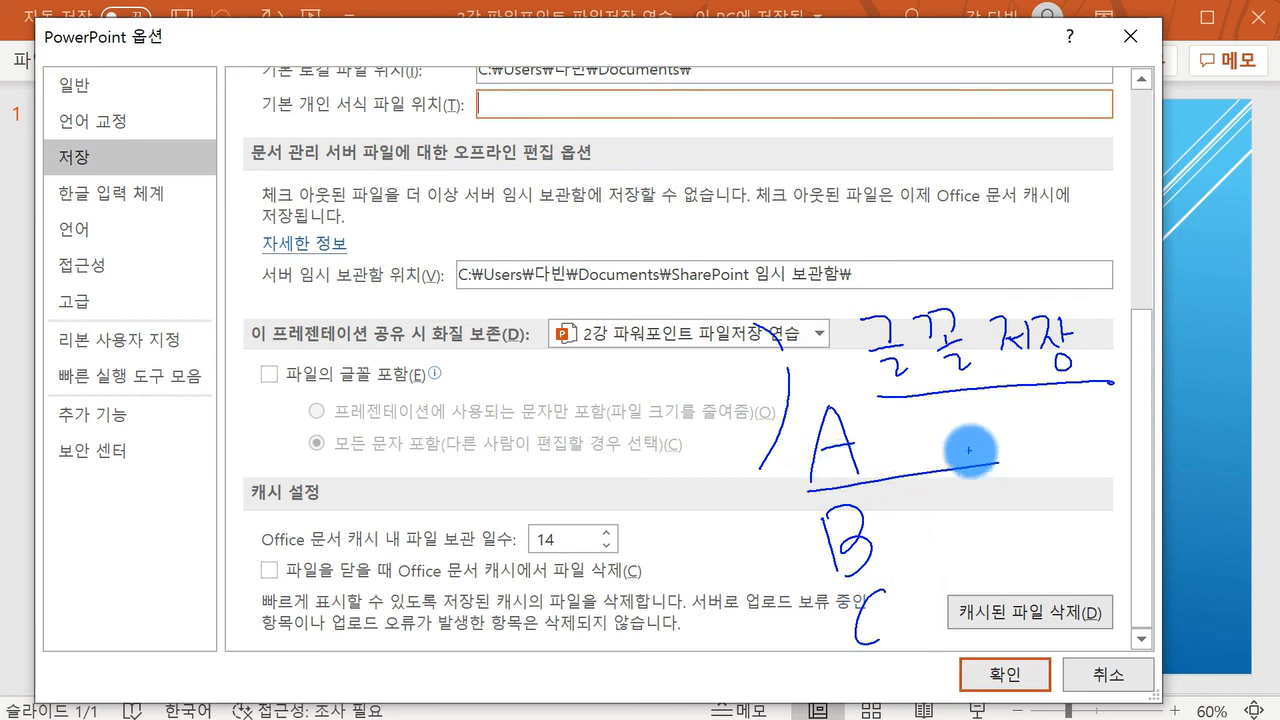
pyautogui.moveTo(895, 416); pyautogui.dragTo(900, 419)
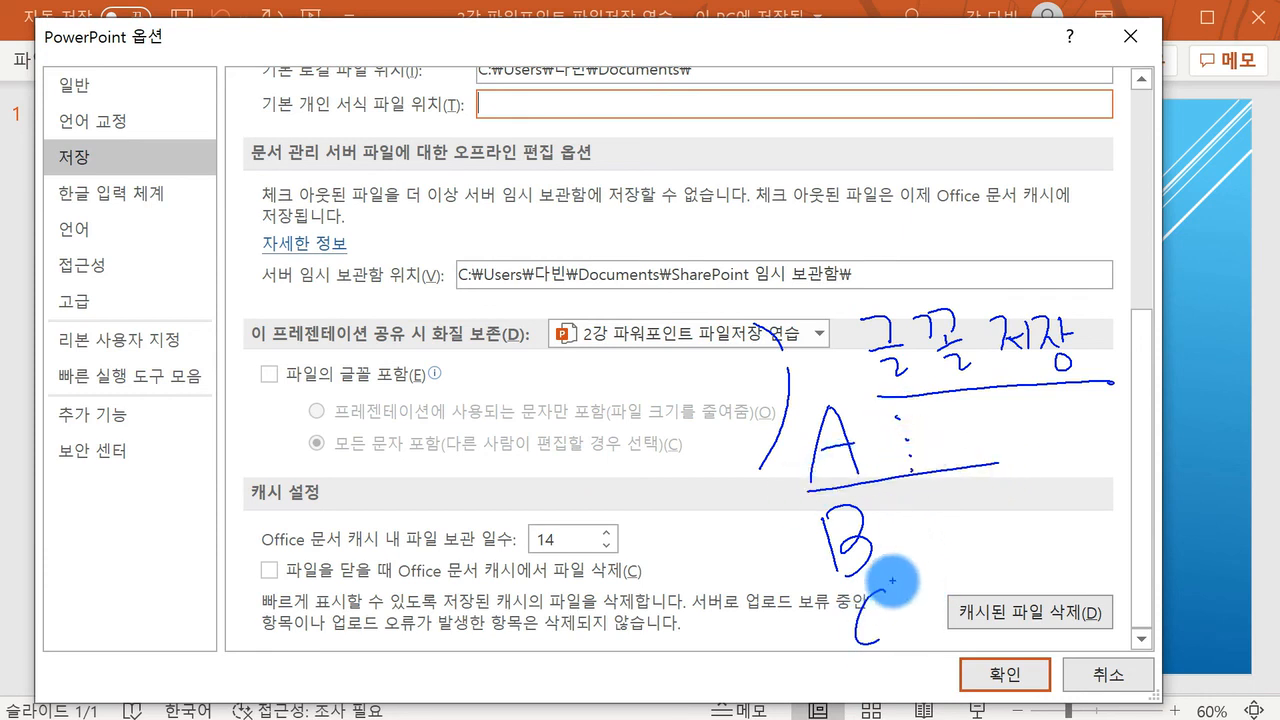
pyautogui.moveTo(884, 540); pyautogui.dragTo(866, 636)
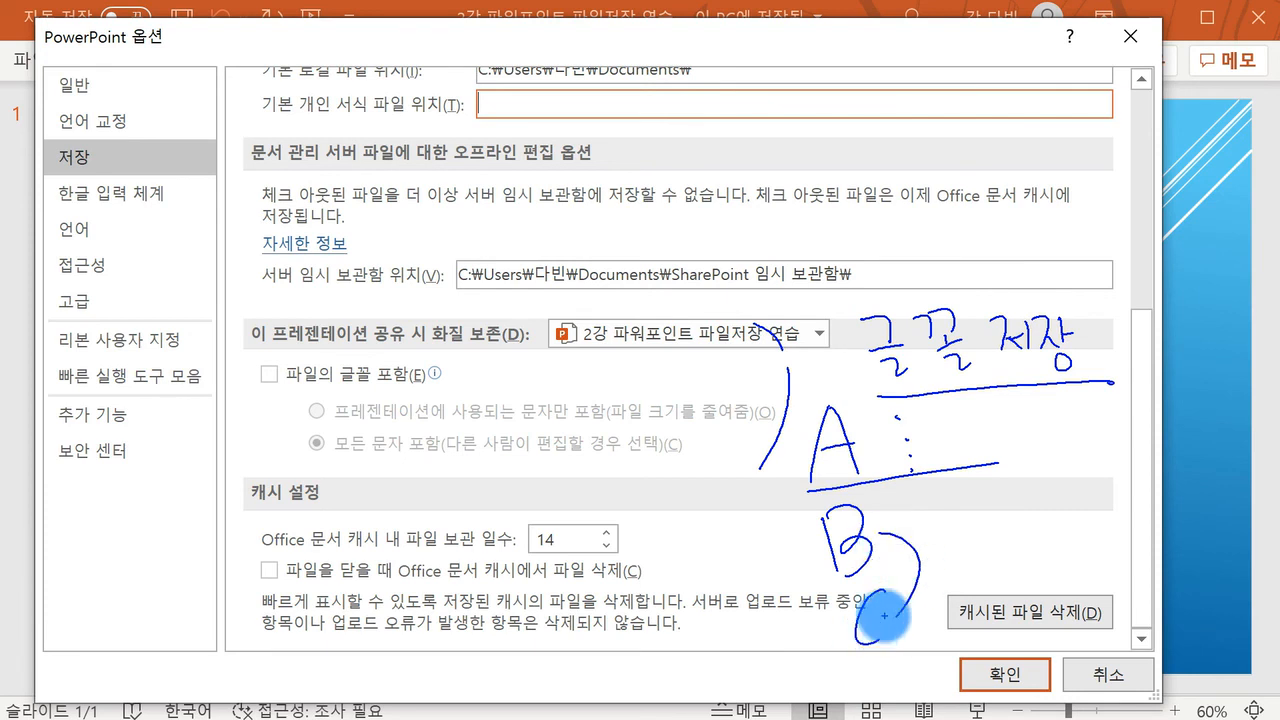
# - Mark B and C with an X, circle the dots and the X, underline the letters, and clear all ink
pyautogui.moveTo(972, 512)
pyautogui.mouseDown()
pyautogui.moveTo(957, 545)
pyautogui.moveTo(990, 538)
pyautogui.mouseUp()
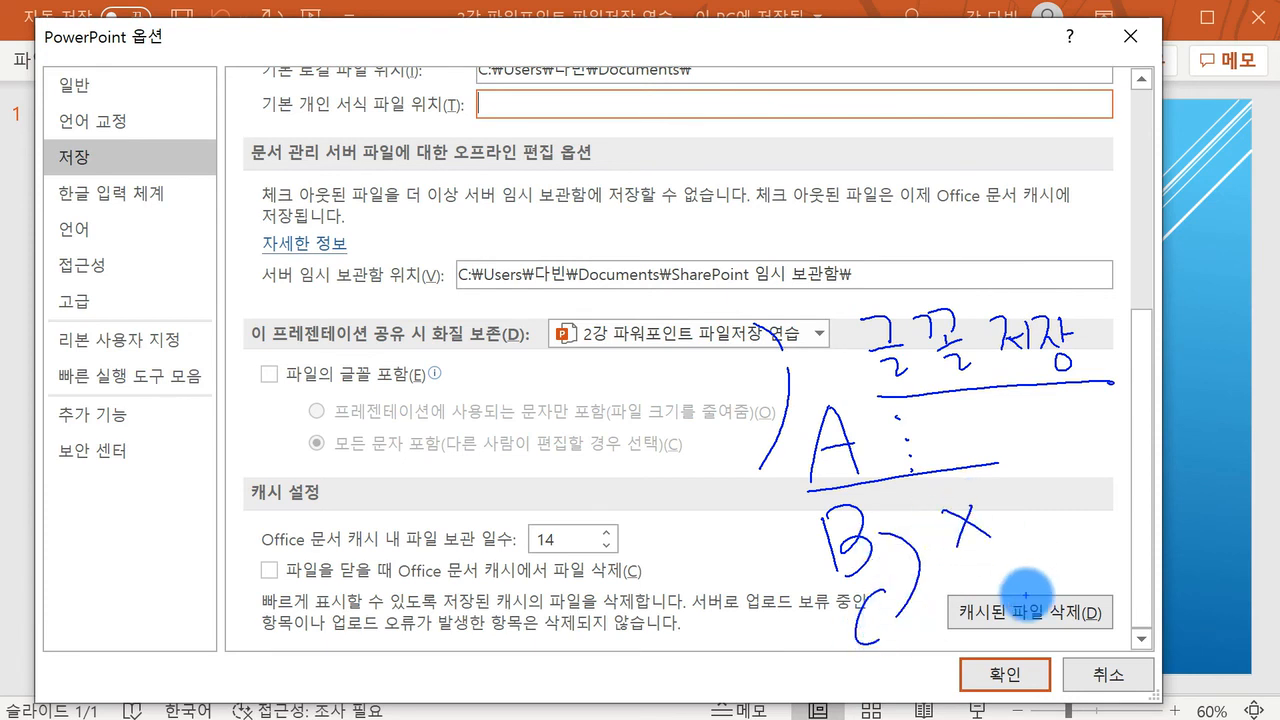
pyautogui.moveTo(936, 470)
pyautogui.mouseDown()
pyautogui.moveTo(877, 438)
pyautogui.moveTo(925, 422)
pyautogui.moveTo(876, 460)
pyautogui.moveTo(912, 418)
pyautogui.moveTo(940, 468)
pyautogui.moveTo(877, 440)
pyautogui.moveTo(958, 448)
pyautogui.moveTo(937, 442)
pyautogui.mouseUp()
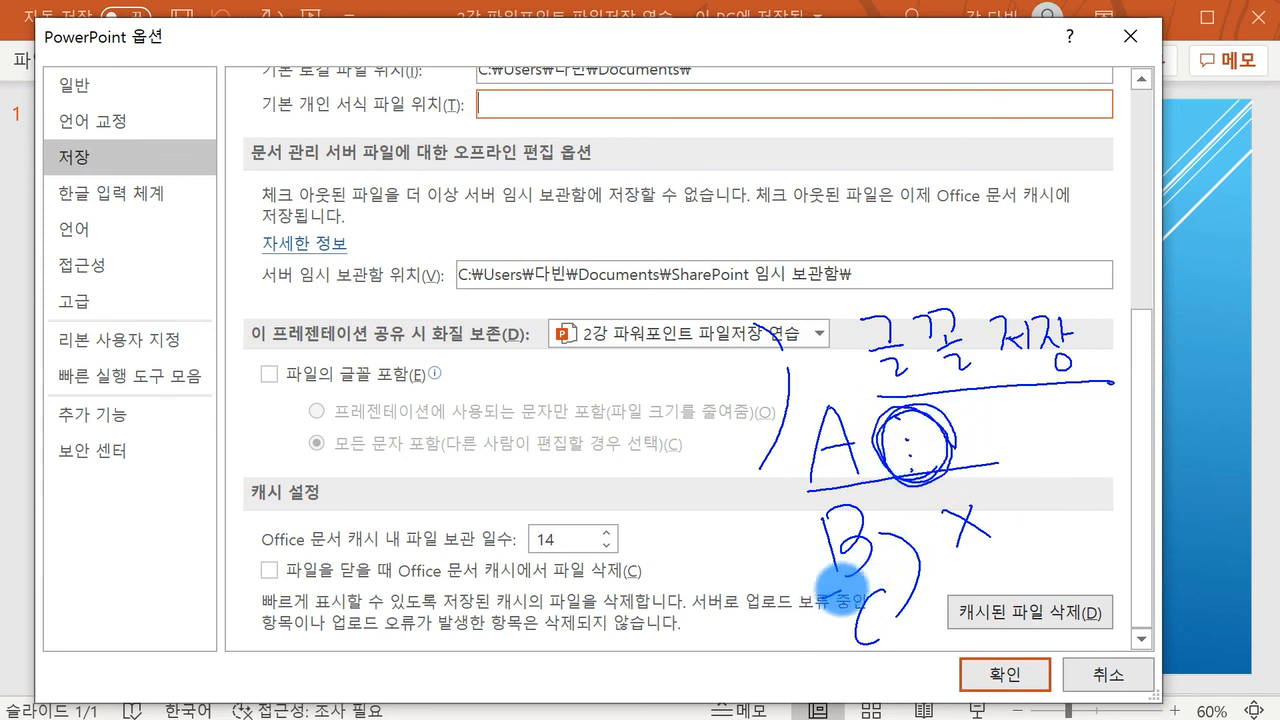
pyautogui.moveTo(846, 657); pyautogui.dragTo(1028, 546)
pyautogui.moveTo(955, 575)
pyautogui.mouseDown()
pyautogui.moveTo(971, 586)
pyautogui.moveTo(938, 555)
pyautogui.mouseUp()
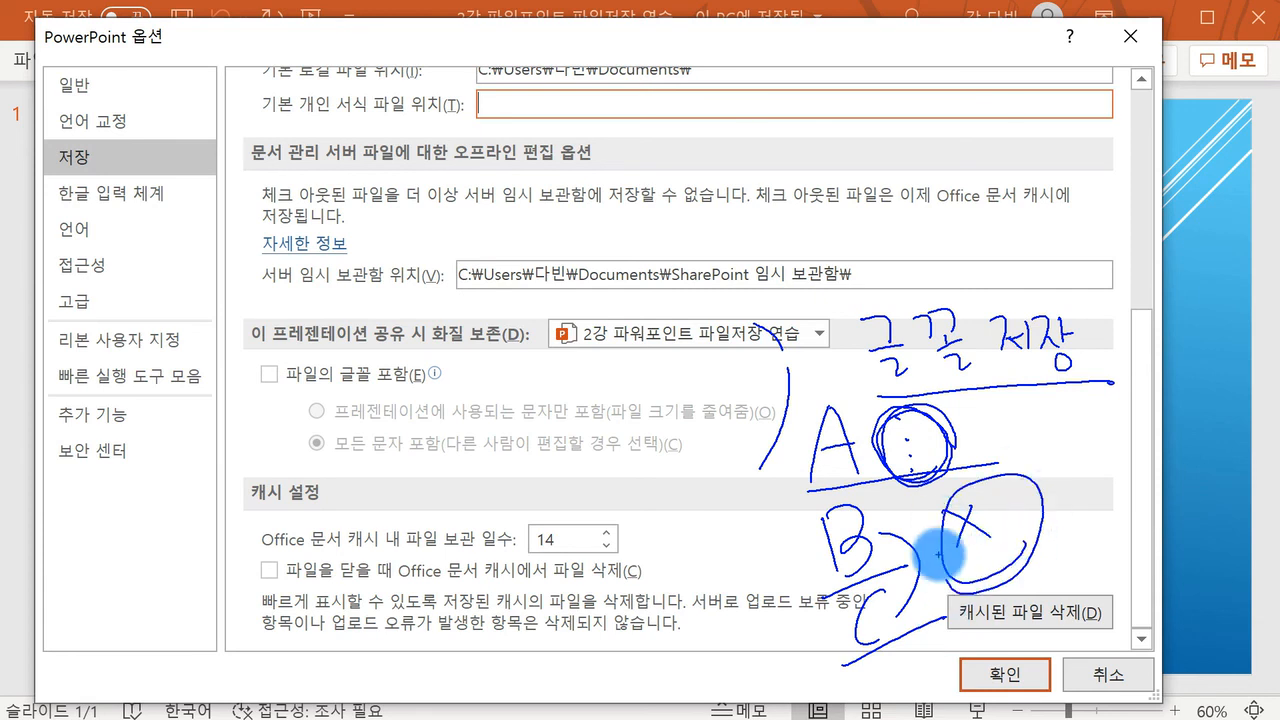
pyautogui.moveTo(380, 460)
pyautogui.mouseDown()
pyautogui.moveTo(343, 323)
pyautogui.moveTo(410, 440)
pyautogui.mouseUp()
pyautogui.press('Escape')
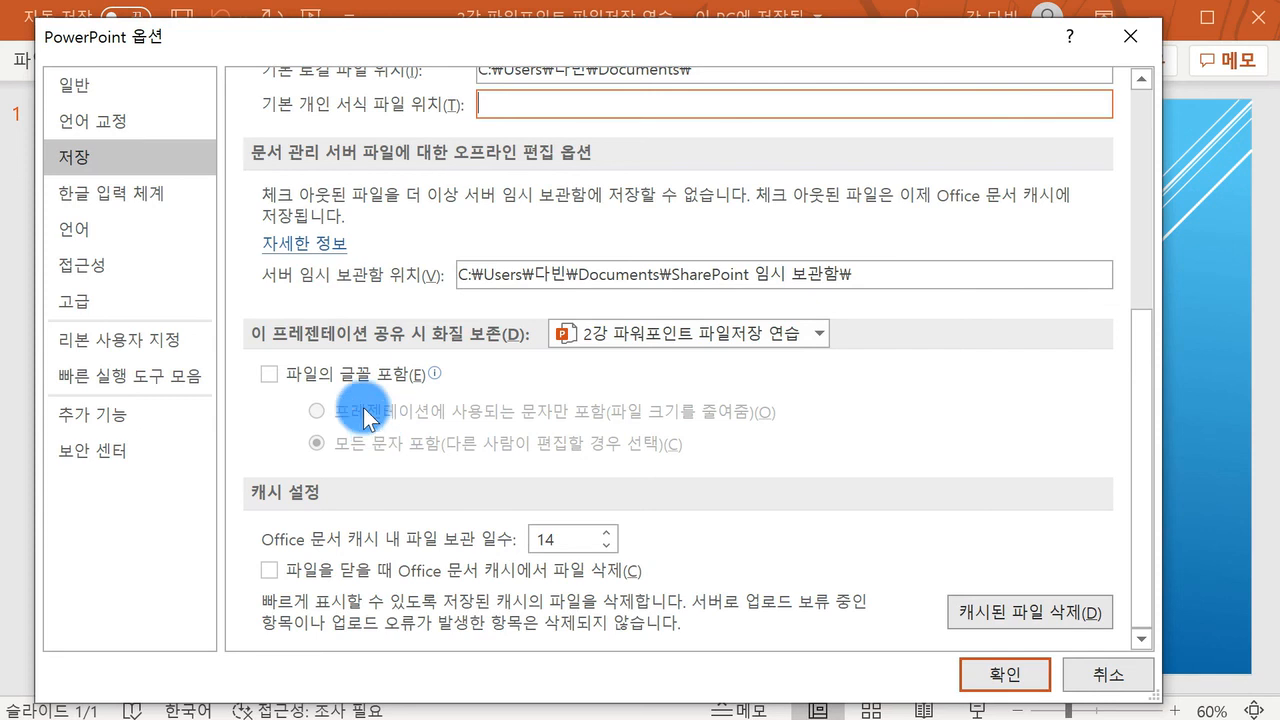
# - Enable 파일의 글꼴 포함 and mark its checkbox and two character options with temporary ink
pyautogui.click(363, 372)
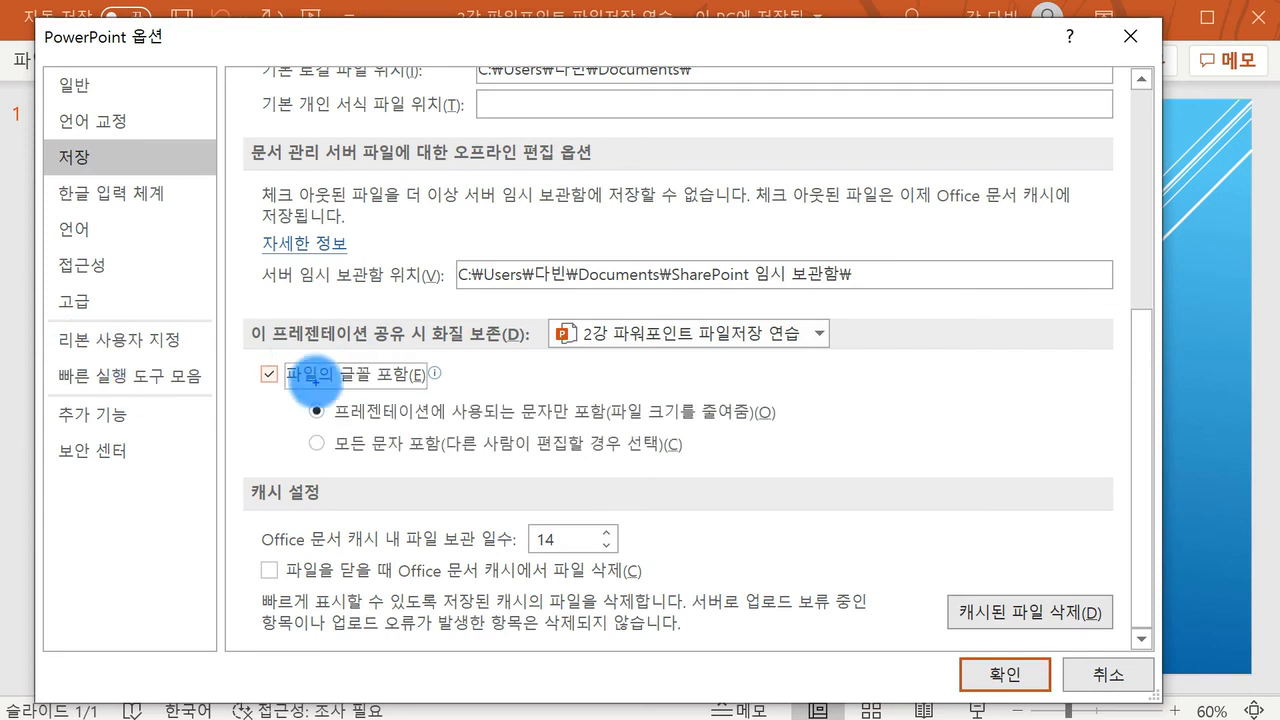
pyautogui.moveTo(282, 396)
pyautogui.mouseDown()
pyautogui.moveTo(250, 342)
pyautogui.moveTo(263, 400)
pyautogui.moveTo(246, 371)
pyautogui.moveTo(285, 405)
pyautogui.mouseUp()
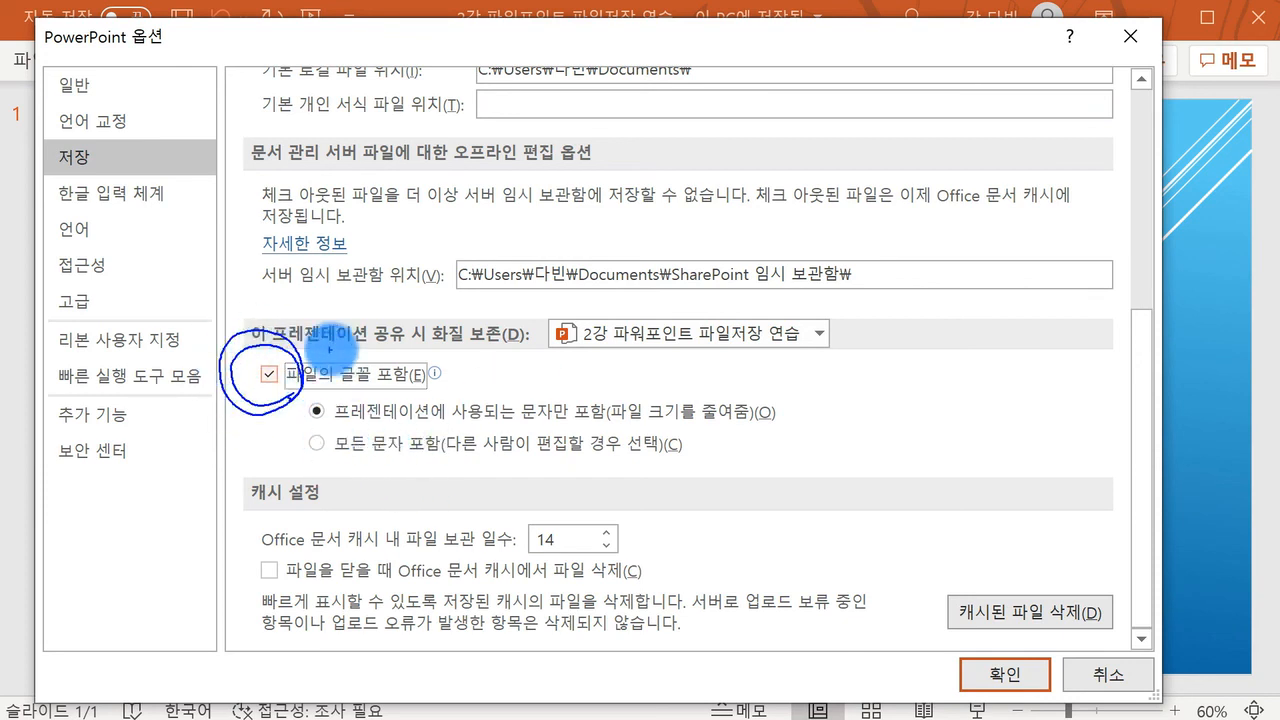
pyautogui.moveTo(300, 472); pyautogui.dragTo(670, 465)
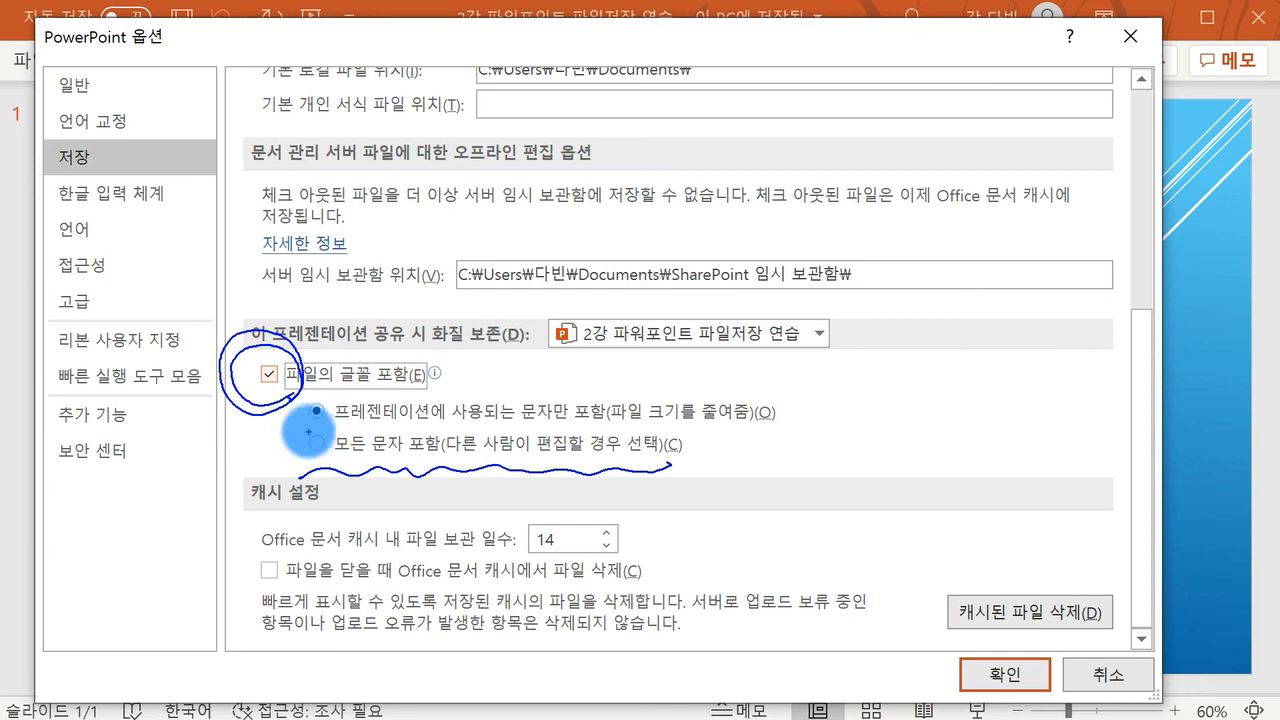
pyautogui.moveTo(303, 435)
pyautogui.mouseDown()
pyautogui.moveTo(705, 440)
pyautogui.moveTo(762, 410)
pyautogui.mouseUp()
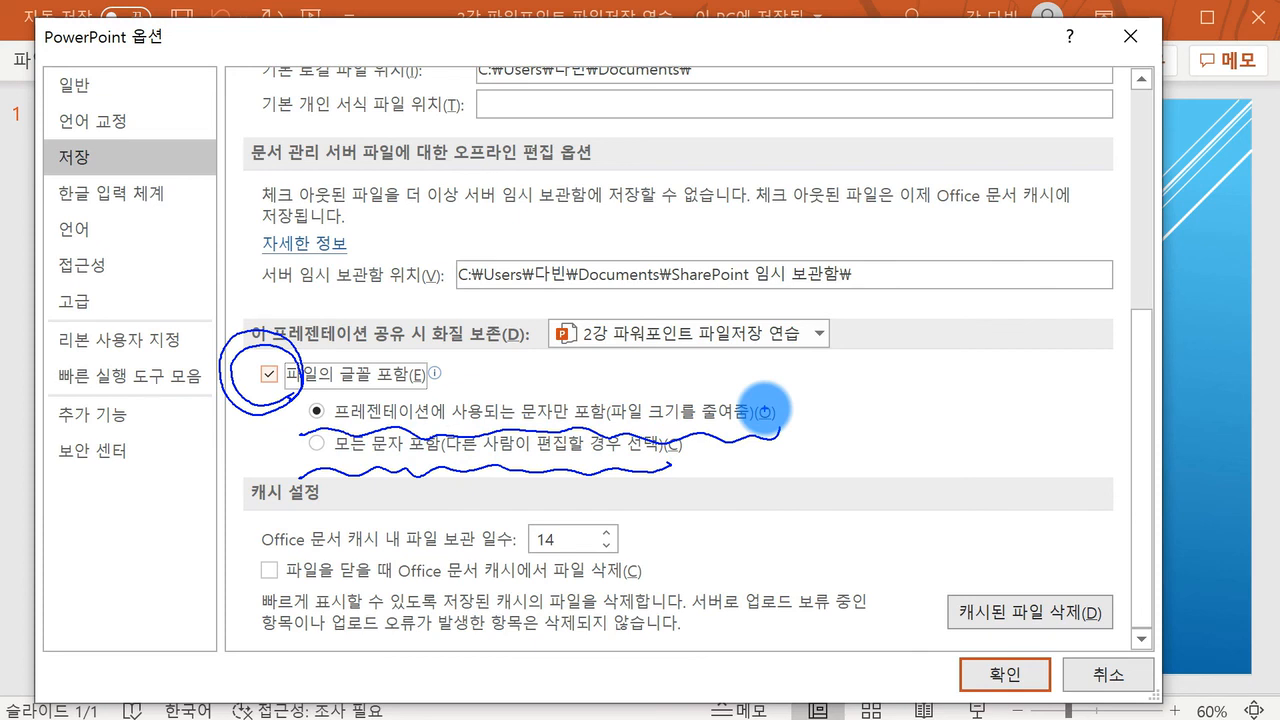
pyautogui.press('Escape')
# - Open the 한글 입력 체계 options and view the 금칙 처리 대상 languages, keeping 한국어
pyautogui.click(108, 194)
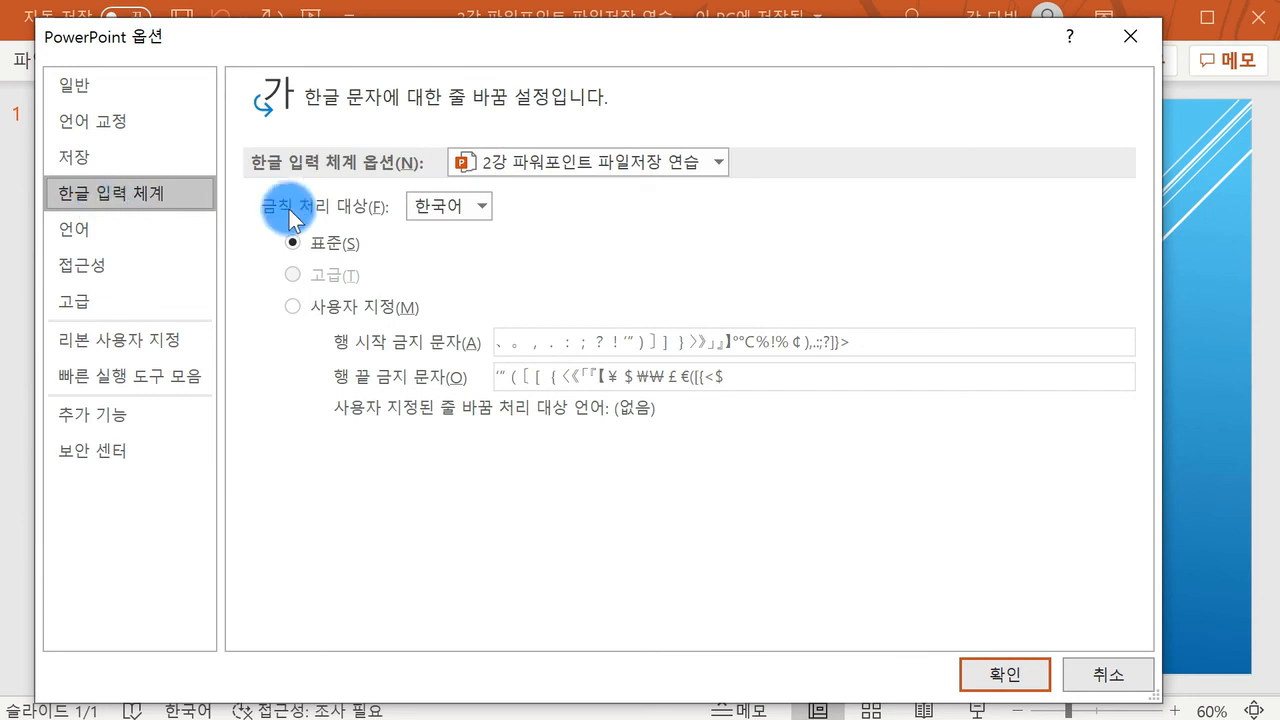
pyautogui.click(423, 204)
pyautogui.click(658, 329)
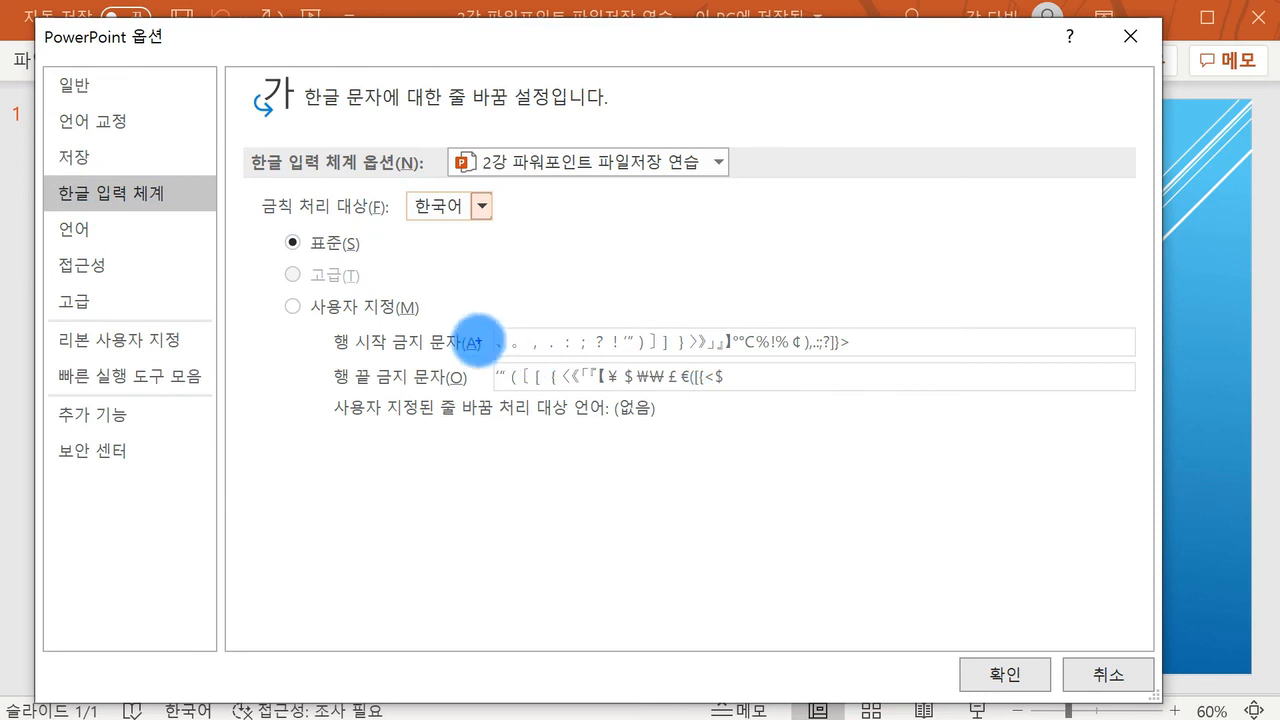
# - Bracket the 행 시작 금지 문자 and 행 끝 금지 문자 character lists with ink, and clear the marks
pyautogui.moveTo(497, 325); pyautogui.dragTo(496, 360)
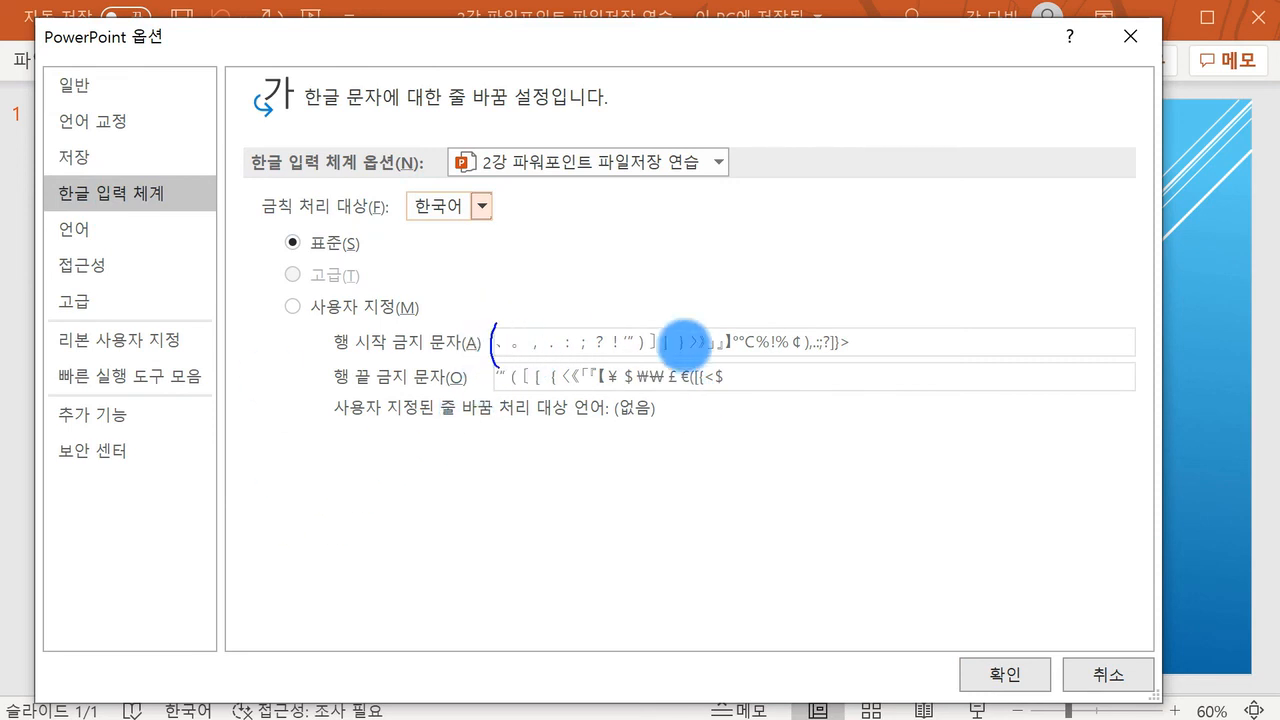
pyautogui.moveTo(862, 318); pyautogui.dragTo(859, 362)
pyautogui.moveTo(911, 322)
pyautogui.mouseDown()
pyautogui.moveTo(926, 351)
pyautogui.moveTo(904, 350)
pyautogui.mouseUp()
pyautogui.moveTo(498, 367); pyautogui.dragTo(490, 432)
pyautogui.moveTo(745, 366); pyautogui.dragTo(748, 404)
pyautogui.moveTo(866, 347)
pyautogui.mouseDown()
pyautogui.moveTo(810, 400)
pyautogui.moveTo(859, 427)
pyautogui.mouseUp()
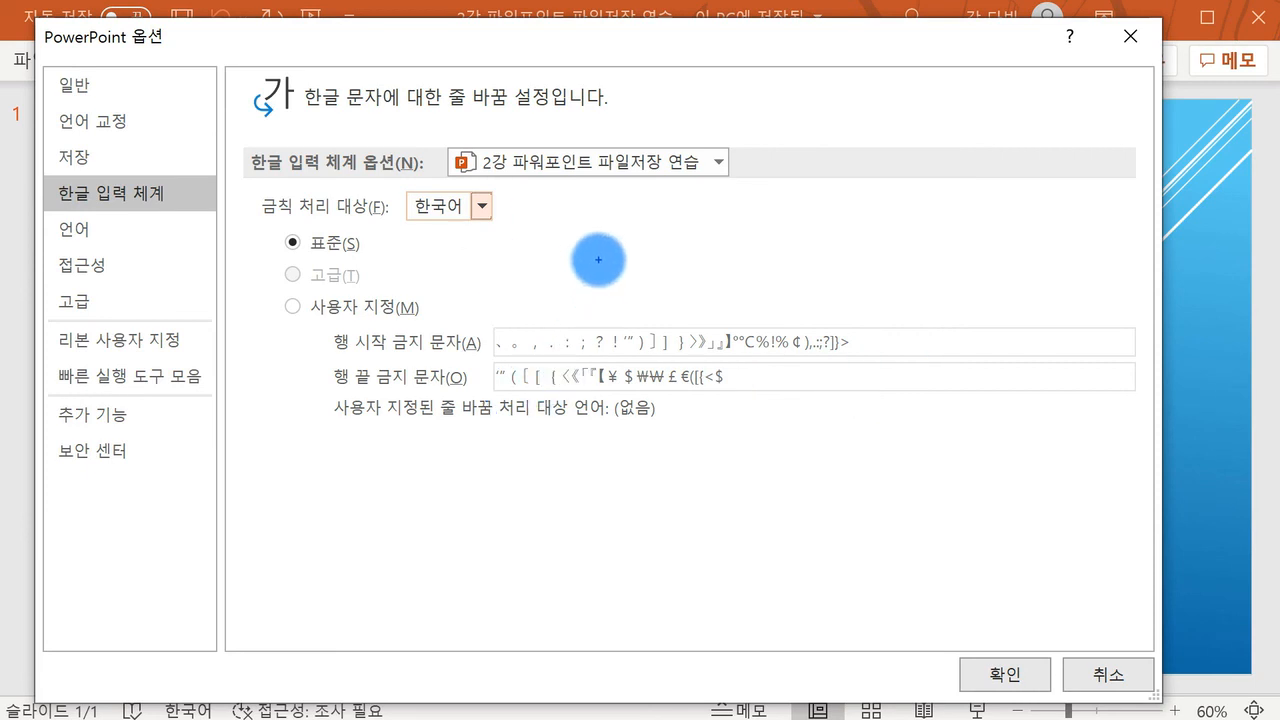
# - Handwrite example line-start characters (period, question mark, closing parenthesis and >) above the fields and tick 행 시작 금지 문자 with ink
pyautogui.moveTo(602, 253); pyautogui.dragTo(597, 258)
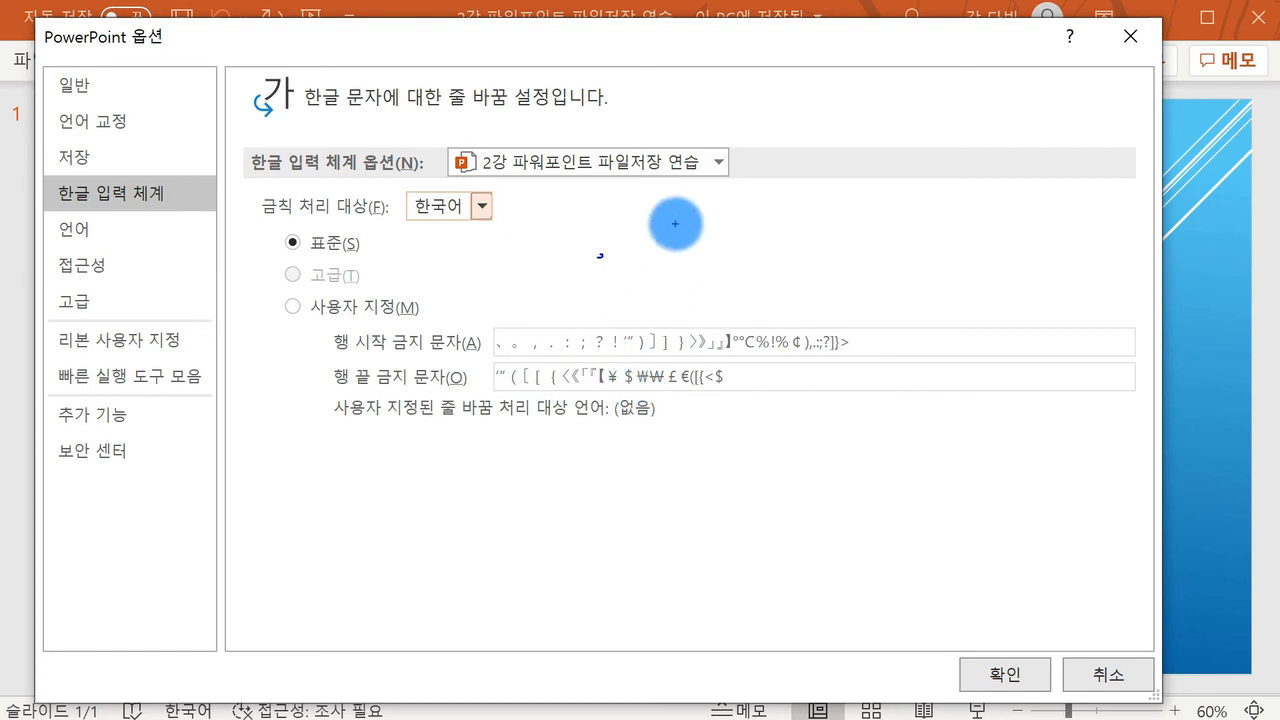
pyautogui.moveTo(654, 208); pyautogui.dragTo(667, 232)
pyautogui.moveTo(677, 265); pyautogui.dragTo(683, 271)
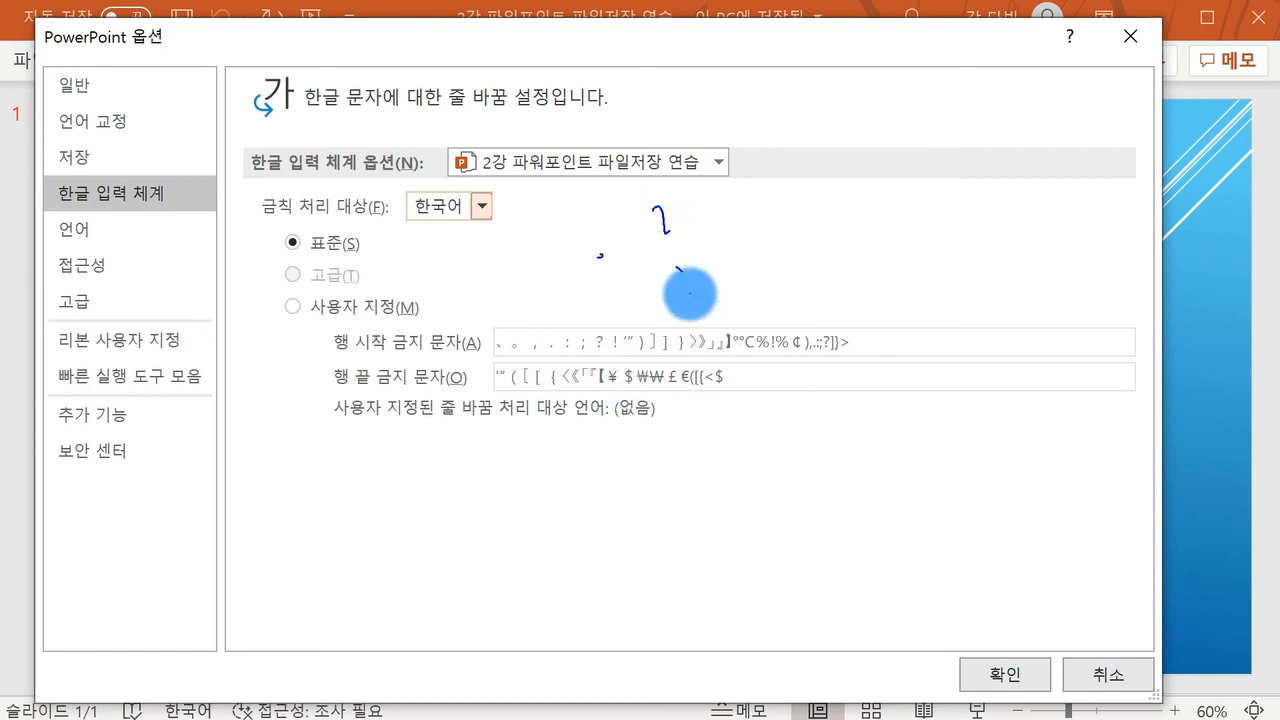
pyautogui.moveTo(873, 188); pyautogui.dragTo(890, 260)
pyautogui.moveTo(815, 186); pyautogui.dragTo(823, 260)
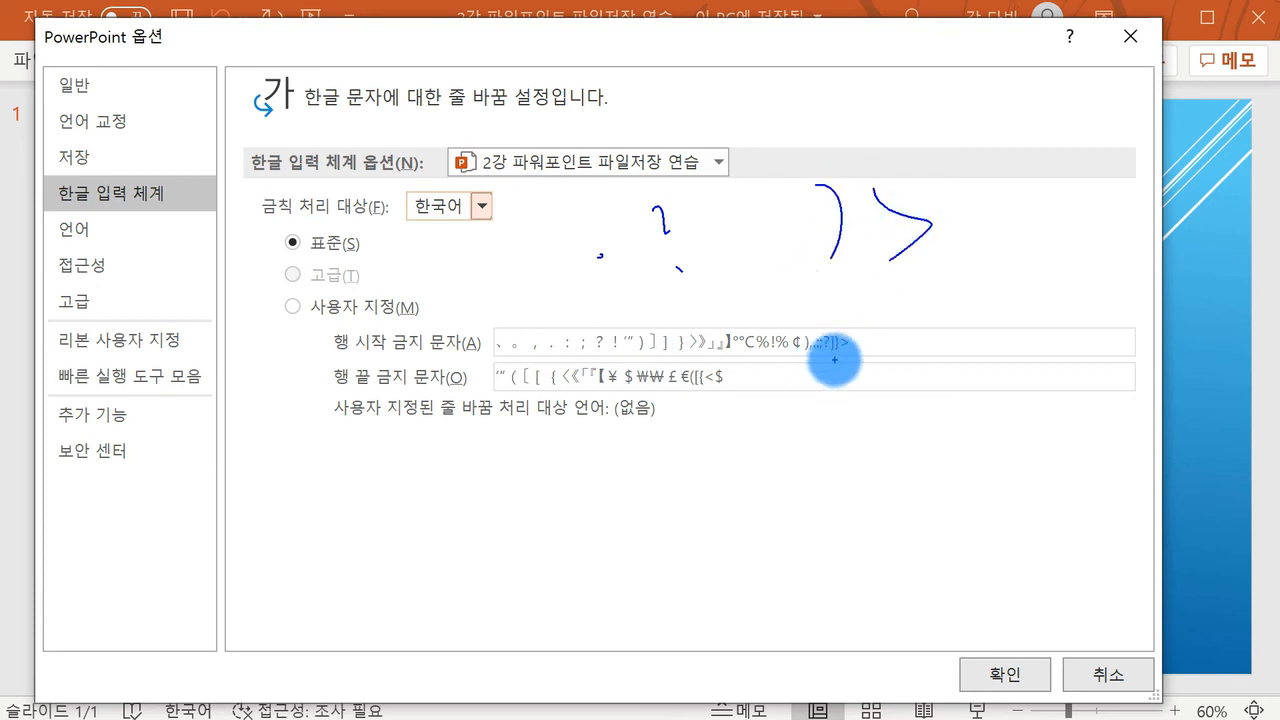
pyautogui.moveTo(293, 324); pyautogui.dragTo(332, 310)
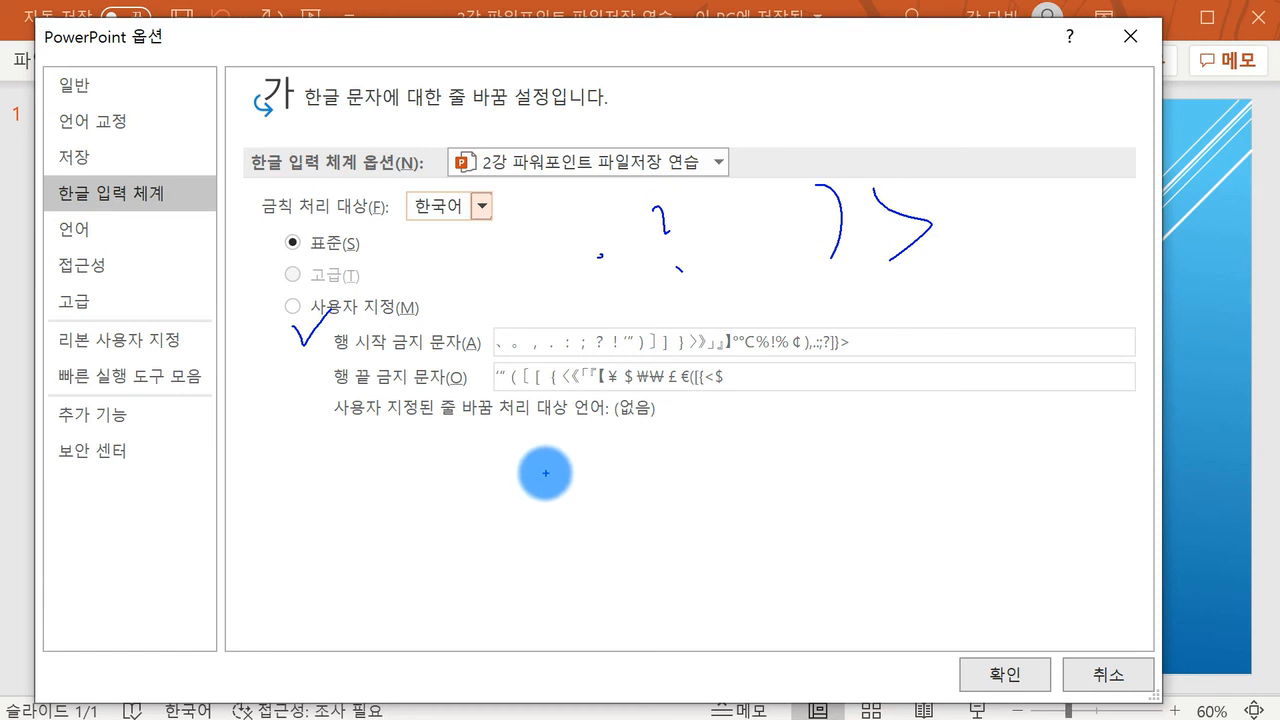
# - Handwrite the line-end examples (, $ and ₩ below the fields, tick 행 끝 금지 문자 with ink, and clear all ink
pyautogui.moveTo(546, 453); pyautogui.dragTo(537, 570)
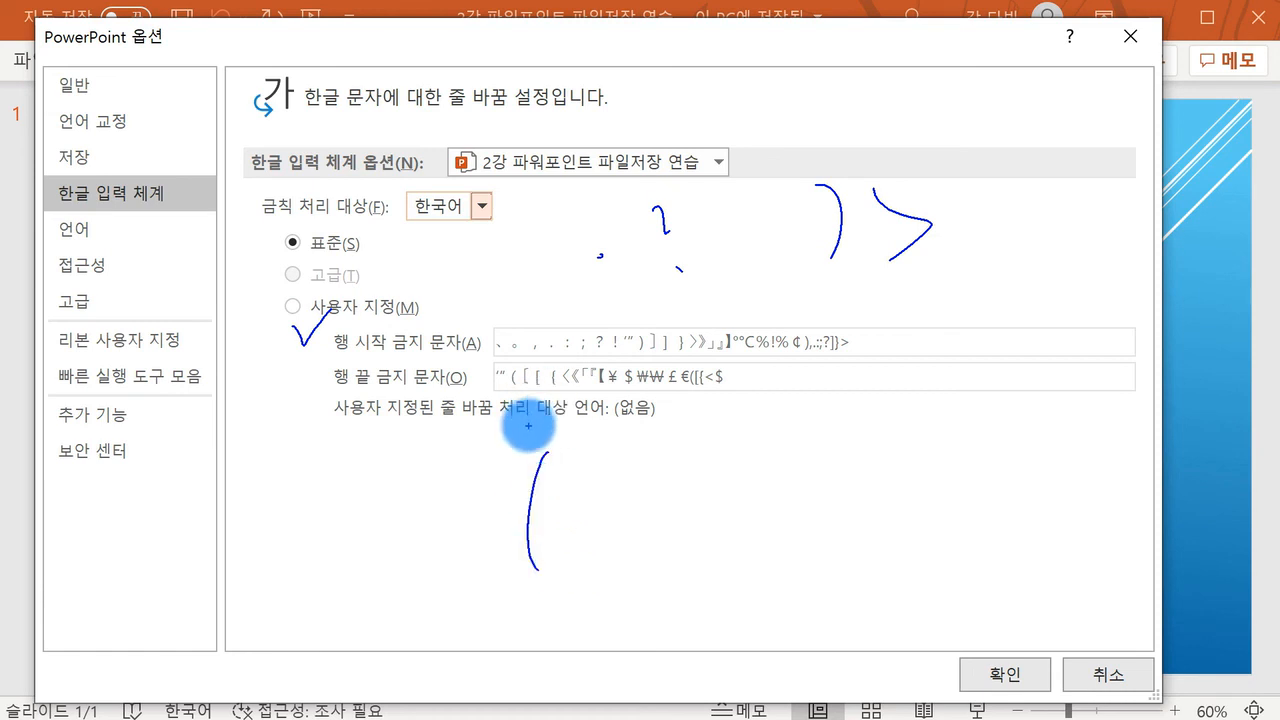
pyautogui.moveTo(700, 440); pyautogui.dragTo(688, 517)
pyautogui.moveTo(690, 437); pyautogui.dragTo(707, 550)
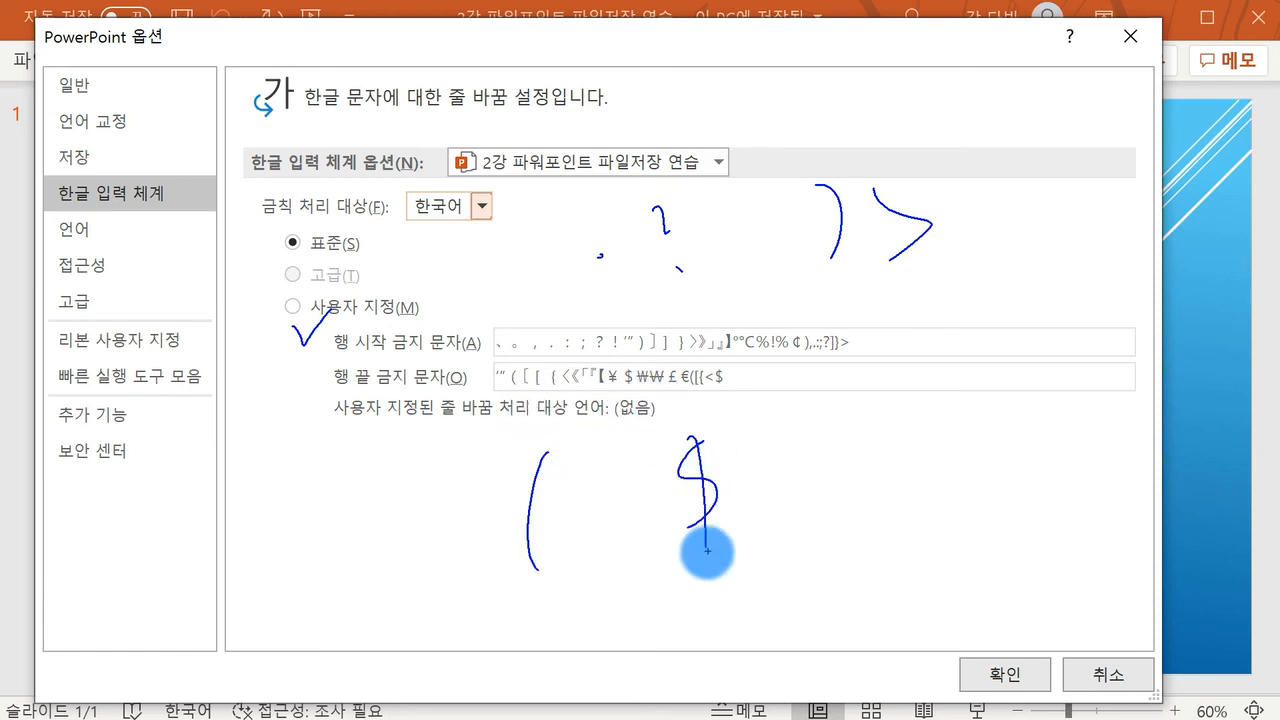
pyautogui.moveTo(766, 453)
pyautogui.mouseDown()
pyautogui.moveTo(820, 455)
pyautogui.moveTo(812, 468)
pyautogui.mouseUp()
pyautogui.moveTo(765, 489); pyautogui.dragTo(815, 486)
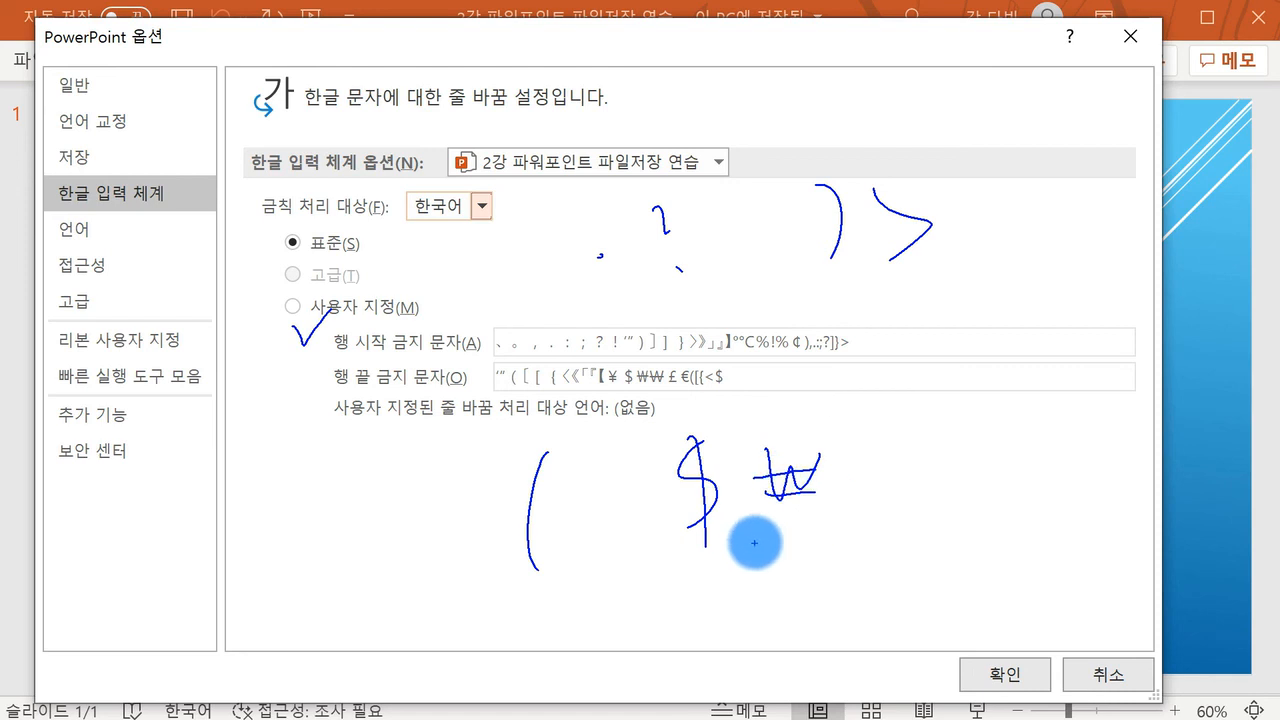
pyautogui.moveTo(297, 372); pyautogui.dragTo(333, 366)
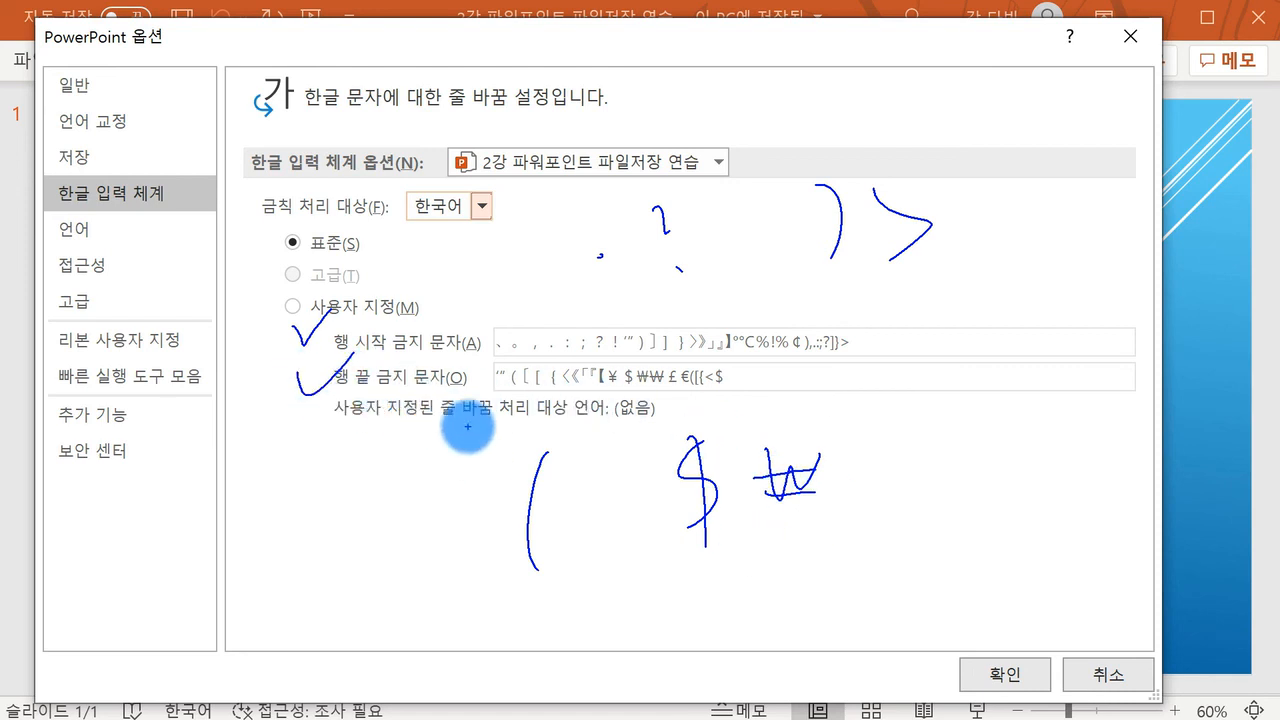
pyautogui.press('Escape')
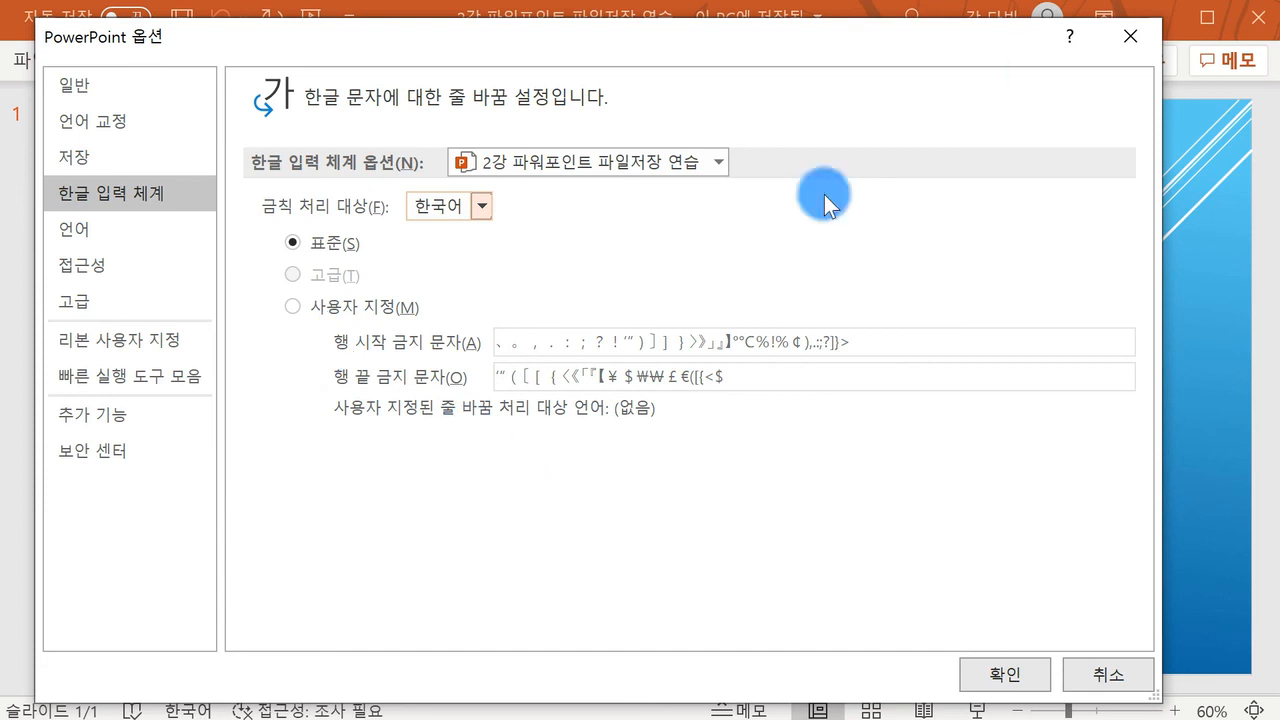
# - Switch the line-break rule to 사용자 지정 to make the 행 시작 금지 문자 field editable, and restore 표준
pyautogui.click(320, 316)
pyautogui.click(940, 348)
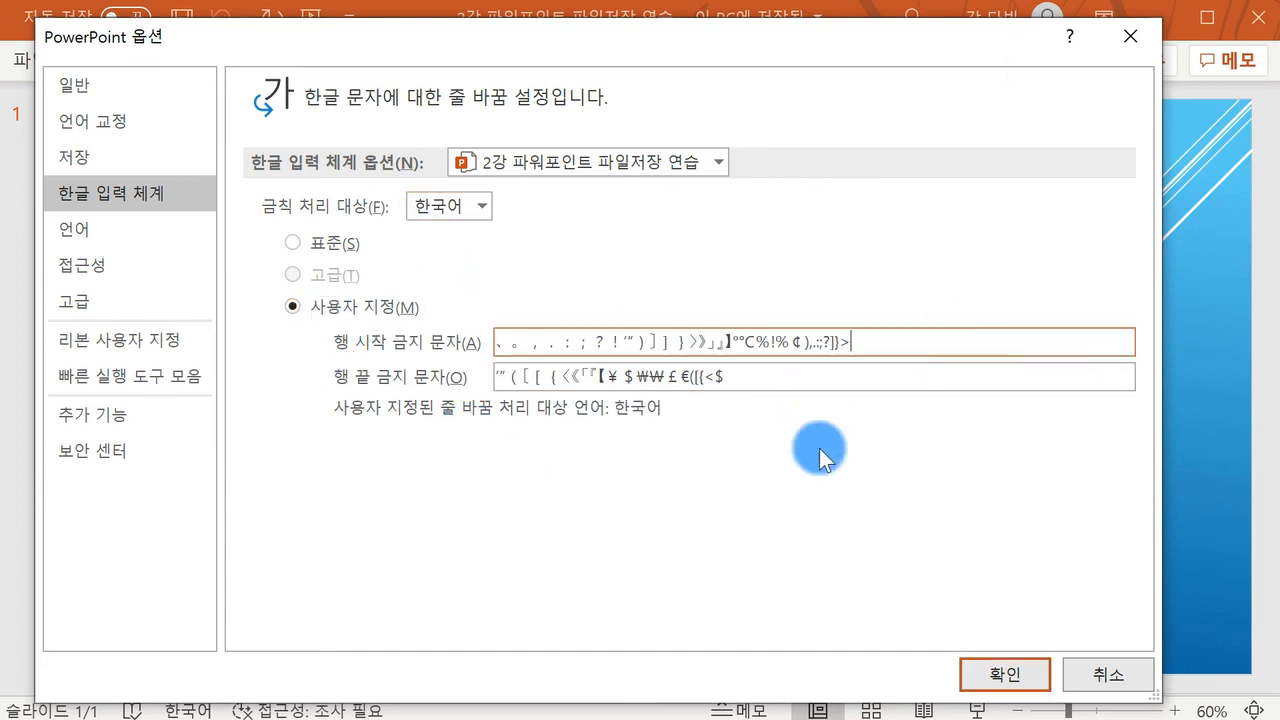
pyautogui.click(295, 243)
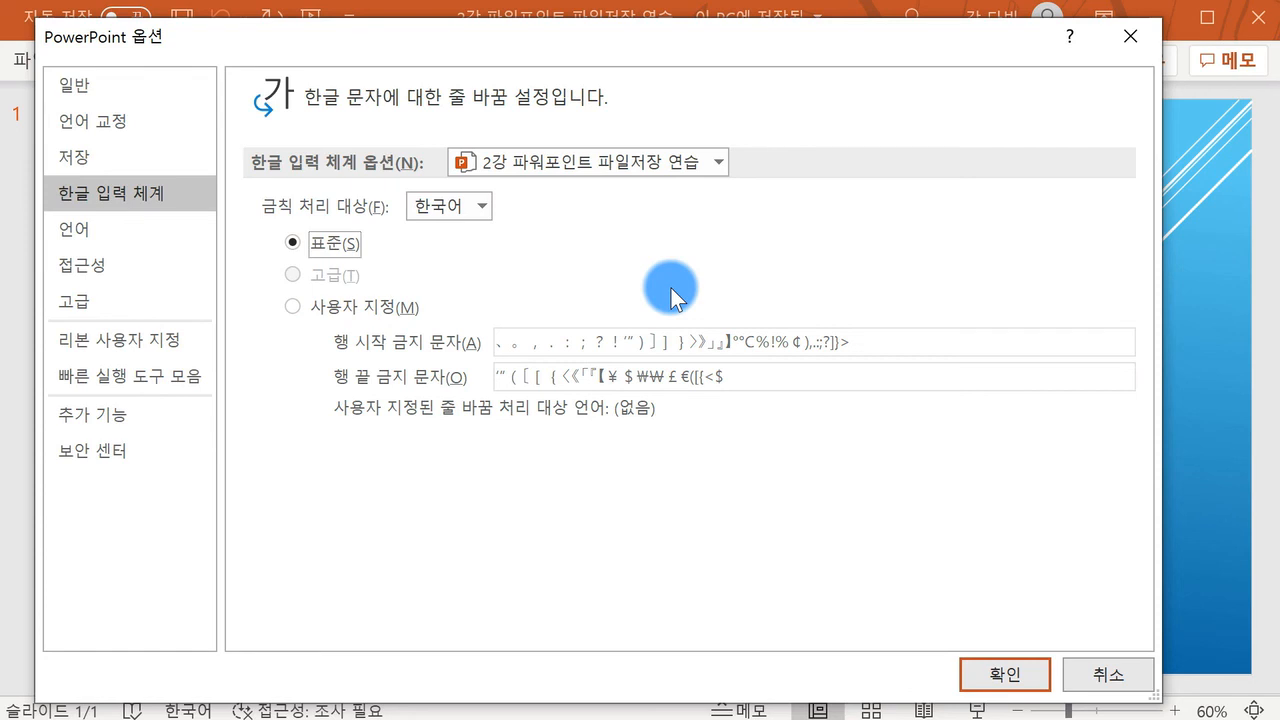
# - Open the 언어 options and select the 한국어 and 영어(미국) entries in turn in the authoring language list
pyautogui.click(129, 230)
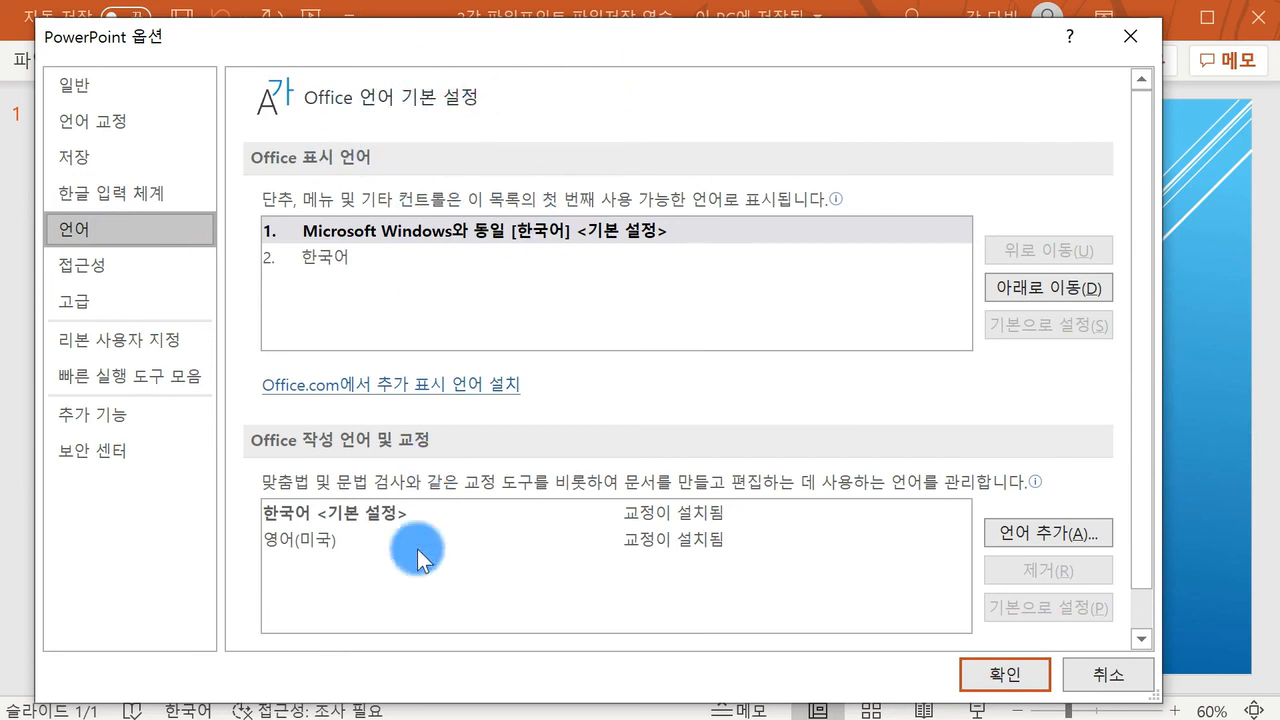
pyautogui.scroll(-1, 417, 549)
pyautogui.click(354, 469)
pyautogui.click(354, 496)
pyautogui.click(357, 472)
# - Browse the authoring languages that can be added, selecting 프랑스어(프랑스) and 핀란드어 in turn, and cancel without adding any
pyautogui.click(1002, 498)
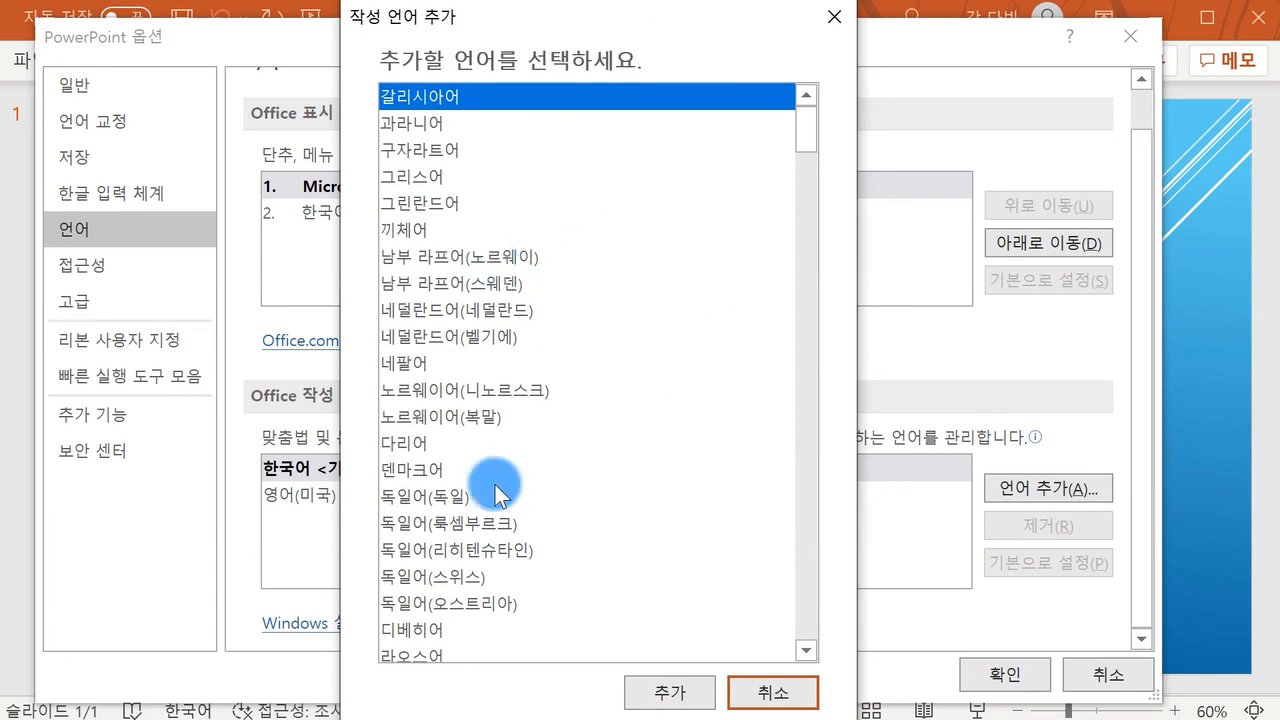
pyautogui.scroll(-14, 484, 587)
pyautogui.scroll(-8, 484, 587)
pyautogui.moveTo(807, 270); pyautogui.dragTo(807, 665)
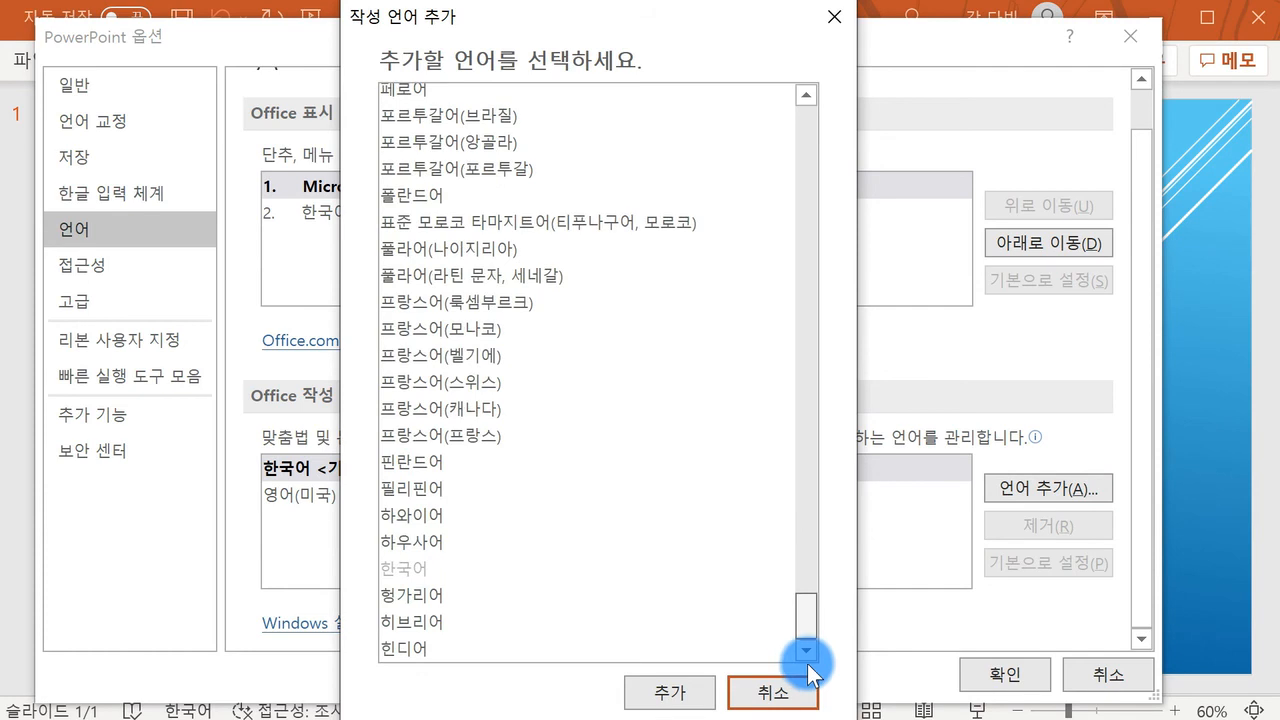
pyautogui.click(496, 441)
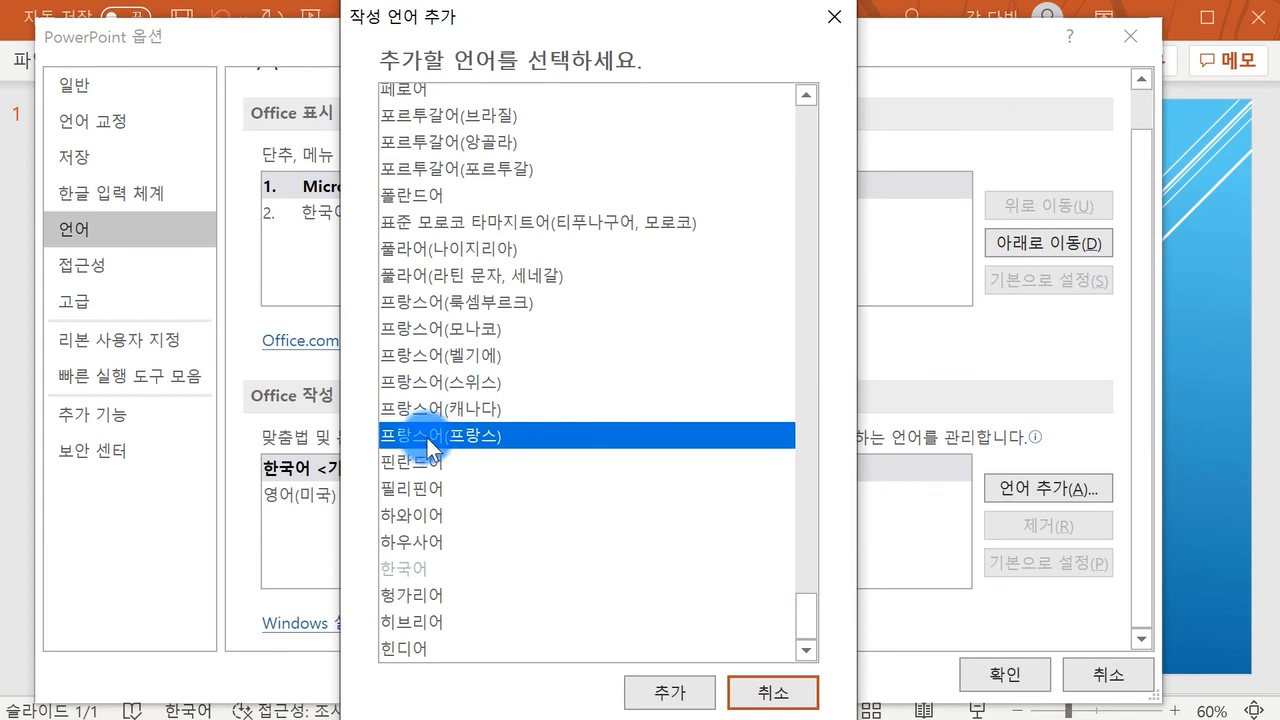
pyautogui.click(446, 461)
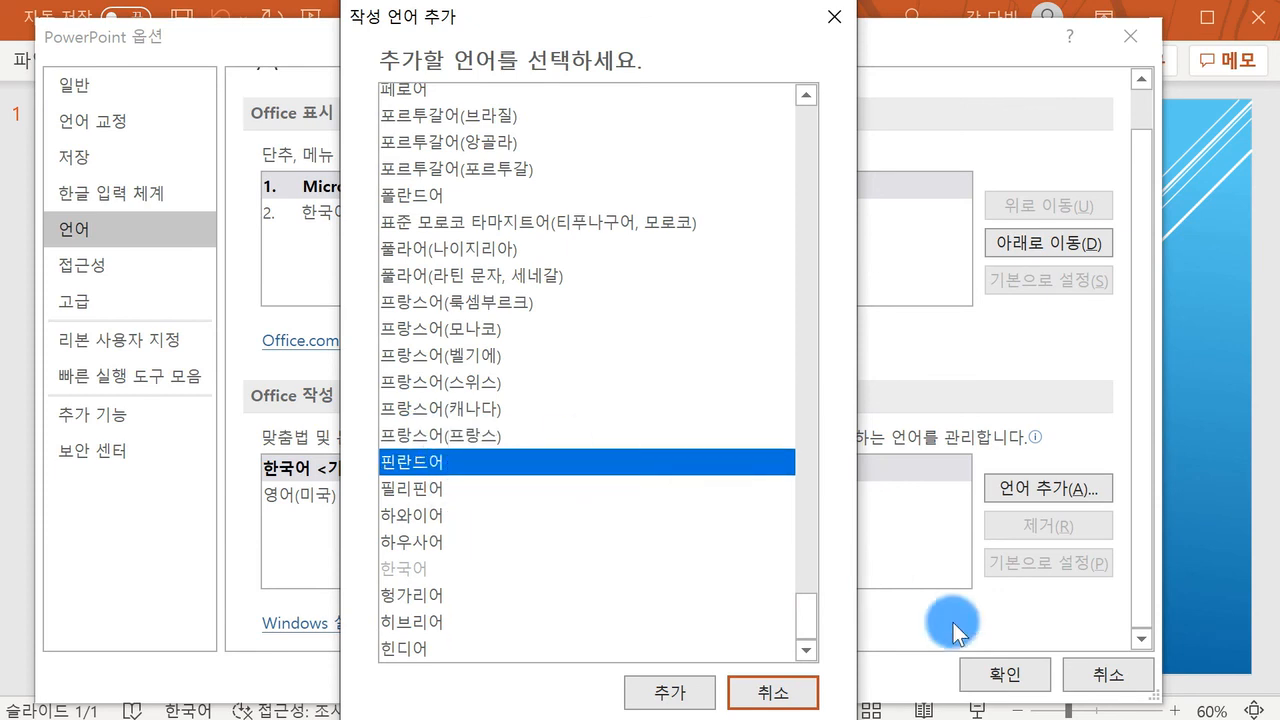
pyautogui.click(800, 690)
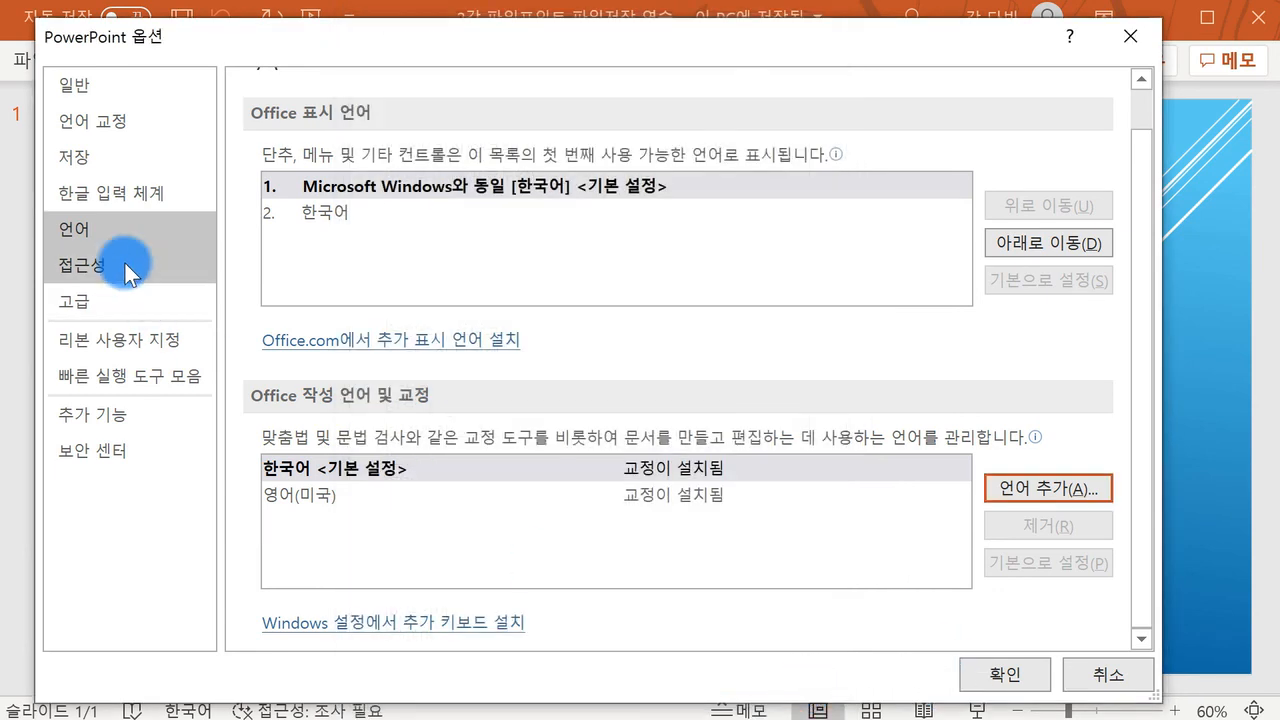
# - Review the 접근성 options down to the automatic alt text section, and open the 고급 options
pyautogui.click(124, 262)
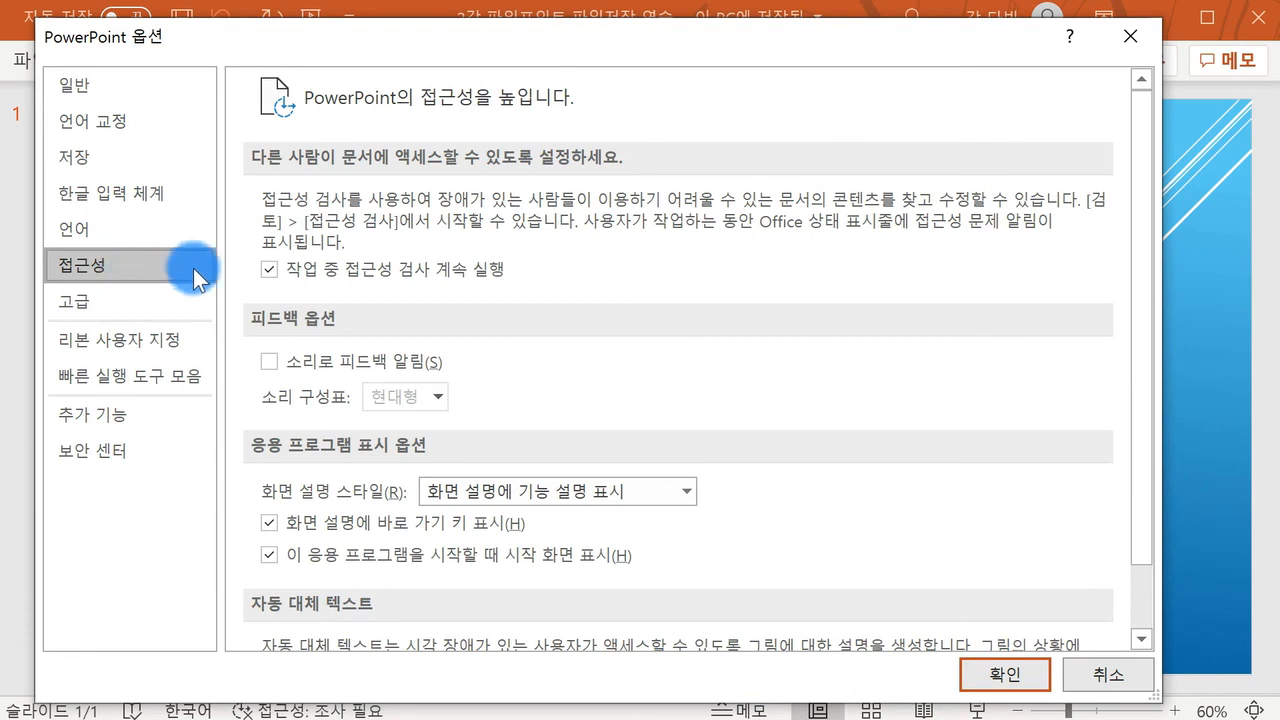
pyautogui.scroll(-2, 621, 437)
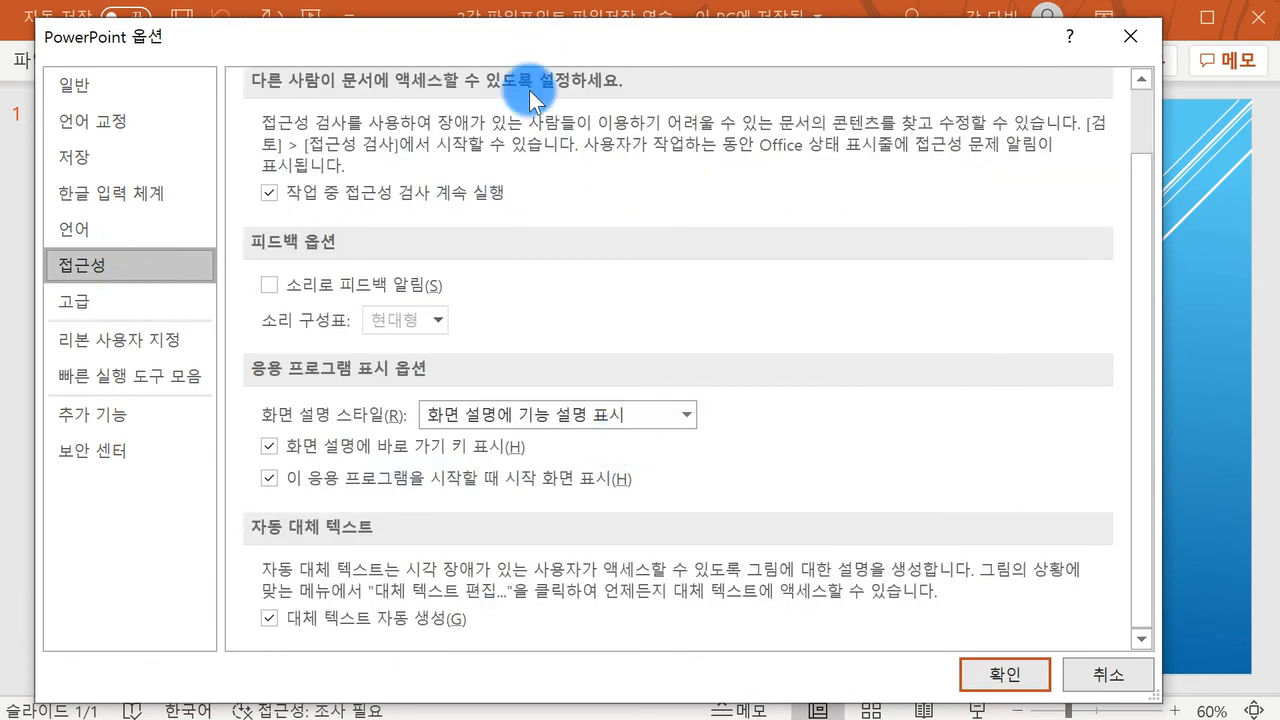
pyautogui.click(176, 303)
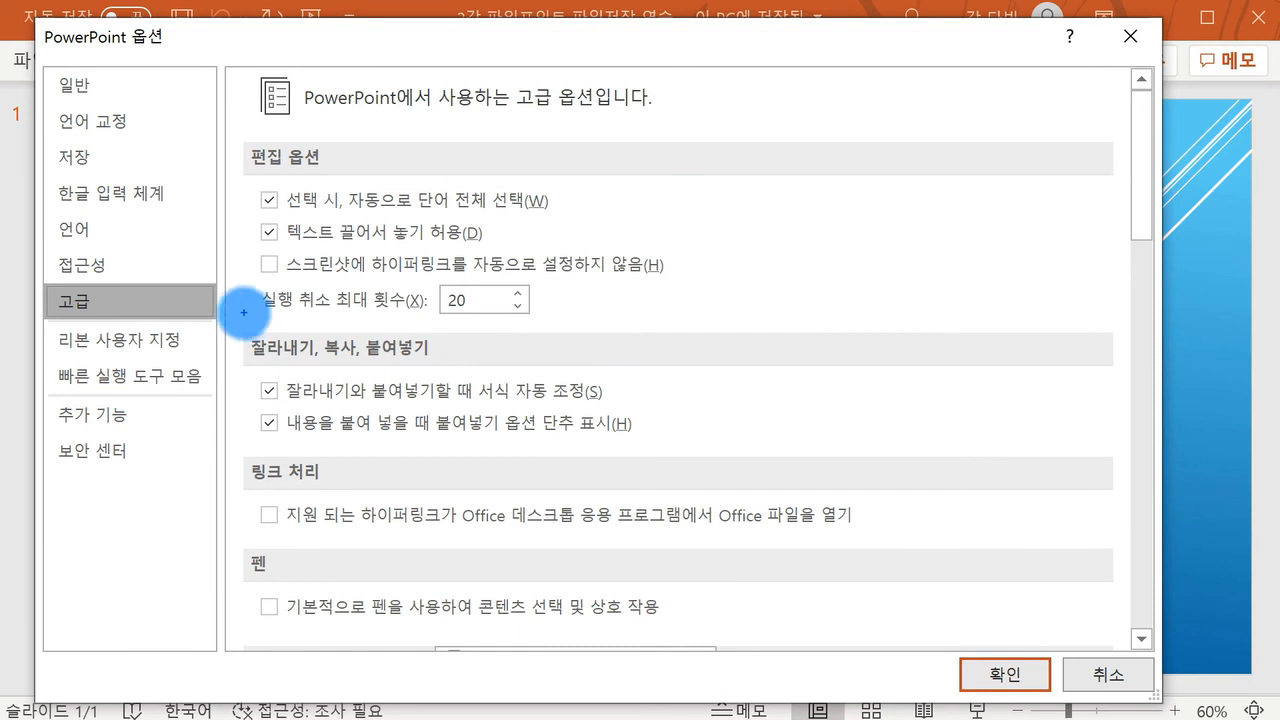
# - Underline 실행 취소 최대 횟수 in ink, circle its value, handwrite "Ctrl+Z" and "실행취소" beside it, and clear the ink
pyautogui.moveTo(252, 320); pyautogui.dragTo(408, 314)
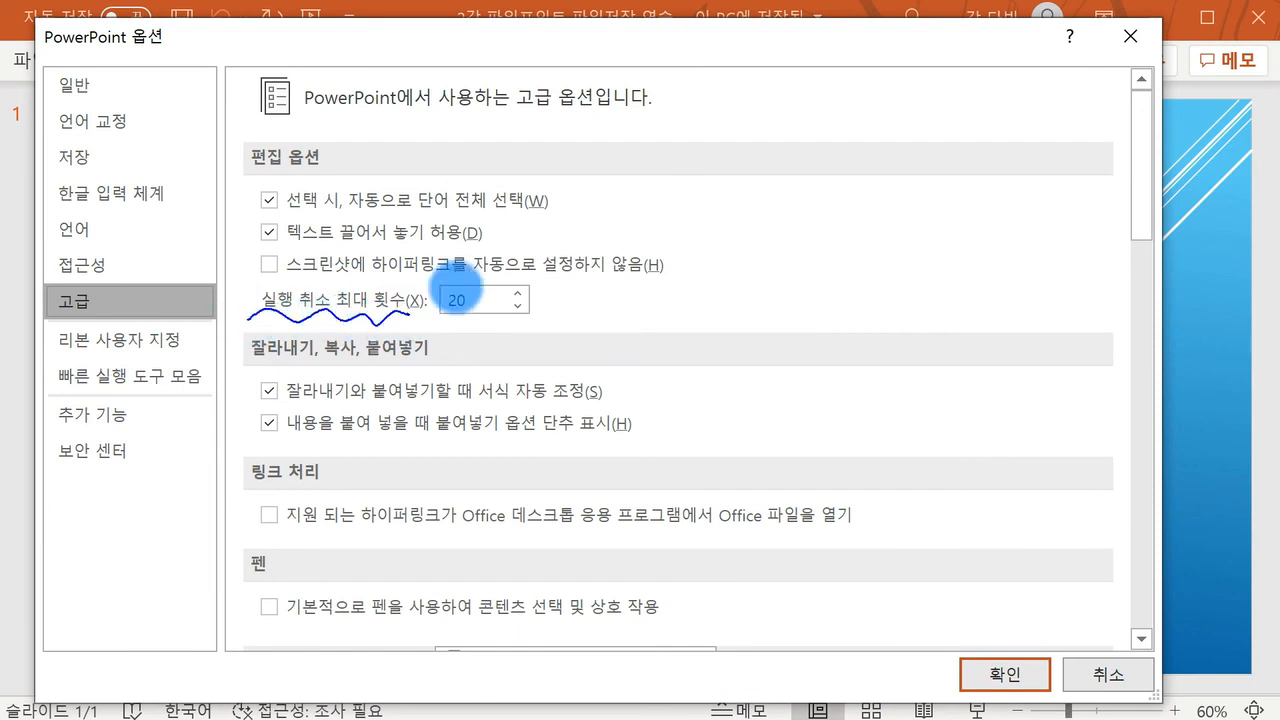
pyautogui.moveTo(533, 312)
pyautogui.mouseDown()
pyautogui.moveTo(543, 257)
pyautogui.moveTo(540, 300)
pyautogui.mouseUp()
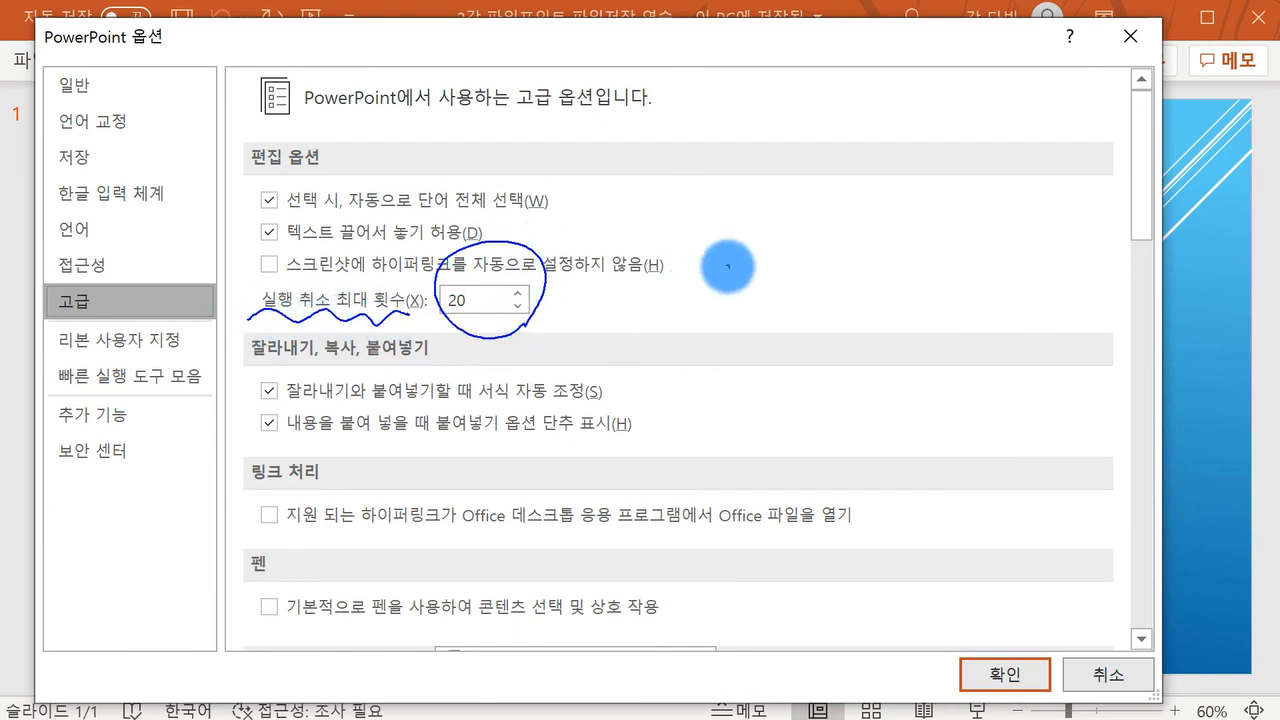
pyautogui.moveTo(740, 197)
pyautogui.mouseDown()
pyautogui.moveTo(749, 251)
pyautogui.moveTo(757, 217)
pyautogui.moveTo(894, 186)
pyautogui.moveTo(930, 232)
pyautogui.moveTo(803, 260)
pyautogui.moveTo(955, 253)
pyautogui.mouseUp()
pyautogui.moveTo(778, 284)
pyautogui.mouseDown()
pyautogui.moveTo(766, 300)
pyautogui.moveTo(777, 314)
pyautogui.moveTo(823, 320)
pyautogui.moveTo(894, 286)
pyautogui.moveTo(1016, 312)
pyautogui.mouseUp()
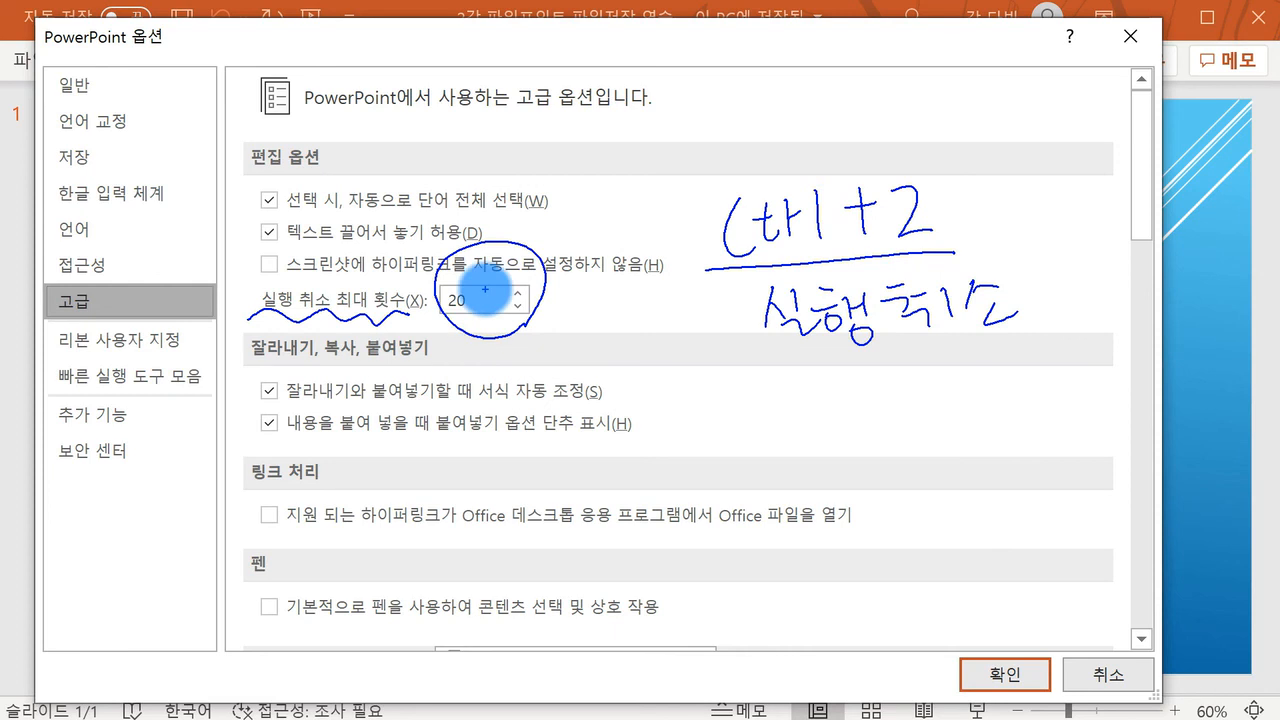
pyautogui.press('Escape')
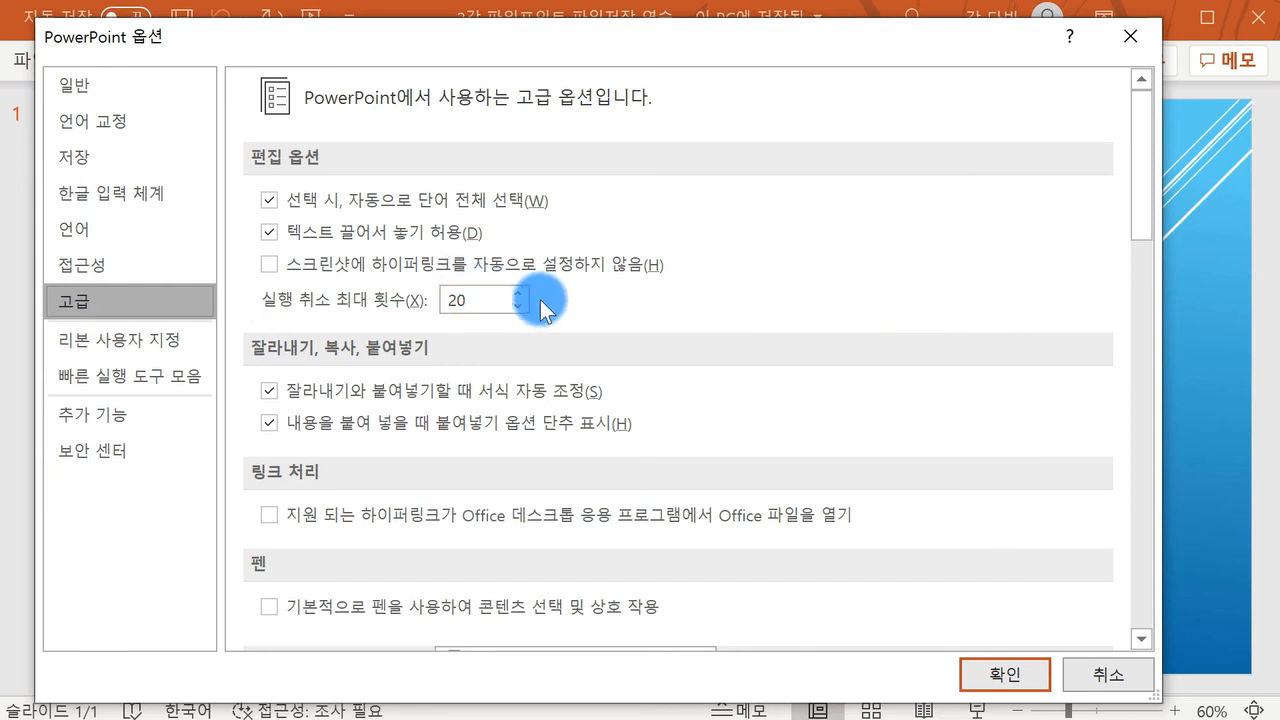
# - Set the maximum number of undos (실행 취소 최대 횟수) to 150
pyautogui.click(518, 294)
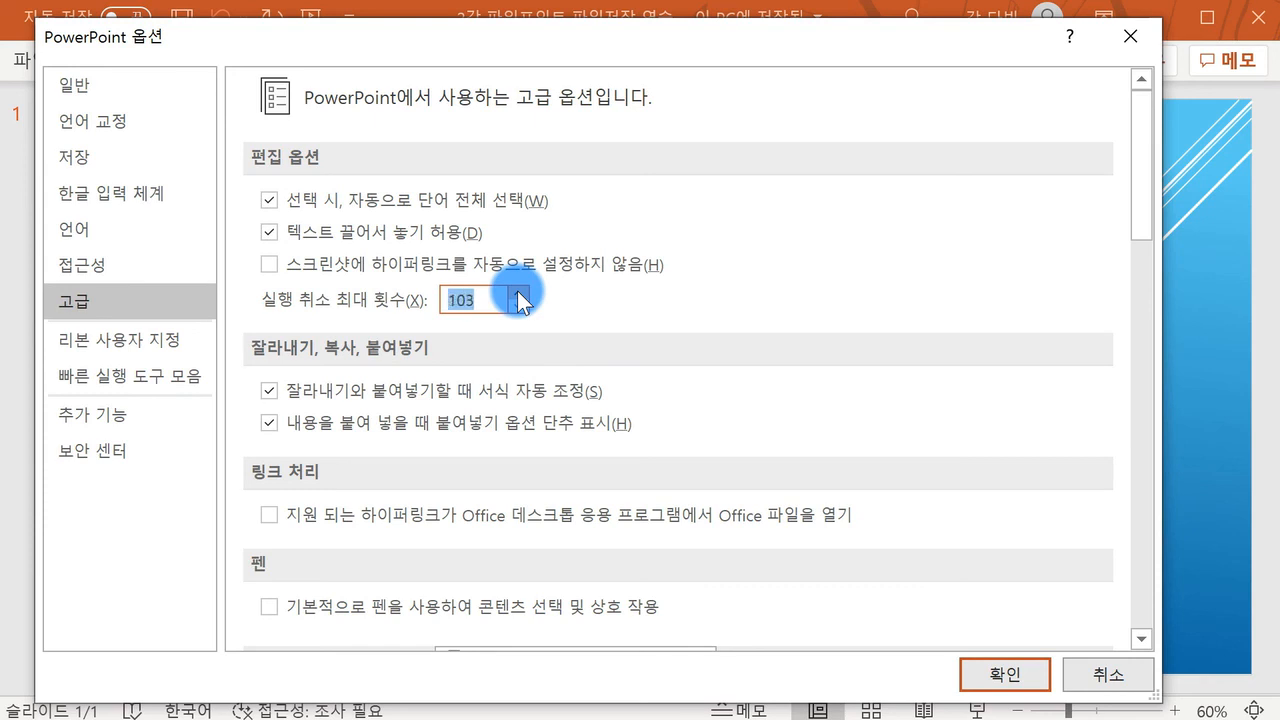
pyautogui.write('99')
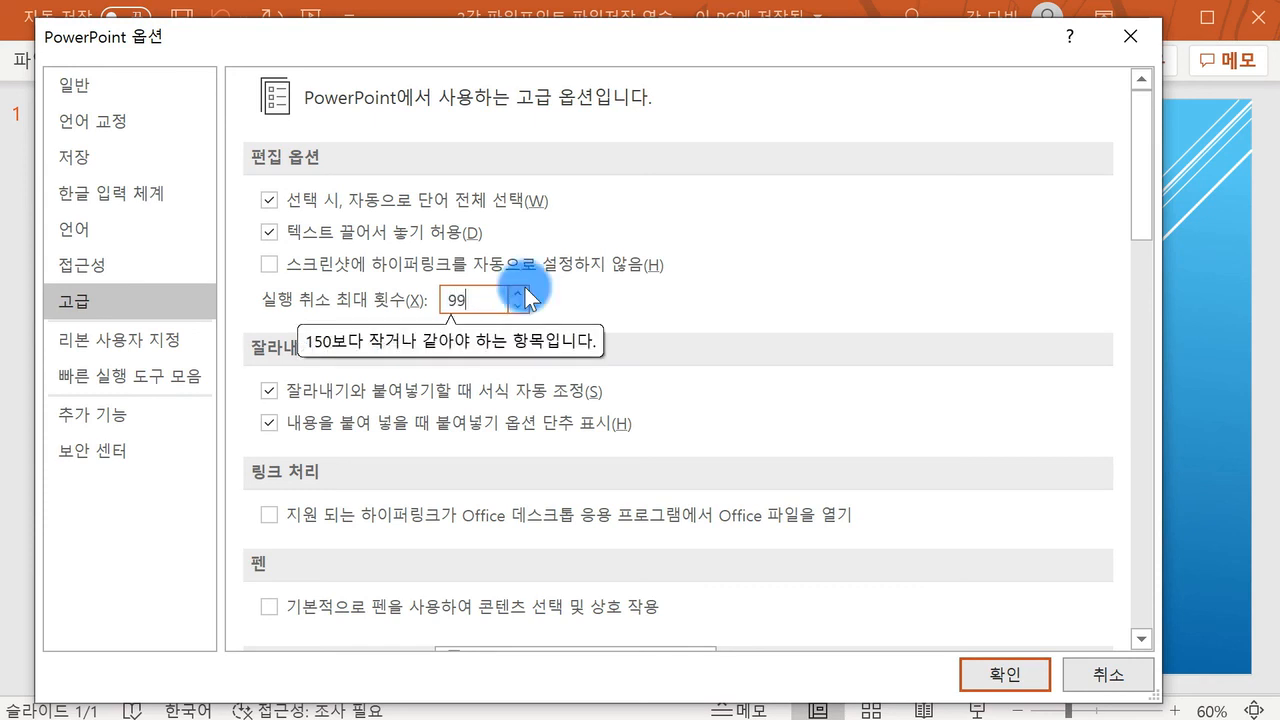
pyautogui.press('BackSpace')
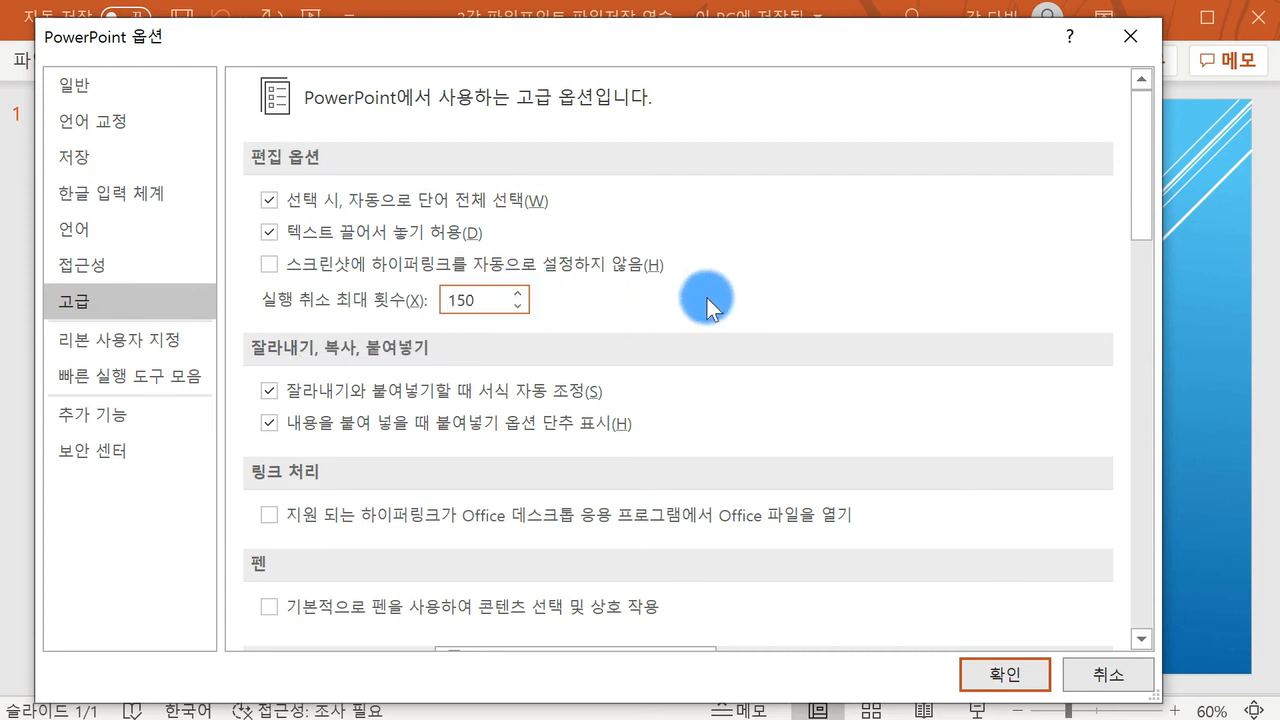
# - Examine the 기본 해상도 choices under 이미지 크기 및 품질, keep 고화질, and review the remaining advanced options
pyautogui.scroll(-3, 680, 345)
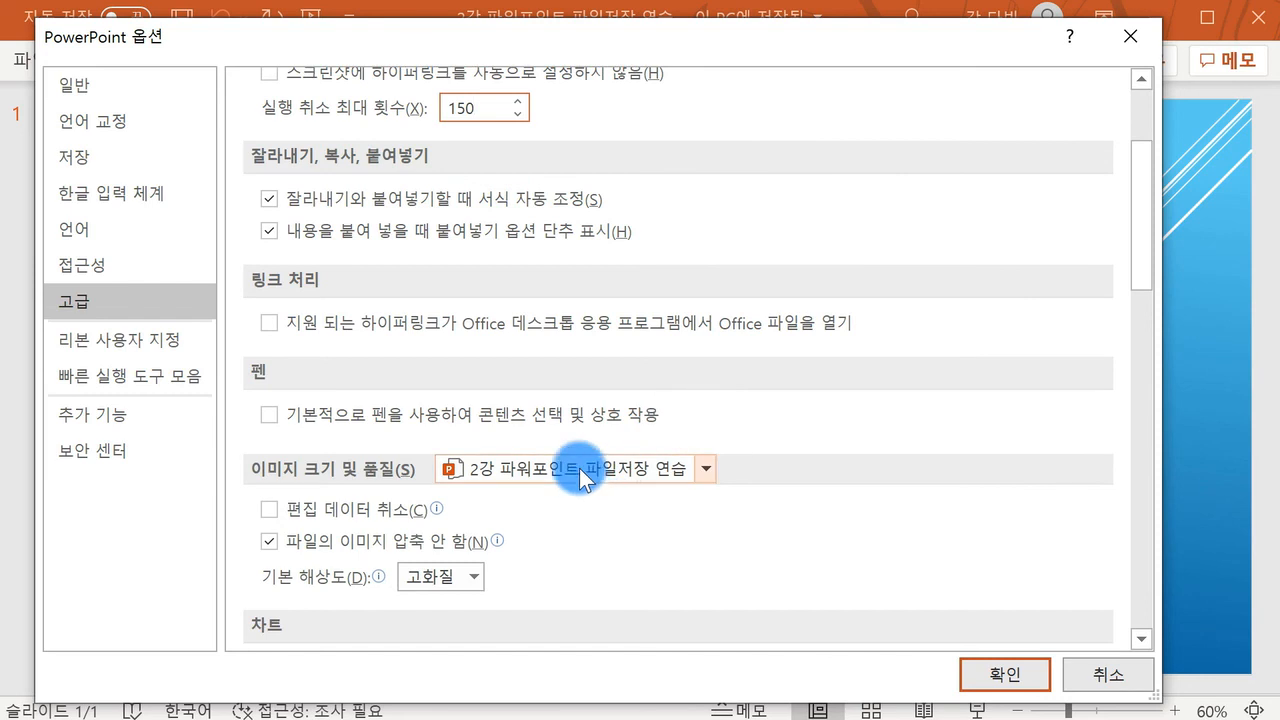
pyautogui.scroll(-1, 465, 482)
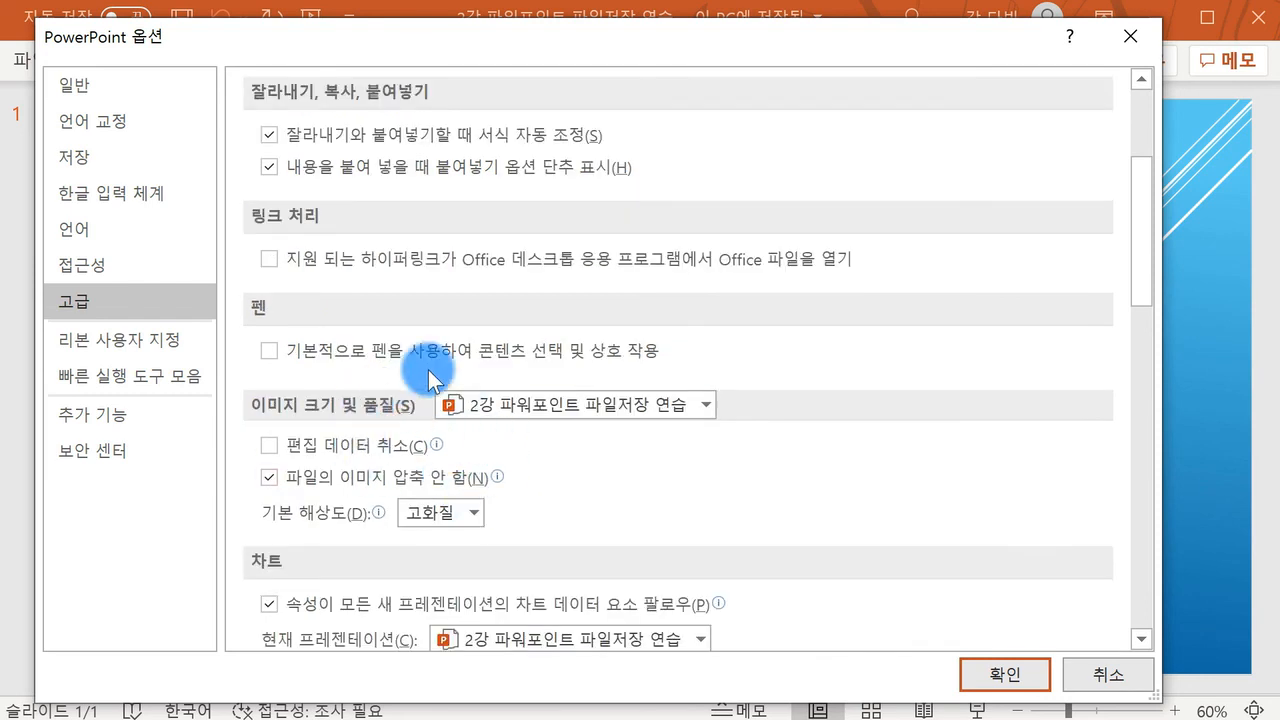
pyautogui.click(425, 512)
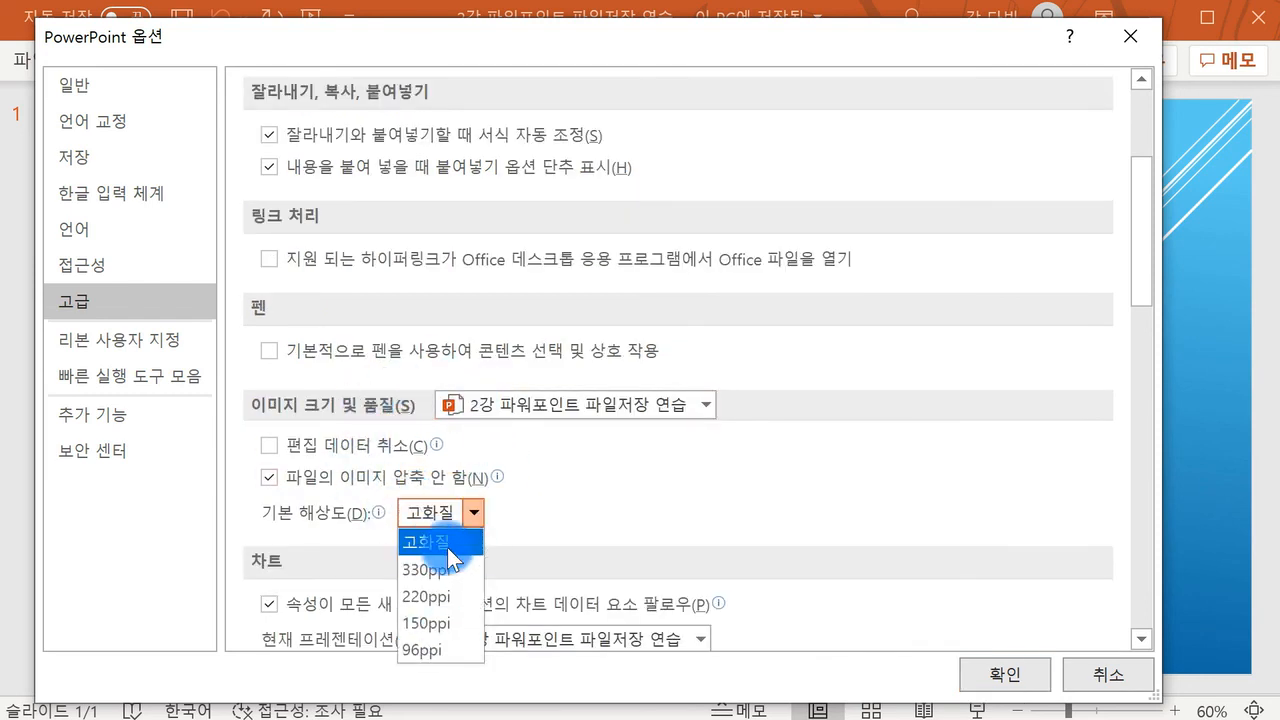
pyautogui.click(446, 540)
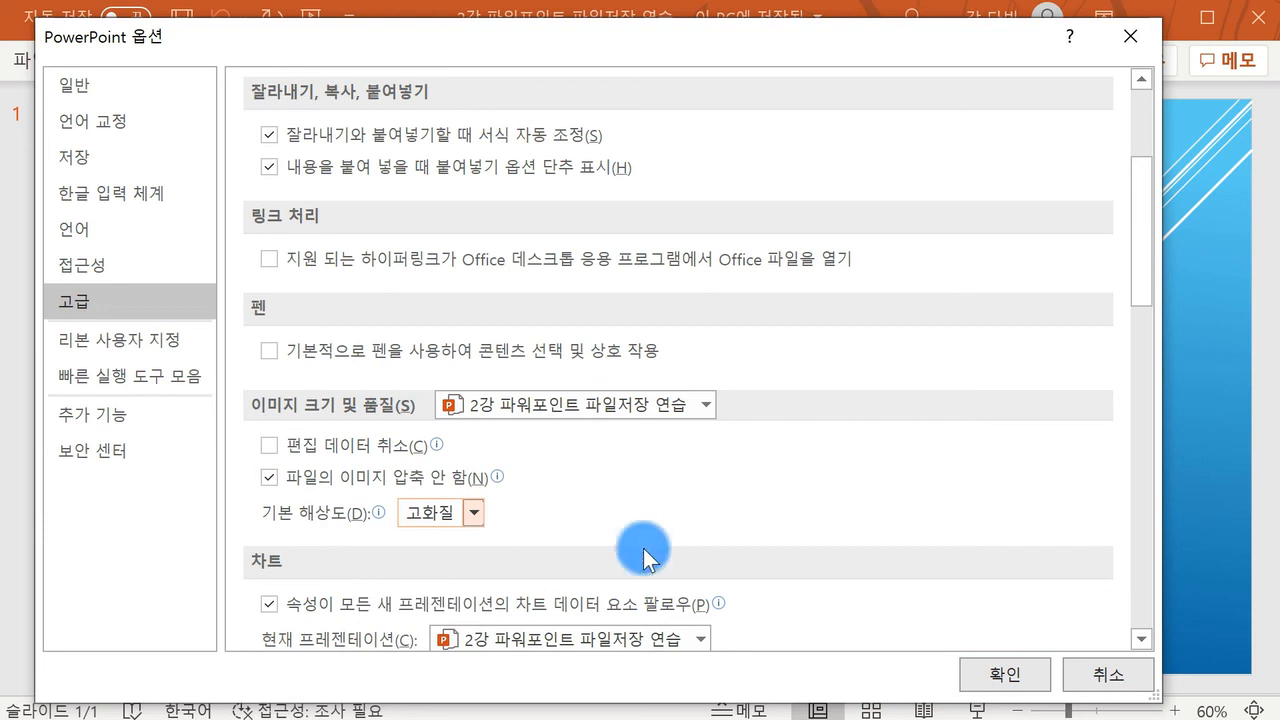
pyautogui.scroll(-8, 643, 548)
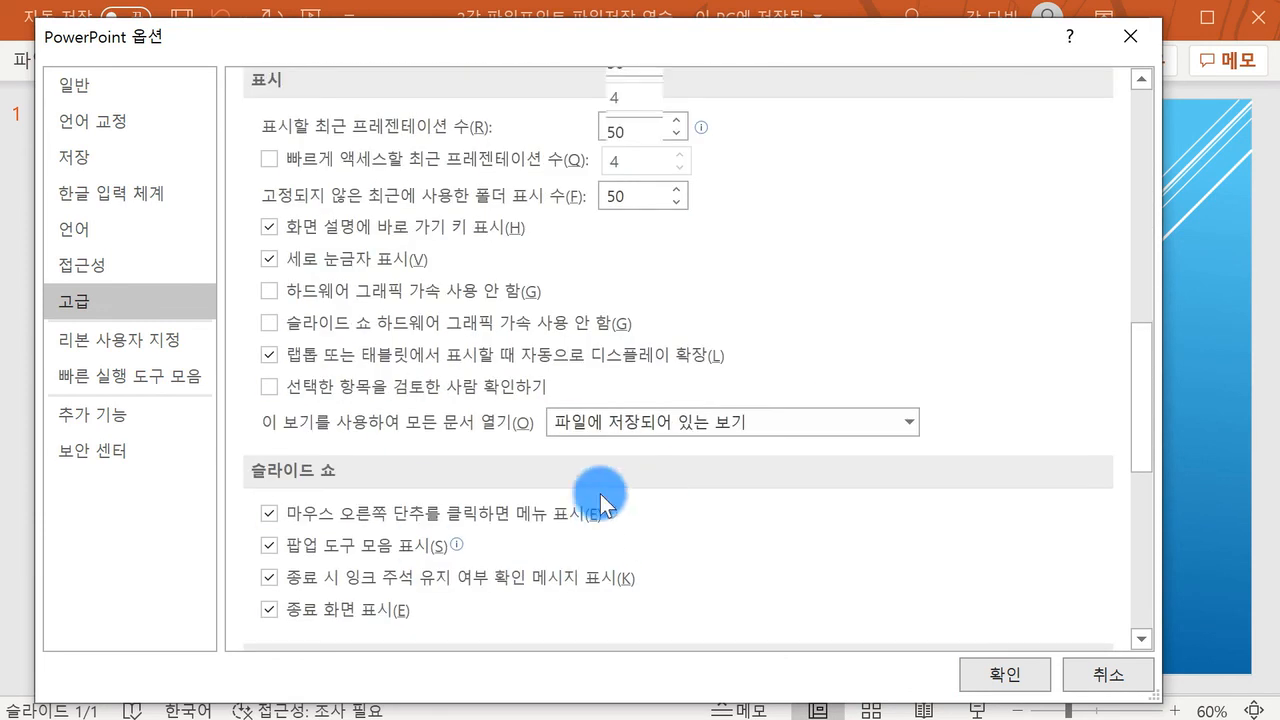
pyautogui.scroll(-6, 600, 494)
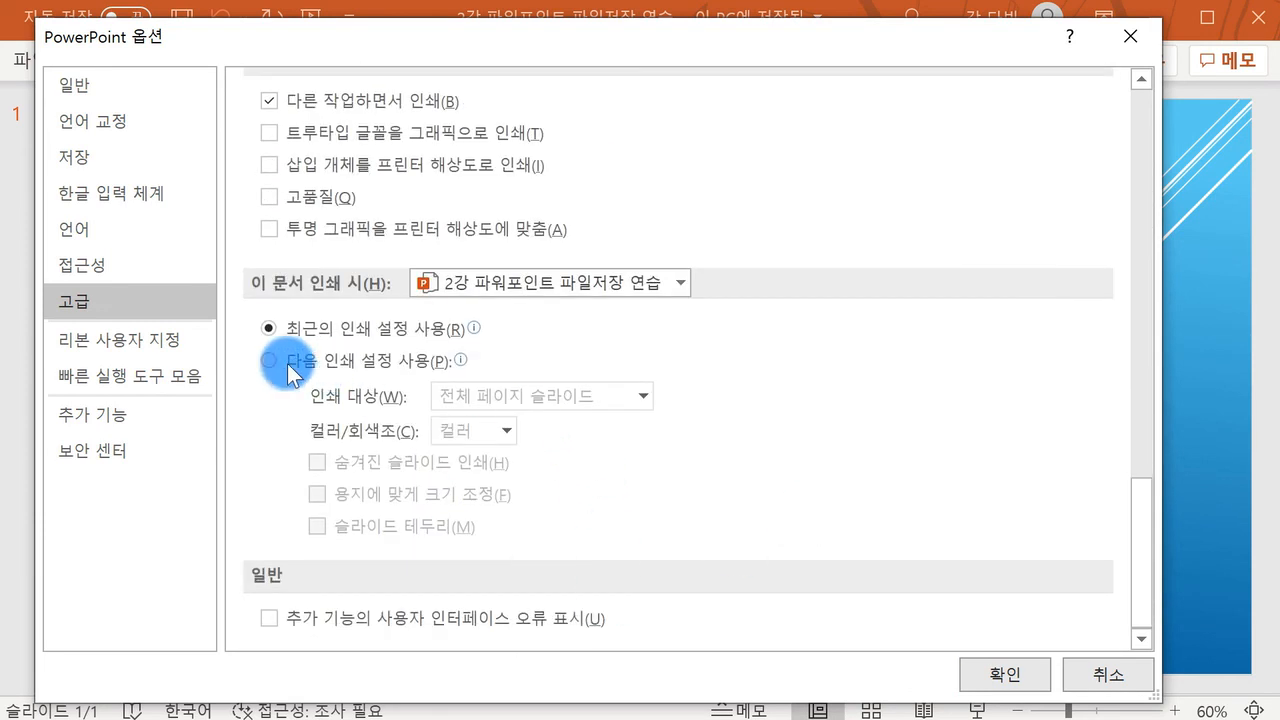
# - View the 빠른 실행 도구 모음 options, return to 리본 사용자 지정, and move the dialog clear of the ribbon
pyautogui.click(185, 340)
pyautogui.click(186, 372)
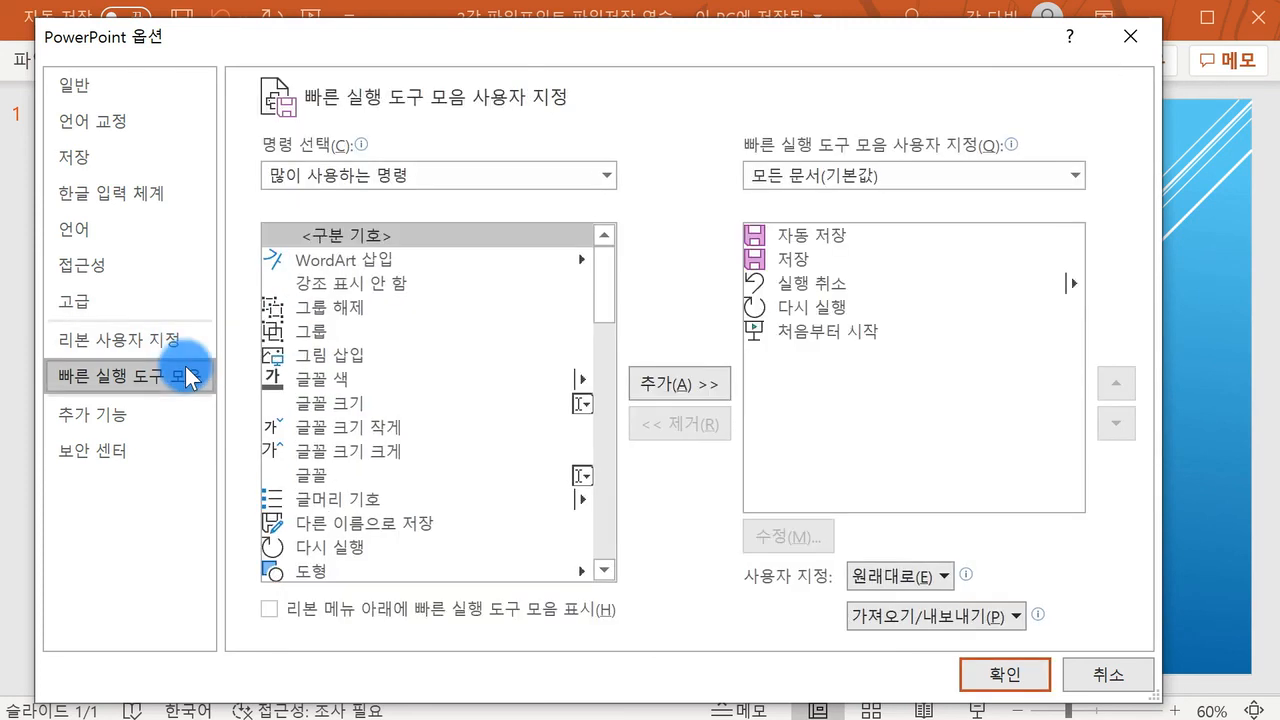
pyautogui.click(166, 340)
pyautogui.moveTo(253, 48); pyautogui.dragTo(227, 189)
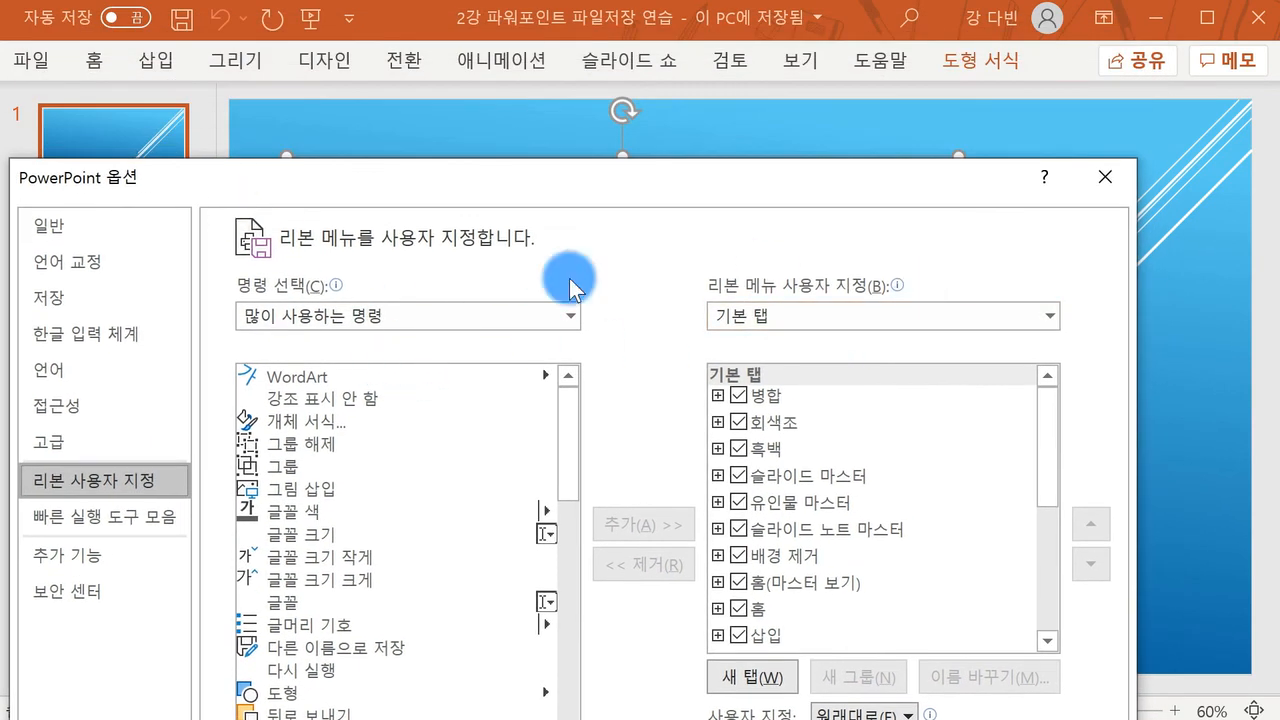
# - Switch the ribbon customization list to 모든 탭 and look through its tabs, comparing them with the ribbon
pyautogui.click(786, 318)
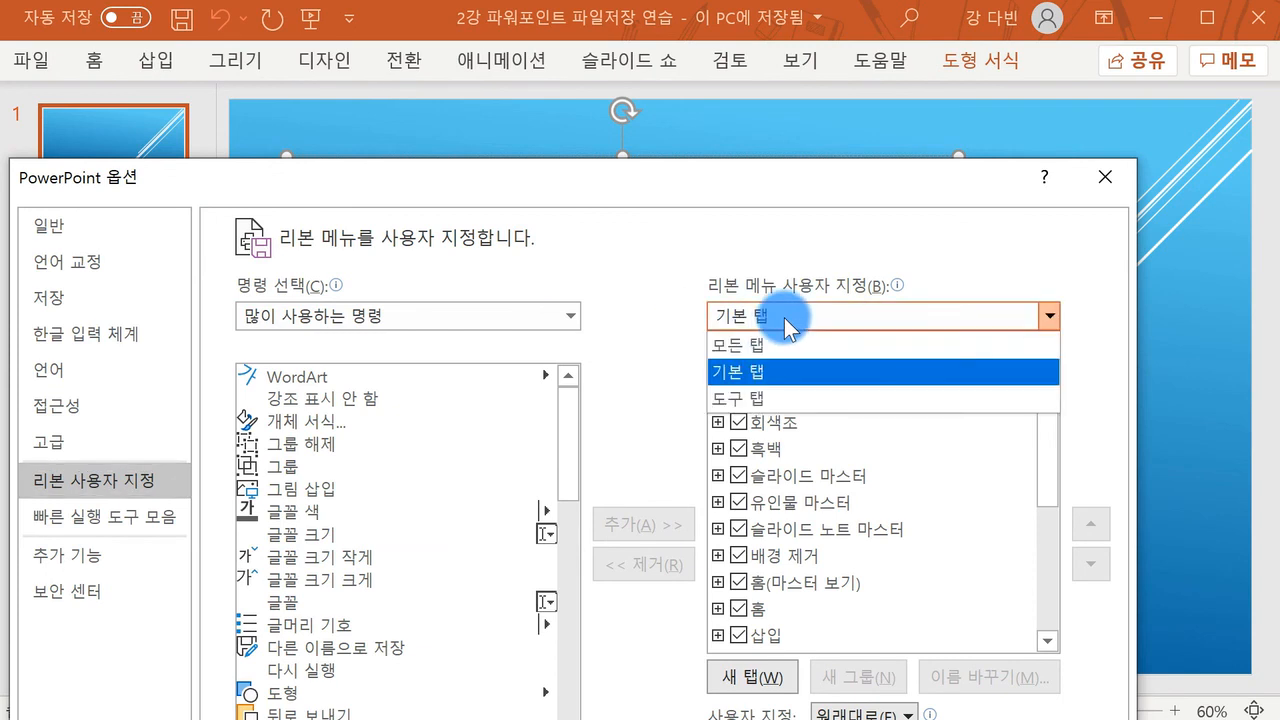
pyautogui.click(784, 341)
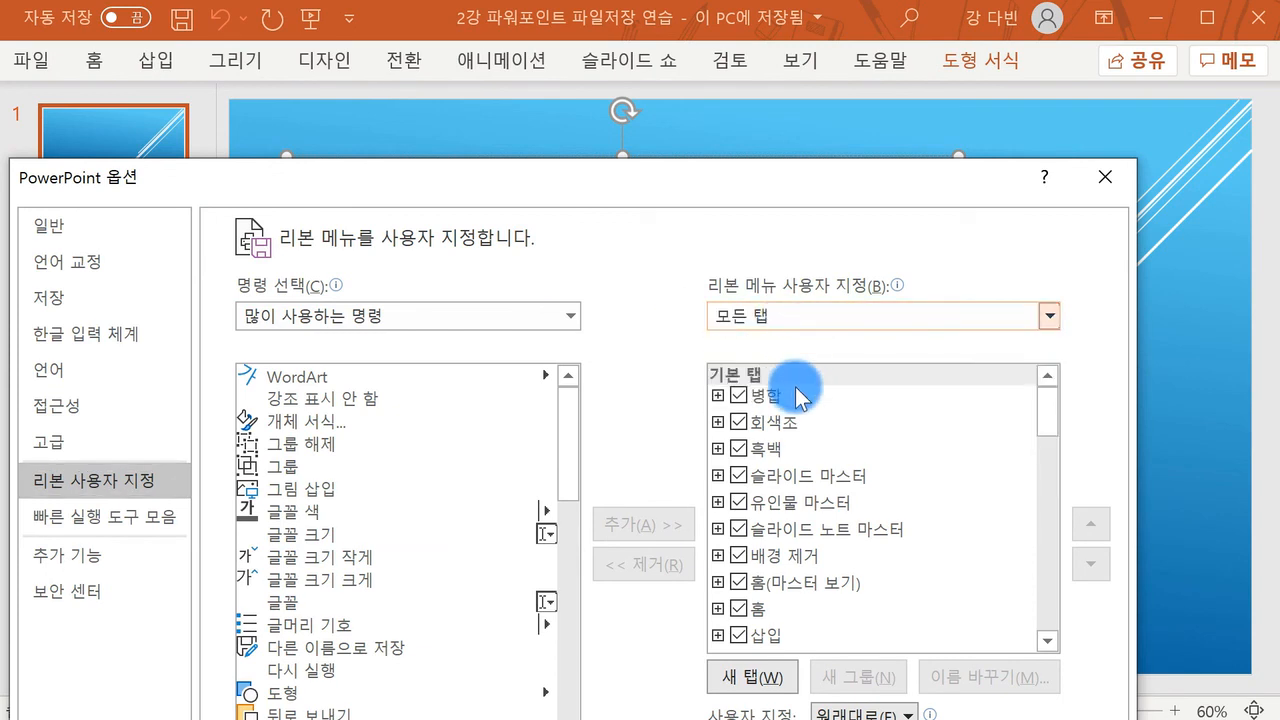
pyautogui.scroll(-8, 782, 489)
pyautogui.scroll(-1, 798, 562)
pyautogui.scroll(2, 768, 488)
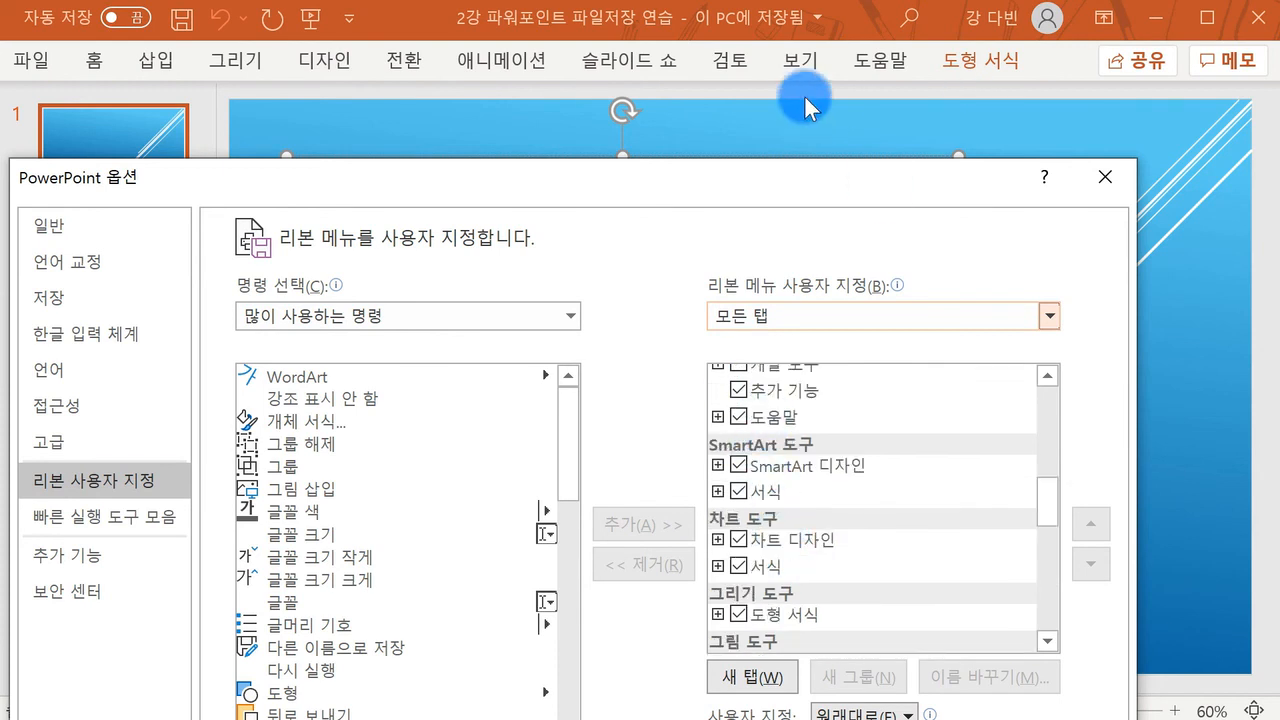
pyautogui.scroll(10, 809, 523)
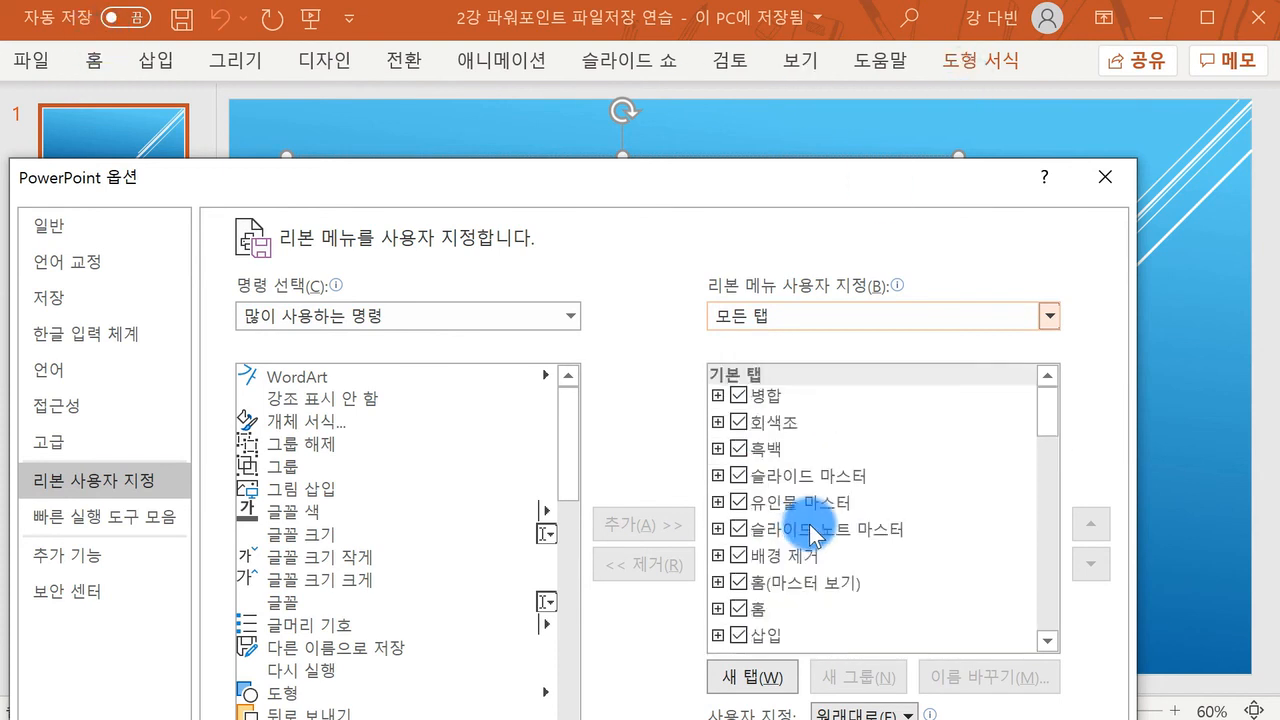
# - Enable the 녹화 tab in the ribbon customization list, apply the options, and display that tab's commands
pyautogui.scroll(-5, 808, 405)
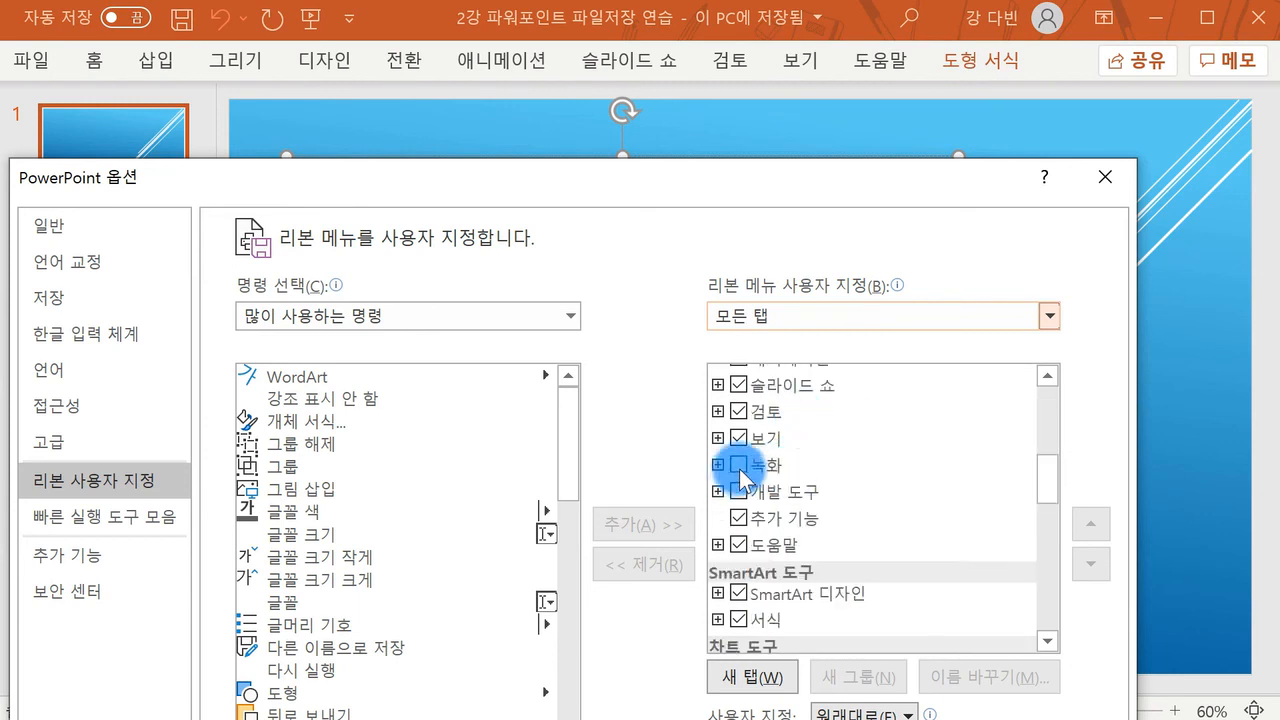
pyautogui.click(738, 491)
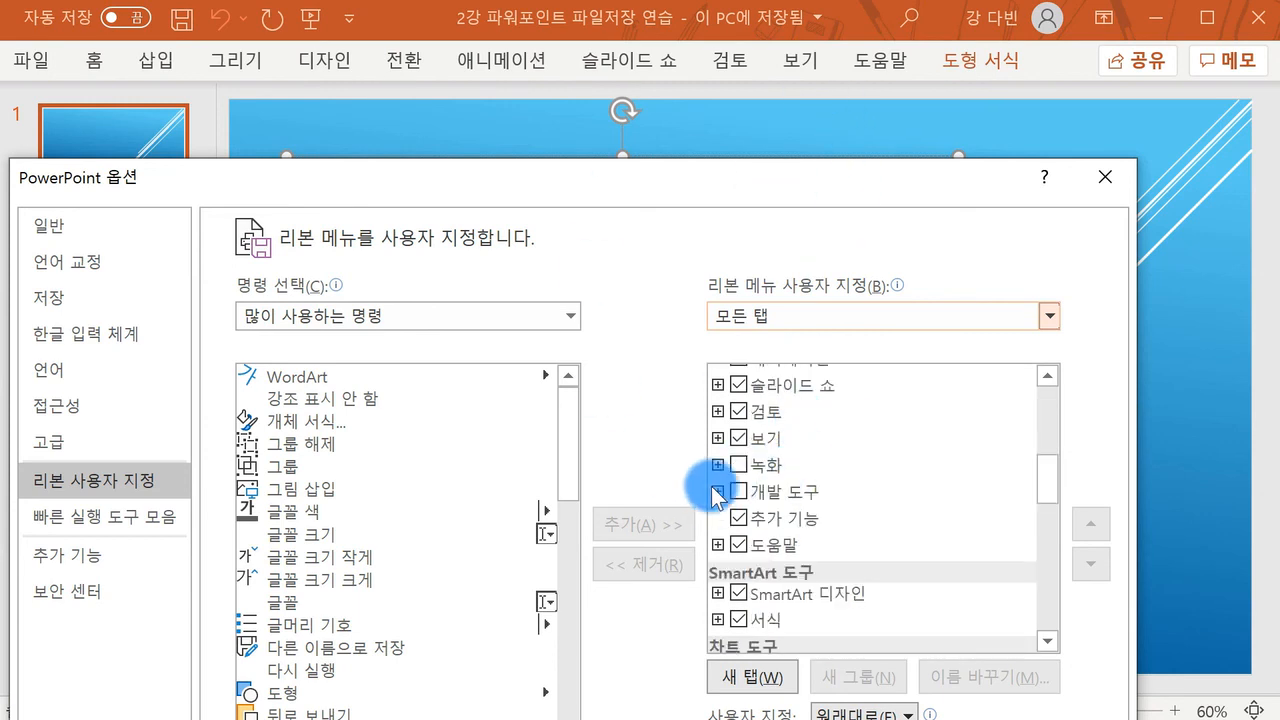
pyautogui.click(742, 465)
pyautogui.moveTo(679, 180); pyautogui.dragTo(677, 23)
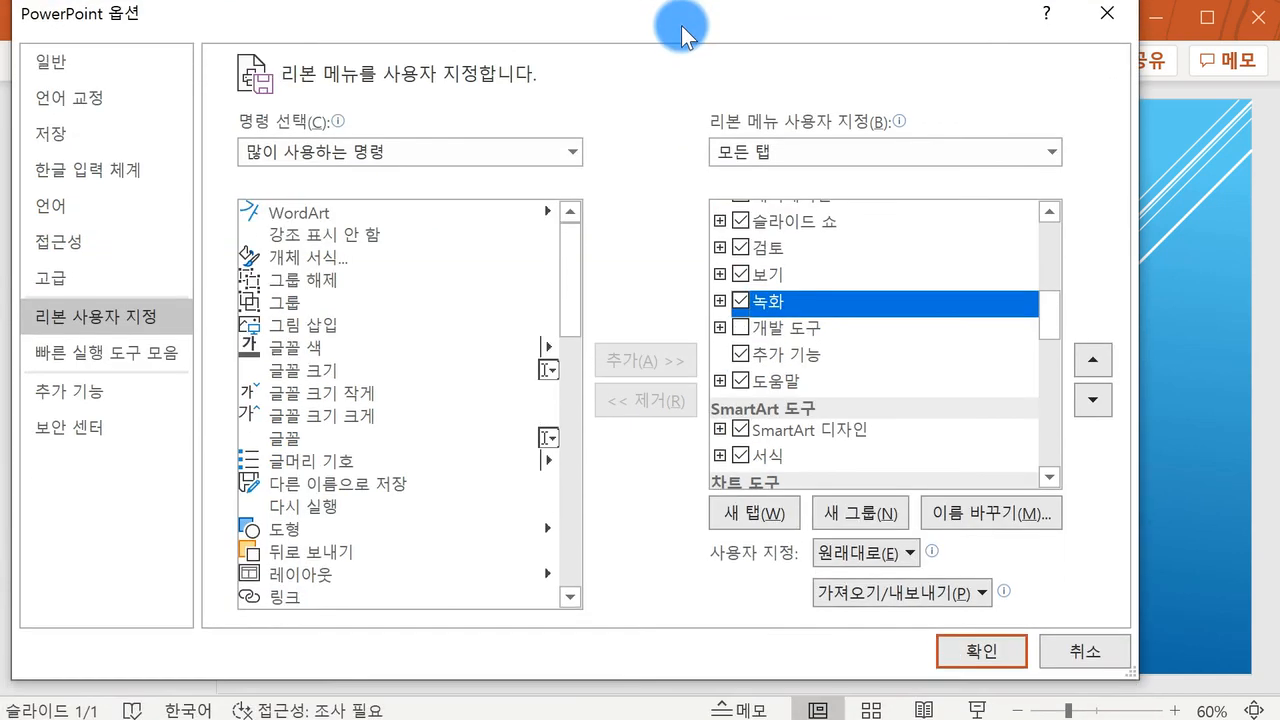
pyautogui.click(952, 652)
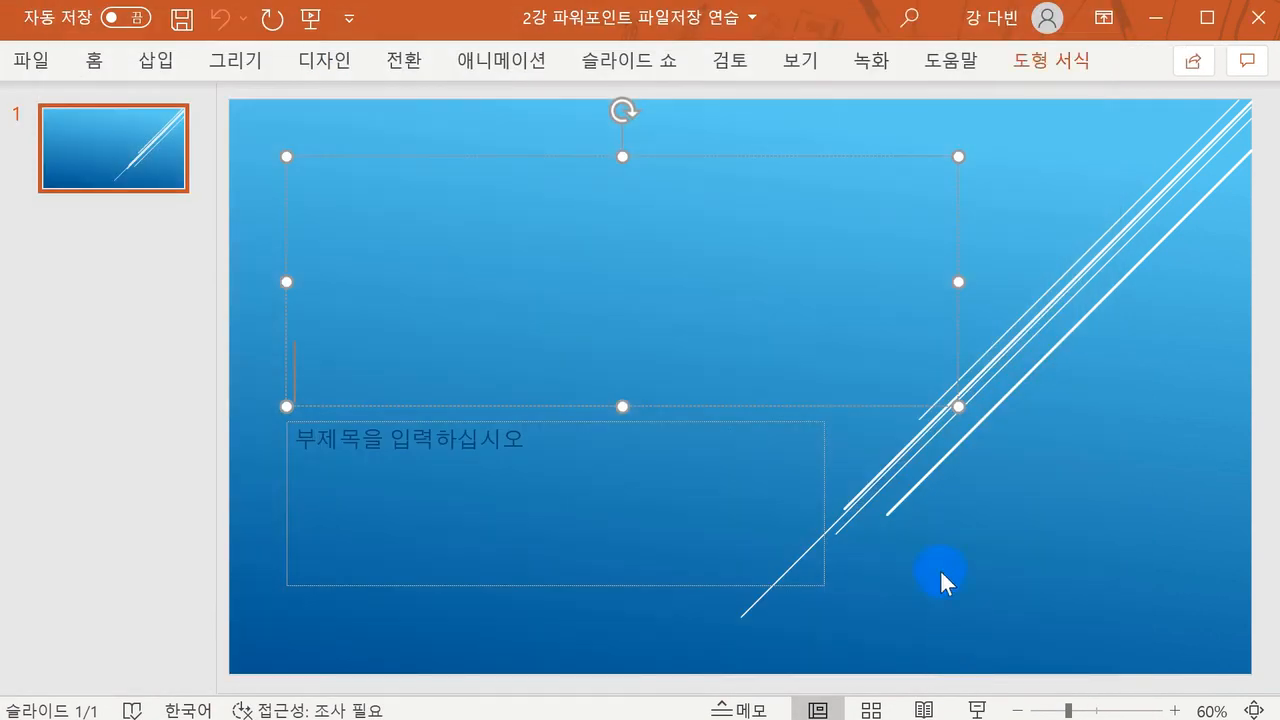
pyautogui.click(868, 62)
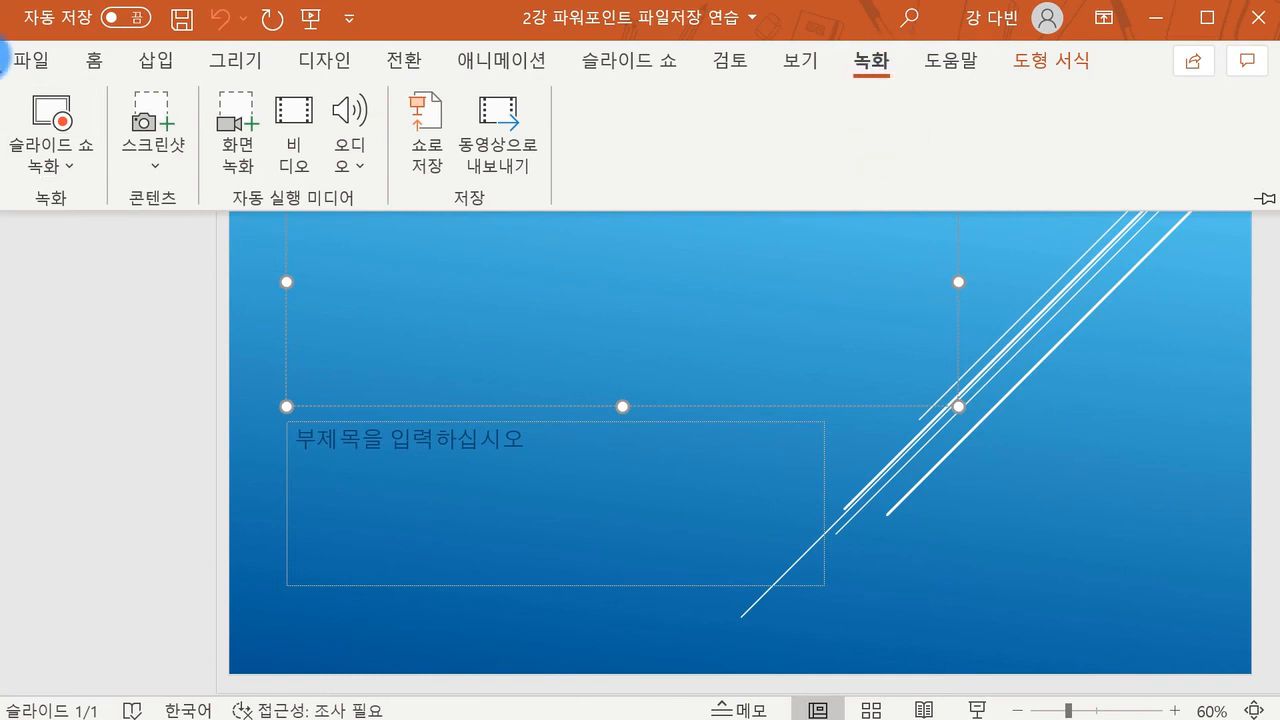
# - Open the 리본 사용자 지정 options and disable the 녹화 tab in the 기본 탭 list
pyautogui.click(28, 60)
pyautogui.click(138, 600)
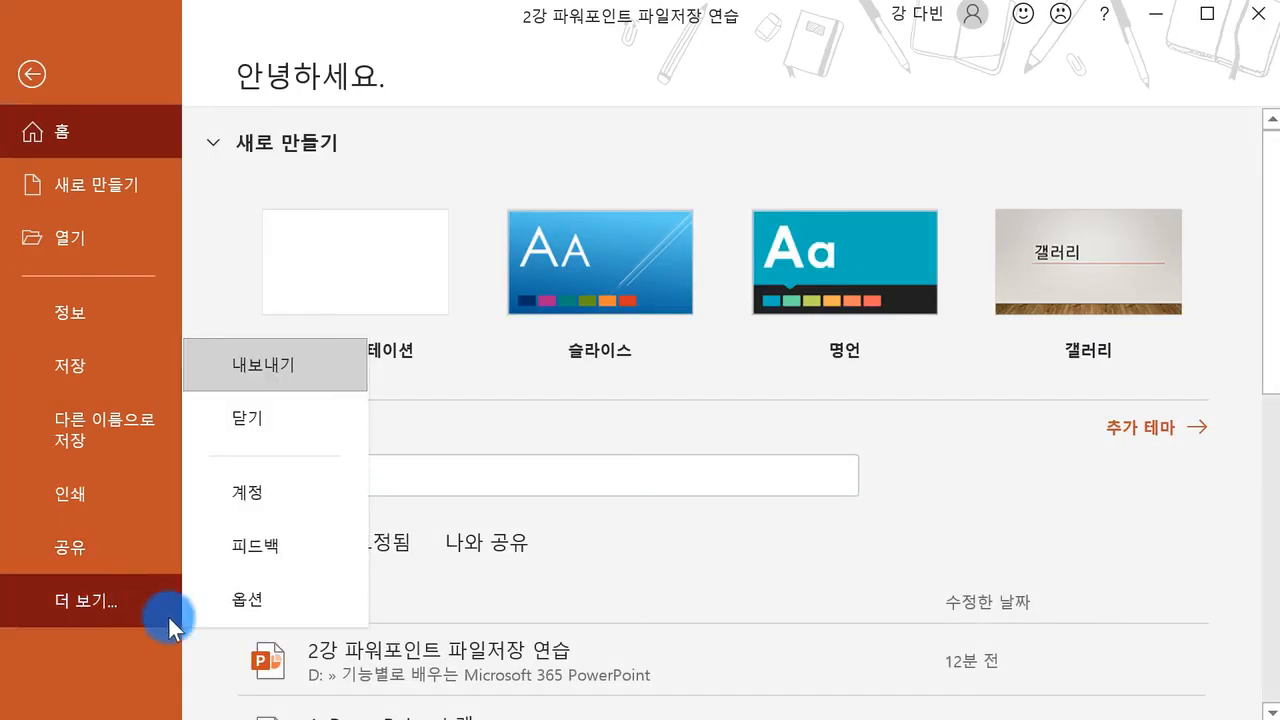
pyautogui.click(262, 595)
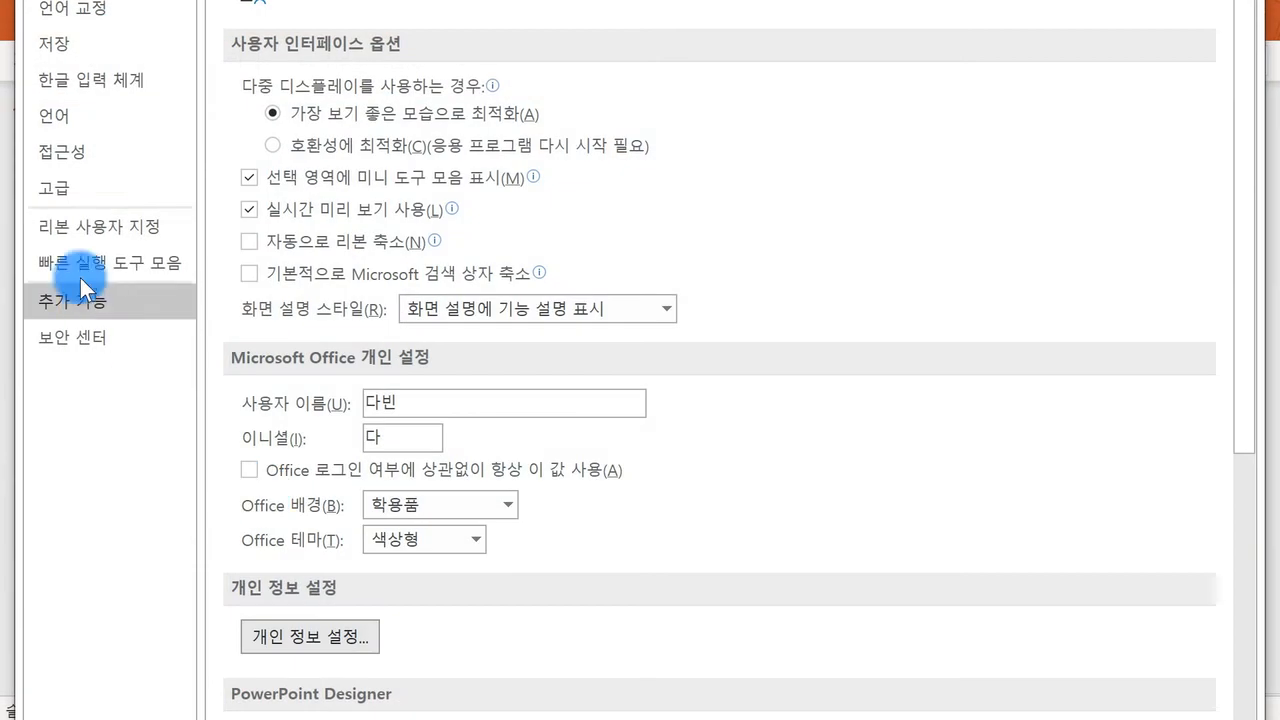
pyautogui.click(93, 225)
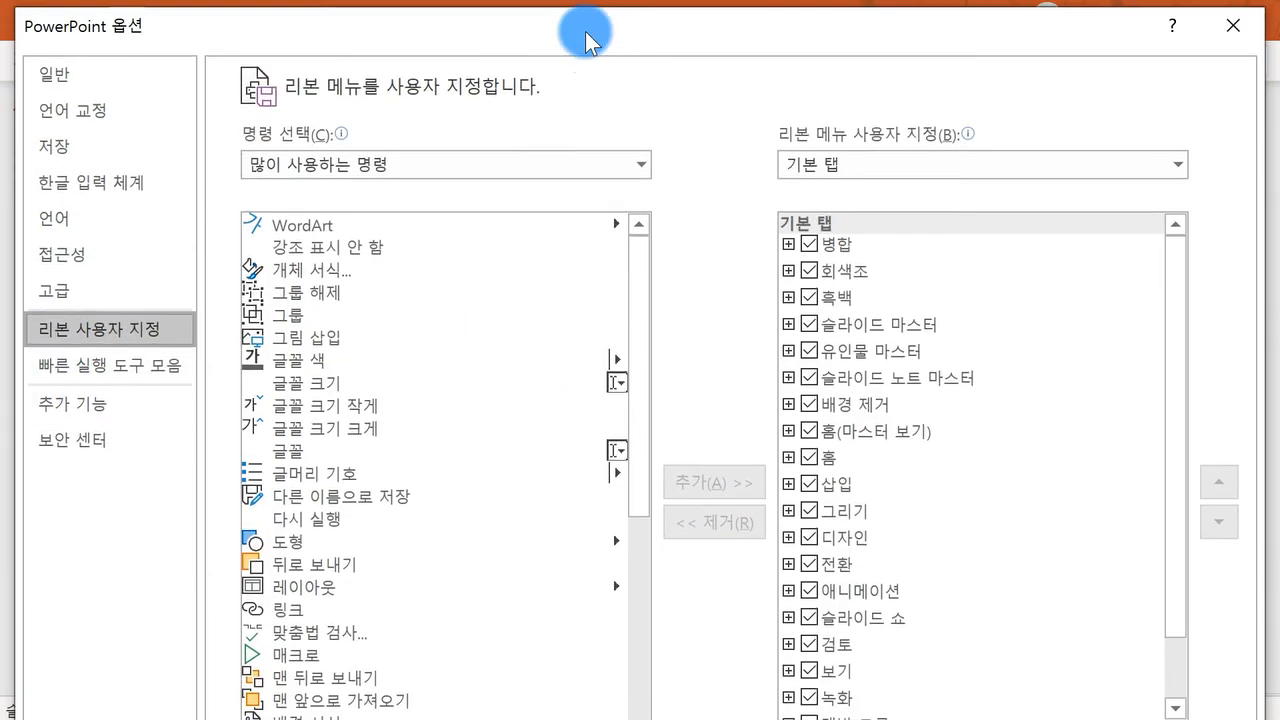
pyautogui.scroll(-1, 835, 416)
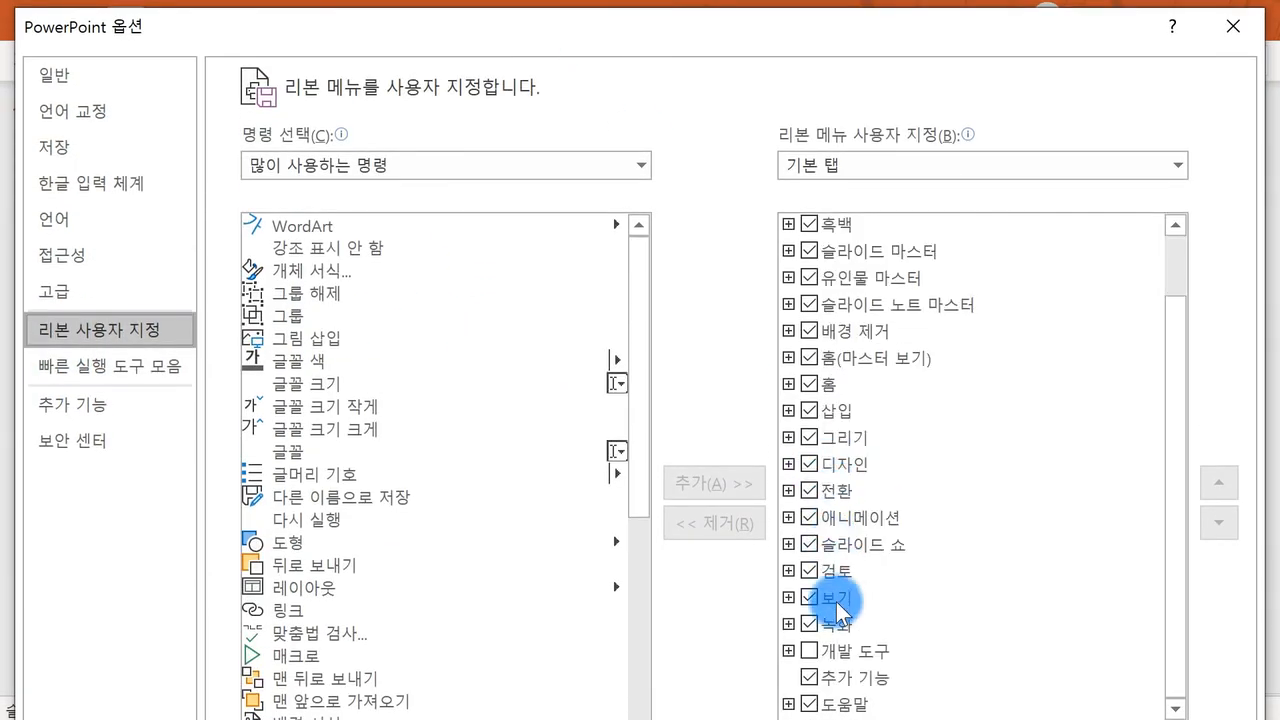
pyautogui.click(810, 625)
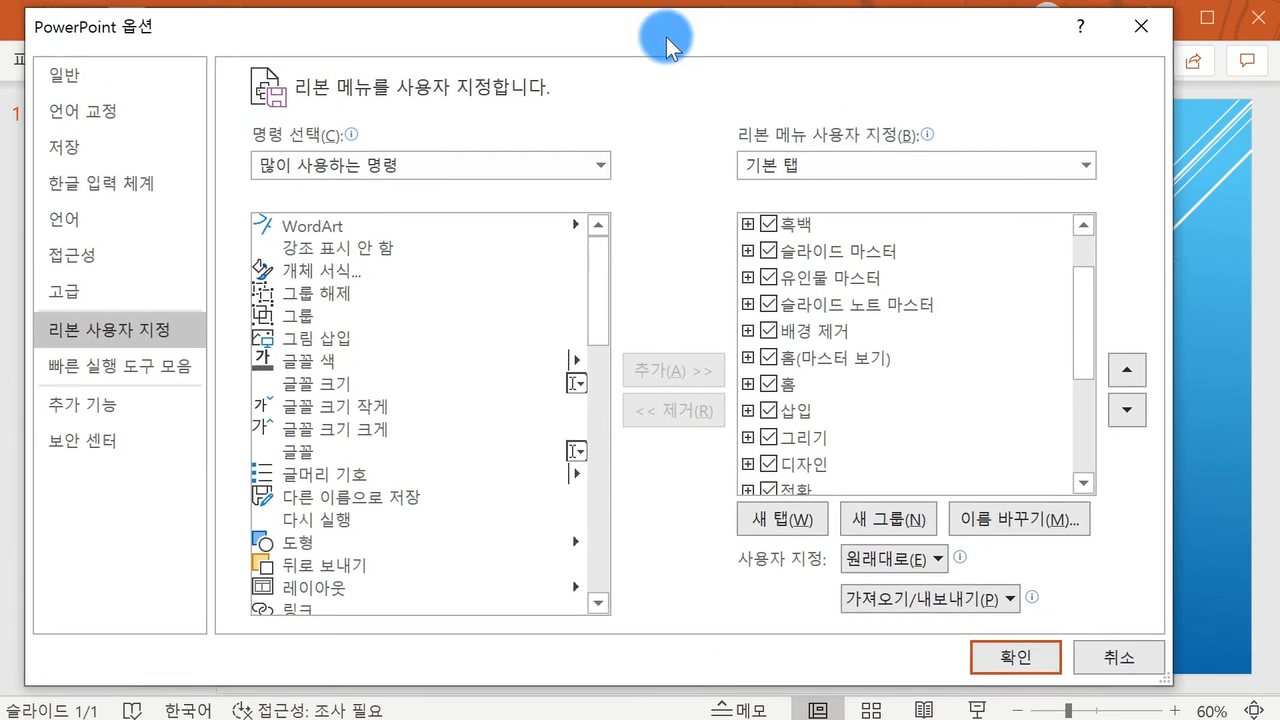
pyautogui.click(891, 557)
pyautogui.scroll(-2, 794, 409)
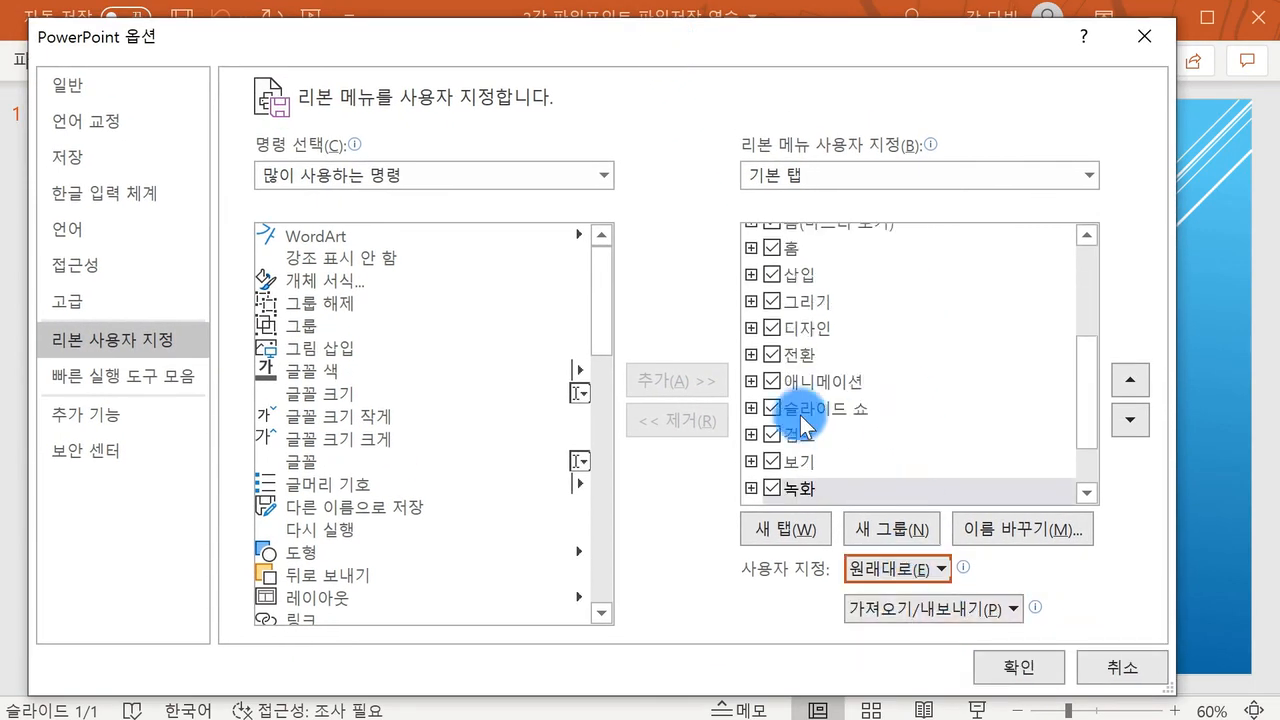
pyautogui.click(771, 488)
# - Reset all ribbon and quick access toolbar customizations and look through the 기본 탭 list
pyautogui.click(895, 570)
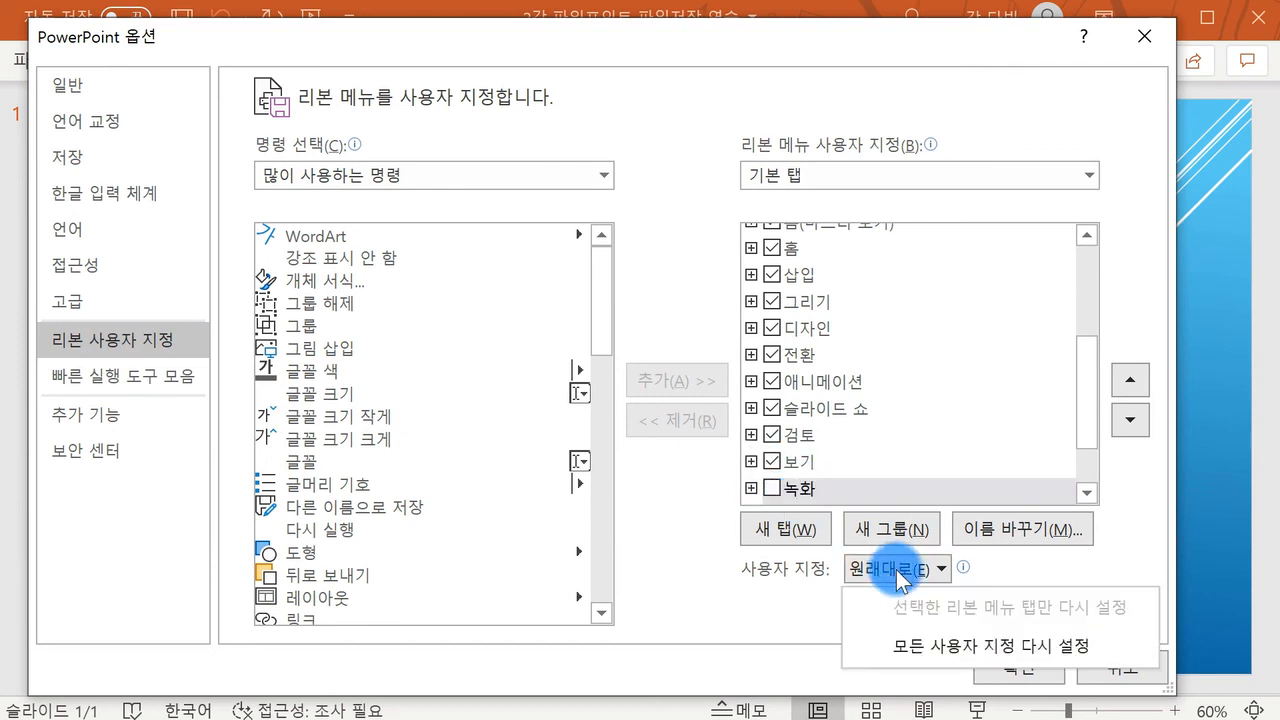
pyautogui.click(914, 625)
pyautogui.click(496, 445)
pyautogui.scroll(-3, 790, 425)
pyautogui.scroll(3, 817, 425)
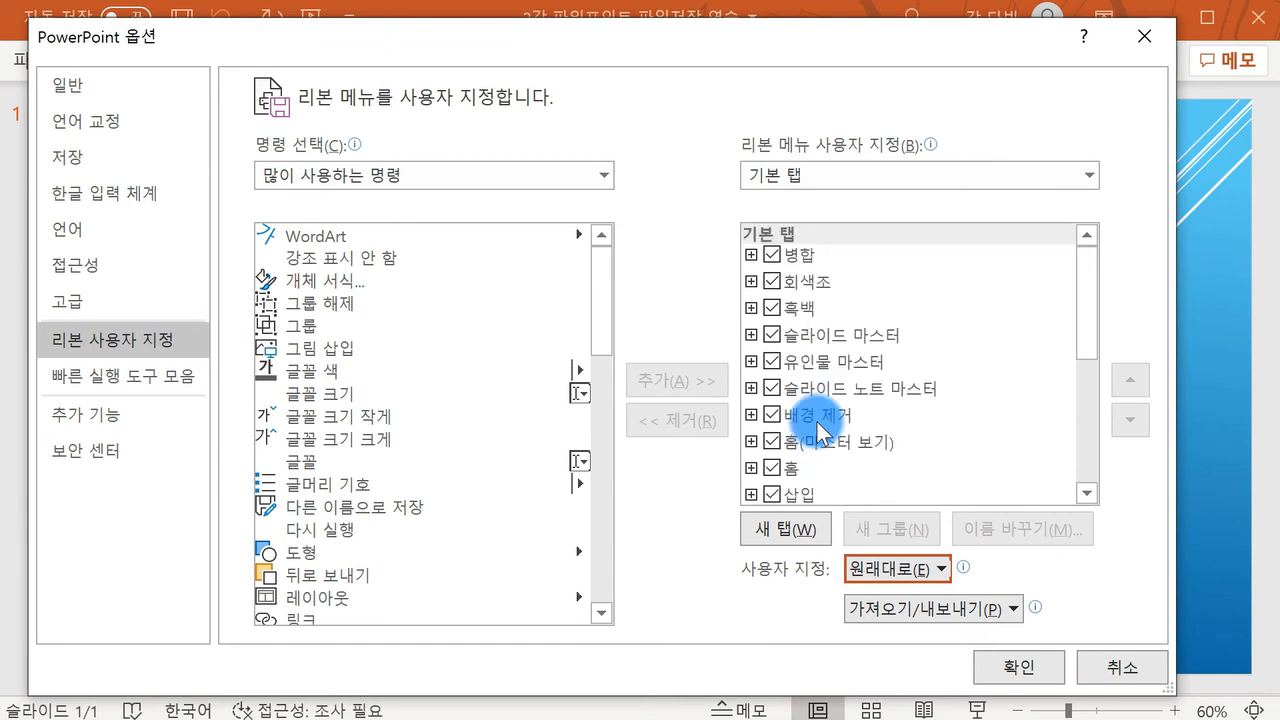
pyautogui.scroll(-3, 835, 395)
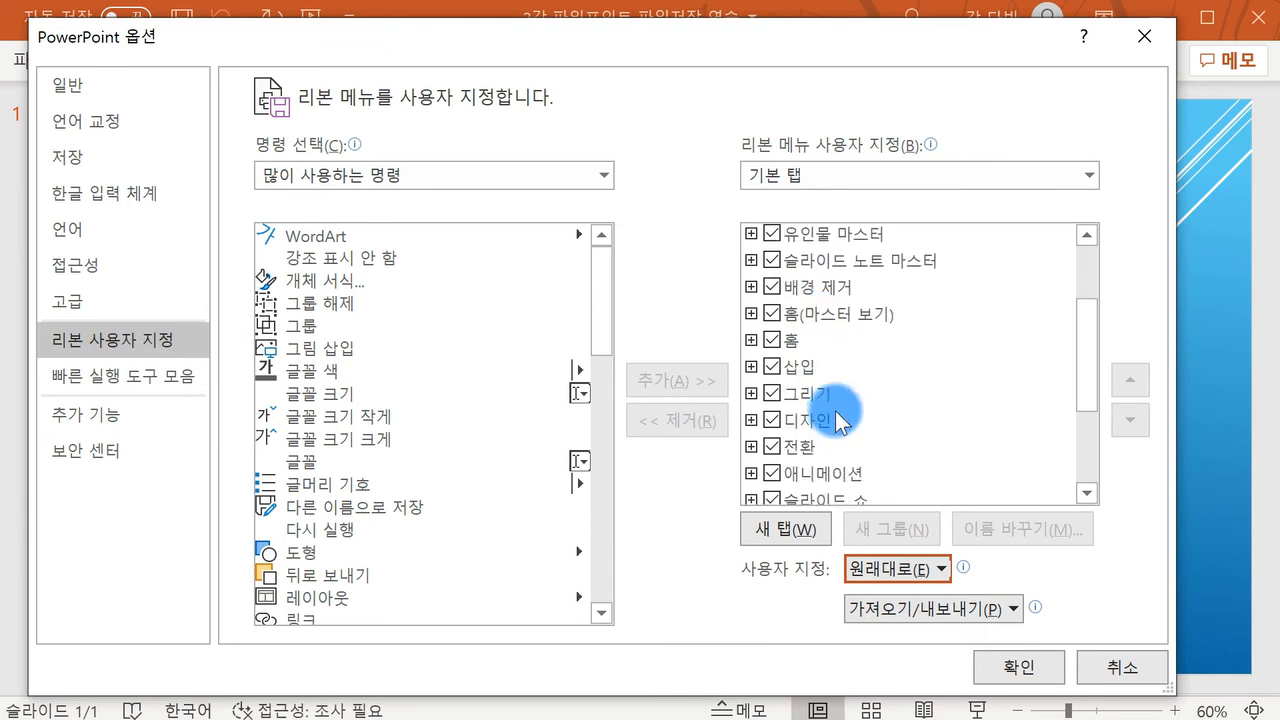
pyautogui.scroll(-1, 835, 410)
pyautogui.scroll(4, 835, 410)
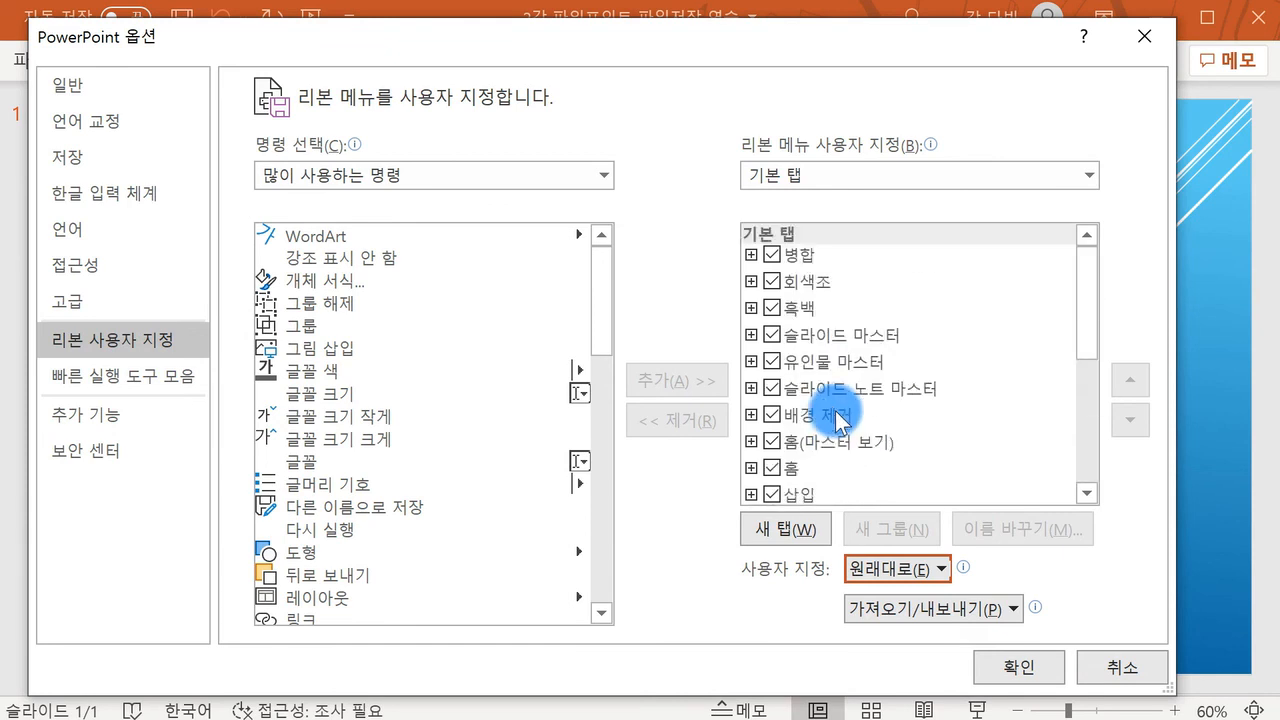
# - Expand the 도움말 tab in the ribbon list and try to add the 도형 command directly to it
pyautogui.scroll(-3, 835, 410)
pyautogui.scroll(-1, 835, 410)
pyautogui.click(749, 490)
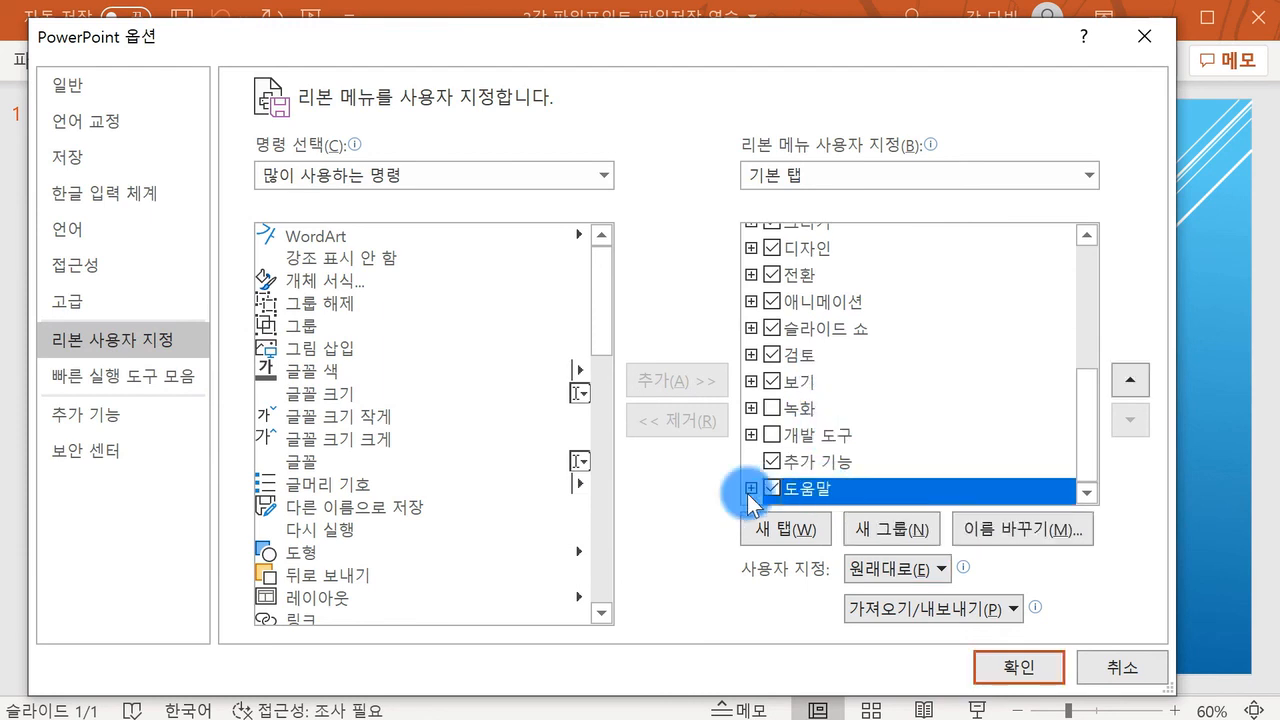
pyautogui.click(750, 489)
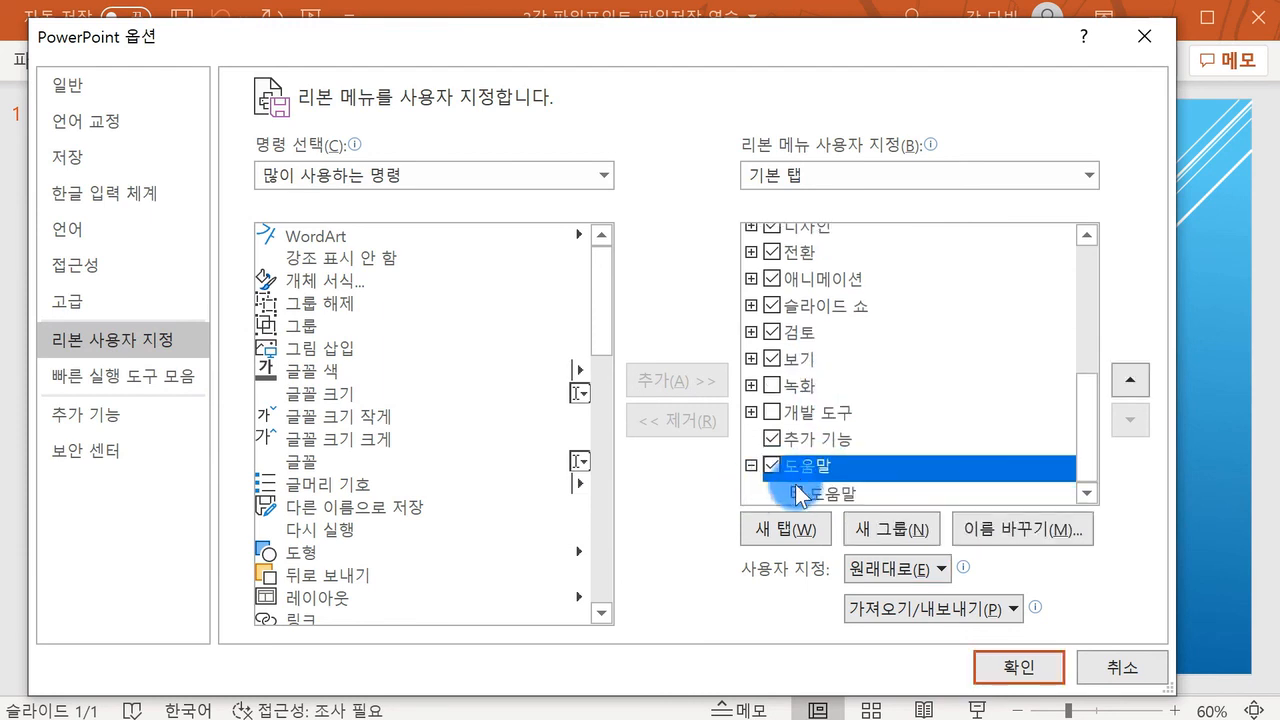
pyautogui.click(345, 552)
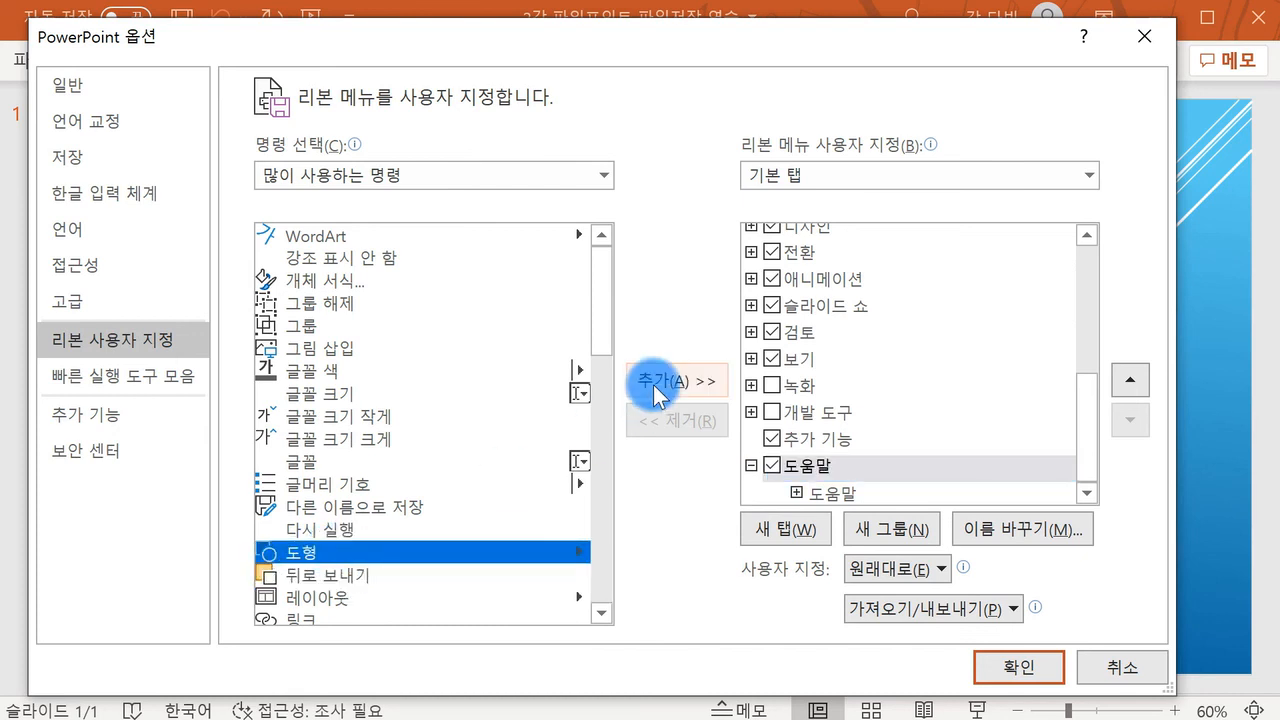
pyautogui.click(660, 381)
pyautogui.click(549, 452)
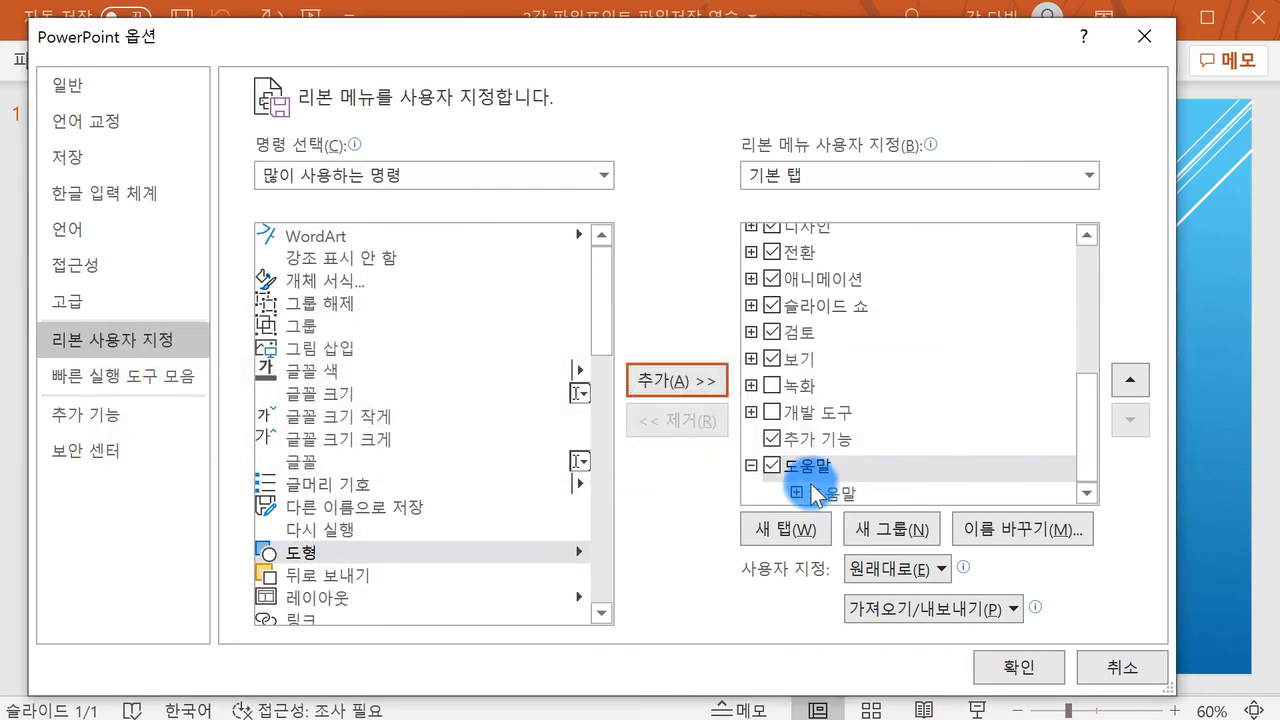
# - Expand the built-in 도움말 group inside the 도움말 tab and try to add the 도형 command to it
pyautogui.click(799, 492)
pyautogui.click(360, 552)
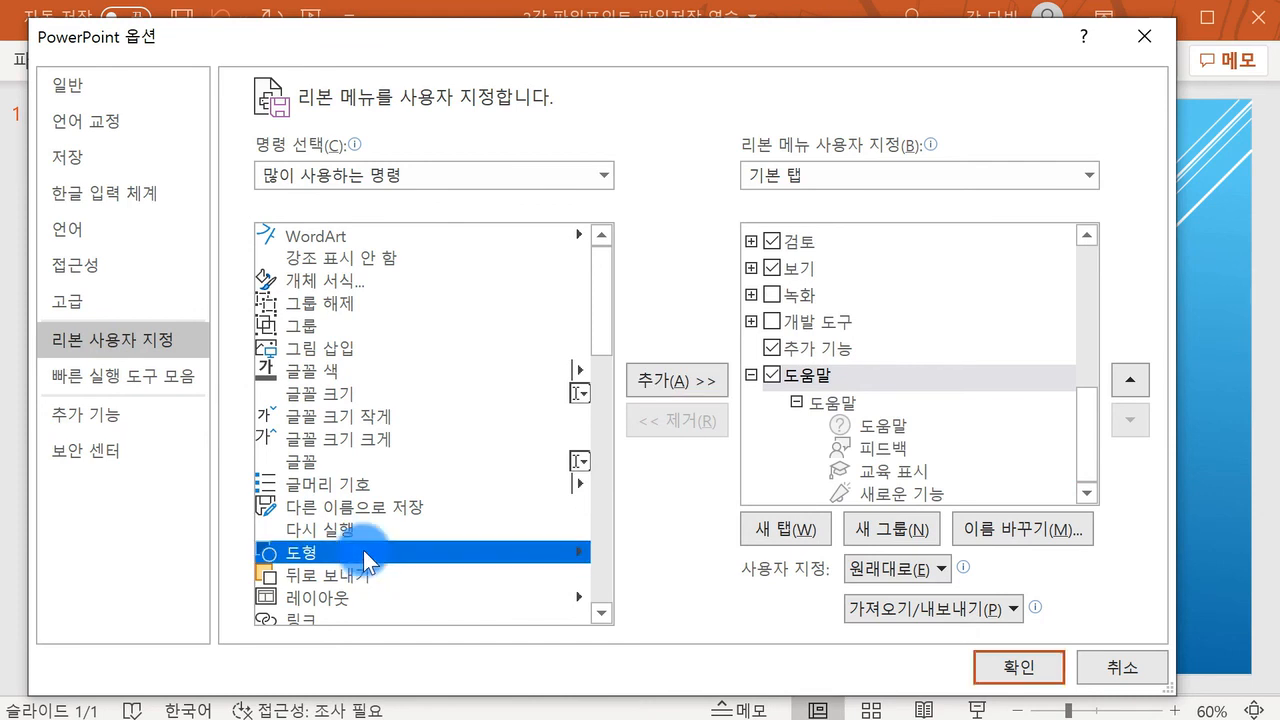
pyautogui.click(640, 384)
pyautogui.press('Return')
pyautogui.click(893, 404)
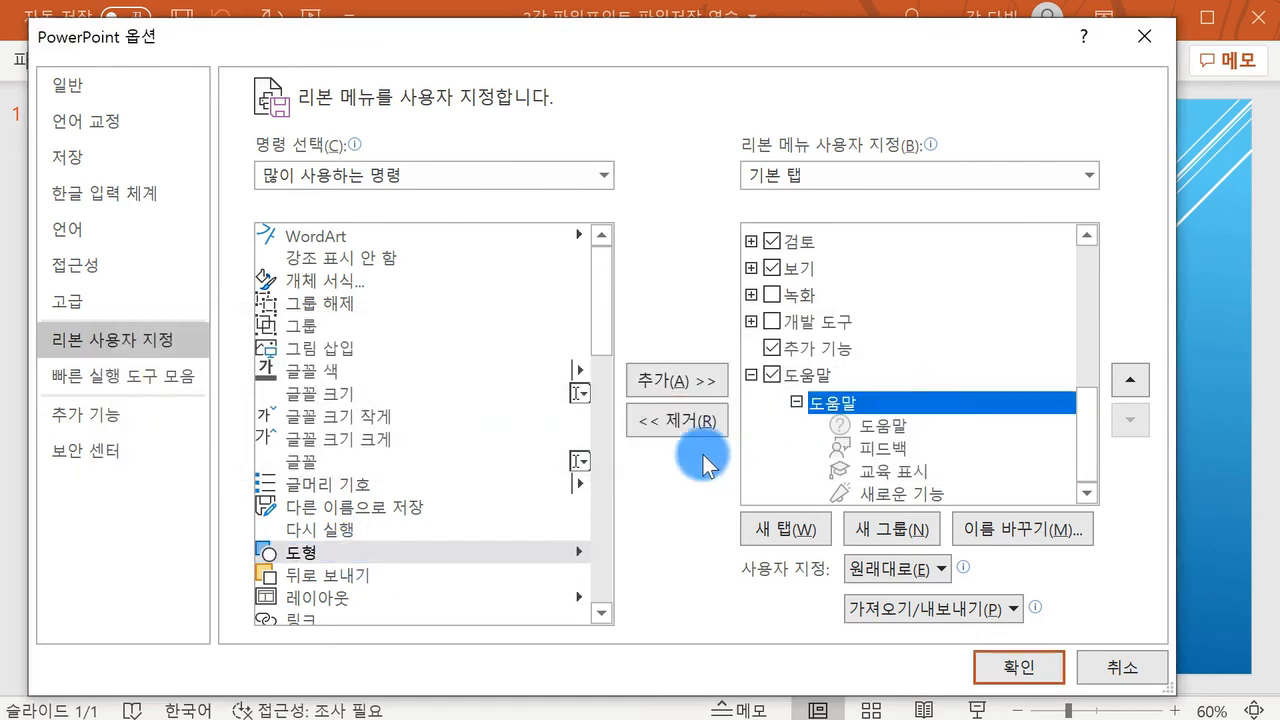
pyautogui.click(645, 395)
pyautogui.click(528, 443)
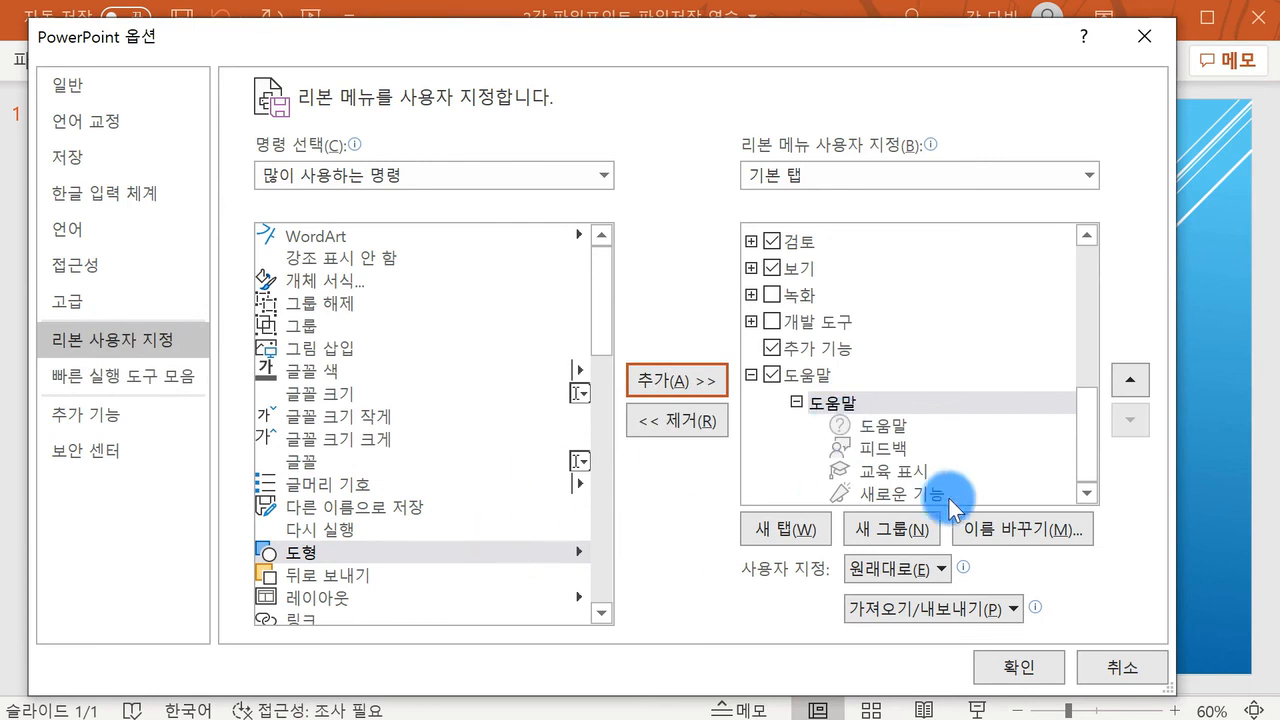
# - Create a new group in the 도움말 tab, add the 도형 command to it, and apply the options
pyautogui.click(872, 532)
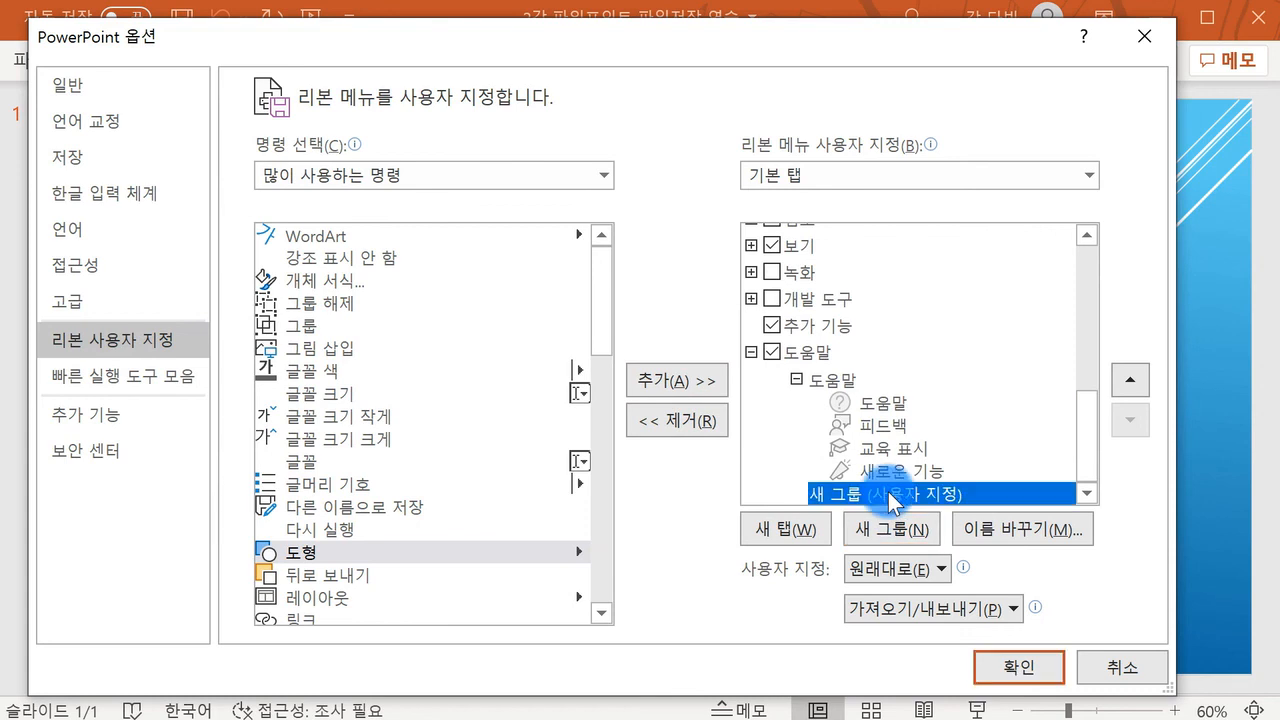
pyautogui.click(443, 548)
pyautogui.click(655, 378)
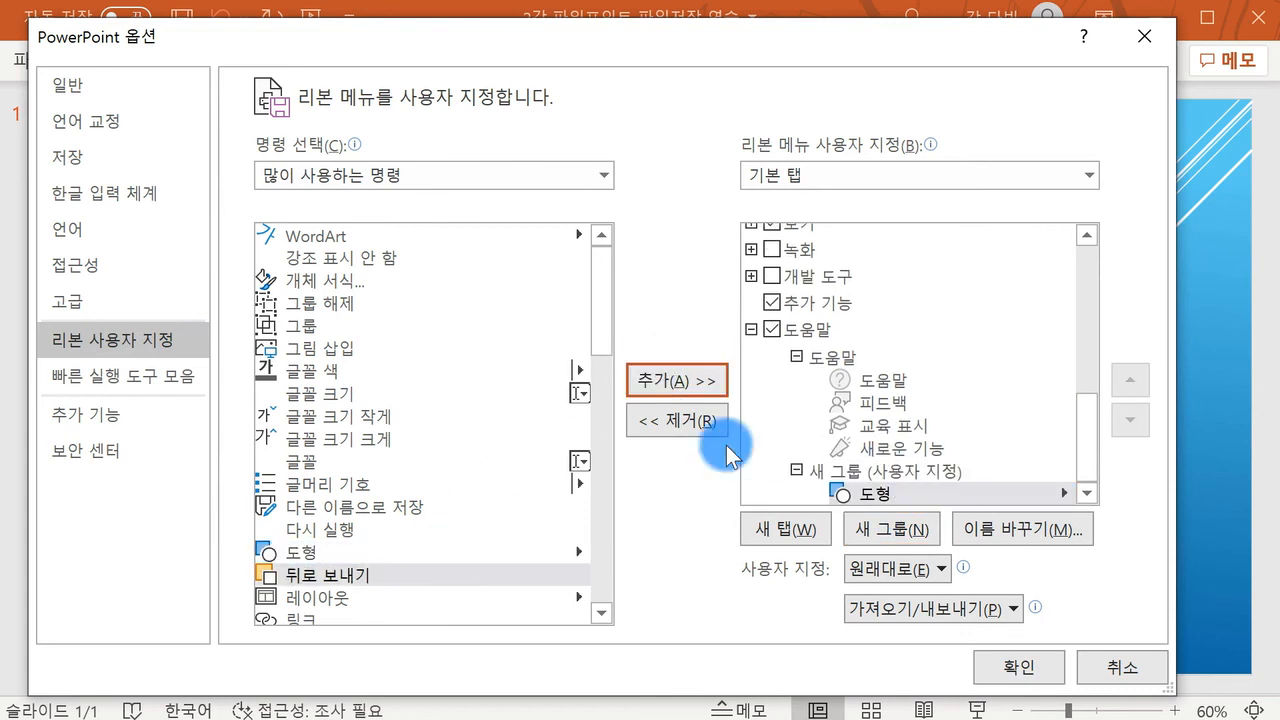
pyautogui.click(1064, 668)
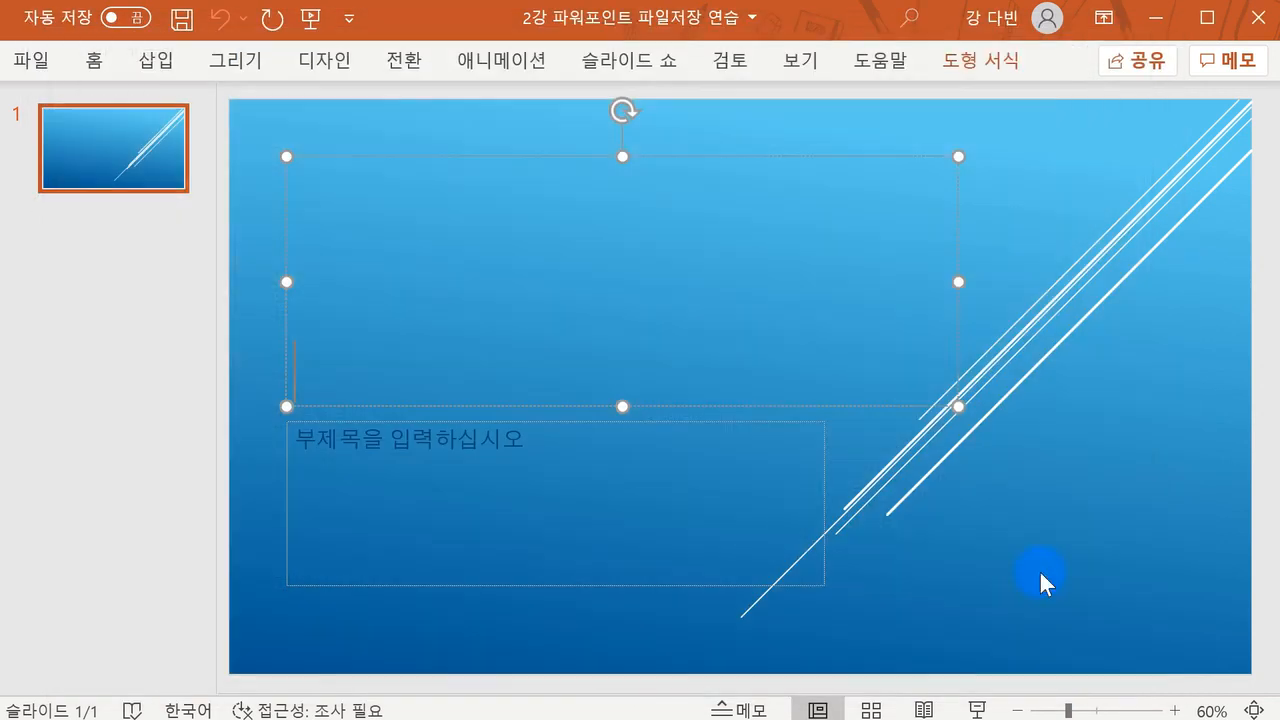
# - Show the 도움말 tab on the ribbon and check the 도형 command in its custom group
pyautogui.click(888, 68)
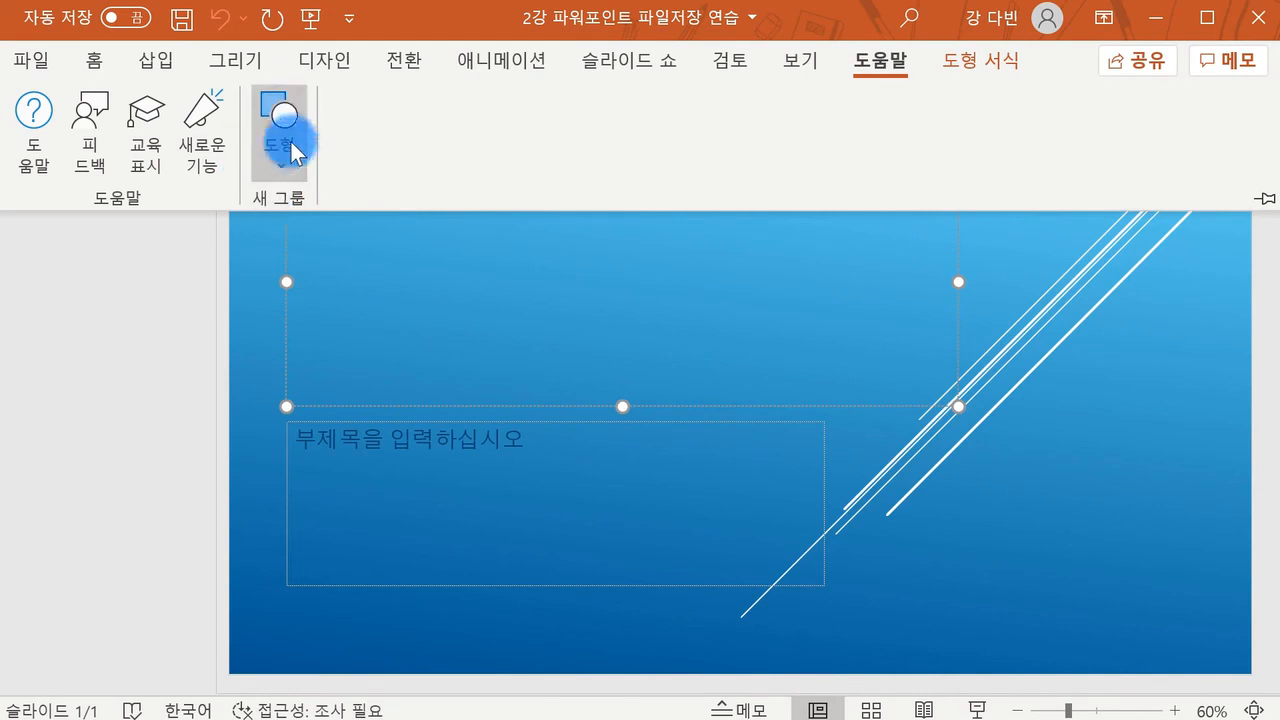
pyautogui.click(279, 166)
pyautogui.click(279, 172)
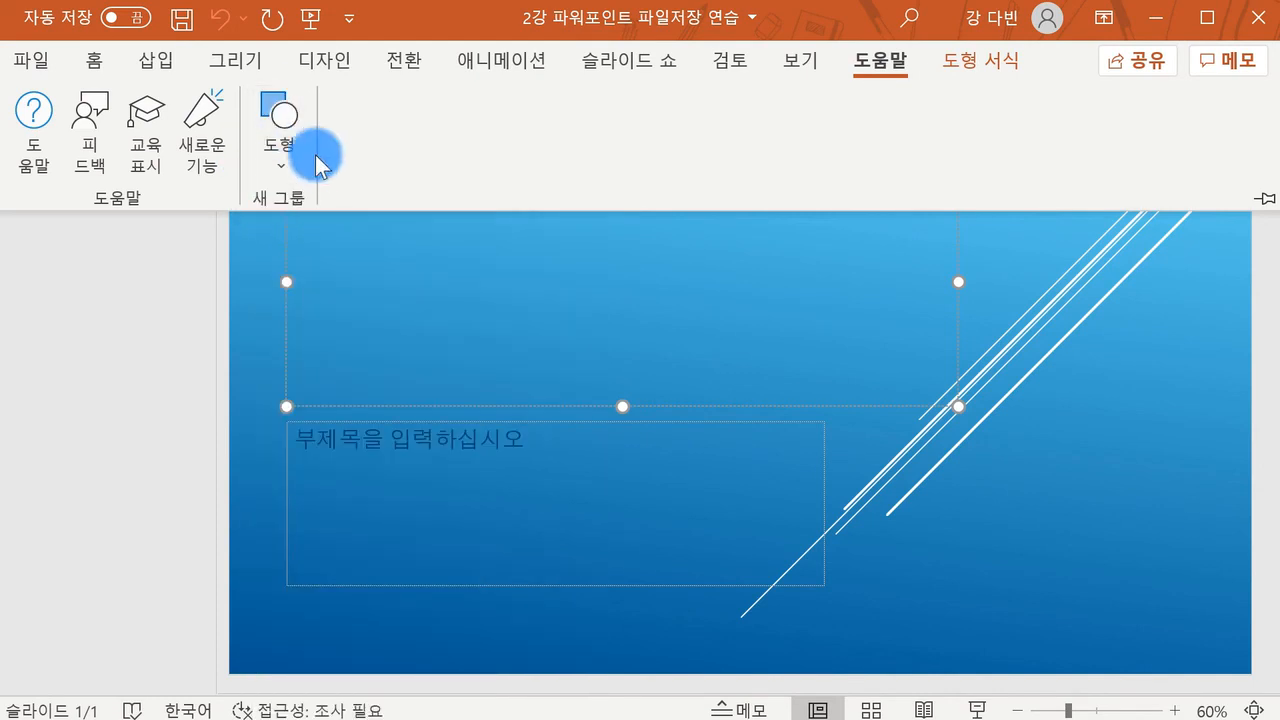
# - Return to the 리본 사용자 지정 options and reset all customizations, confirming the deletion
pyautogui.click(28, 62)
pyautogui.click(118, 600)
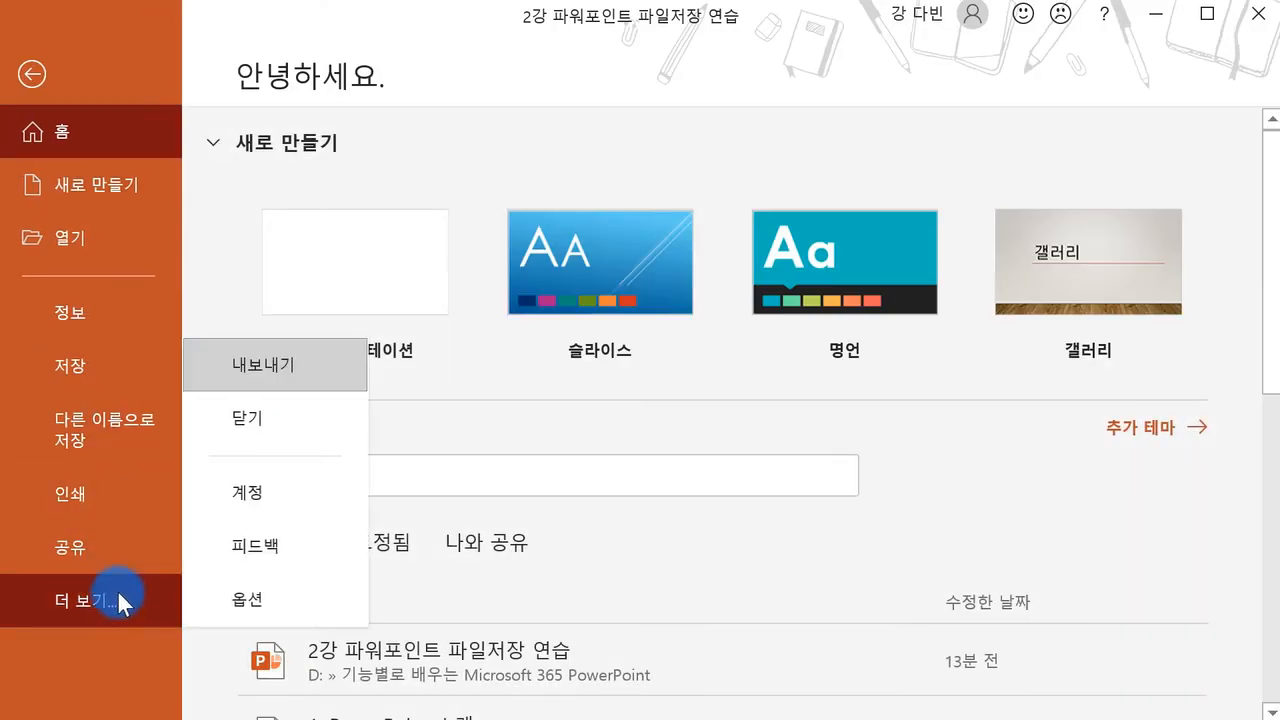
pyautogui.click(271, 597)
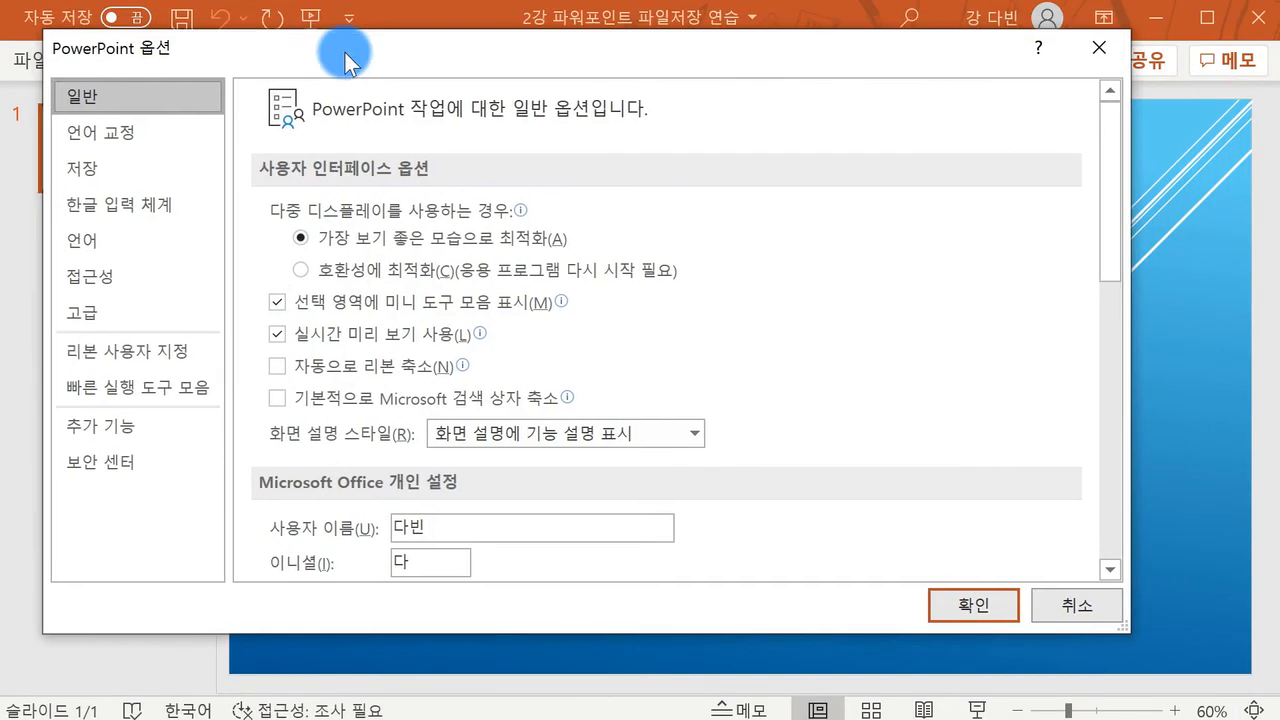
pyautogui.click(168, 352)
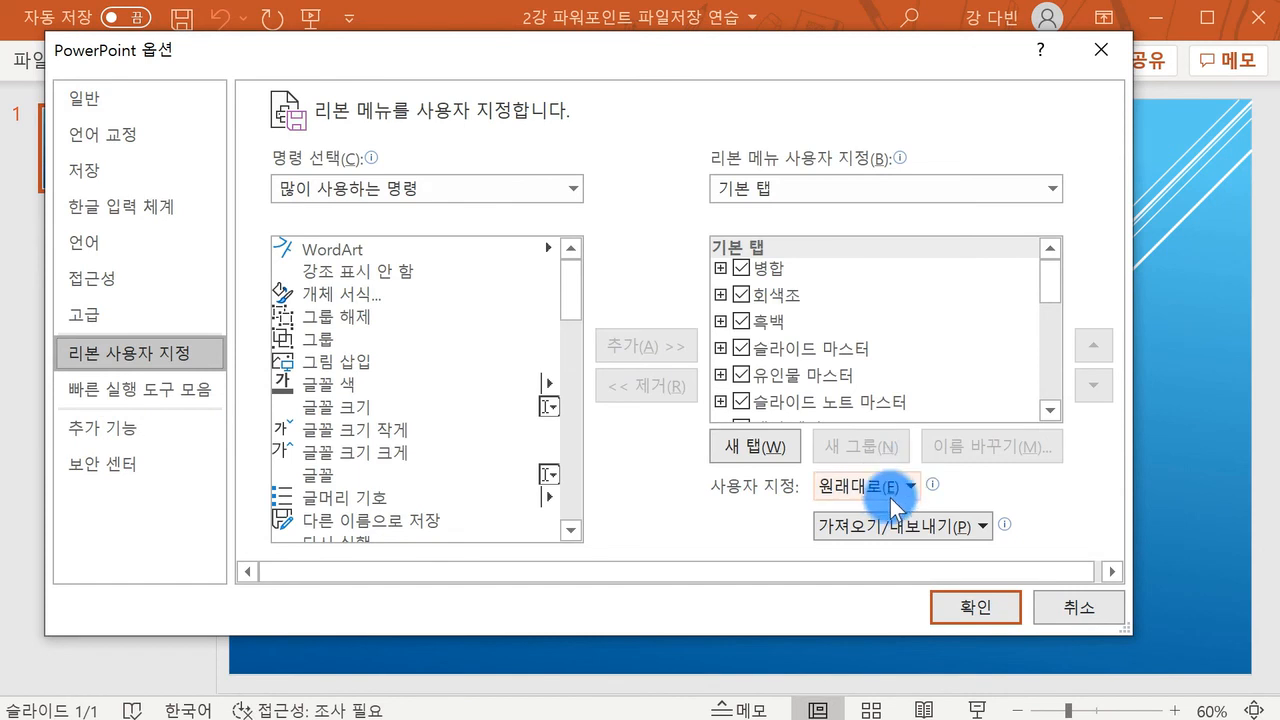
pyautogui.click(868, 488)
pyautogui.click(905, 558)
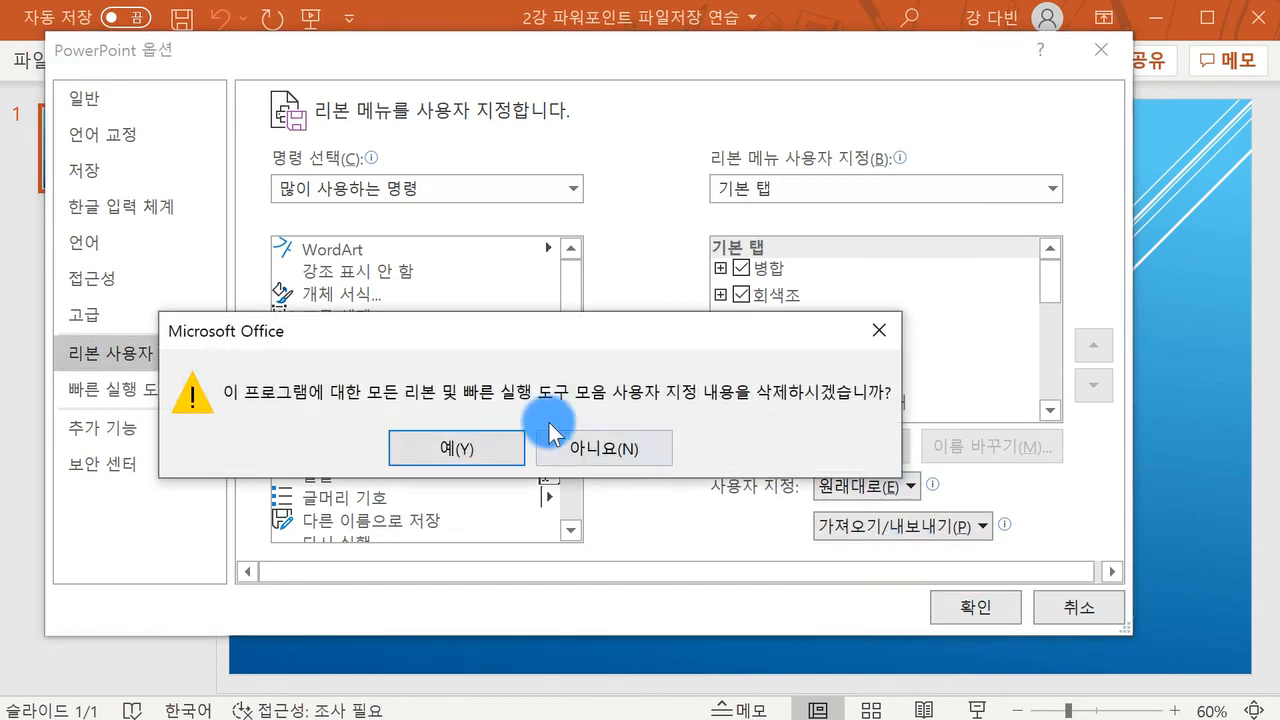
pyautogui.click(457, 440)
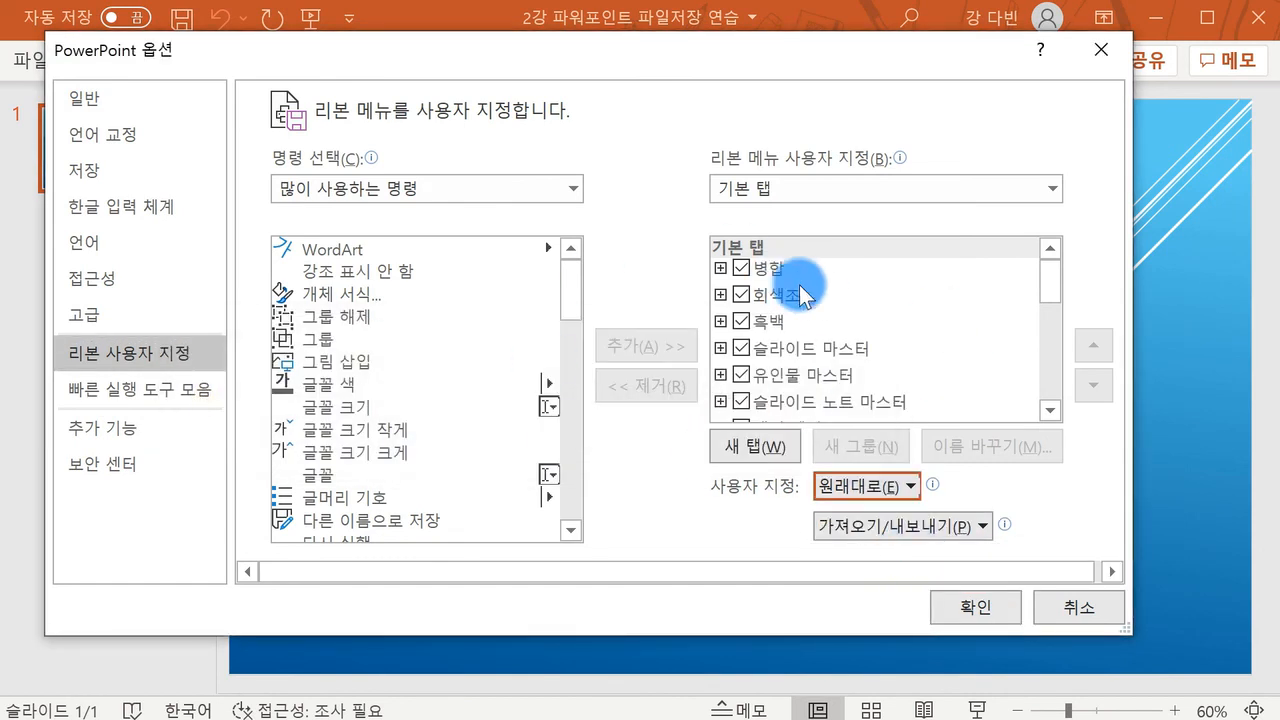
# - View the 가져오기/내보내기 choices, and display the 빠른 실행 도구 모음 options with the dialog moved clear of the ribbon
pyautogui.click(910, 526)
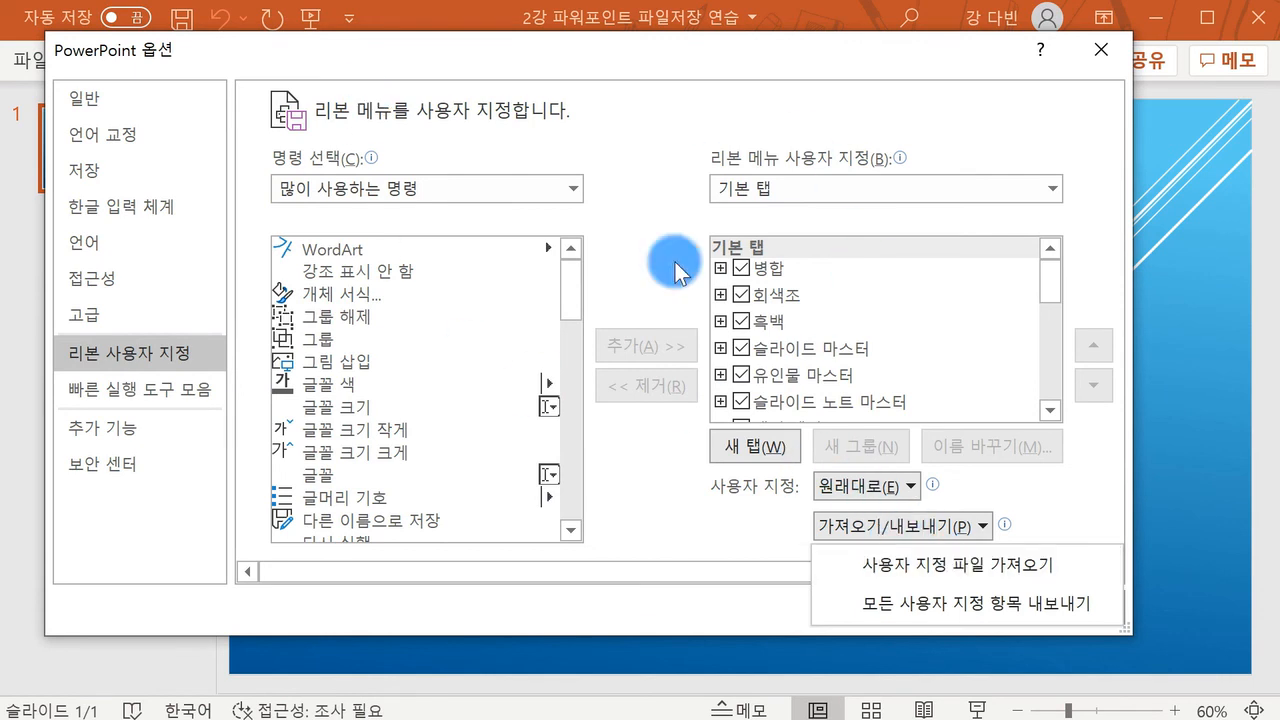
pyautogui.click(1015, 613)
pyautogui.click(137, 398)
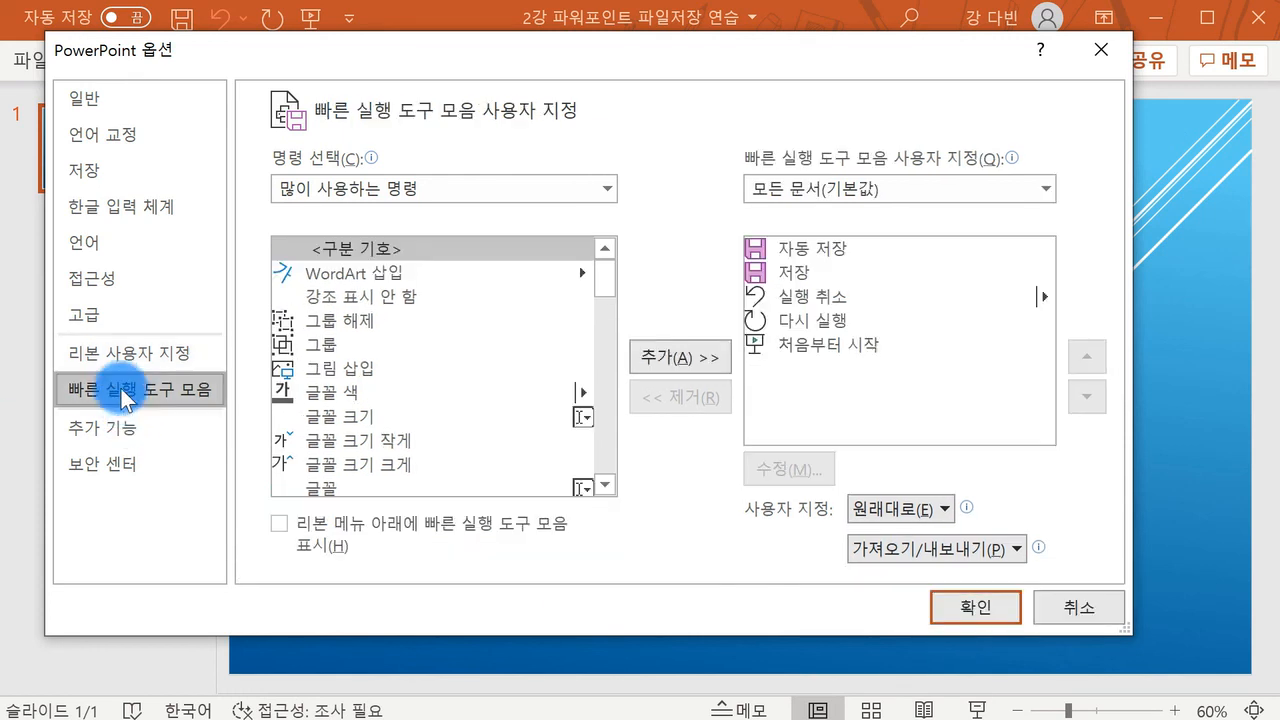
pyautogui.moveTo(263, 55); pyautogui.dragTo(262, 117)
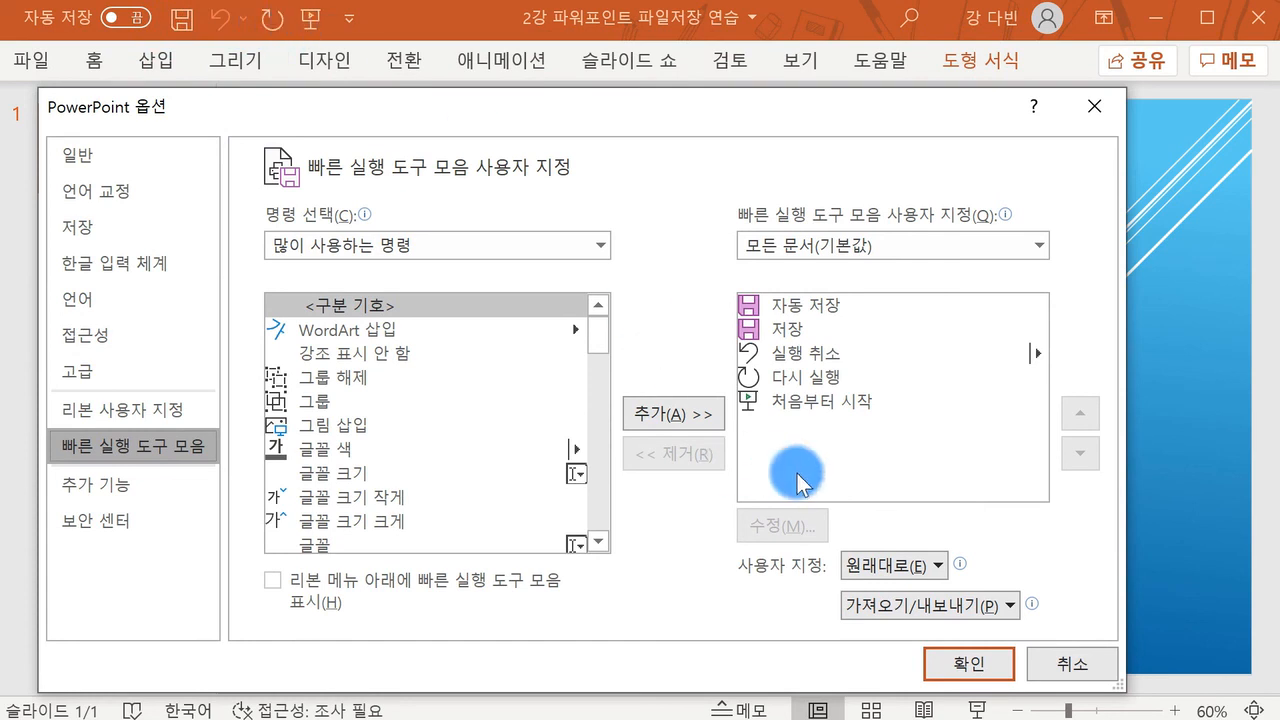
# - Move 자동 저장 to the end of the quick access toolbar, after 처음부터 시작, and apply the options
pyautogui.click(775, 330)
pyautogui.moveTo(775, 335); pyautogui.dragTo(785, 430)
pyautogui.click(765, 305)
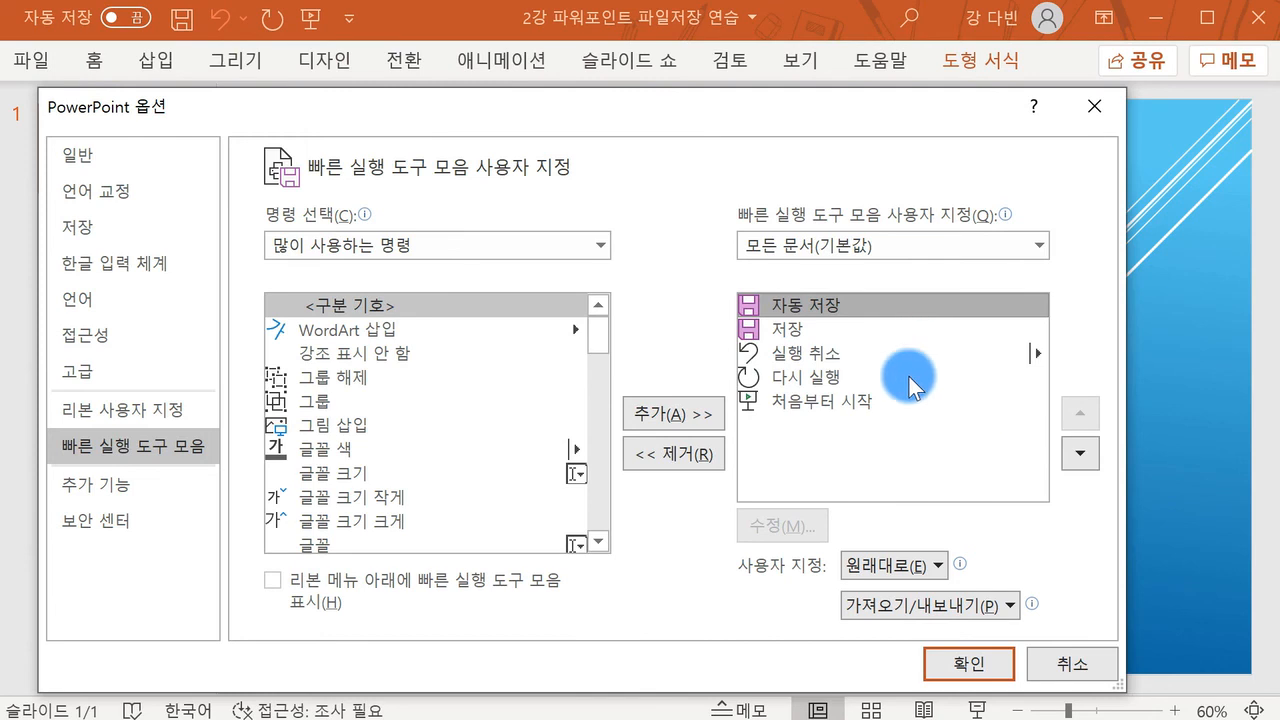
pyautogui.click(1071, 440)
pyautogui.click(1071, 440)
pyautogui.click(1071, 440)
pyautogui.click(1071, 440)
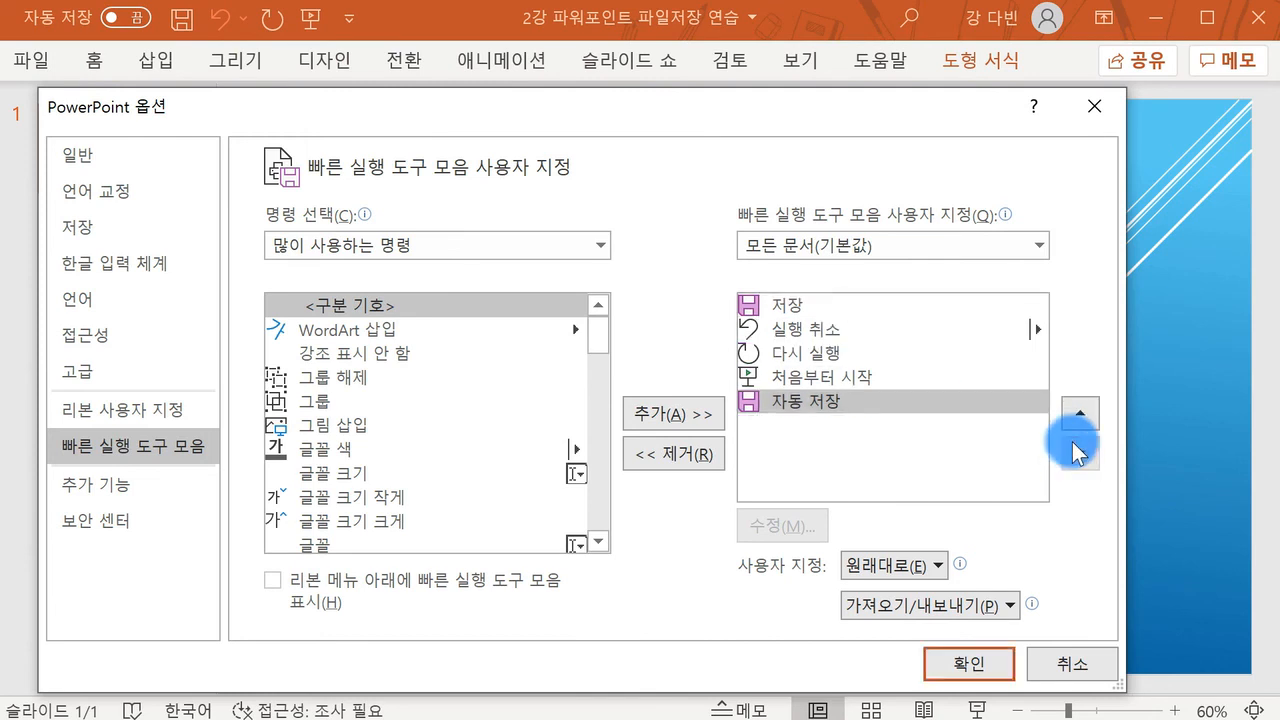
pyautogui.click(966, 663)
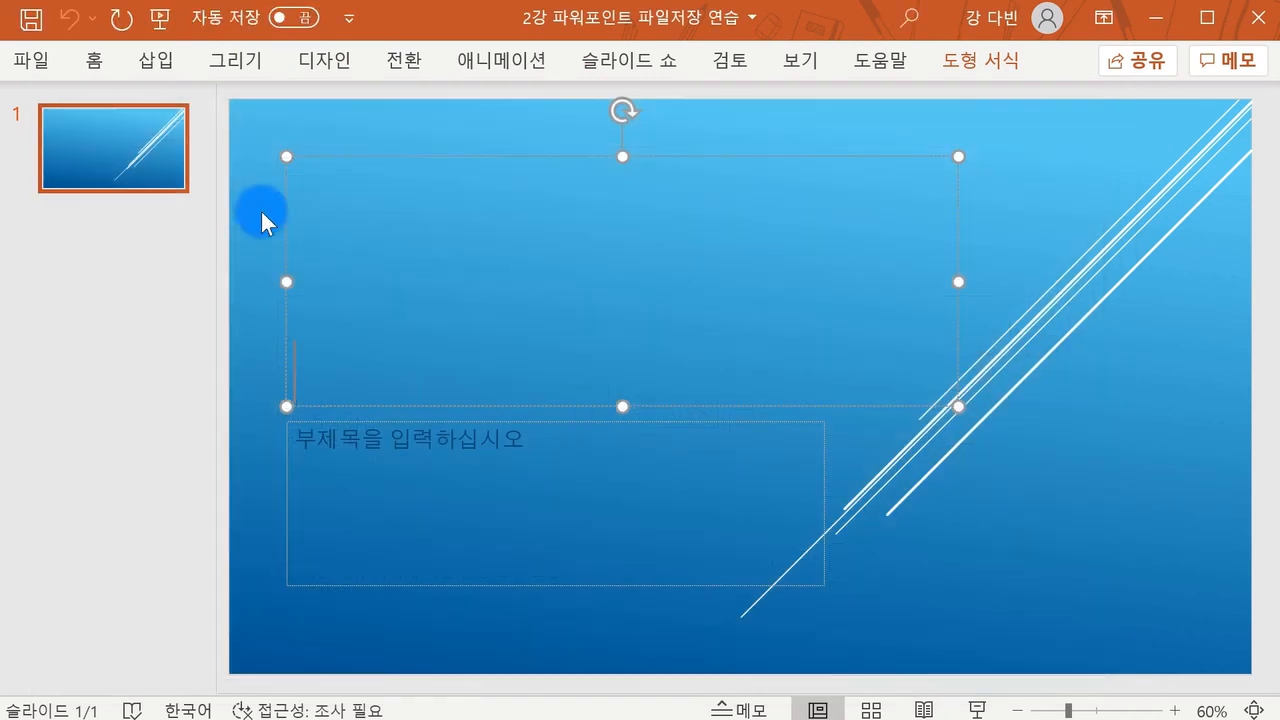
# - Add the WordArt 삽입 command to the end of the quick access toolbar, after 자동 저장, and apply the options
pyautogui.click(28, 58)
pyautogui.click(112, 602)
pyautogui.click(277, 603)
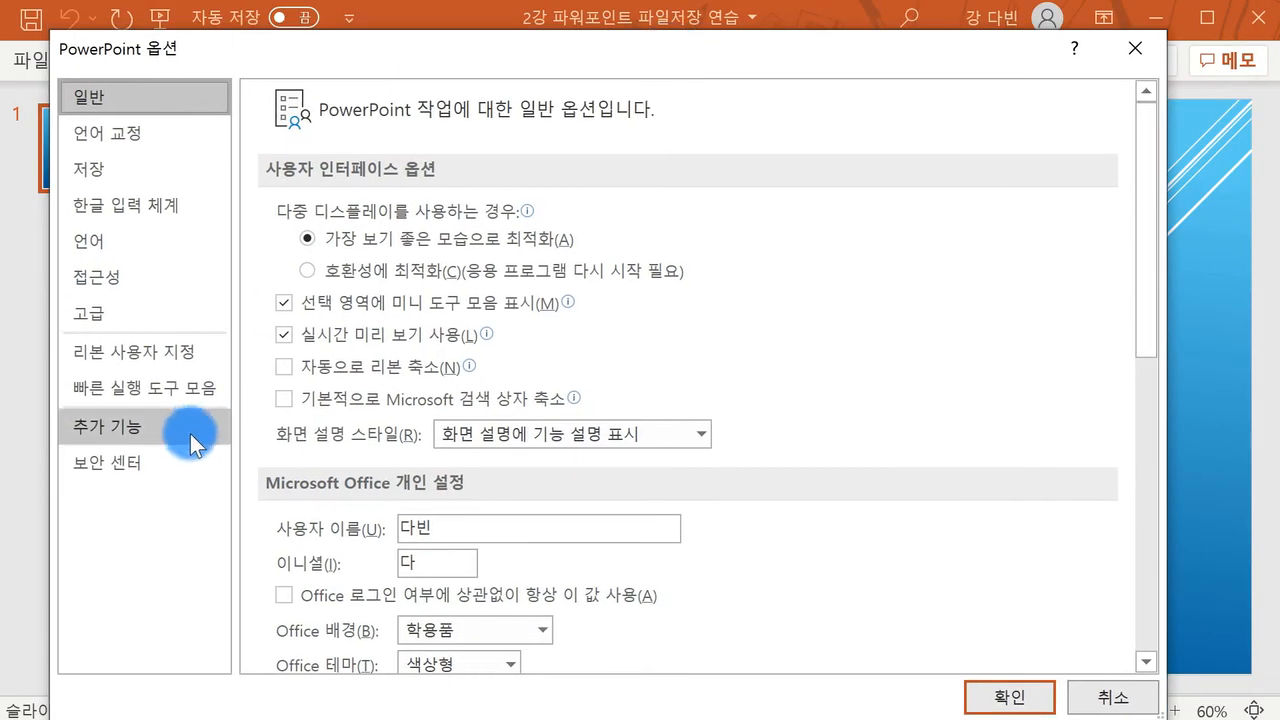
pyautogui.click(110, 262)
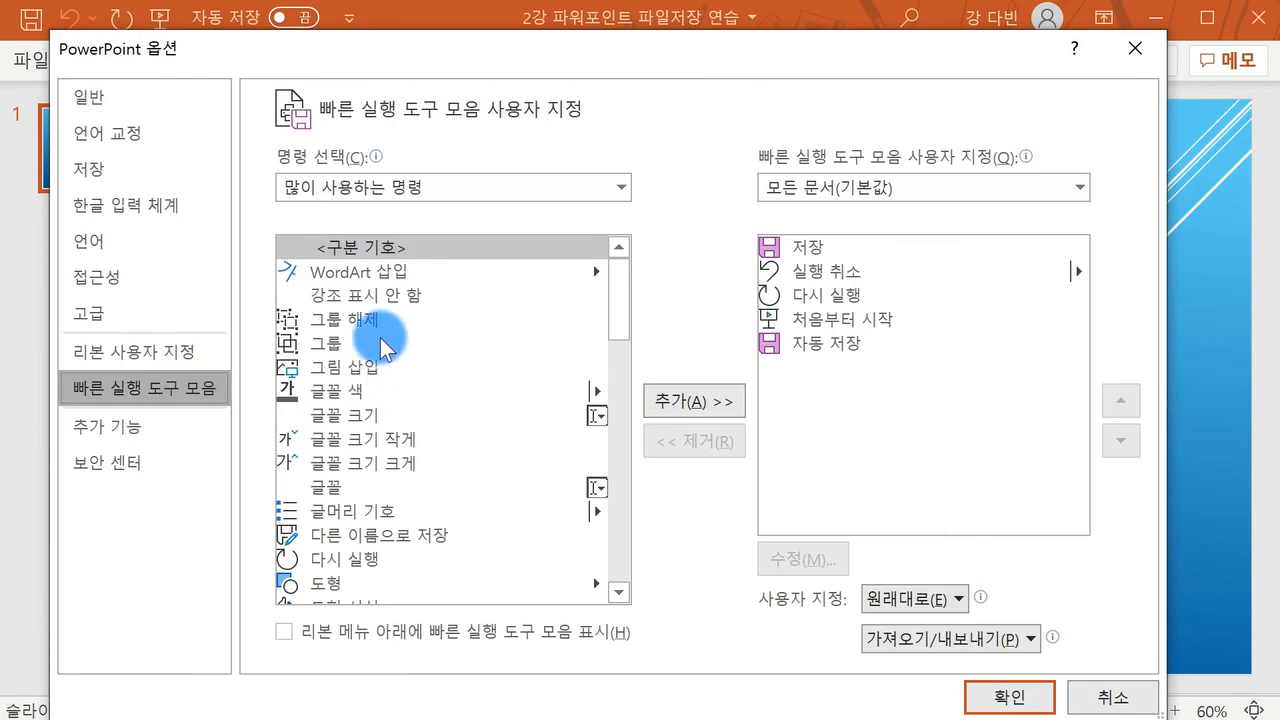
pyautogui.click(405, 270)
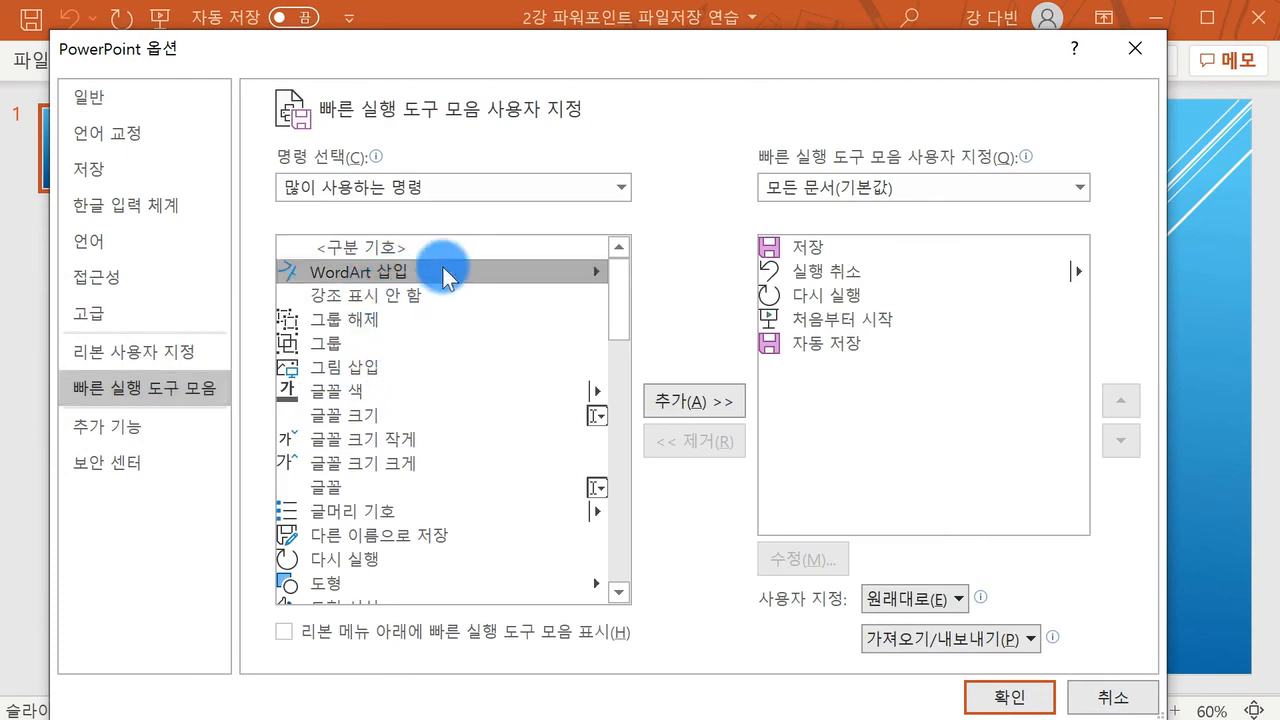
pyautogui.click(694, 401)
pyautogui.click(990, 697)
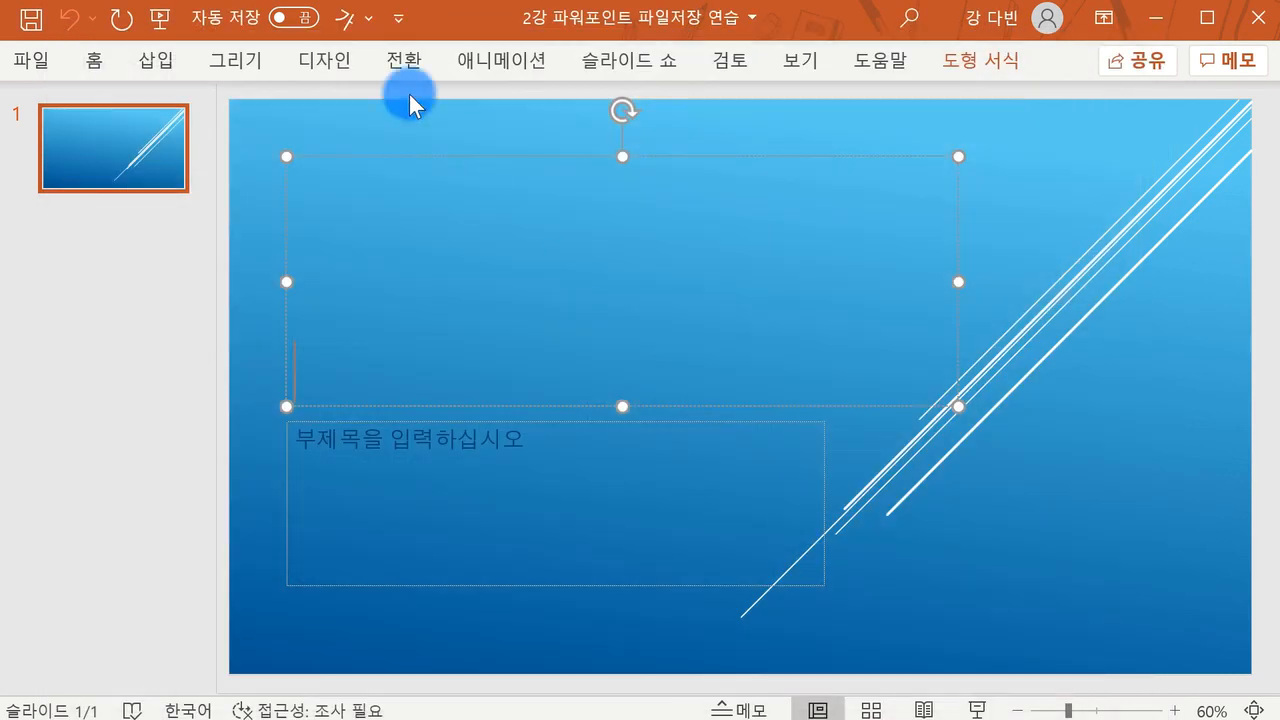
# - View the WordArt styles offered by the WordArt 삽입 command on the quick access toolbar, and close the gallery without choosing one
pyautogui.click(352, 22)
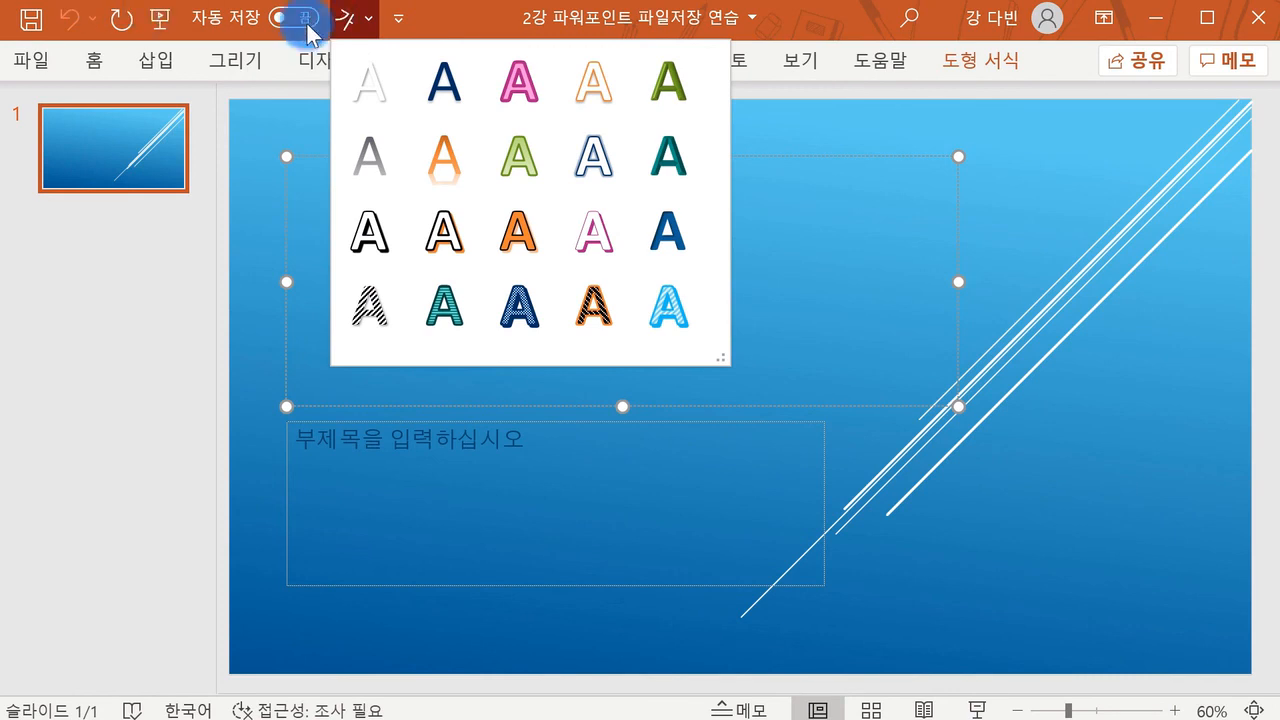
pyautogui.click(349, 27)
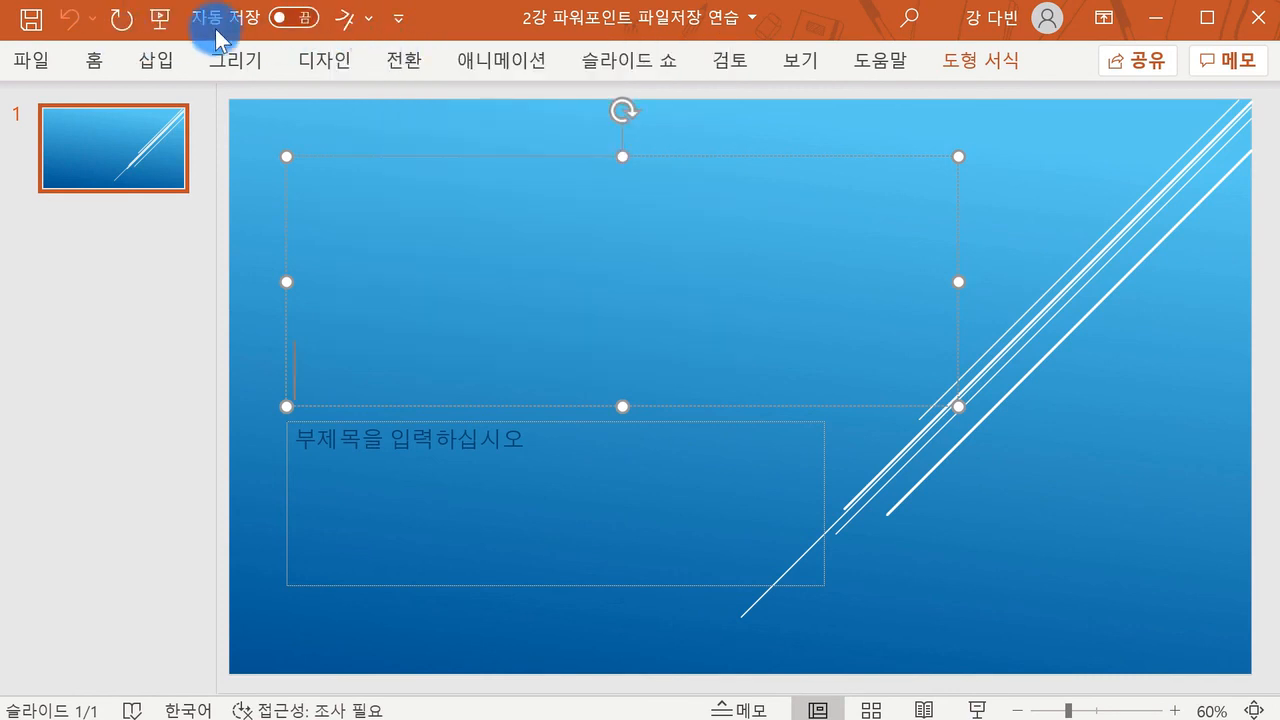
pyautogui.click(345, 24)
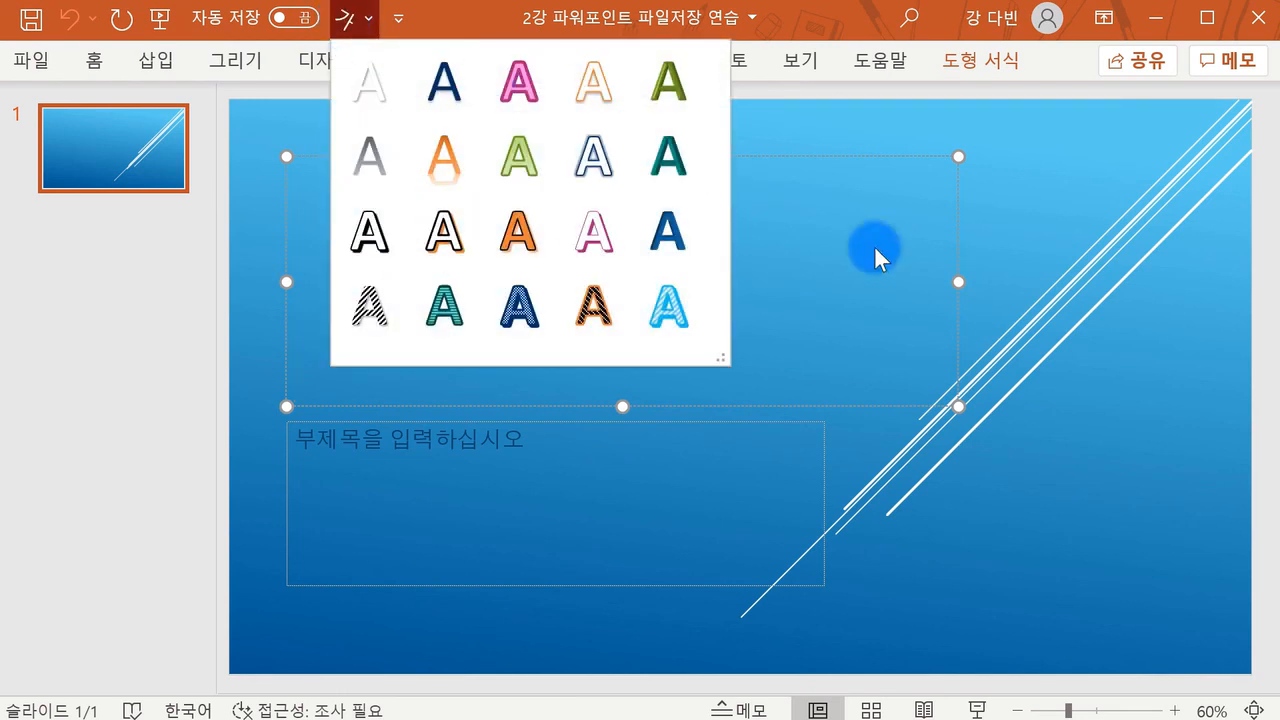
pyautogui.click(1107, 290)
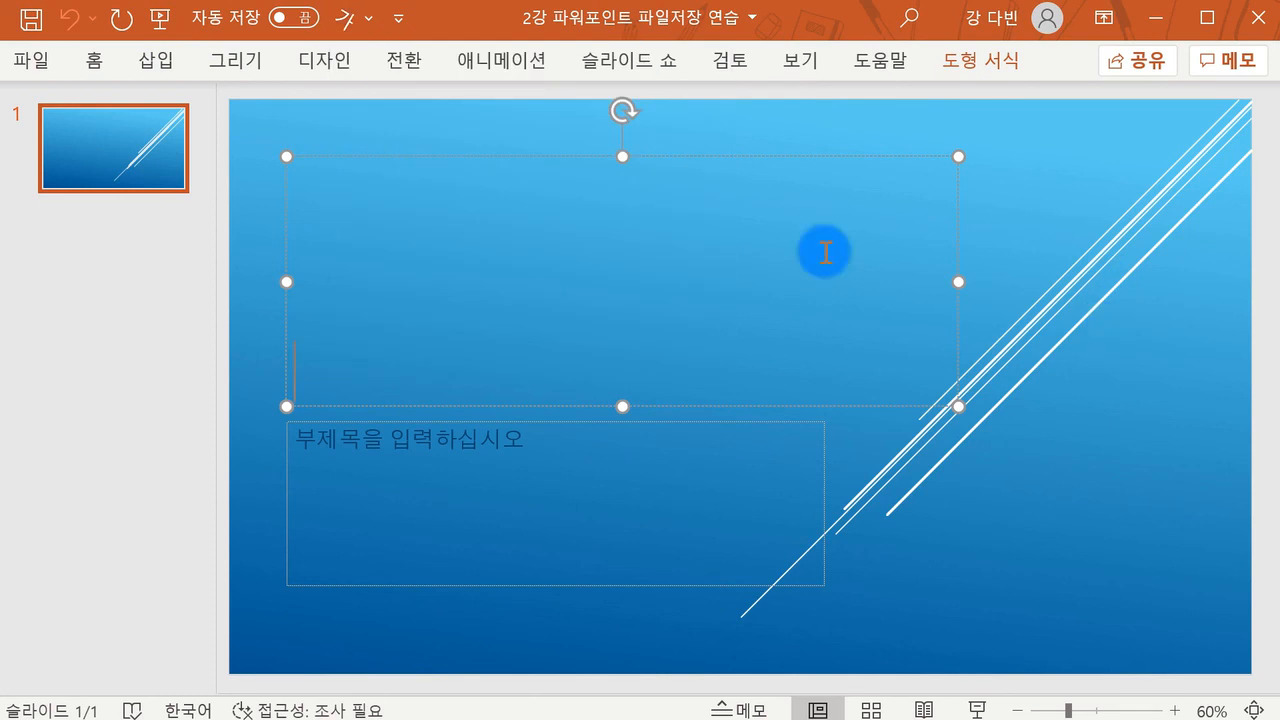
# - Return to the 빠른 실행 도구 모음 customization page of the PowerPoint options
pyautogui.click(31, 60)
pyautogui.click(121, 580)
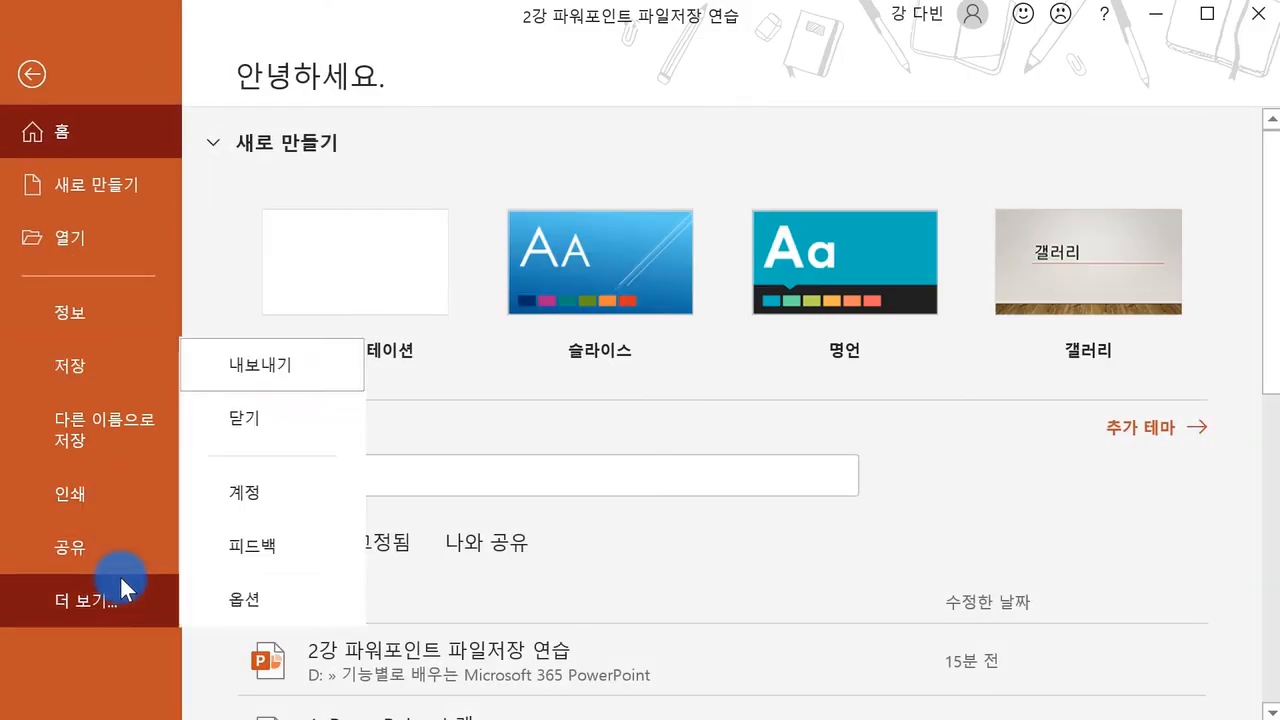
pyautogui.click(263, 592)
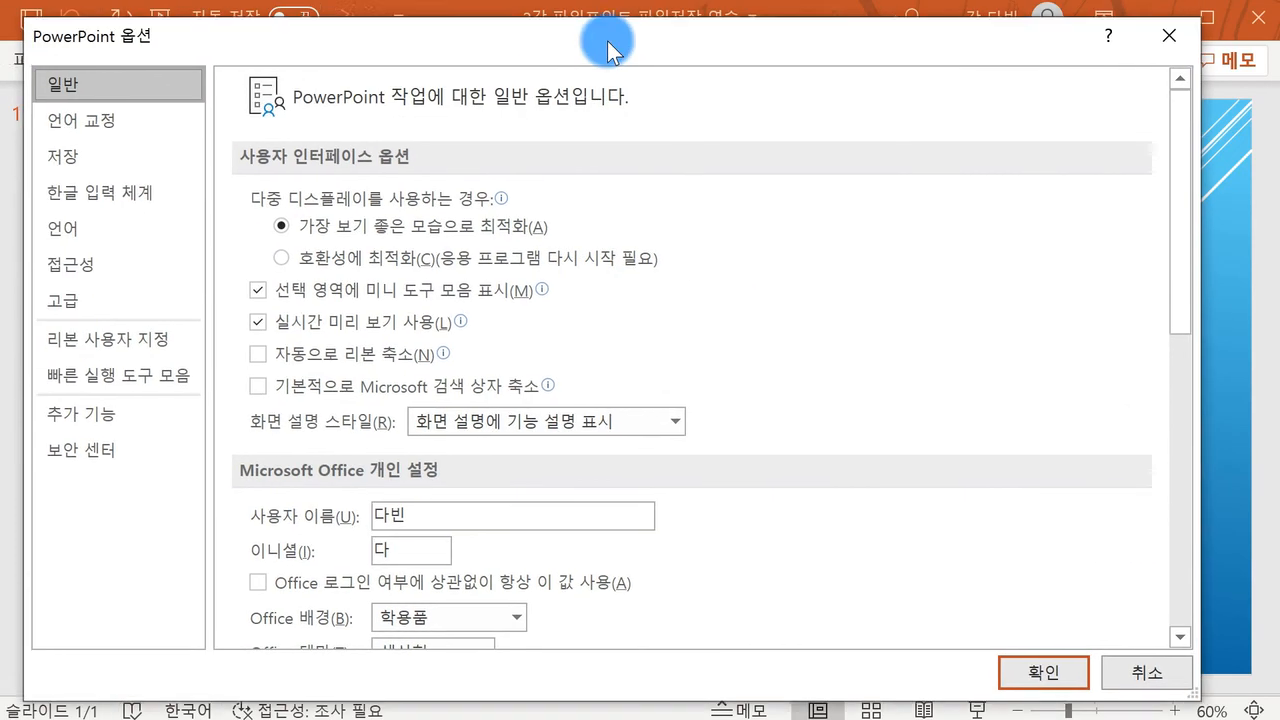
pyautogui.click(60, 376)
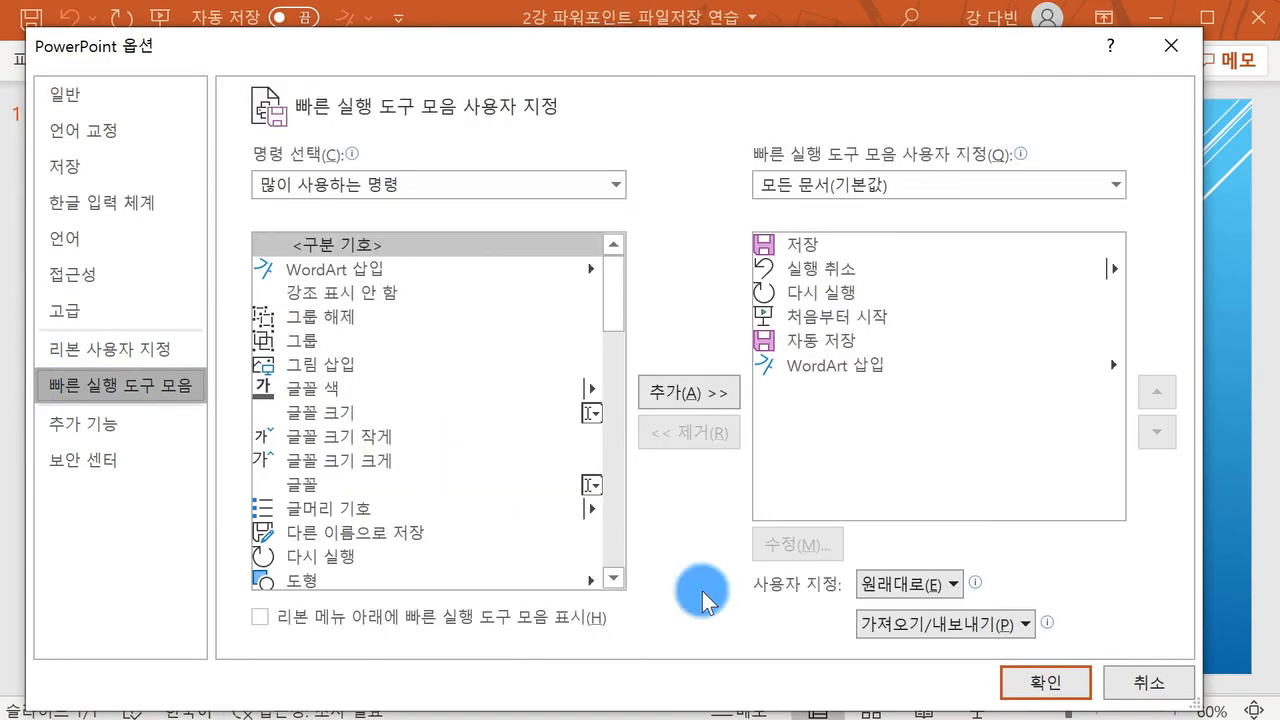
# - Try to restore the quick access toolbar with 모든 사용자 지정 다시 설정
pyautogui.click(915, 588)
pyautogui.click(945, 648)
pyautogui.click(432, 440)
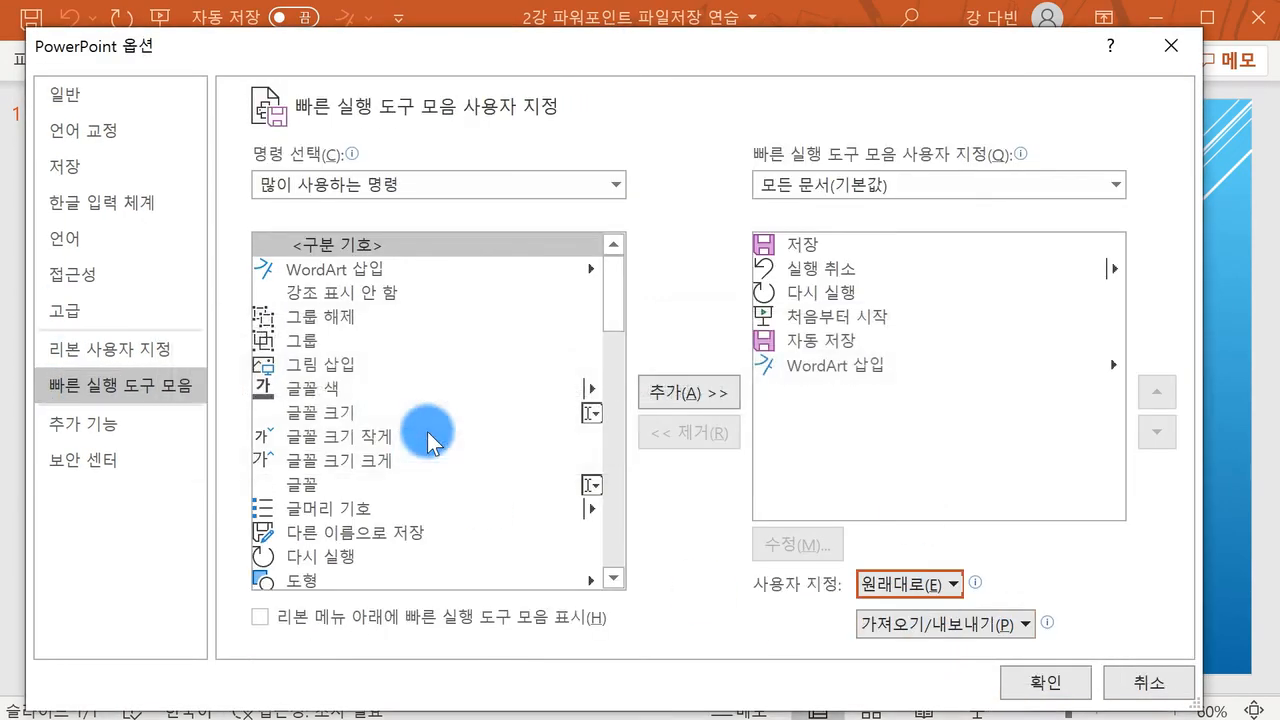
pyautogui.click(916, 585)
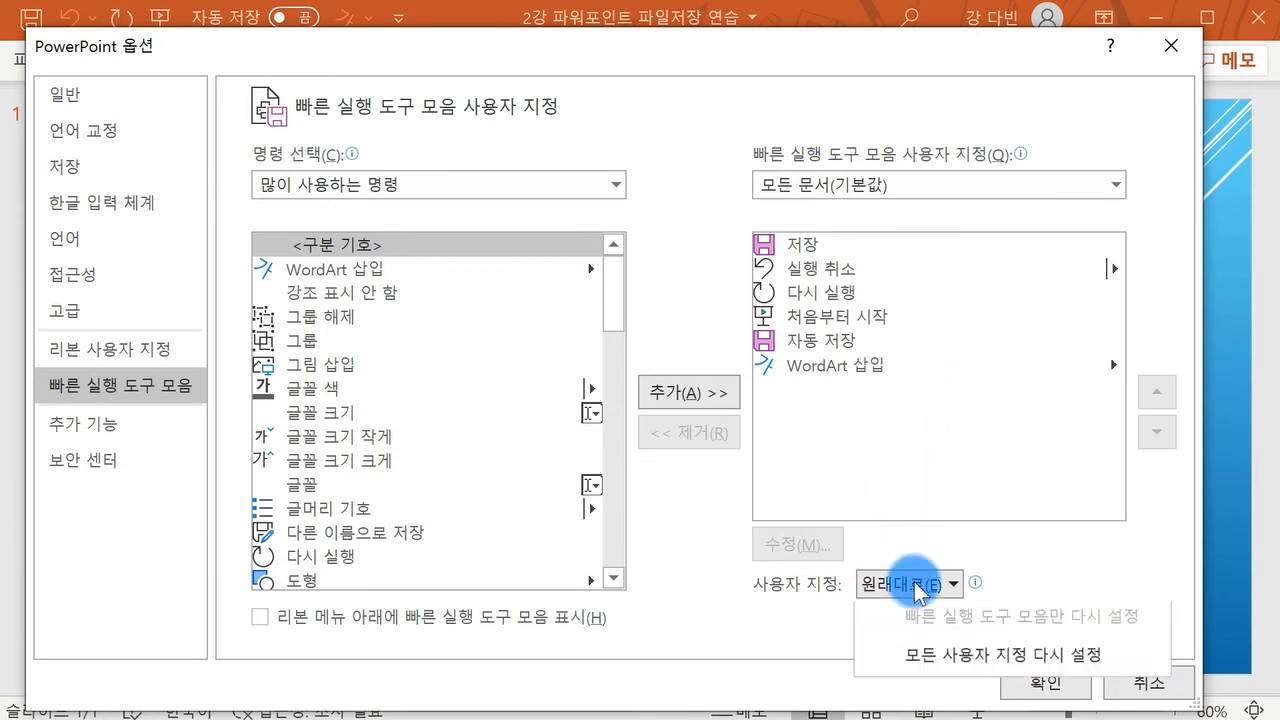
pyautogui.click(908, 655)
pyautogui.click(498, 442)
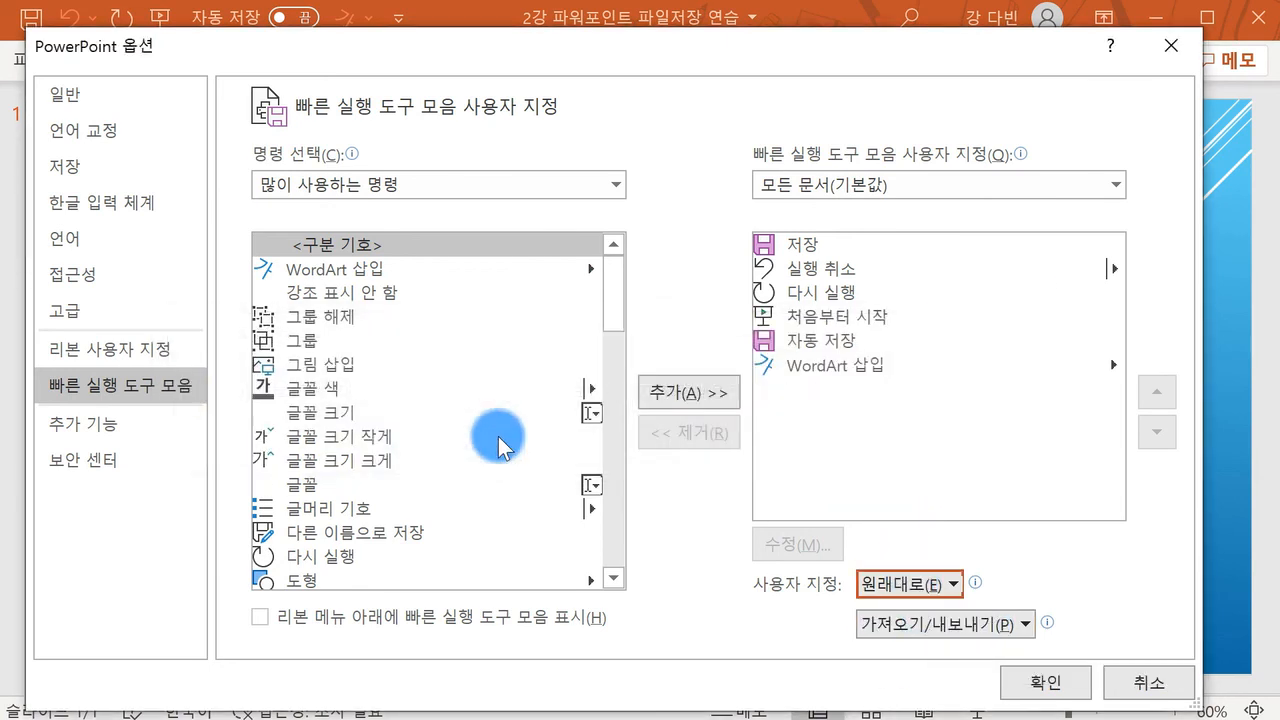
# - Remove WordArt 삽입 from the quick access toolbar, move 자동 저장 to the first position before 저장, and apply the options
pyautogui.click(815, 366)
pyautogui.click(728, 432)
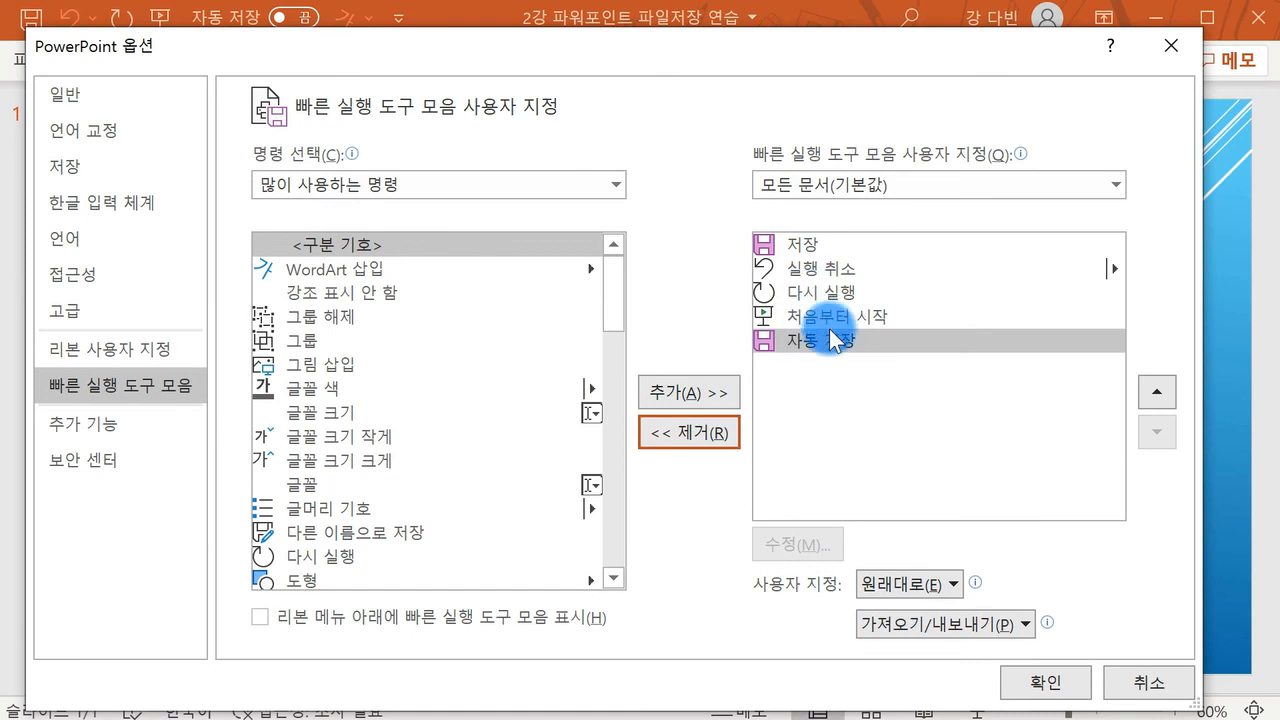
pyautogui.click(1156, 393)
pyautogui.click(1156, 393)
pyautogui.click(1156, 393)
pyautogui.click(1156, 393)
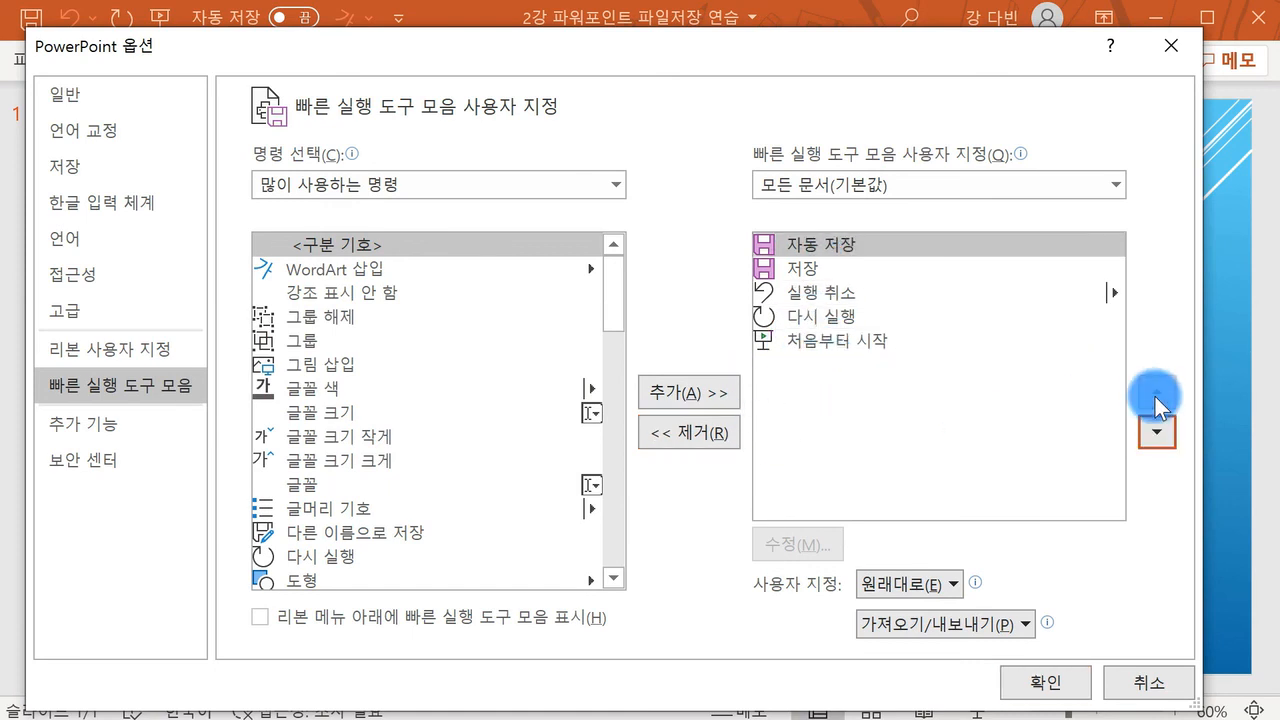
pyautogui.click(1048, 680)
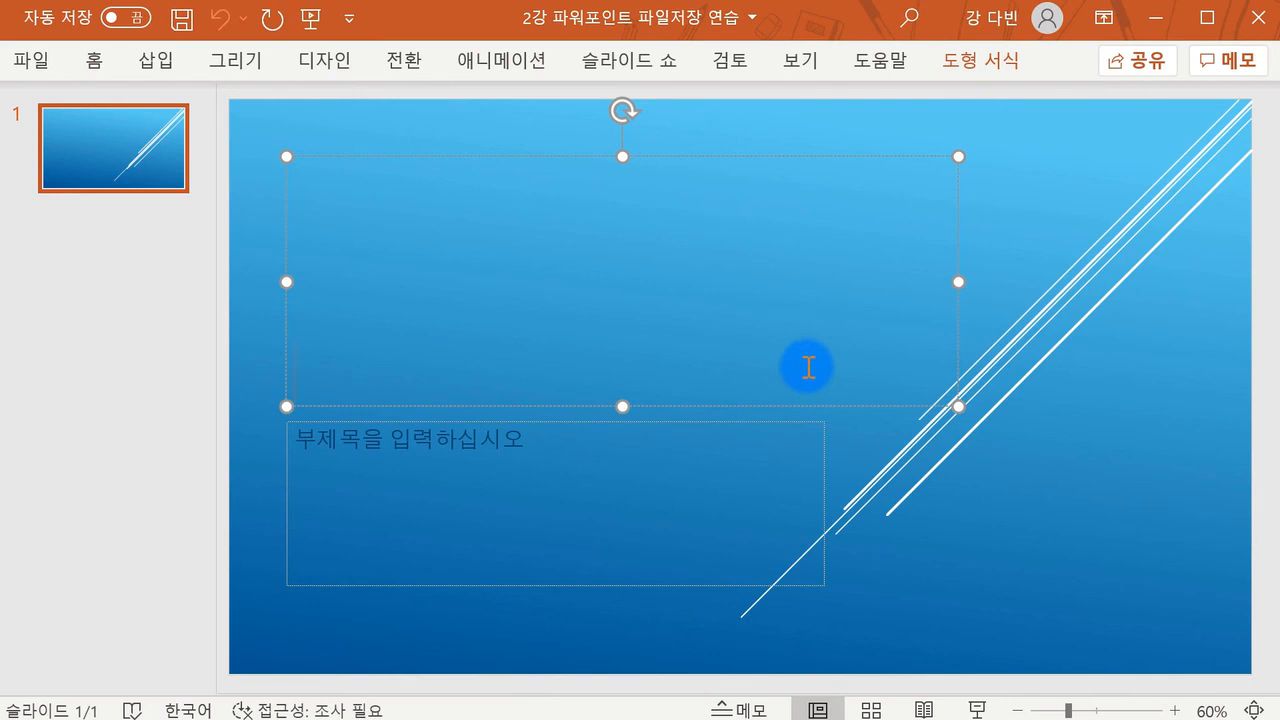
# - Enter the slide title 마이크로소프트 365 파워포인트, and close the presentation, saving its changes
pyautogui.write('V마이크로소프트 3')
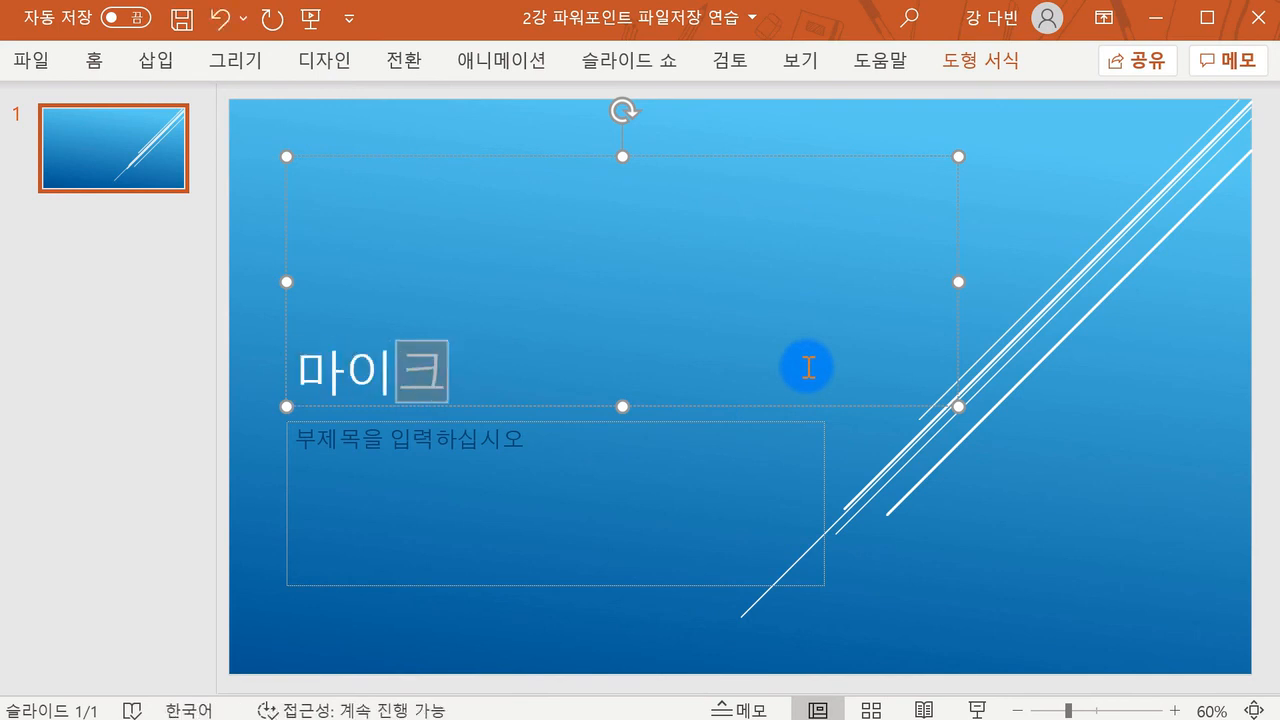
pyautogui.write('65파워포인트')
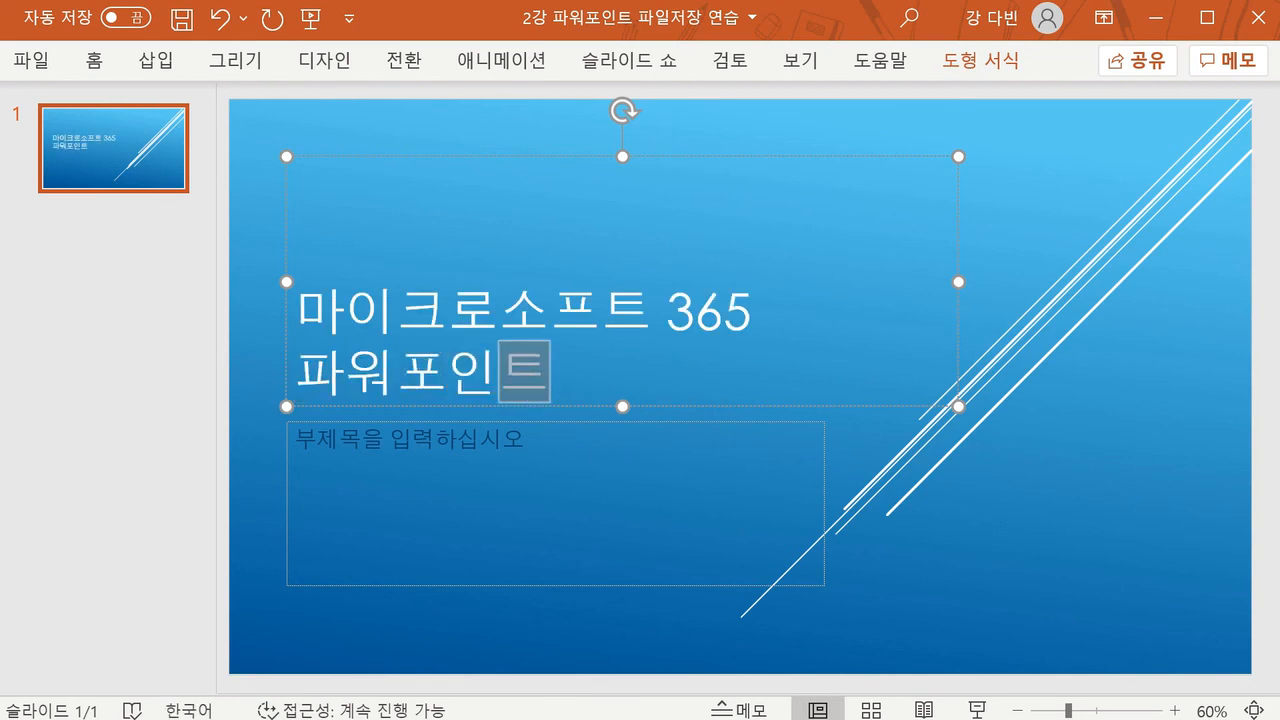
pyautogui.click(1256, 283)
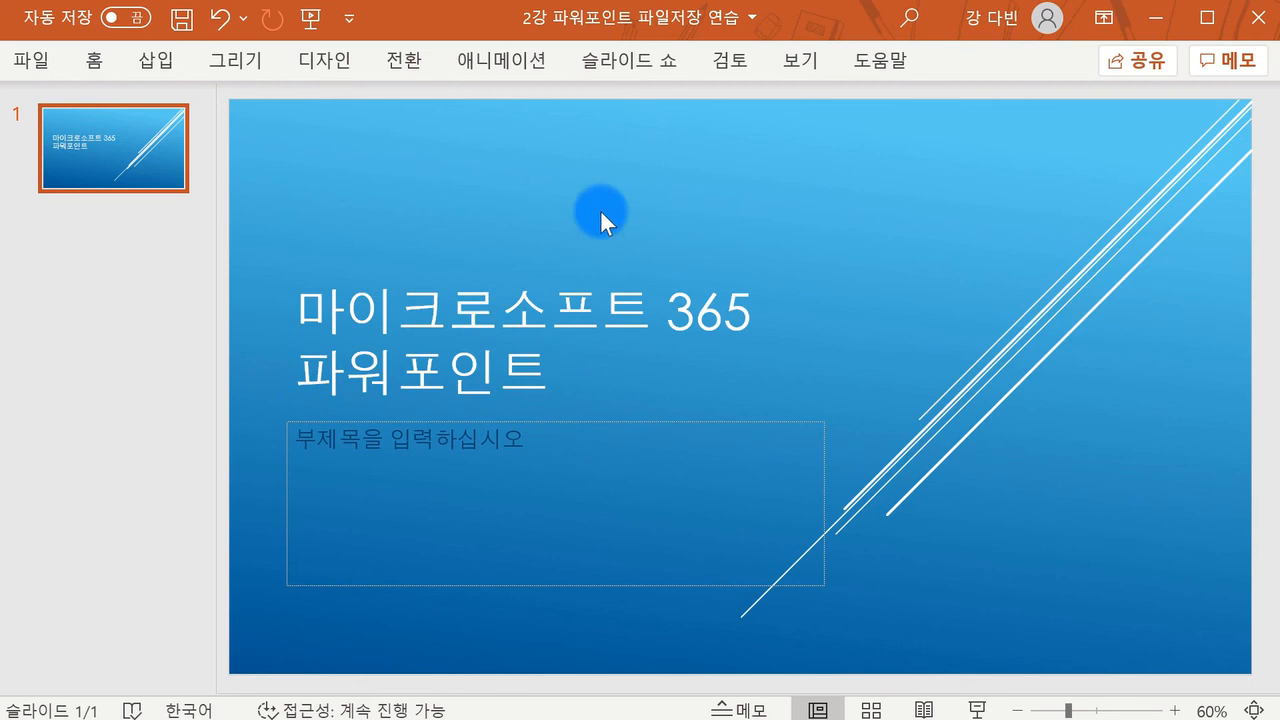
pyautogui.click(1258, 20)
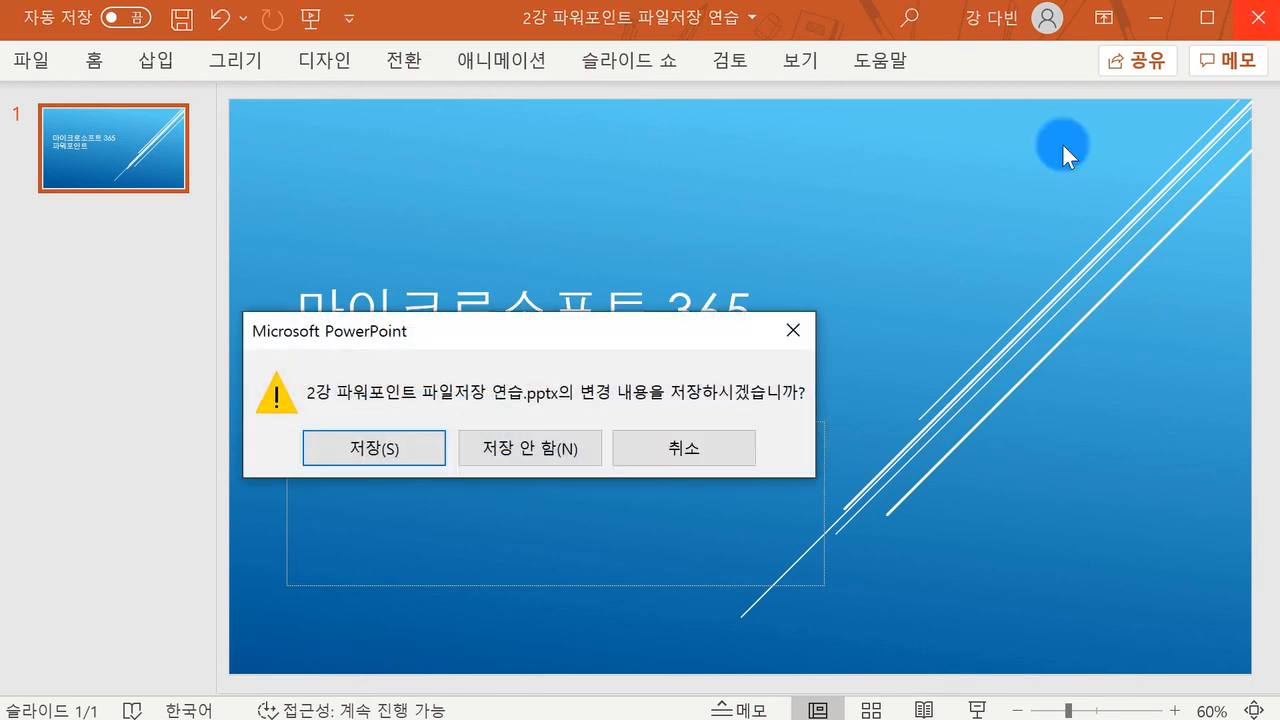
pyautogui.click(426, 445)
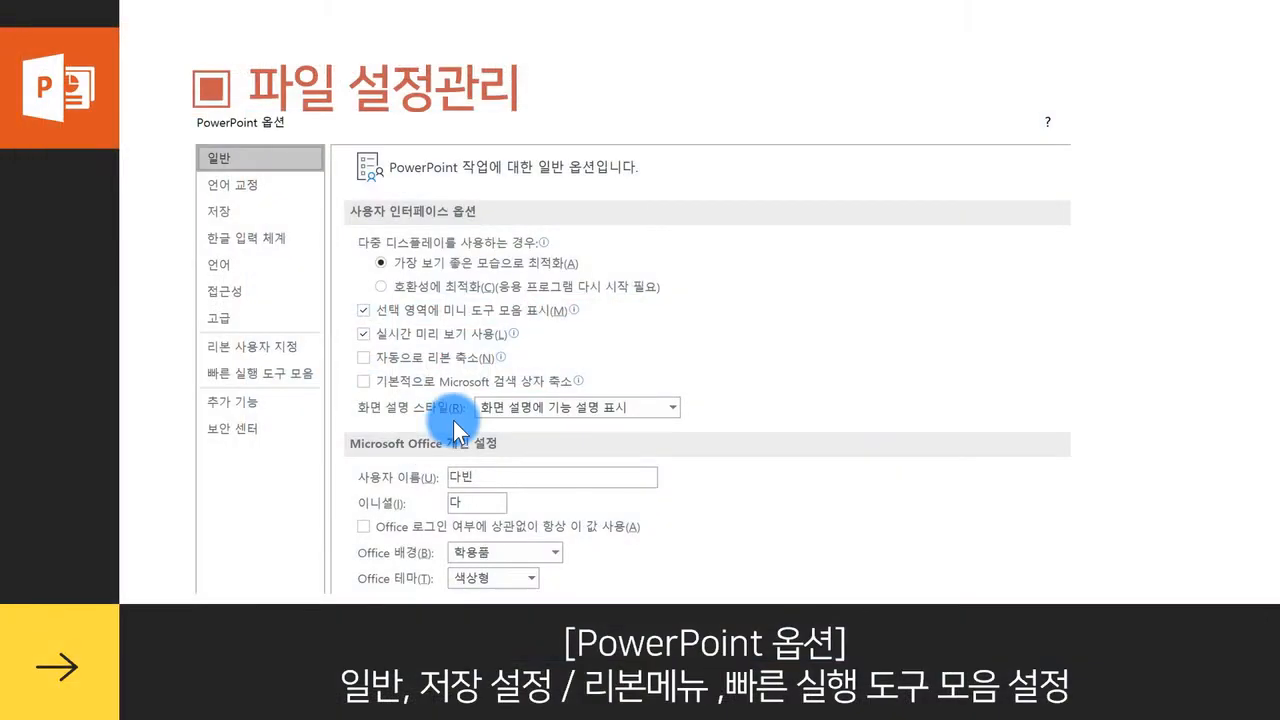